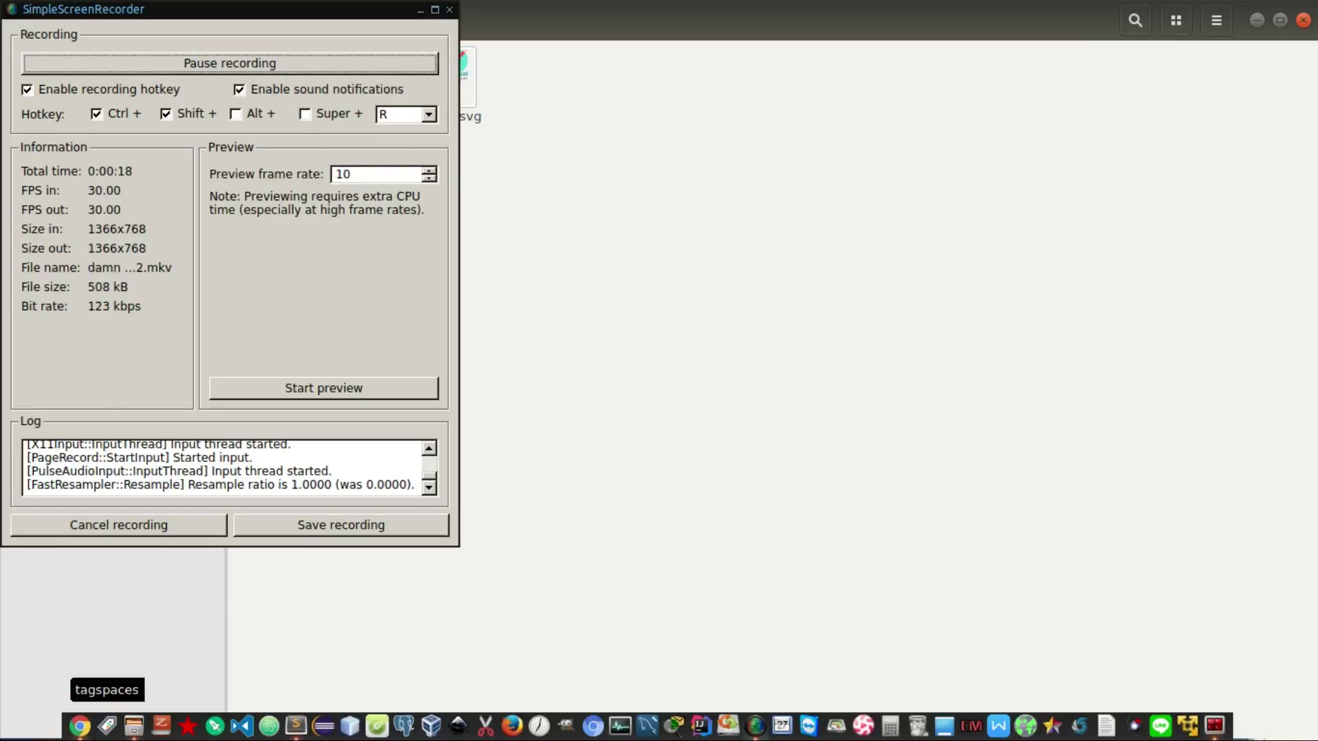
Step: Open a new browser tab, search for "damn small linux" and open the damnsmalllinux.org site from the results
click(80, 726)
click(1163, 9)
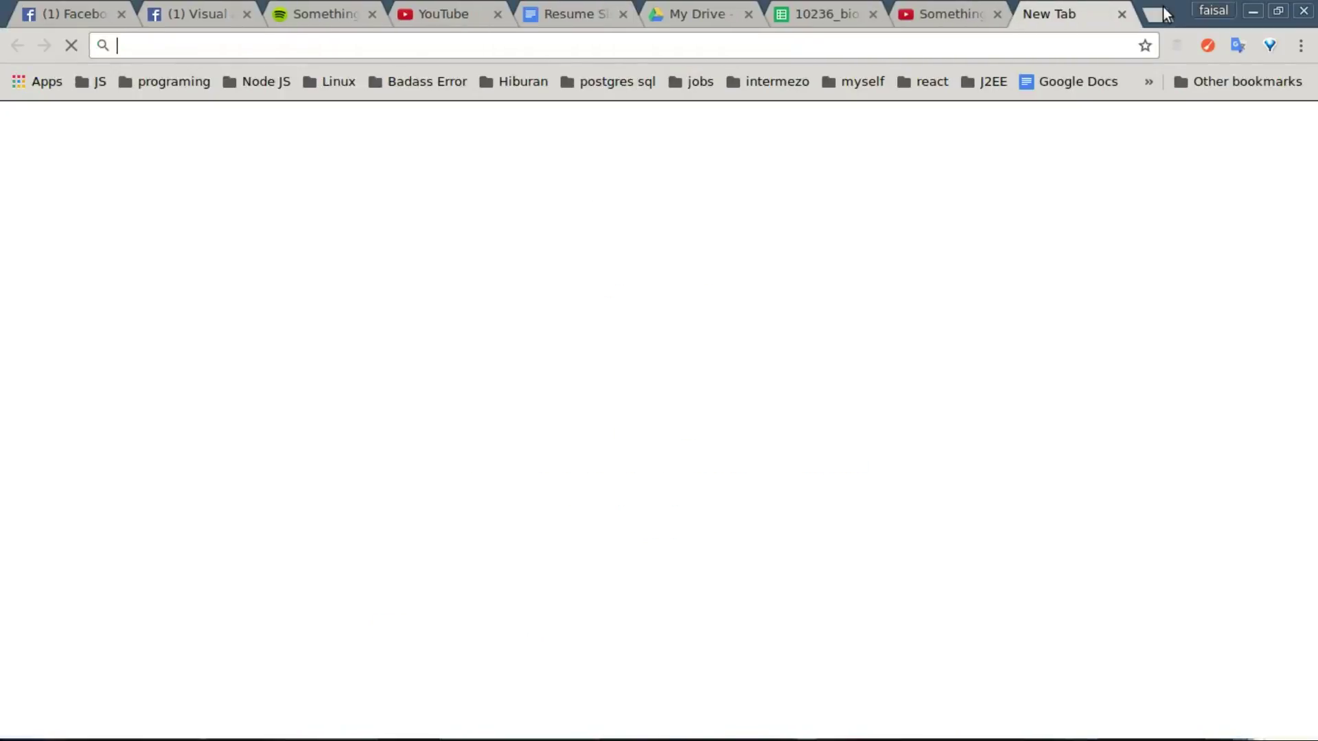
text(damn)
key(Down)
key(Down)
key(Down)
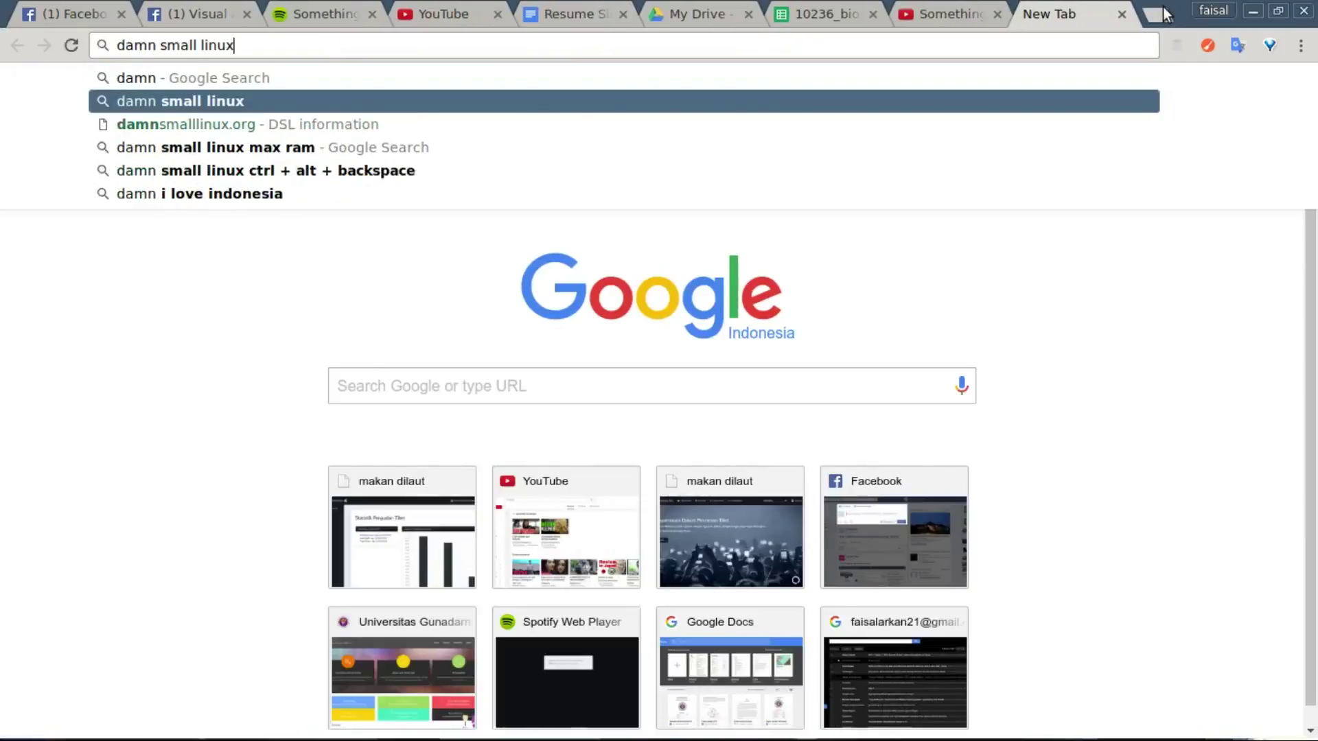
key(Return)
click(255, 245)
Step: Read through the "What is DSL?" introduction and its feature list, highlighting the item about modular growth
scroll(883, 372, down, 5)
scroll(883, 372, up, 5)
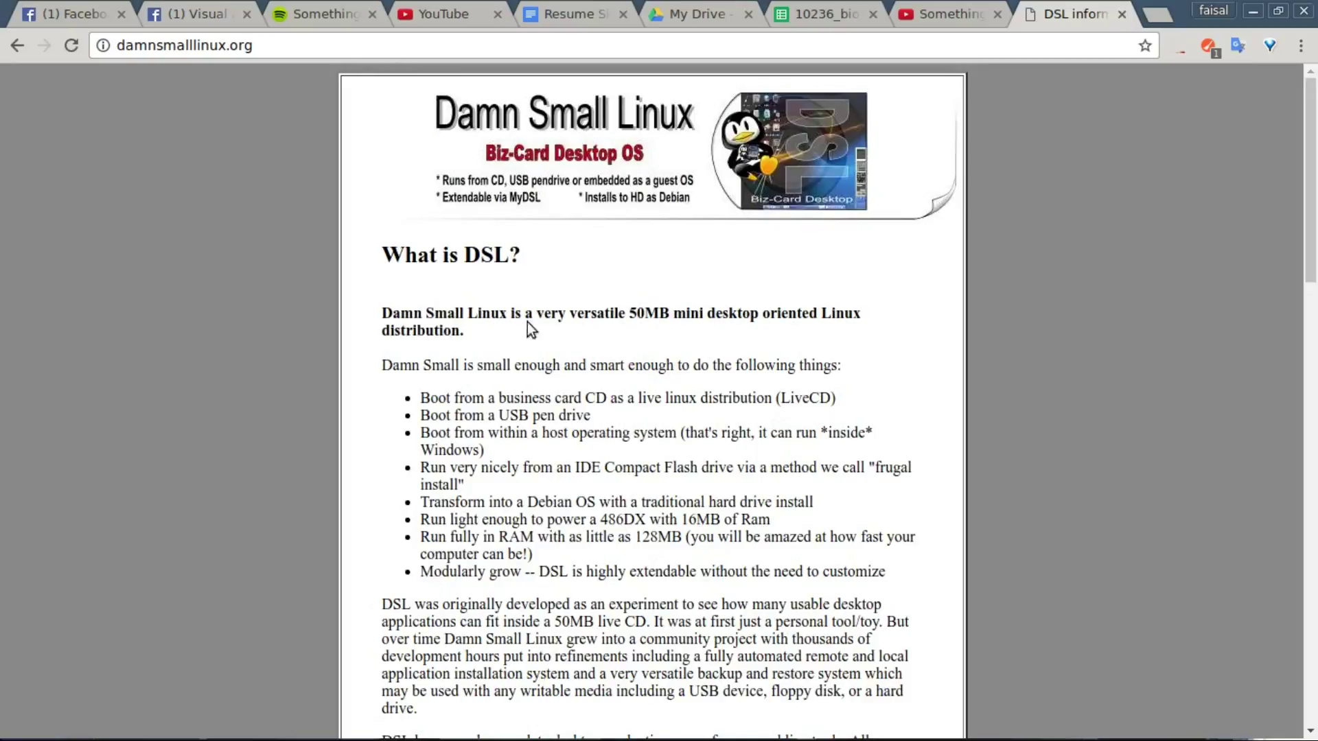
scroll(874, 515, down, 3)
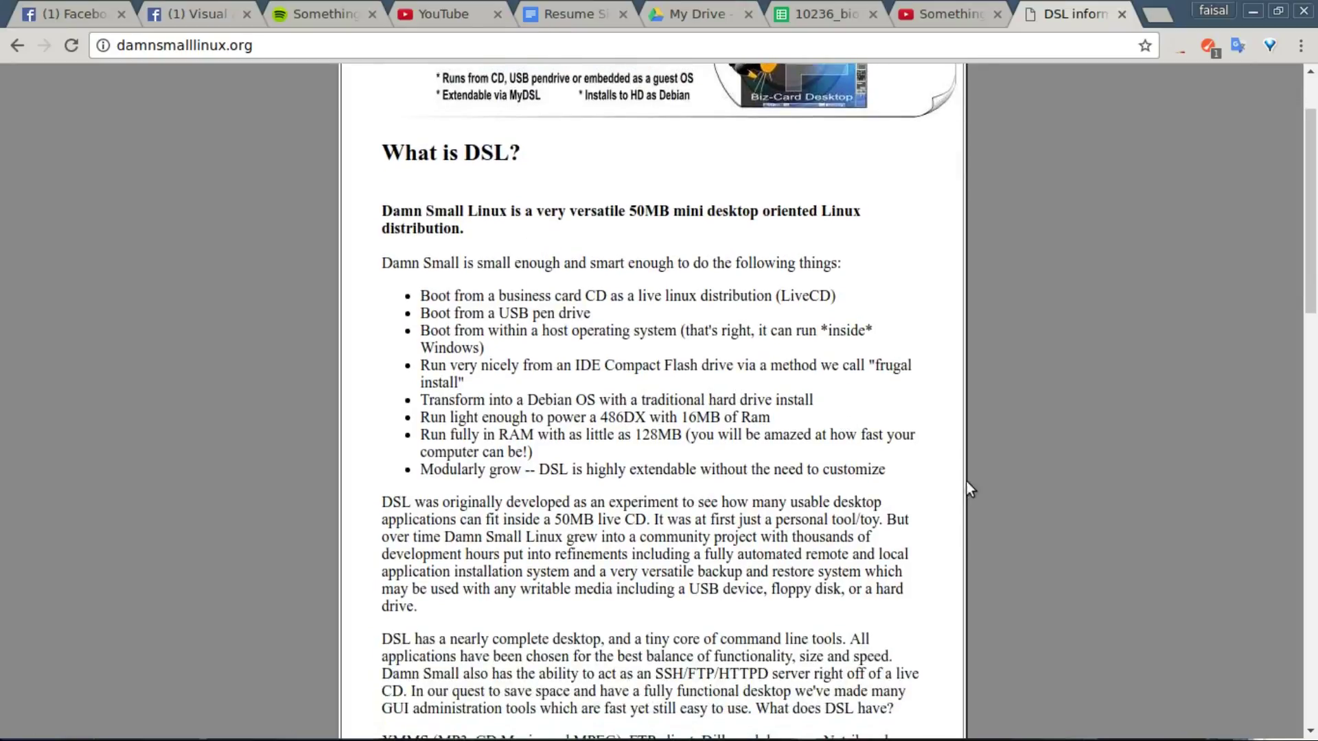
drag(420, 471, 903, 485)
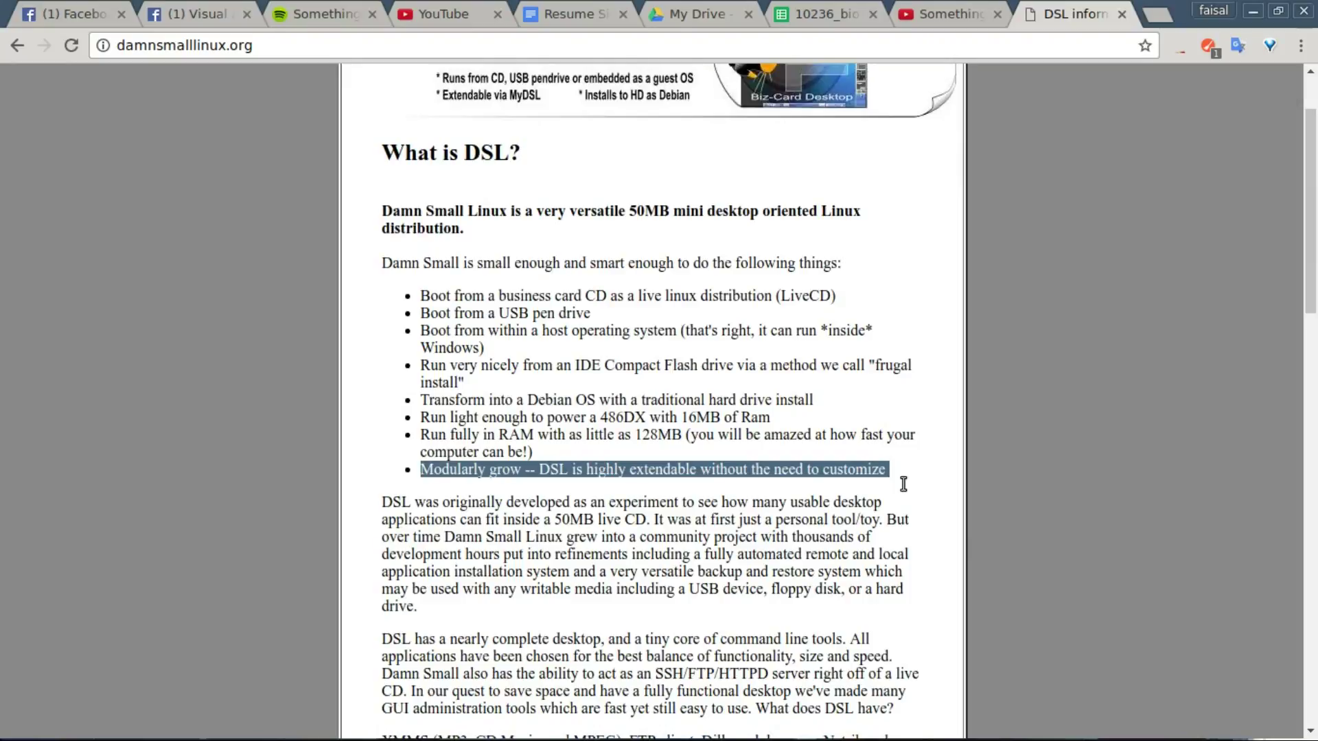
click(933, 408)
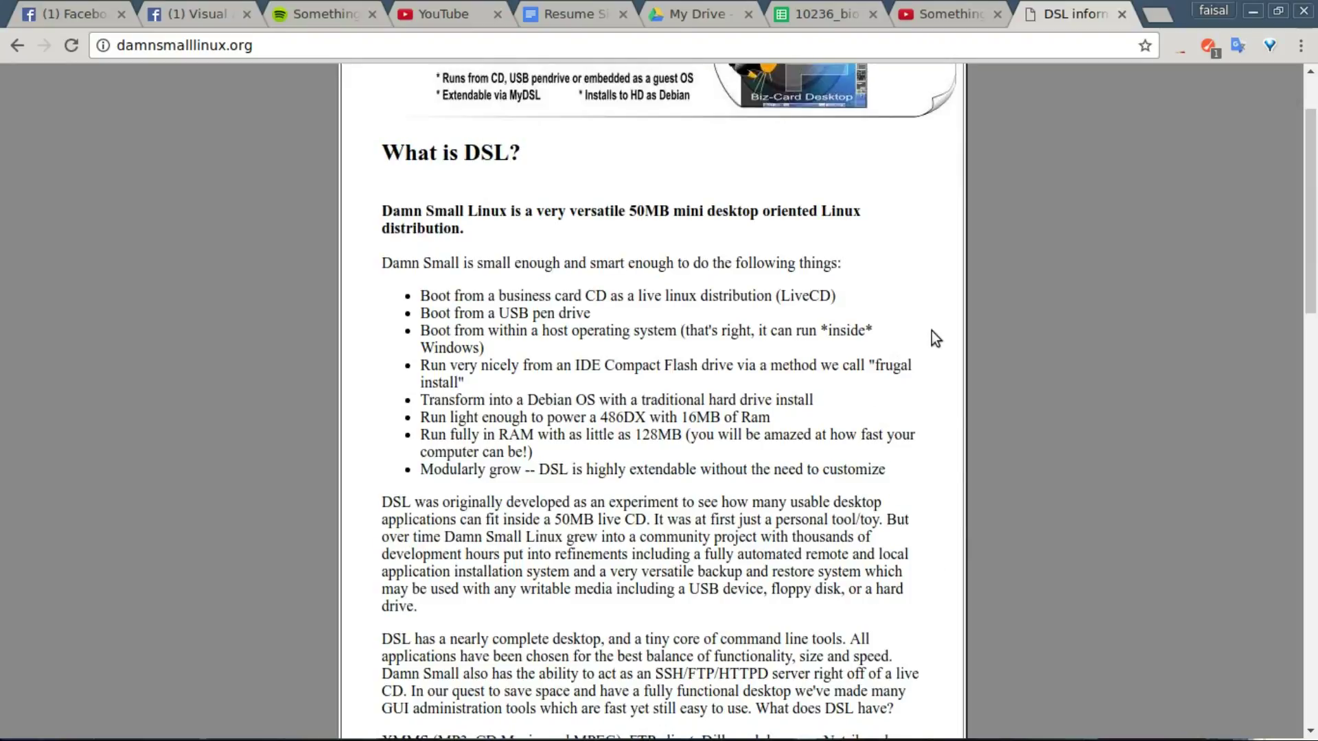
scroll(932, 331, up, 3)
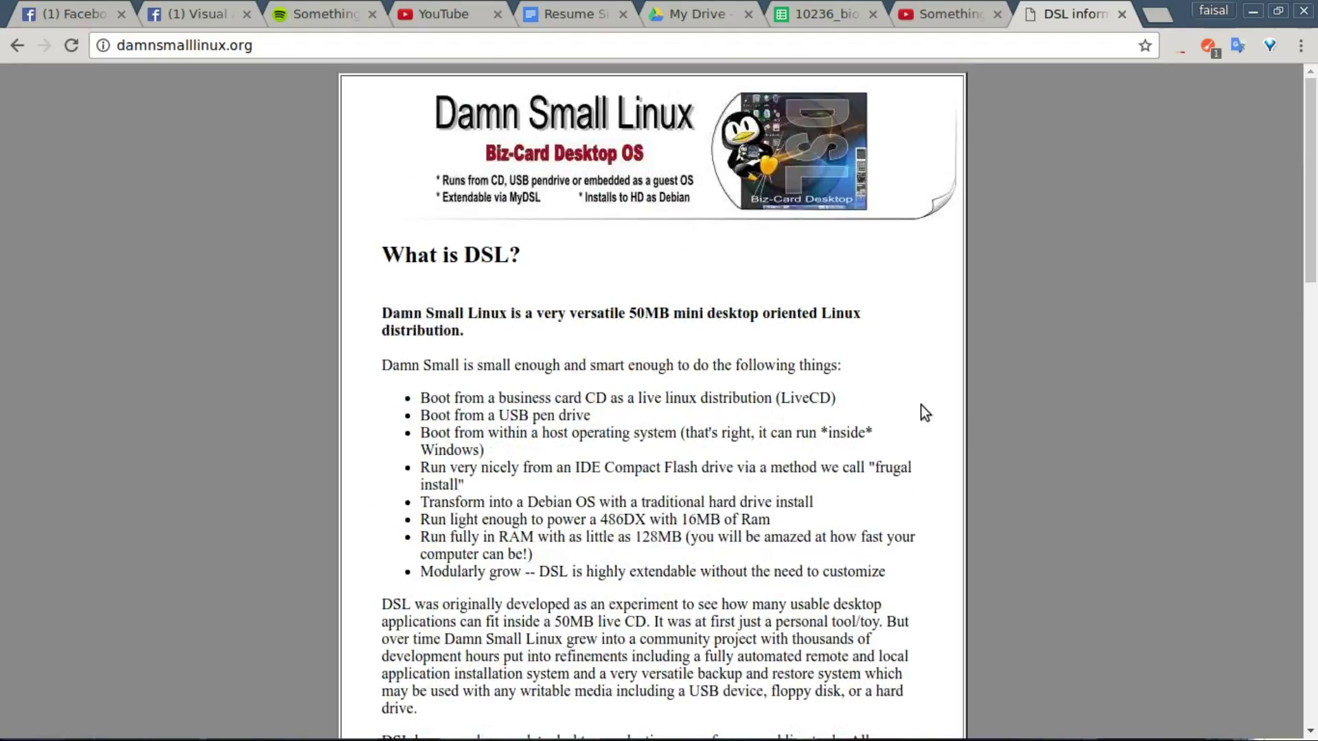
scroll(922, 405, down, 4)
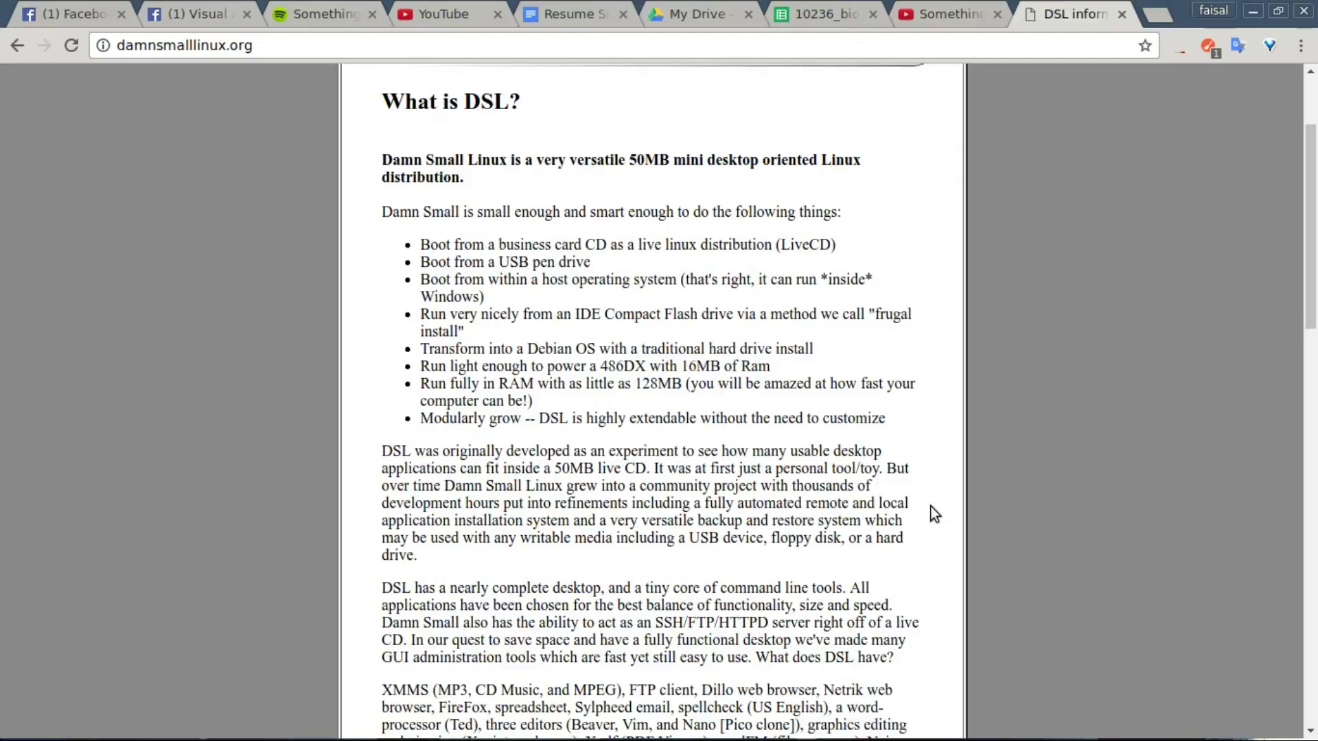
Step: Switch from the browser to the ps file in Sublime Text
click(916, 10)
click(1040, 3)
click(333, 12)
click(1027, 10)
key(ctrl+alt+Left)
key(alt+Tab)
key(alt+Tab)
key(alt+Tab)
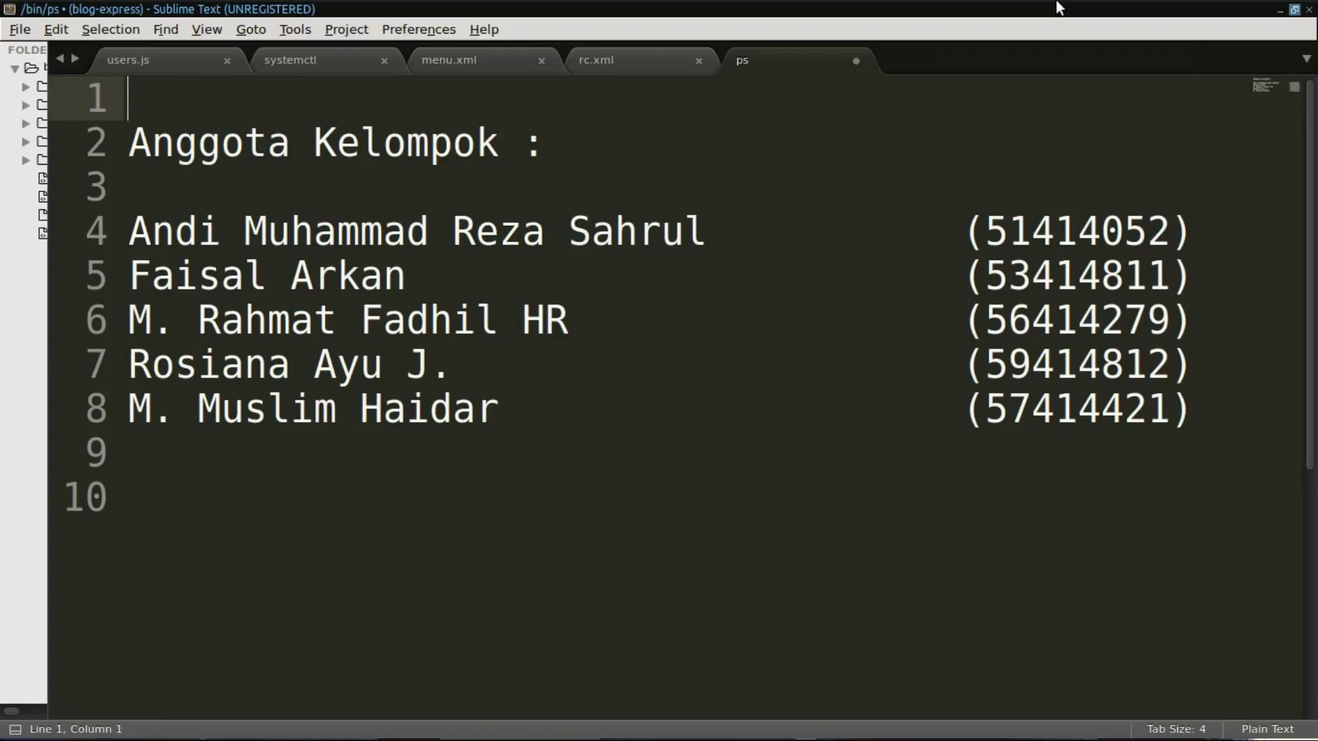
Step: Go through the group member list under "Anggota Kelompok", highlighting the members' lines one after another
click(588, 409)
drag(1108, 523, 3, 125)
click(590, 275)
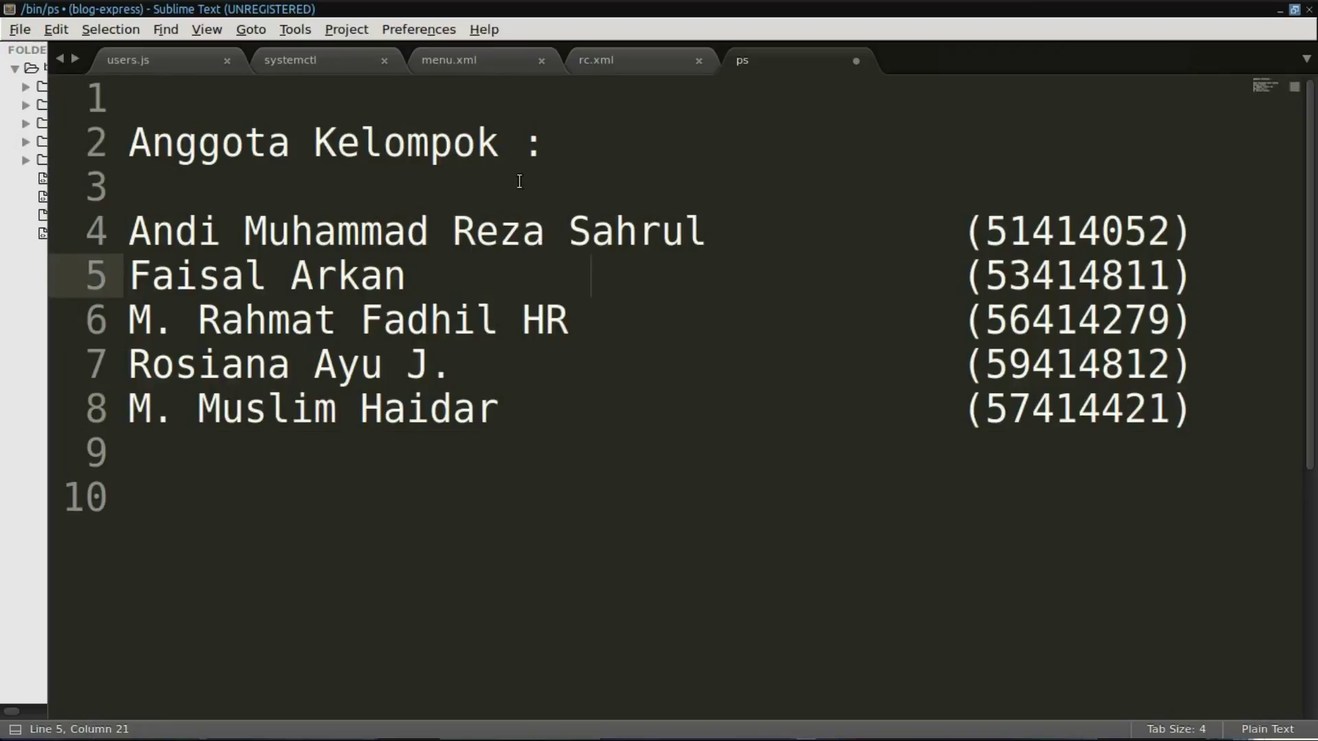
drag(1203, 221, 142, 225)
drag(141, 271, 1191, 256)
drag(1194, 320, 568, 377)
click(144, 347)
click(1102, 371)
drag(1239, 412, 130, 410)
click(559, 434)
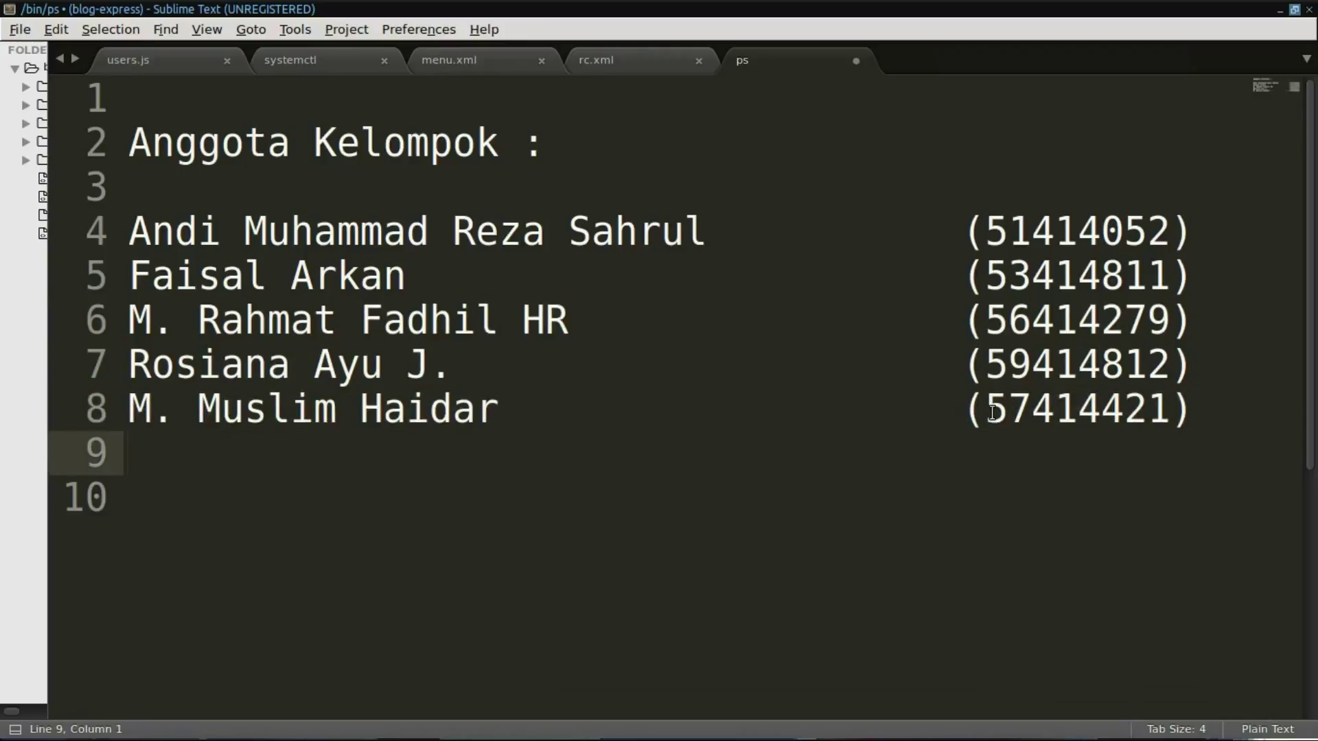
Step: Add the line "Tugas Sistem Operasi" below the member list, separated from it by a blank line
key(Return)
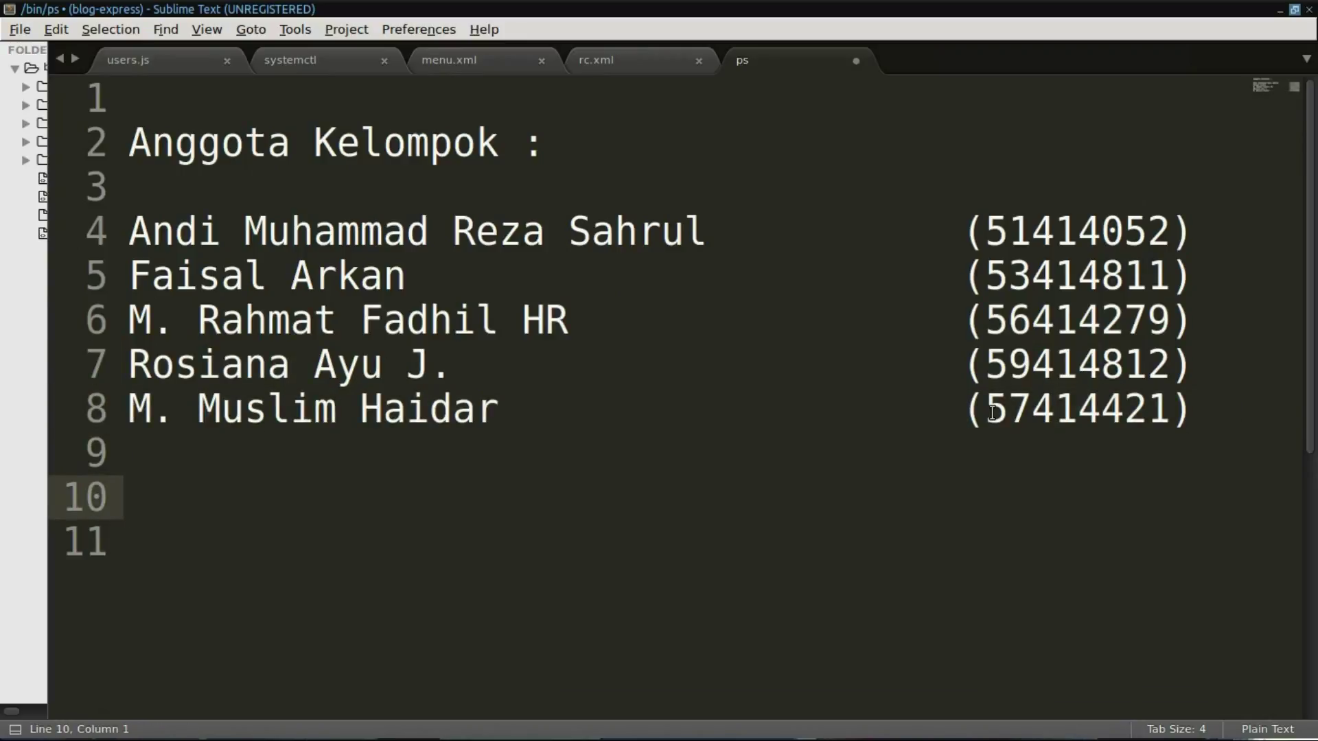
text(S)
key(BackSpace)
text(Tugas )
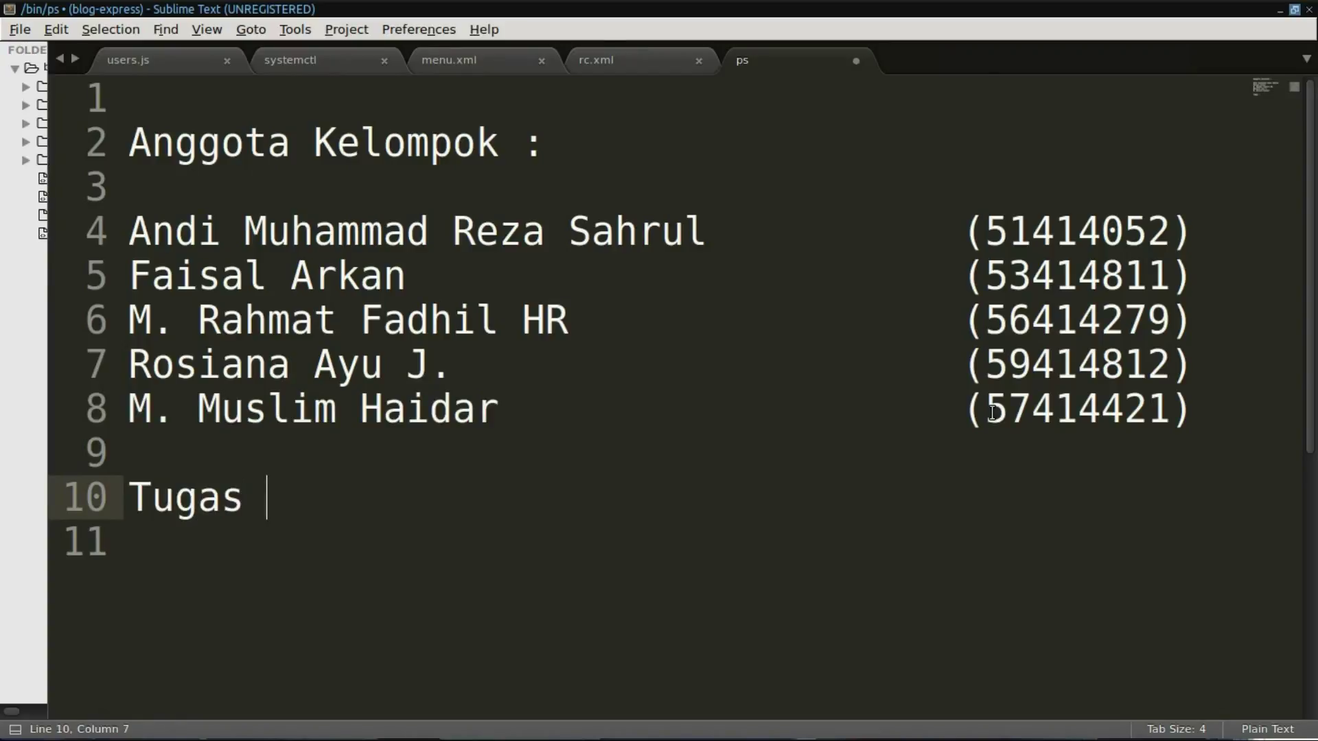
text(SIst)
key(BackSpace)
key(BackSpace)
key(BackSpace)
text(ist)
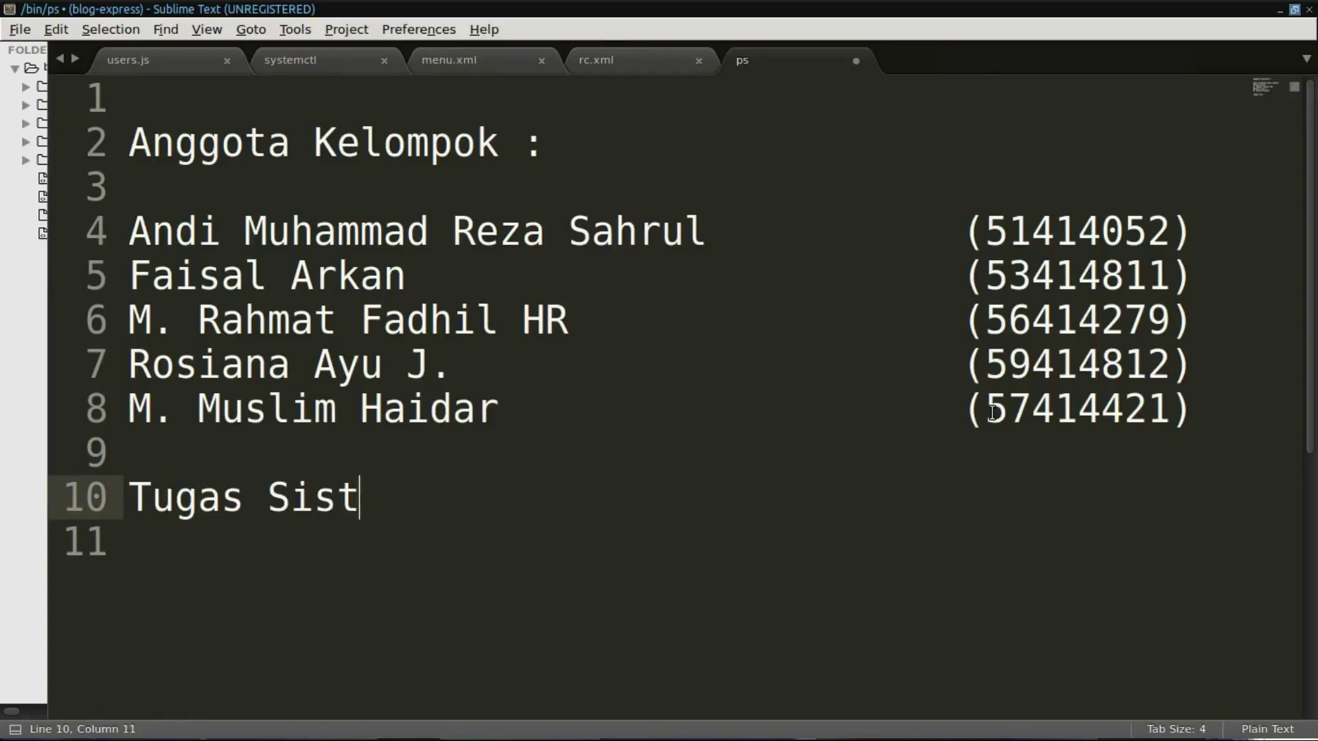
text(em Operasi)
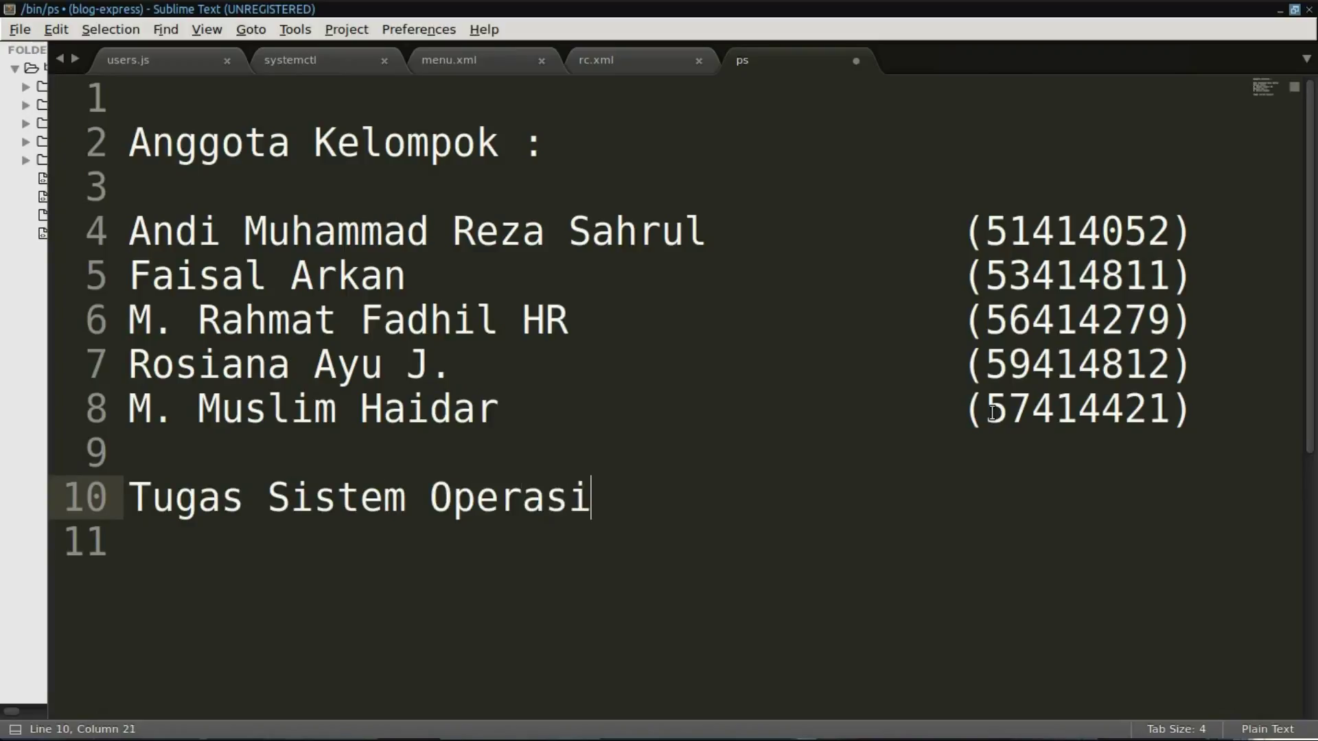
Step: Add the line "Universitas Gunadarma" under "Tugas Sistem Operasi" and highlight the whole block for review
key(Return)
text(uni)
key(BackSpace)
key(BackSpace)
key(BackSpace)
text(Universitas GUna)
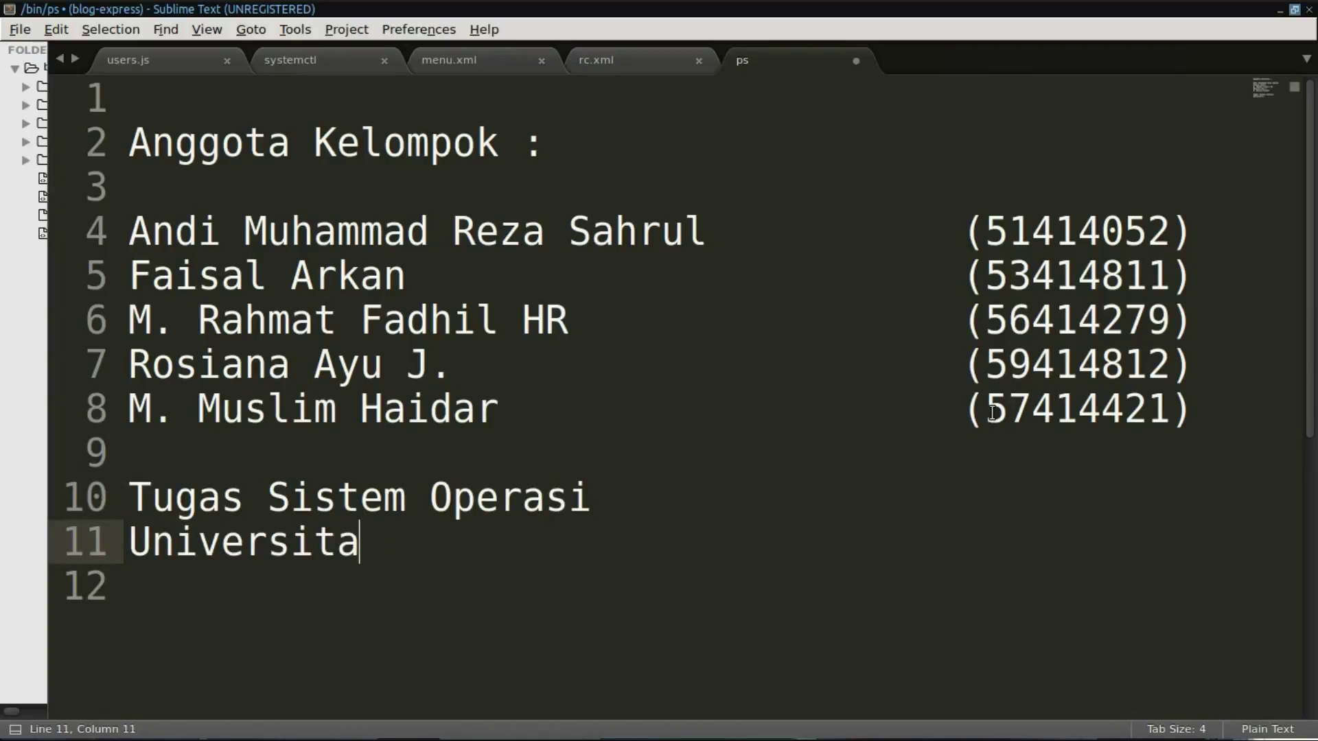
key(BackSpace)
key(BackSpace)
key(BackSpace)
text(unadarma)
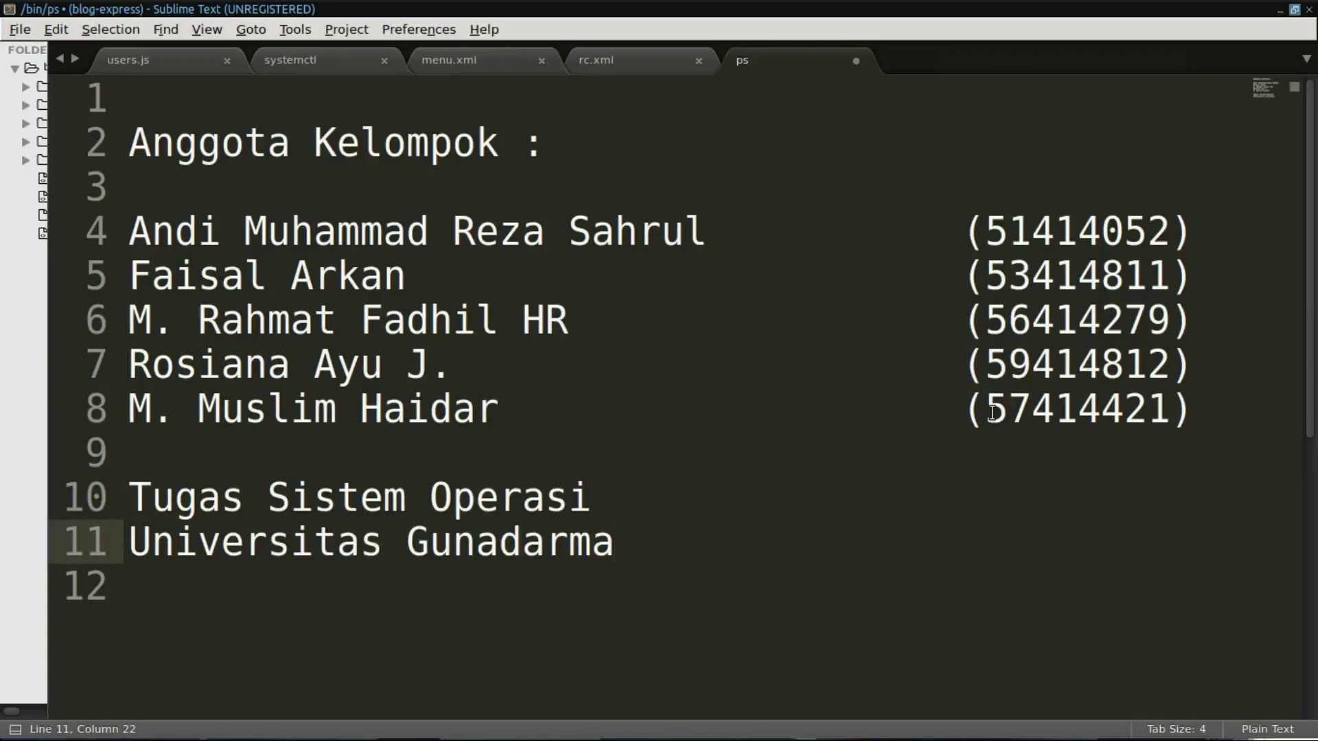
drag(1080, 556, 127, 187)
click(782, 409)
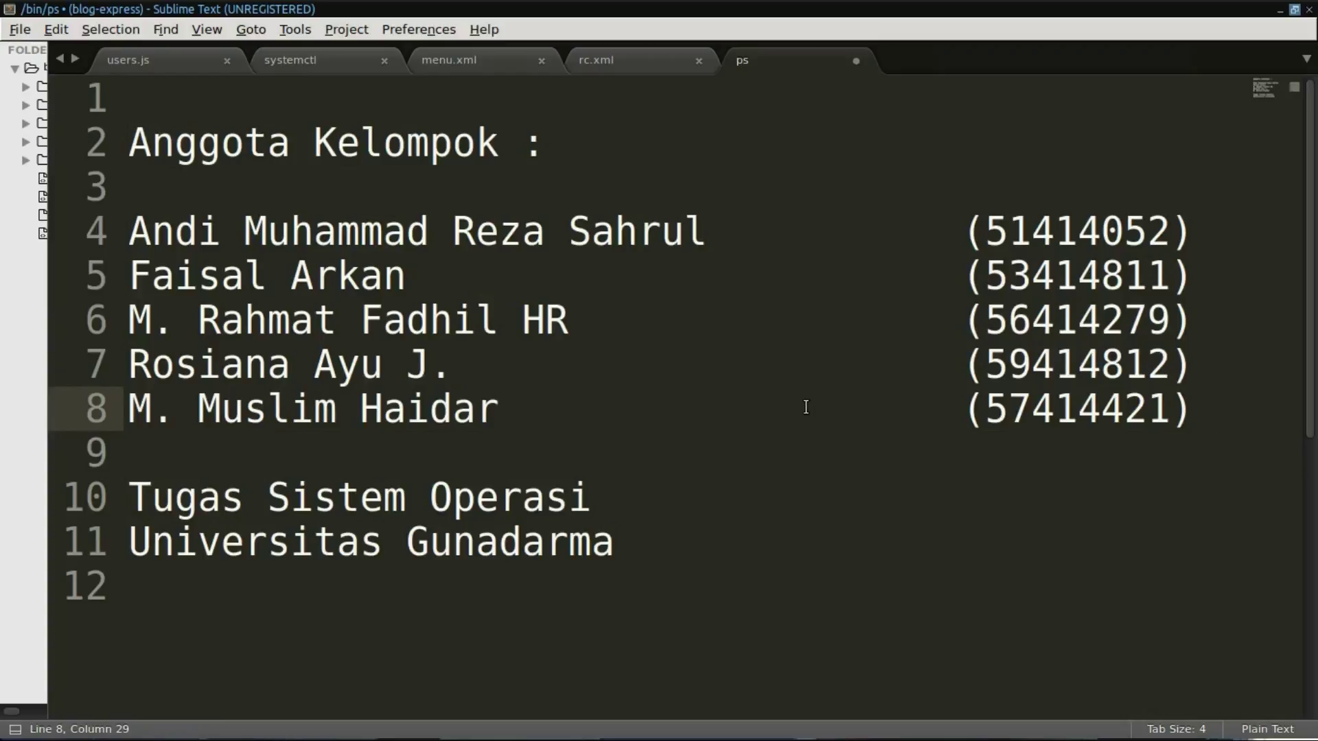
Step: Switch to the terminal on desktop 1 and exit AlsaMixer
key(ctrl+alt+Left)
key(ctrl+alt+Right)
key(ctrl+alt+Left)
key(ctrl+alt+Right)
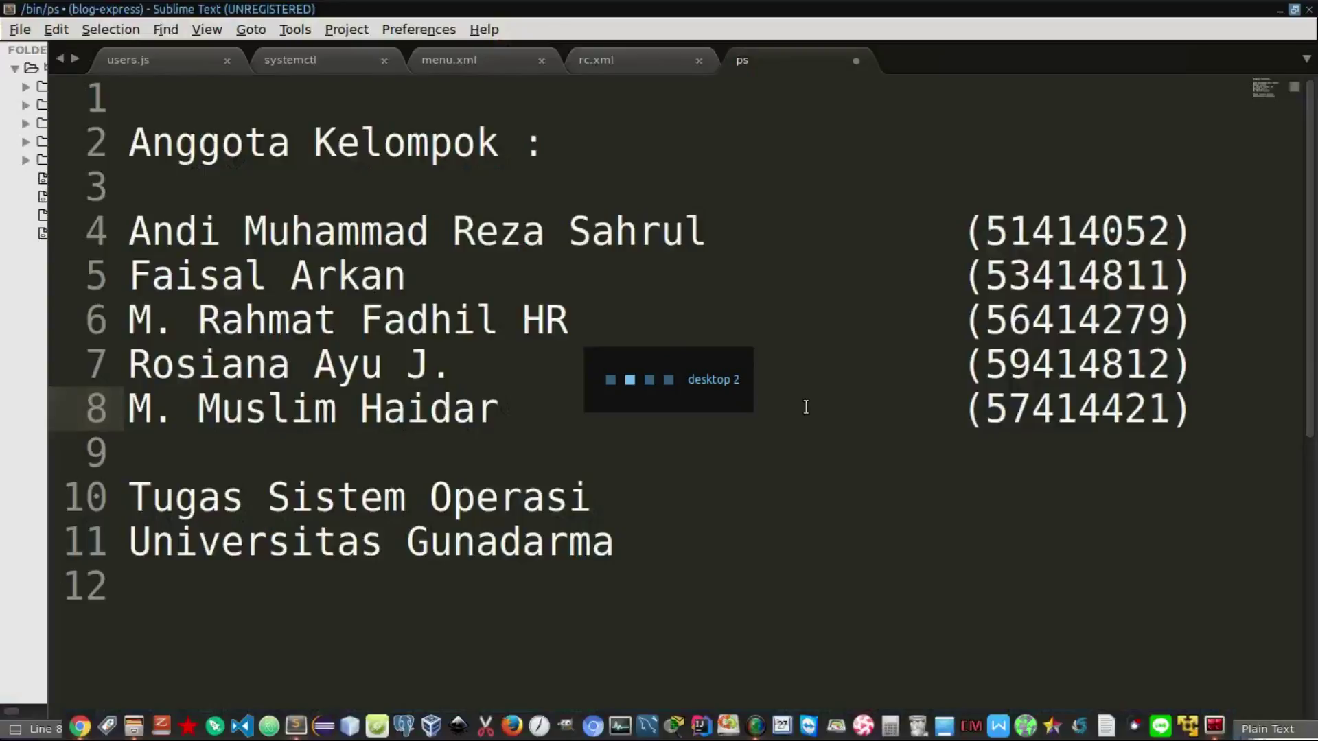
key(ctrl+alt+Right)
key(ctrl+alt+Left)
key(ctrl+alt+Left)
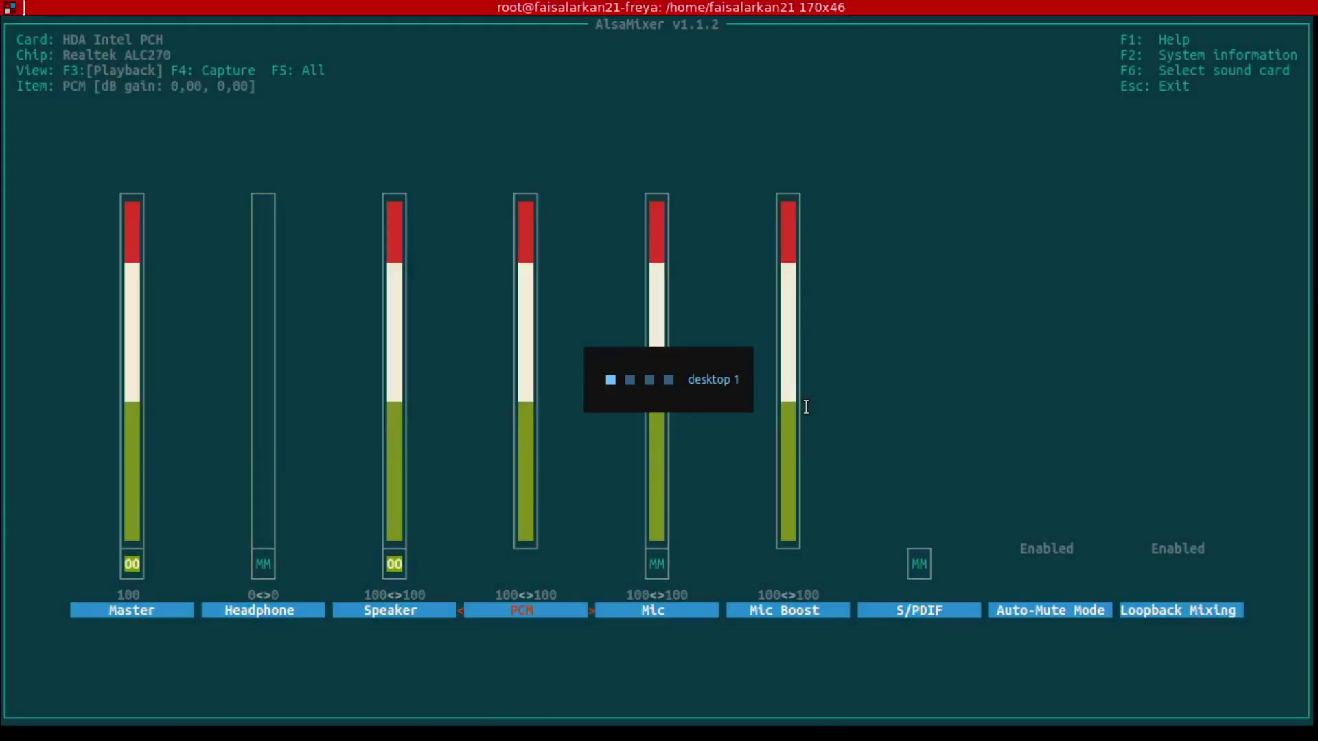
key(Escape)
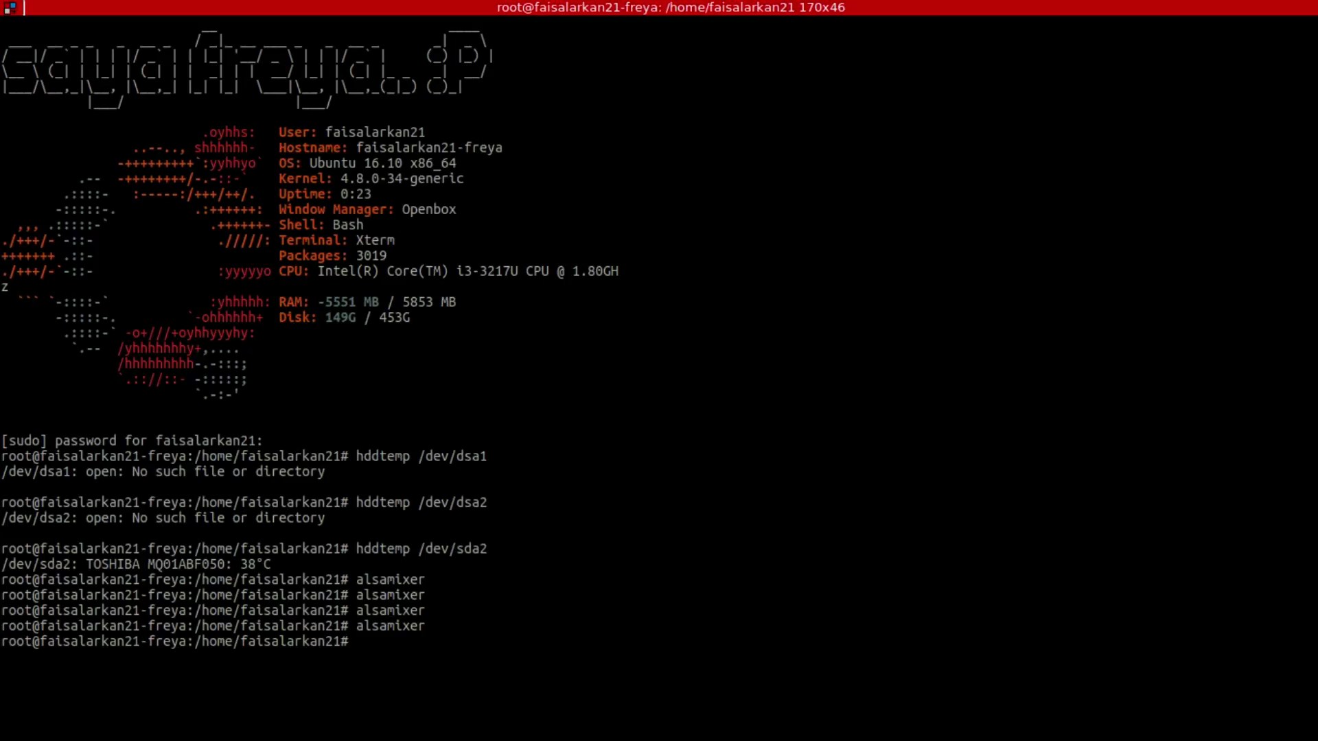
Step: Launch Terminator by searching for it from the empty desktop and make its window full screen
key(ctrl+alt+Left)
key(ctrl+space)
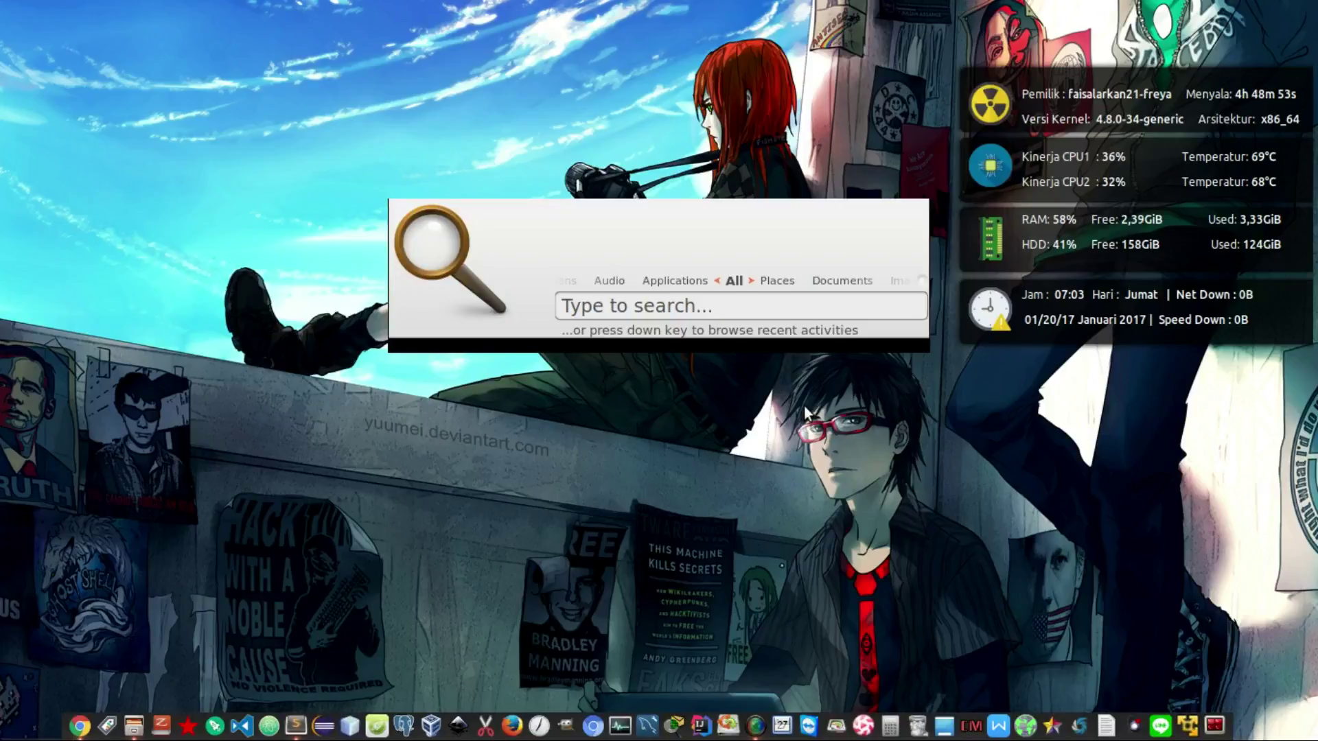
text(termi)
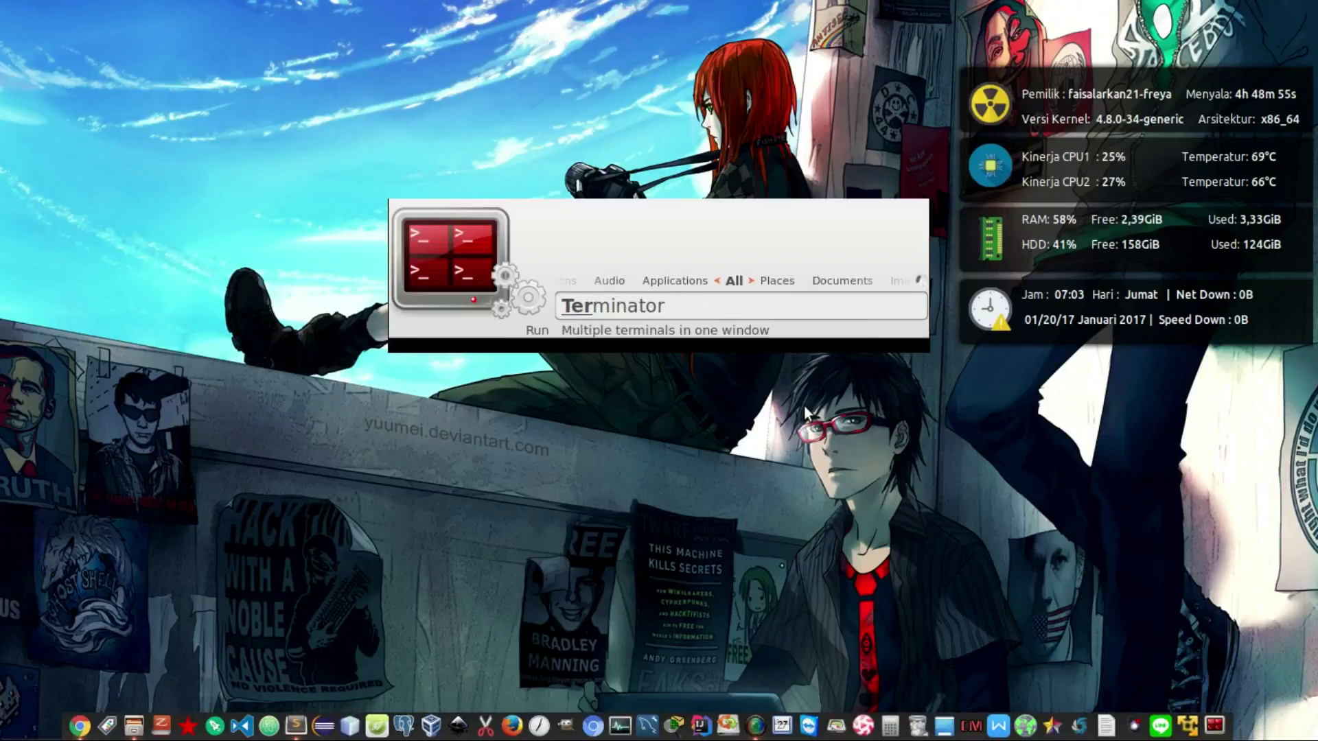
key(Return)
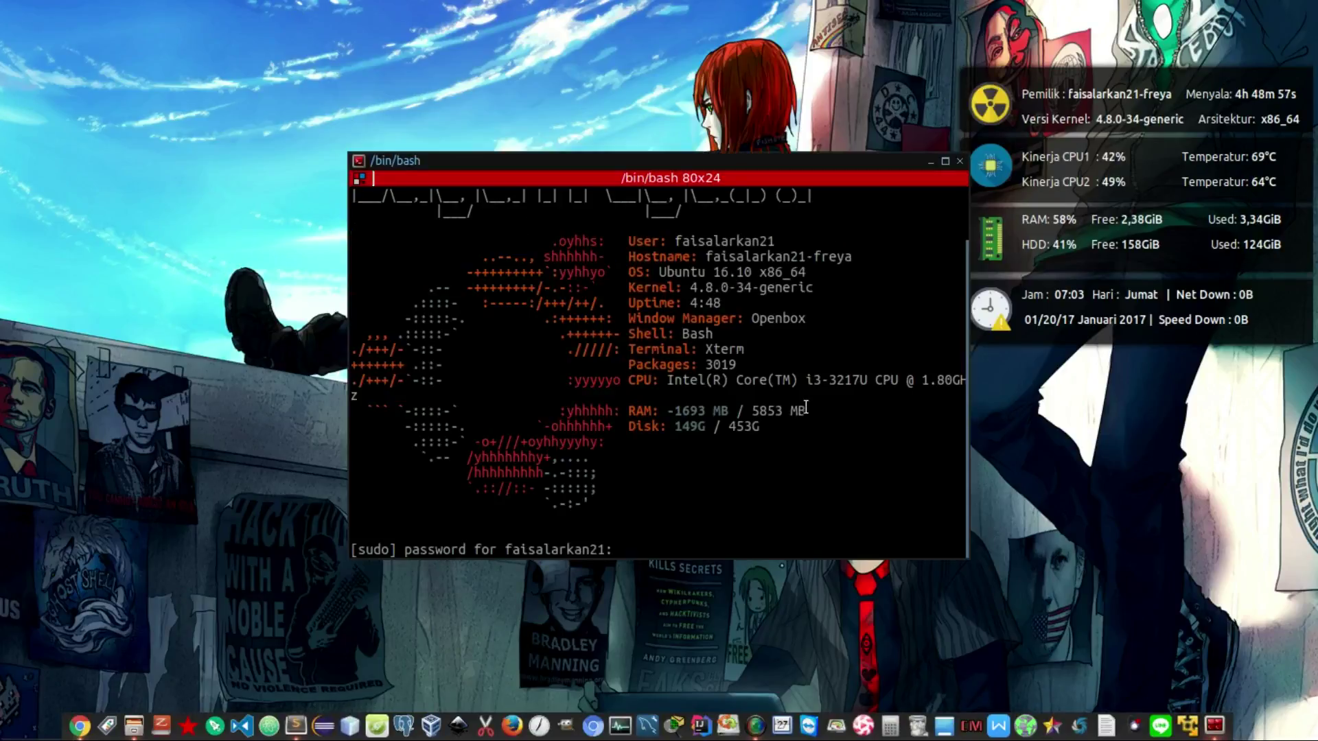
key(F11)
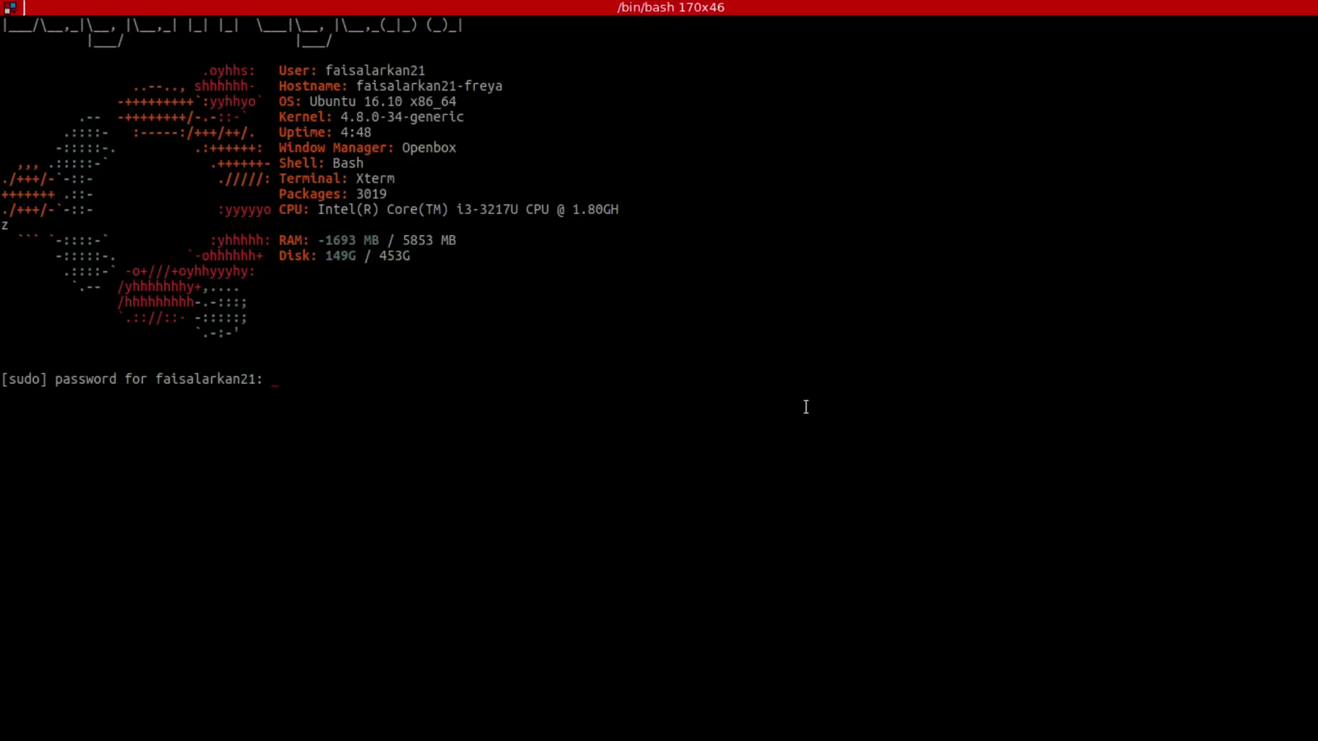
Step: Enlarge the terminal text and examine the system information, highlighting the kernel version and the window manager
scroll(618, 385, up, 2)
key(ctrl+plus)
key(ctrl+plus)
key(ctrl+plus)
key(ctrl+plus)
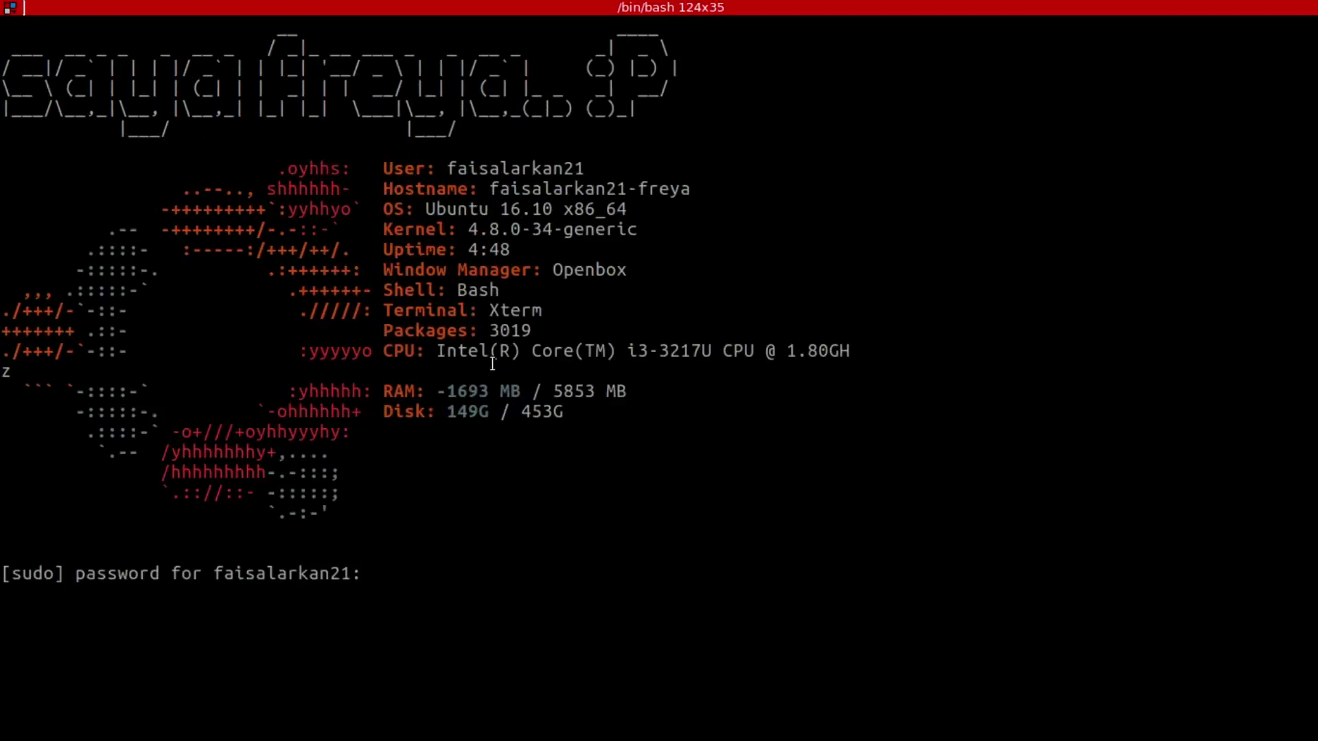
drag(474, 234, 698, 262)
click(657, 241)
click(462, 245)
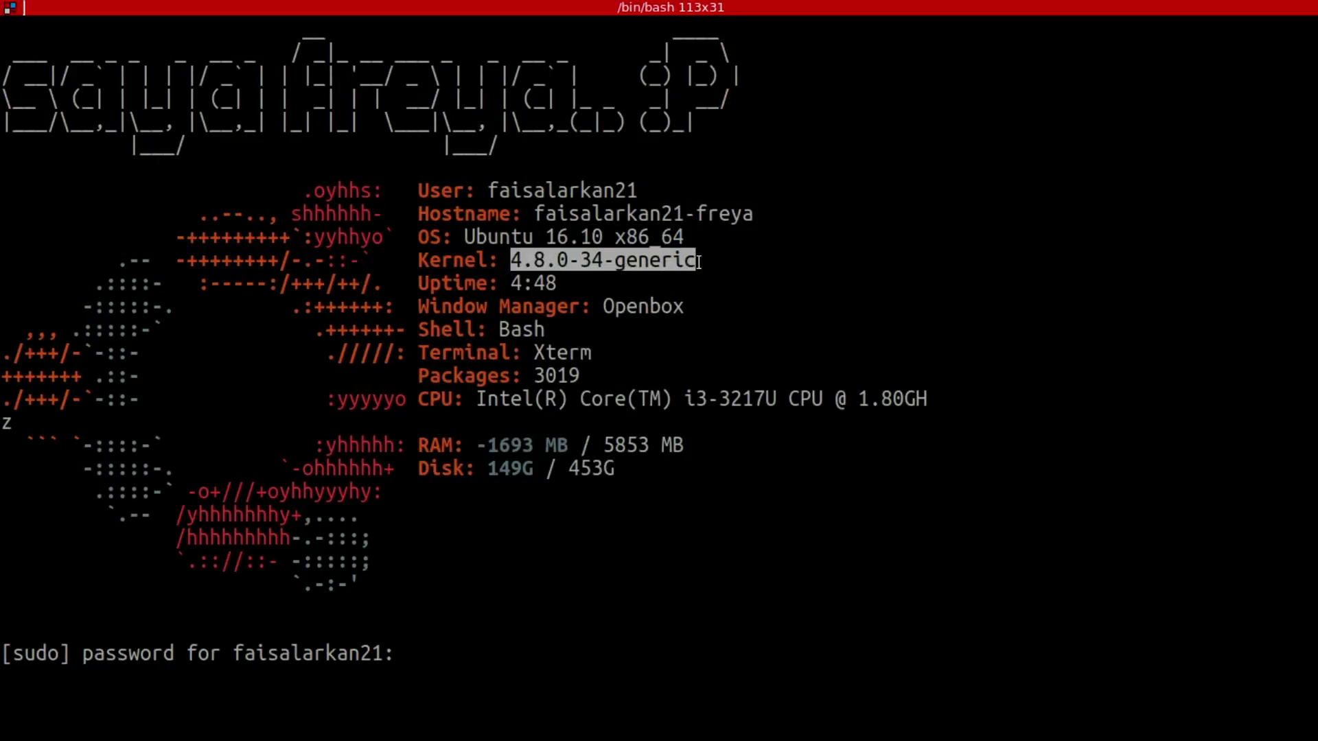
click(680, 298)
double_click(676, 303)
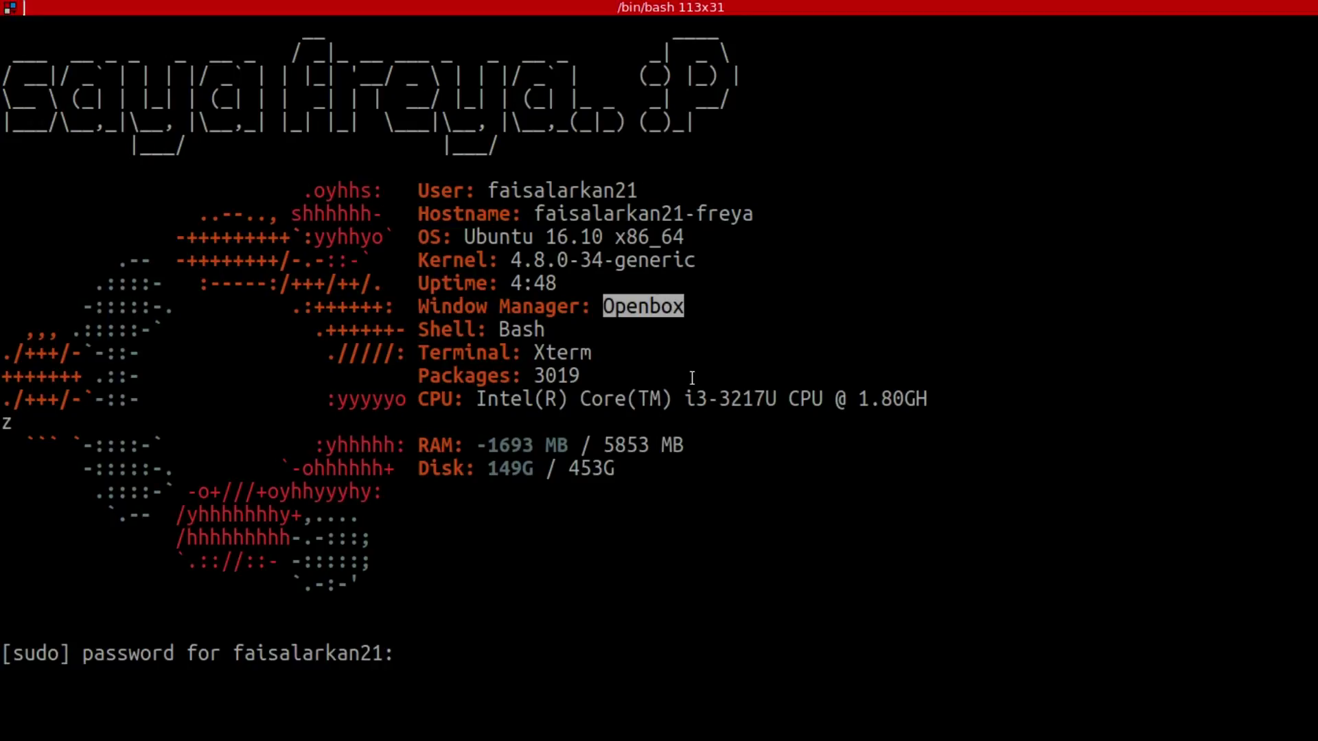
Step: Return from the terminal to the ps file in Sublime Text on desktop 2
key(alt+Tab)
key(alt+Tab)
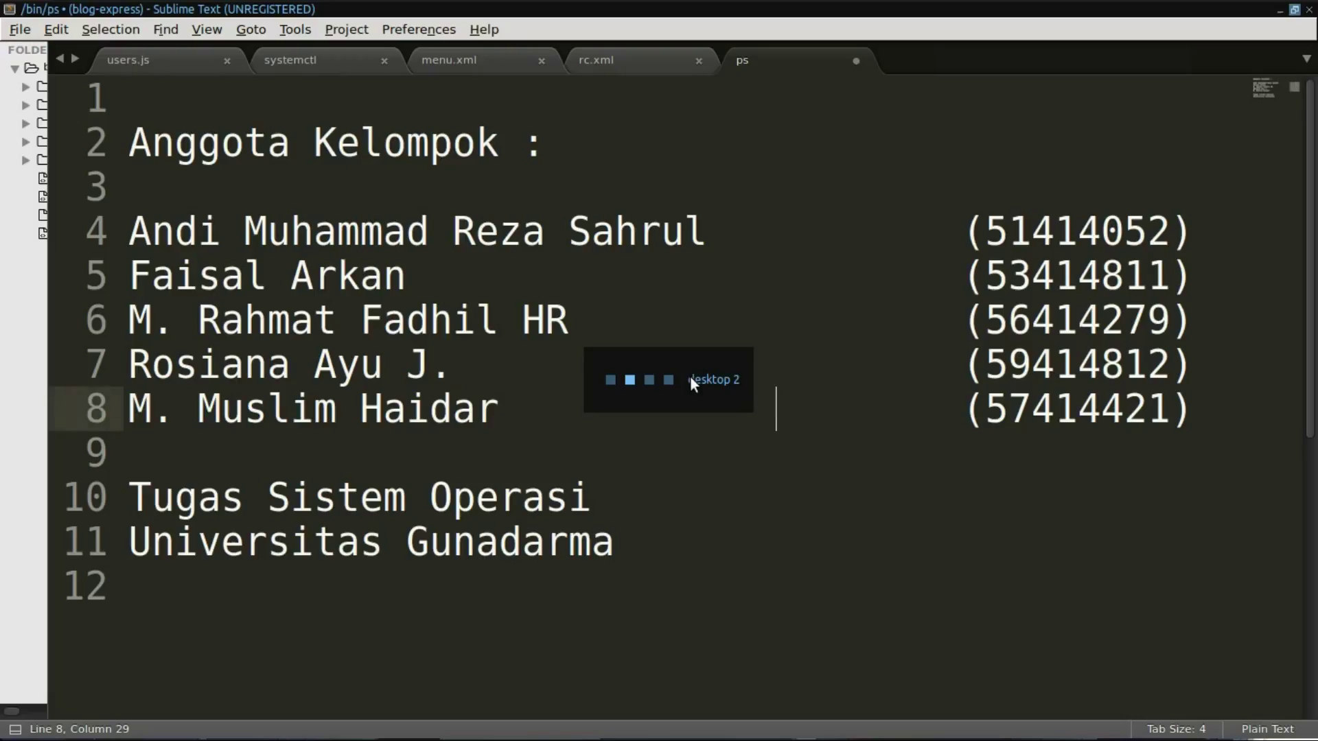
key(alt+Tab)
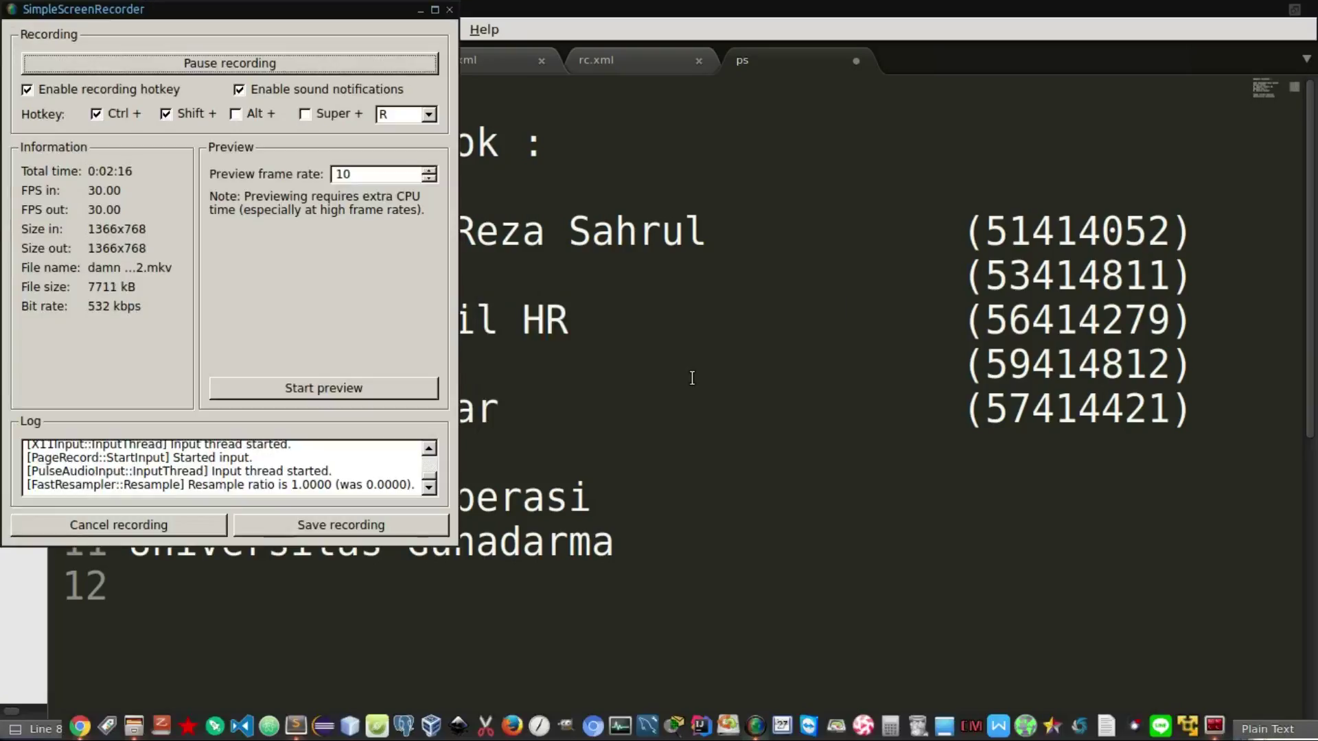
key(alt+Tab)
key(ctrl+alt+Left)
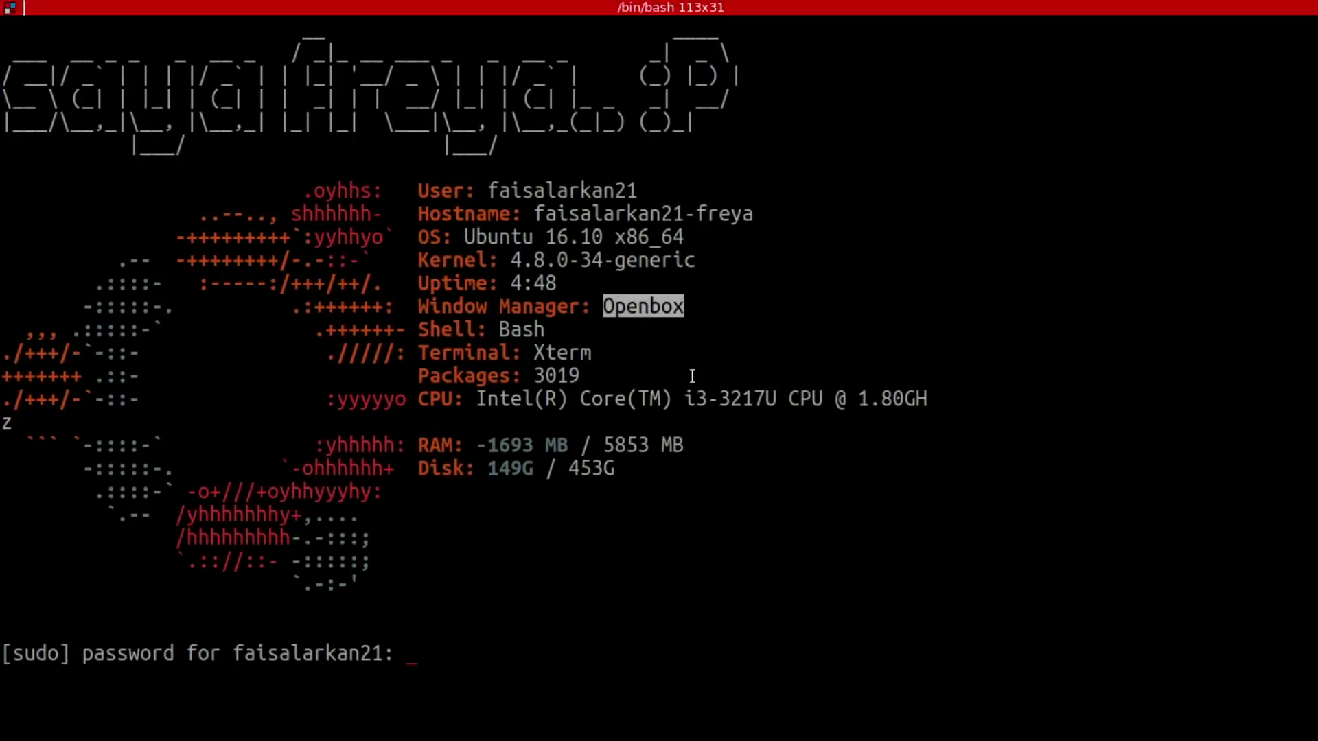
key(ctrl+alt+Right)
key(ctrl+alt+Left)
key(ctrl+alt+Right)
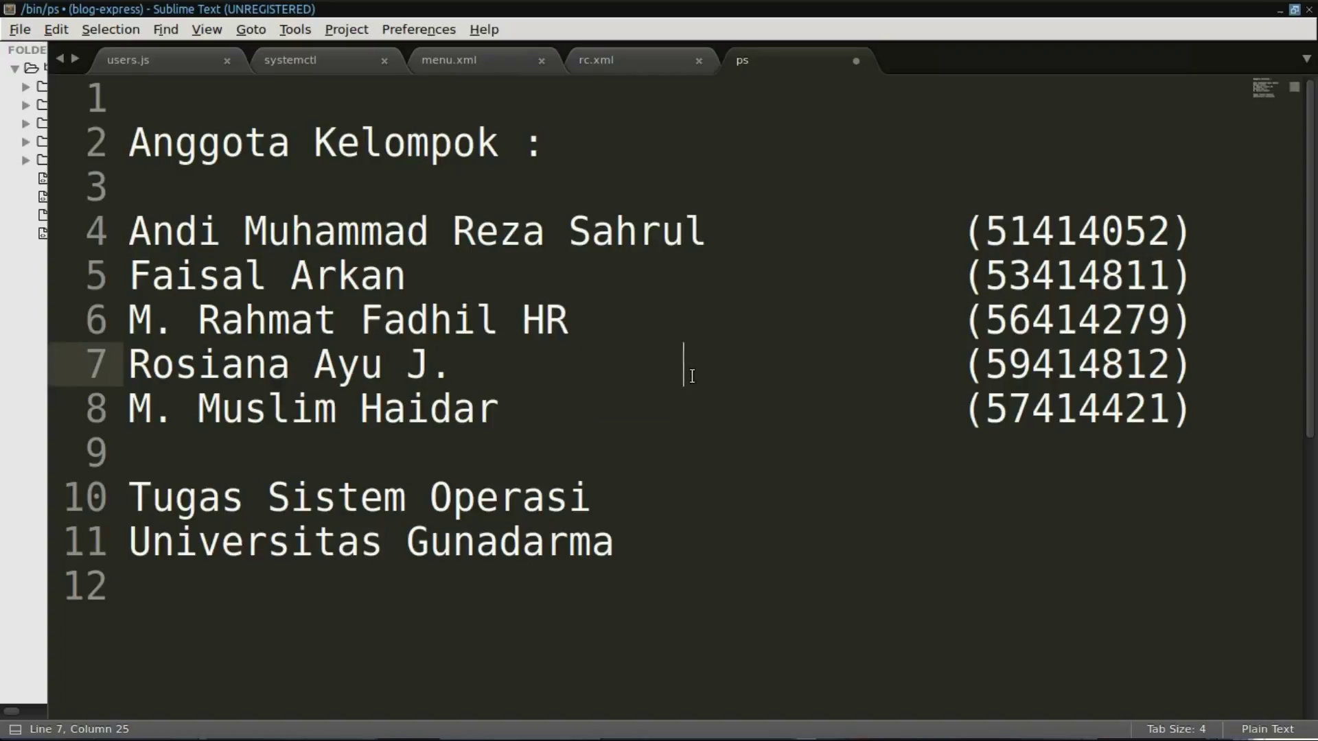
Step: Replace the file's entire text with "Damn Small Linux" on line 3, below two blank lines
drag(692, 376, 760, 435)
key(ctrl+a)
key(BackSpace)
key(Return)
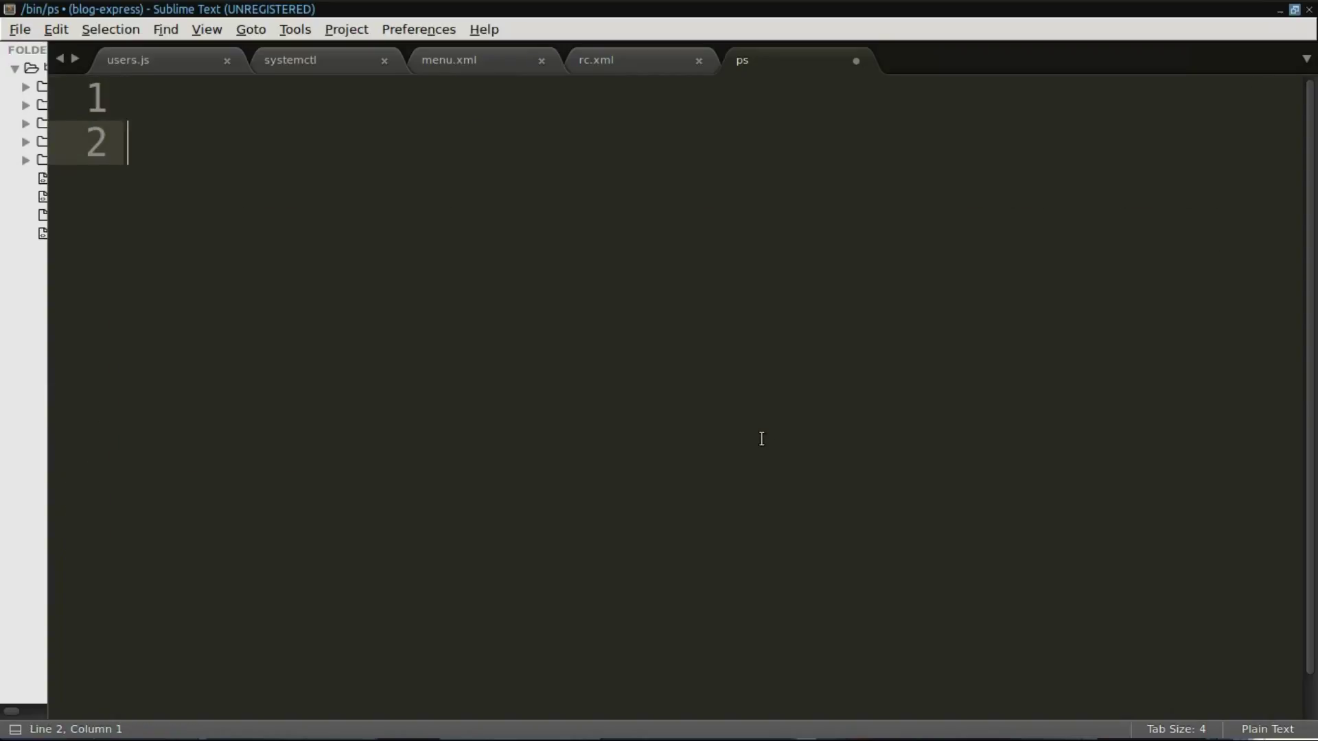
key(Return)
text(Damn Small Linux)
Step: Select all the text and enlarge the editor's font for display
key(ctrl+a)
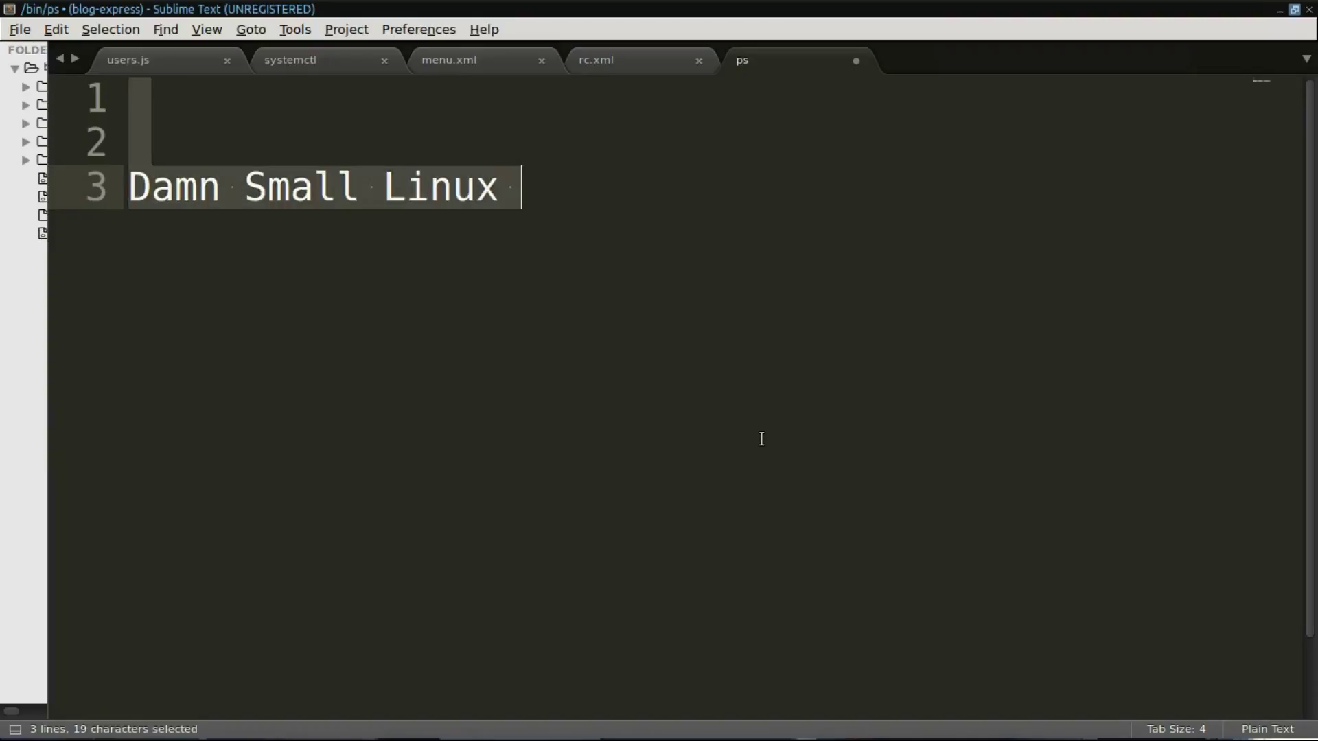
scroll(760, 439, up, 5)
scroll(1003, 285, down, 2)
scroll(995, 286, up, 2)
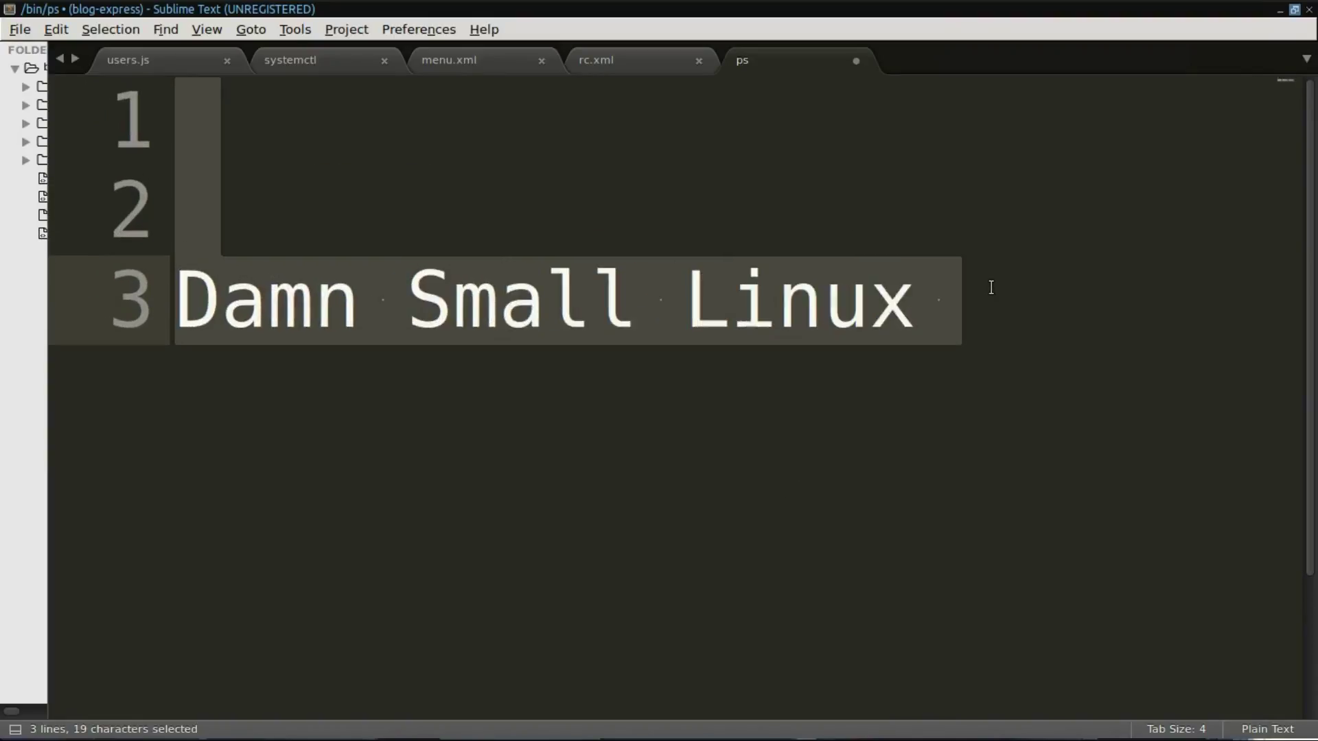
Step: Append "64 bit" to the Damn Small Linux line, add a new line below it and reduce the editor's font one level
click(991, 292)
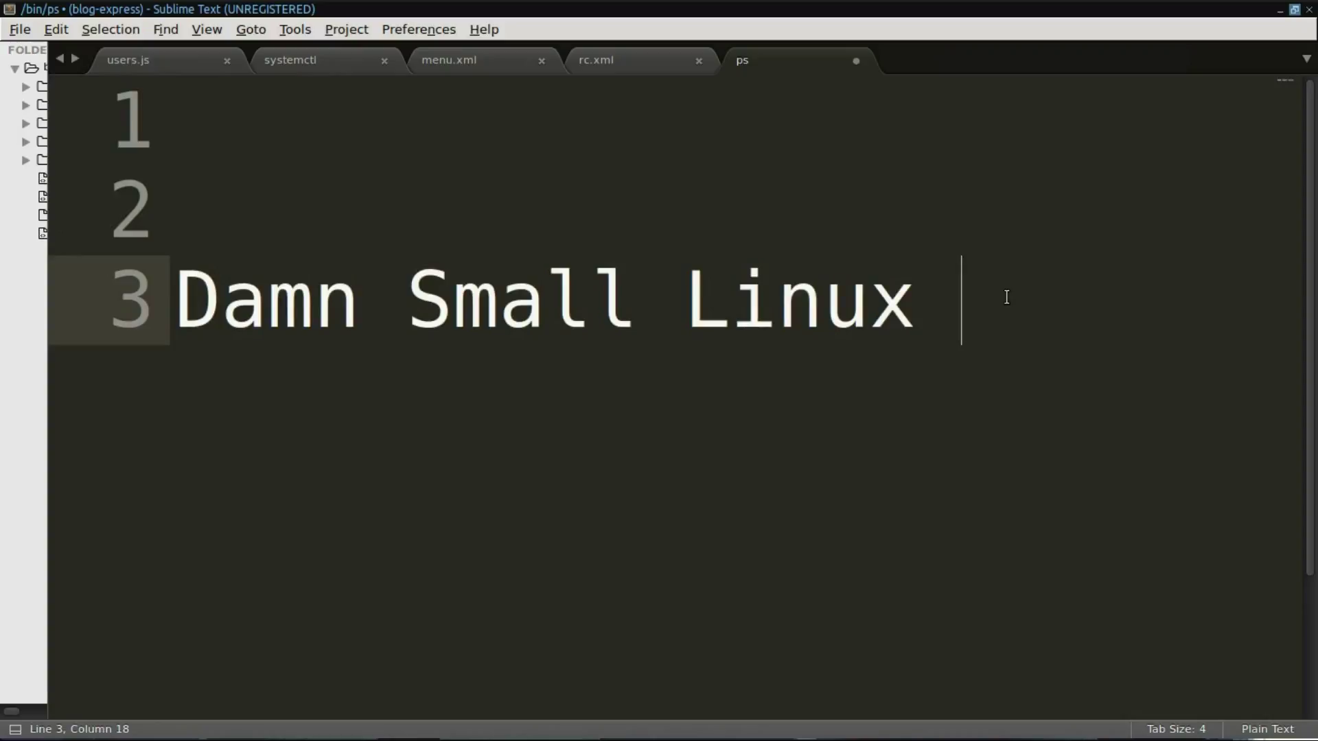
text(64 BIT)
key(BackSpace)
key(BackSpace)
key(BackSpace)
text(bit)
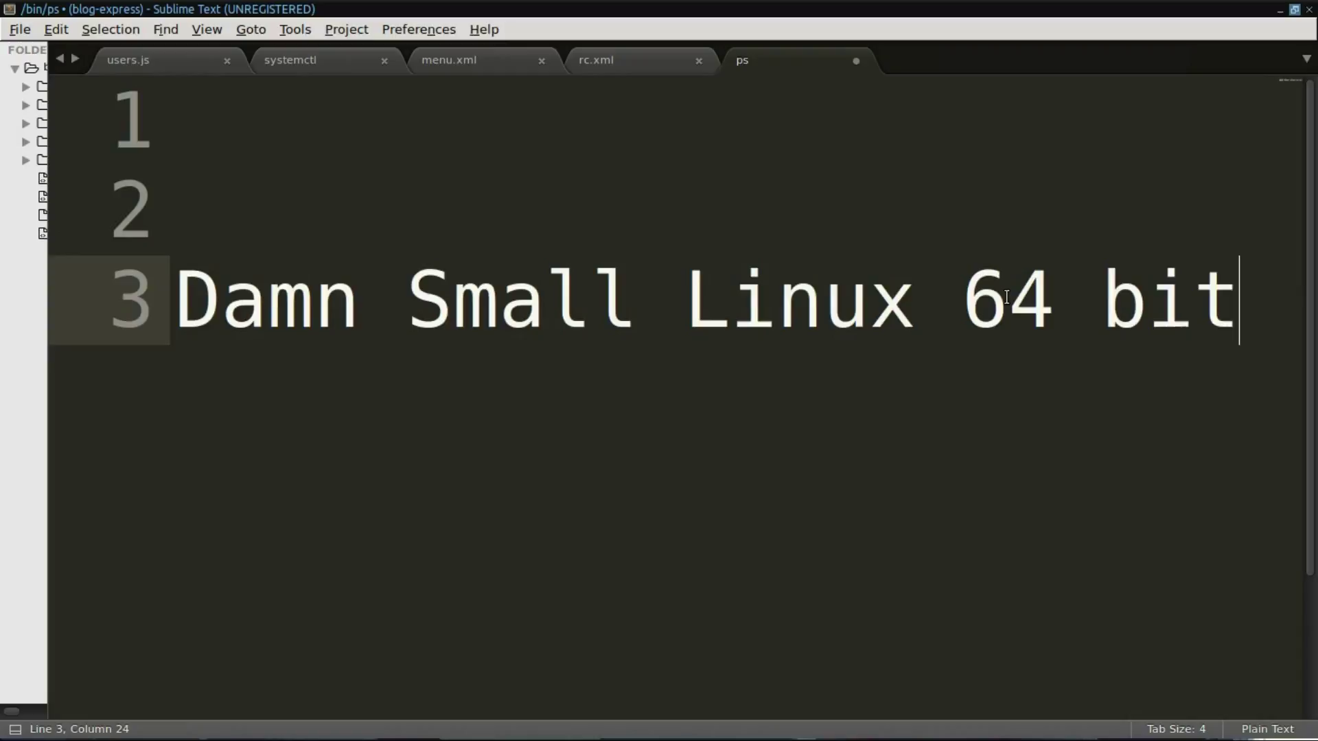
key(Return)
key(ctrl+minus)
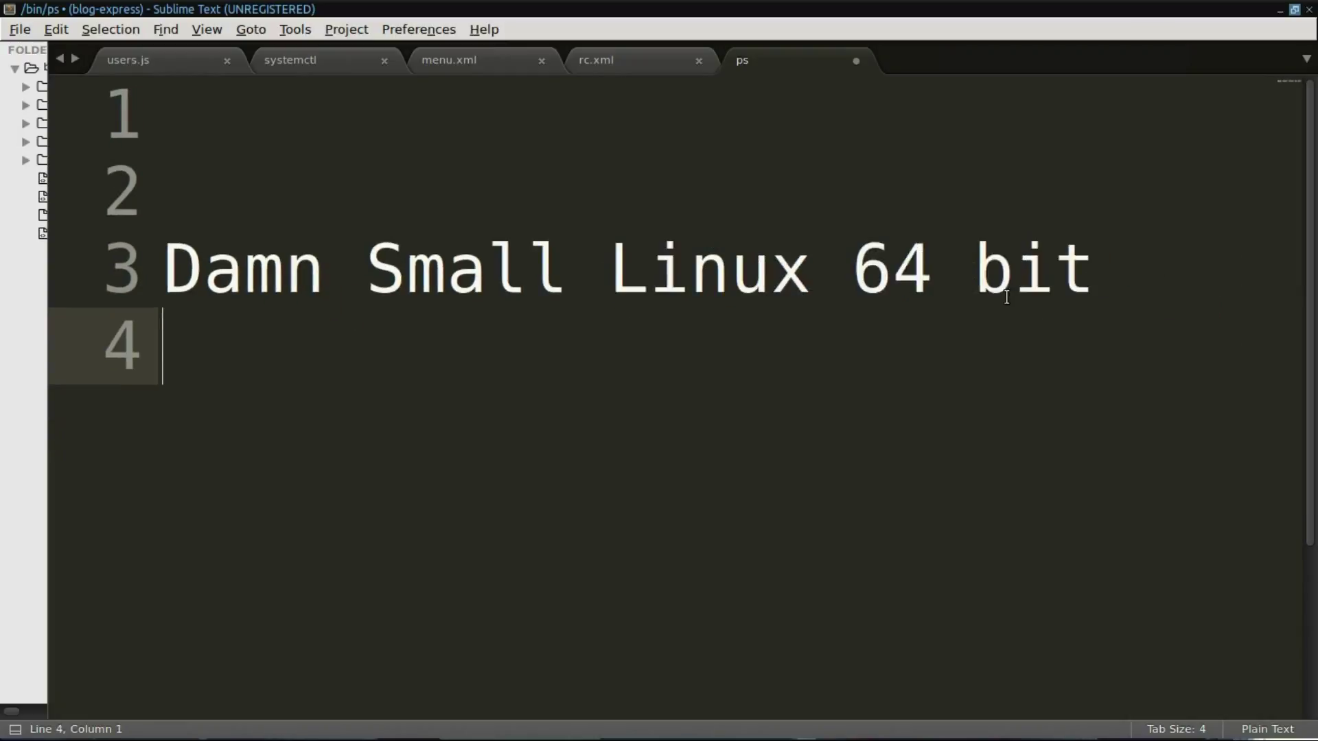
Step: Highlight the "Damn Small Linux 64 bit" line to point out the distribution being presented
drag(1147, 265, 197, 240)
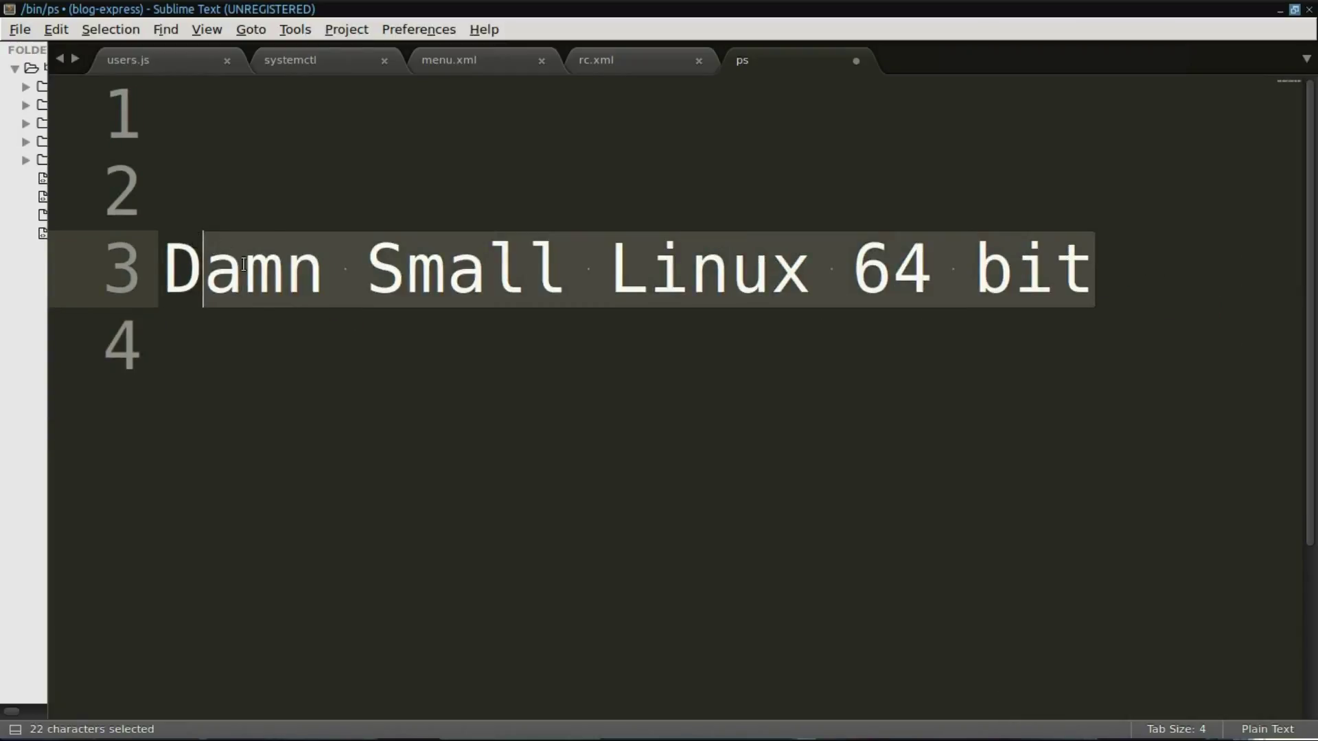
click(197, 240)
drag(1162, 262, 162, 268)
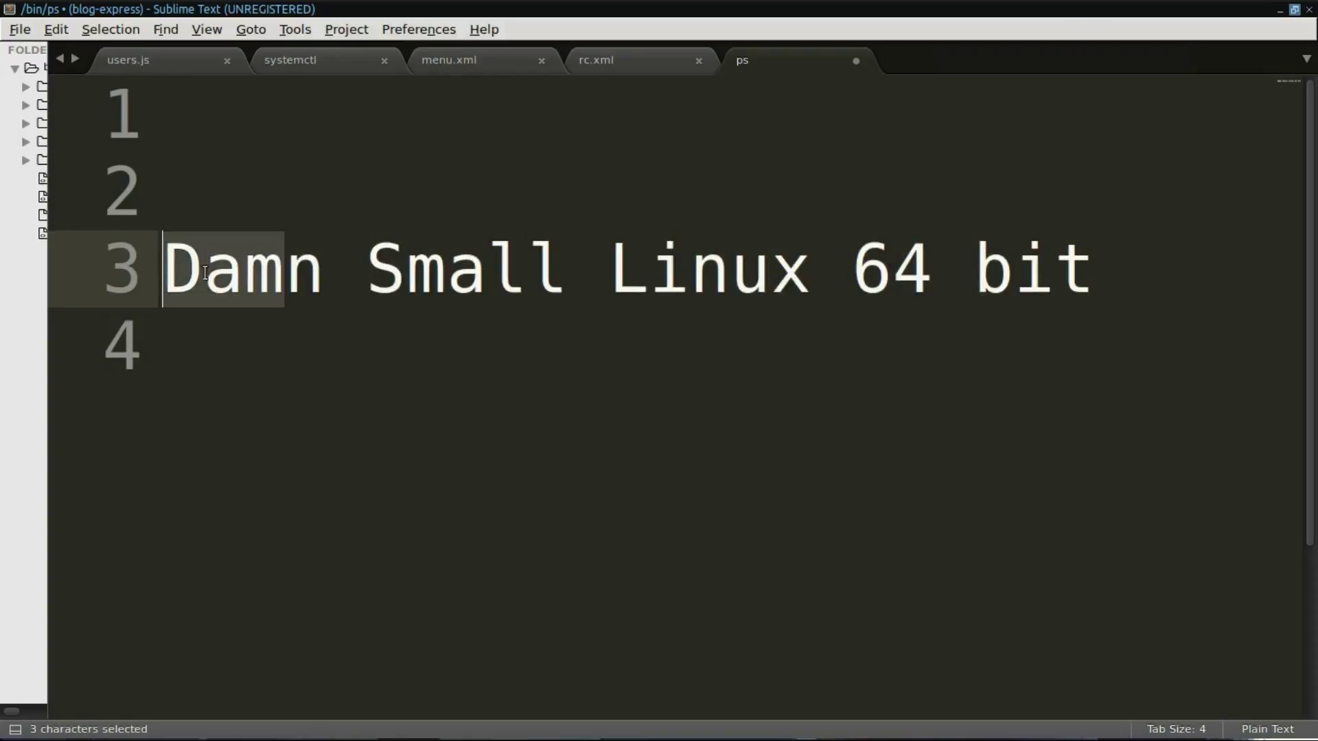
triple_click(278, 268)
click(733, 269)
drag(1250, 294, 147, 287)
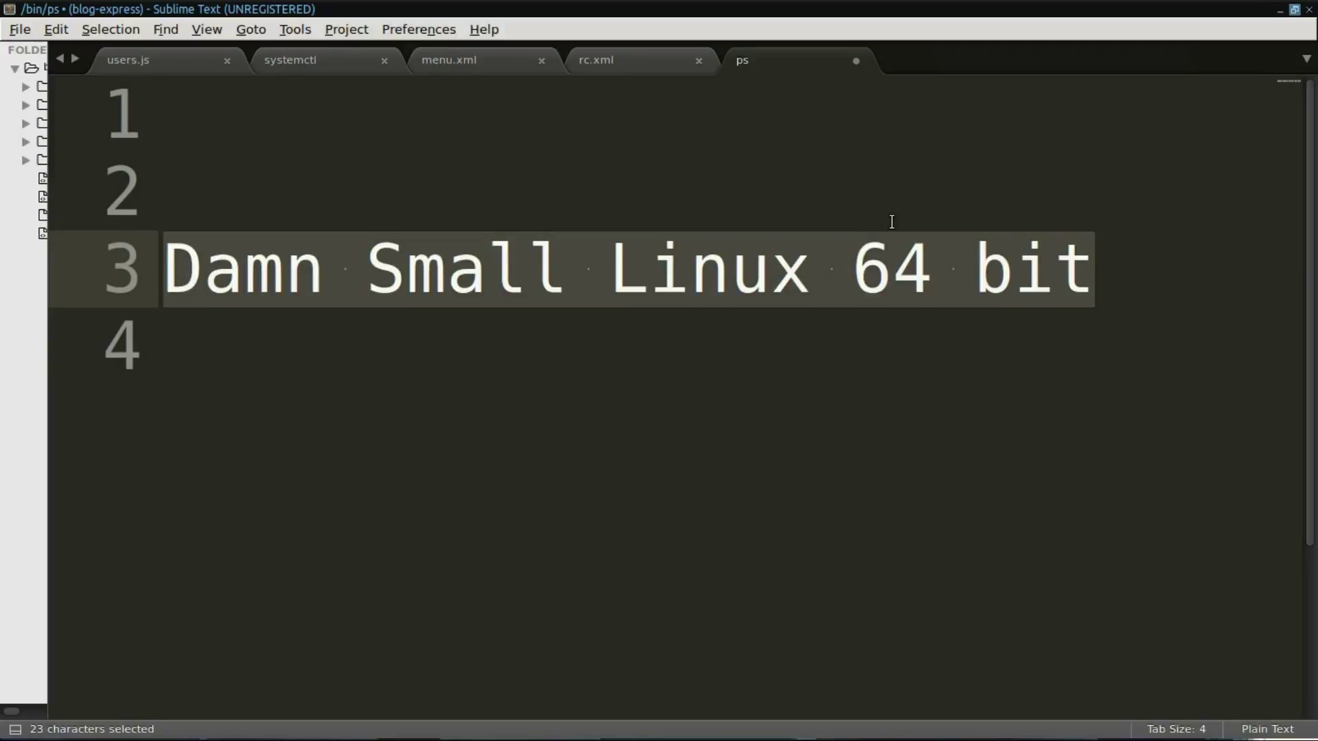
click(1003, 358)
drag(1195, 245, 189, 269)
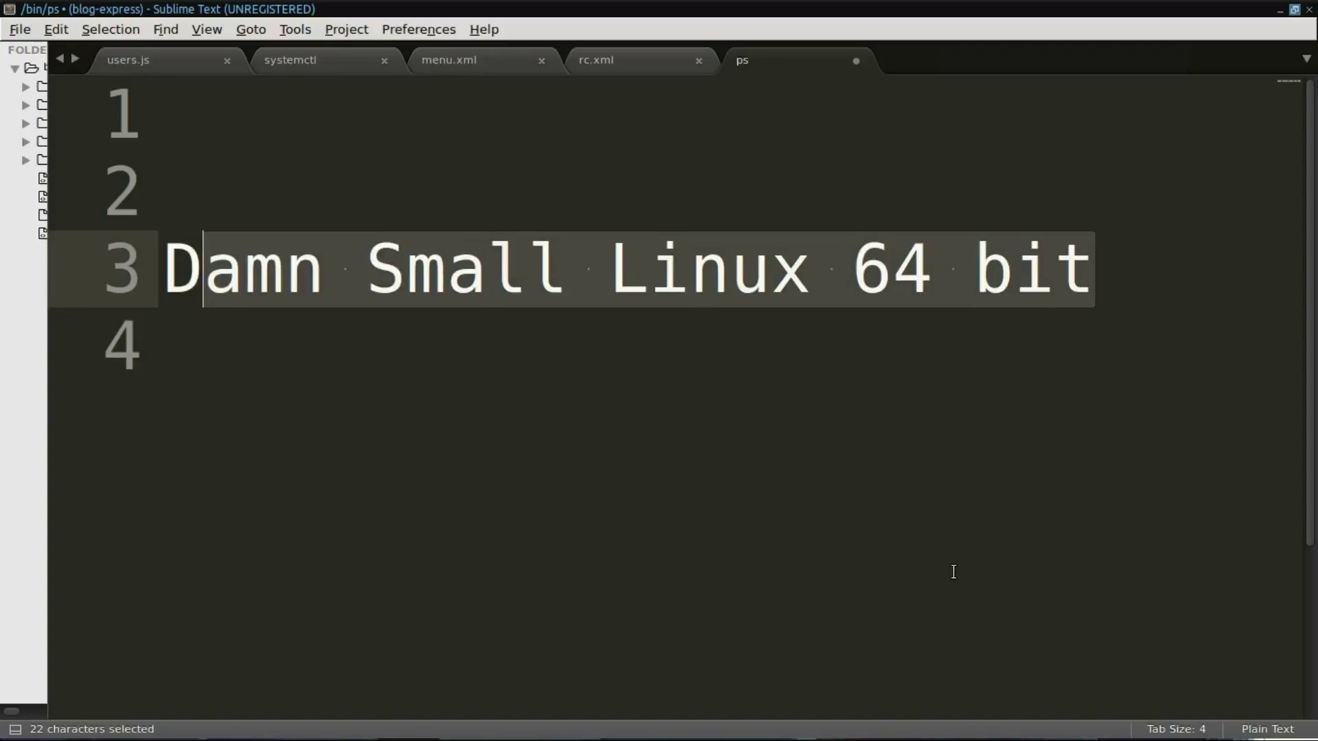
Step: Launch VMware Workstation 12 Player by searching for "vmw" in the application launcher
key(alt+Tab)
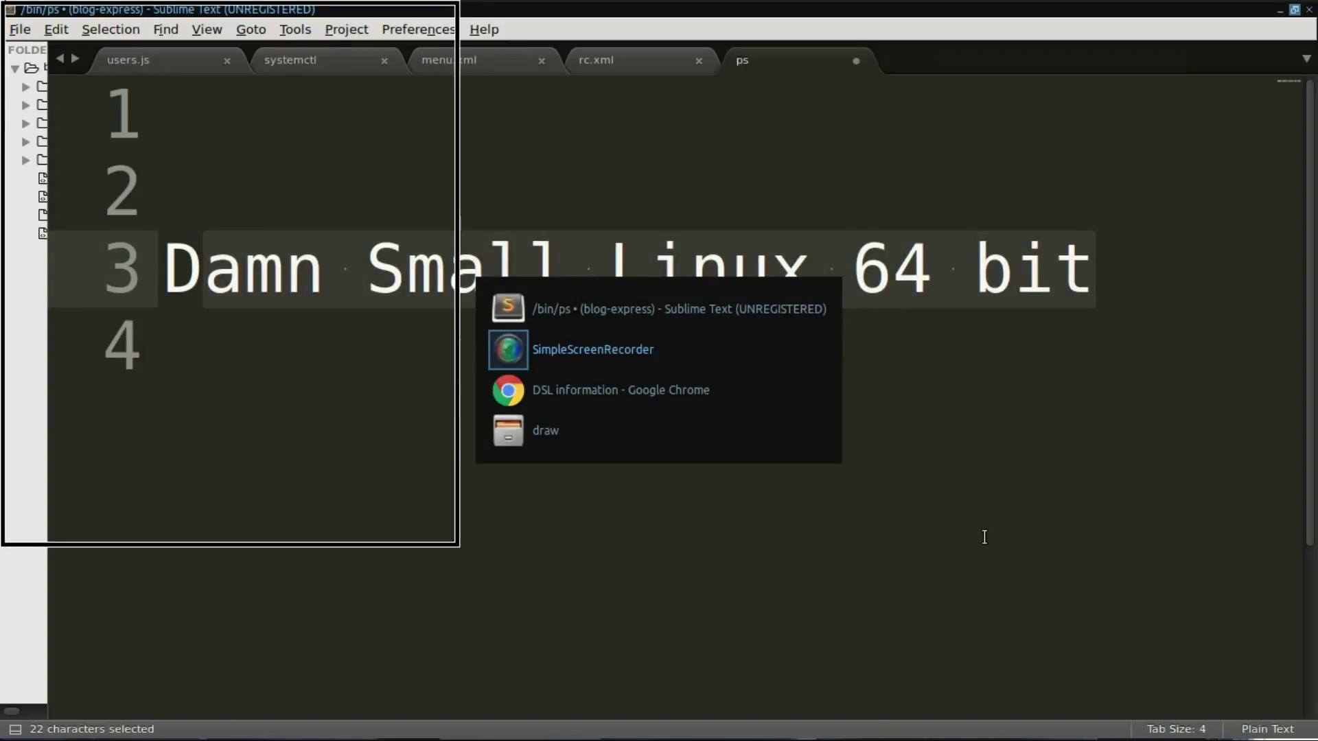
key(alt+Tab)
key(alt+Tab)
key(ctrl+space)
text(wm)
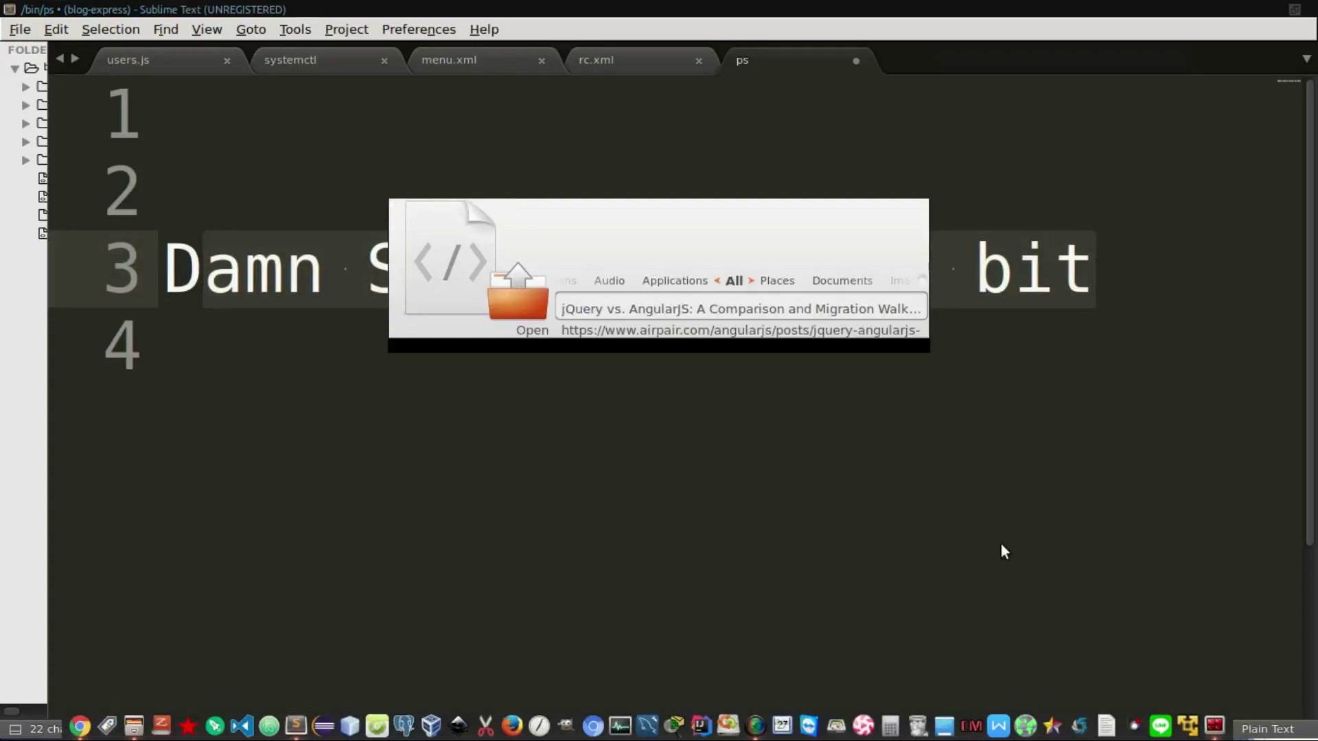
key(BackSpace)
key(BackSpace)
text(vw)
key(BackSpace)
text(mw)
key(Return)
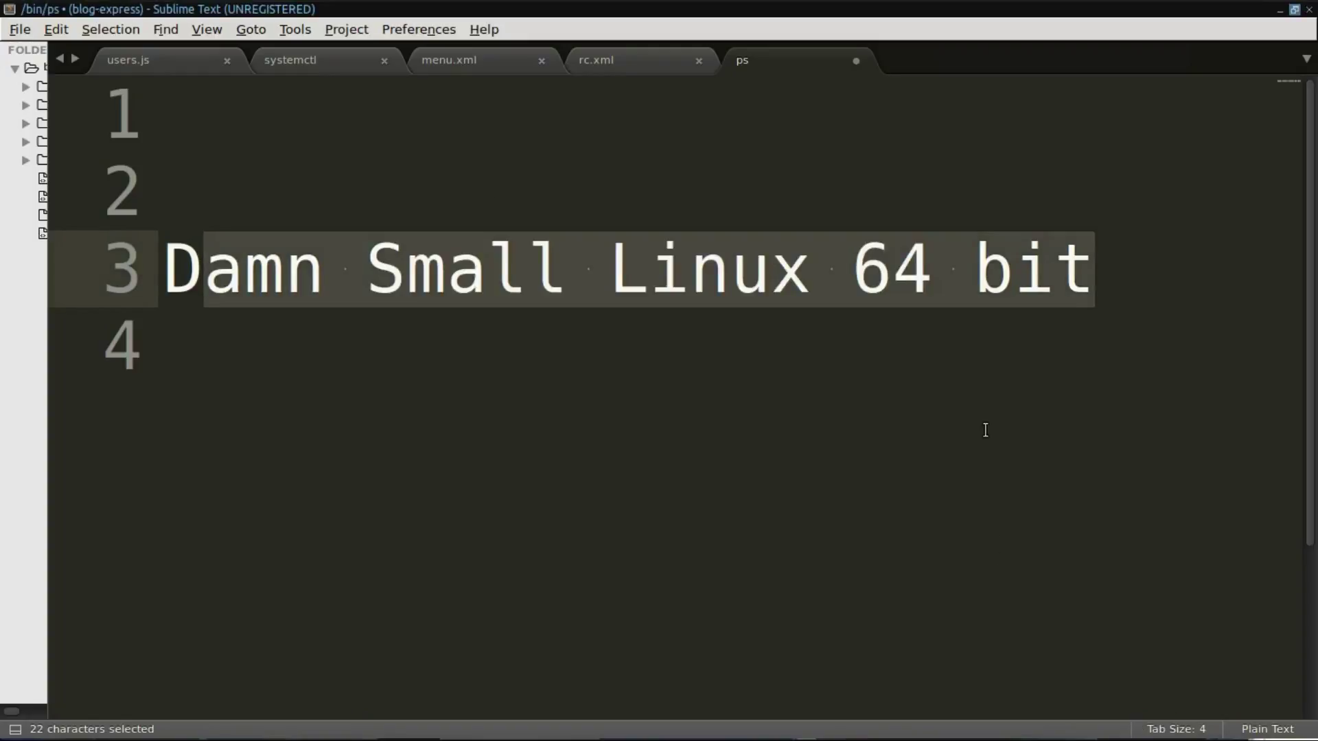
Step: Clear all the text in the ps file and leave an empty first line
click(748, 200)
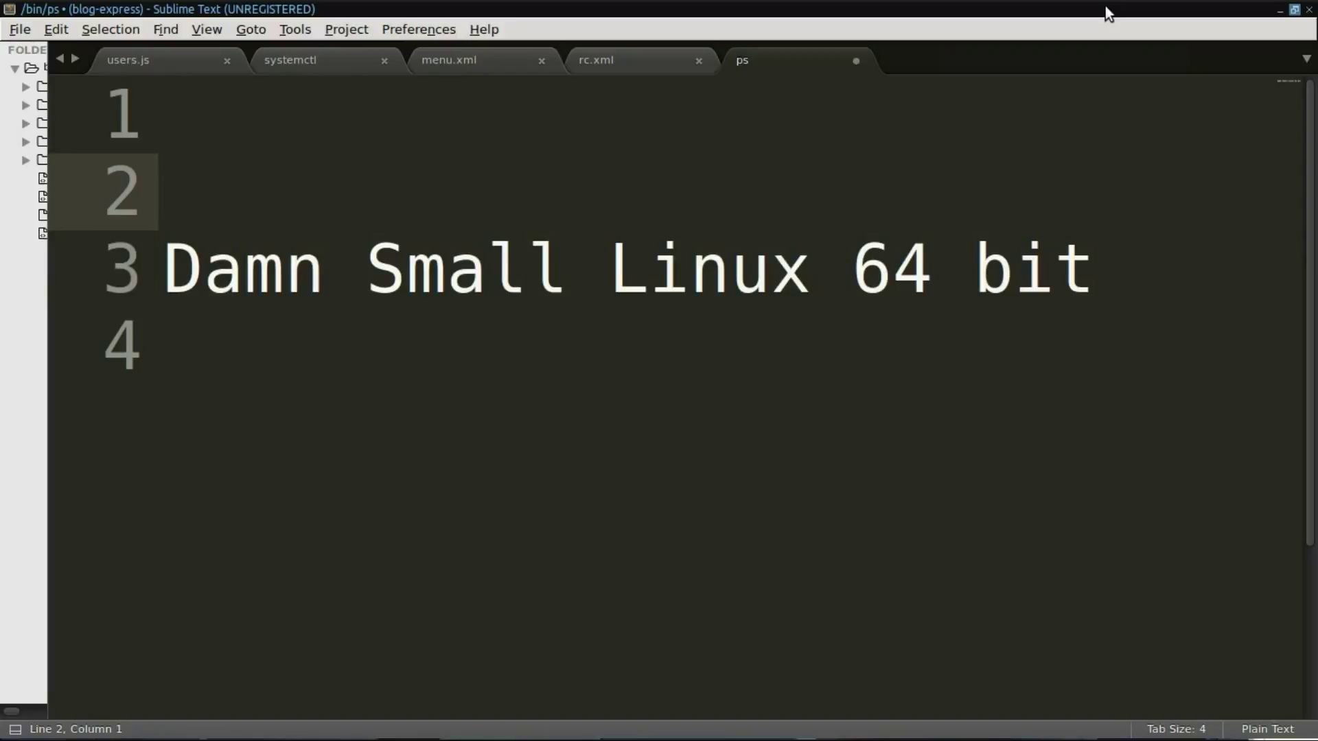
click(1197, 238)
key(ctrl+a)
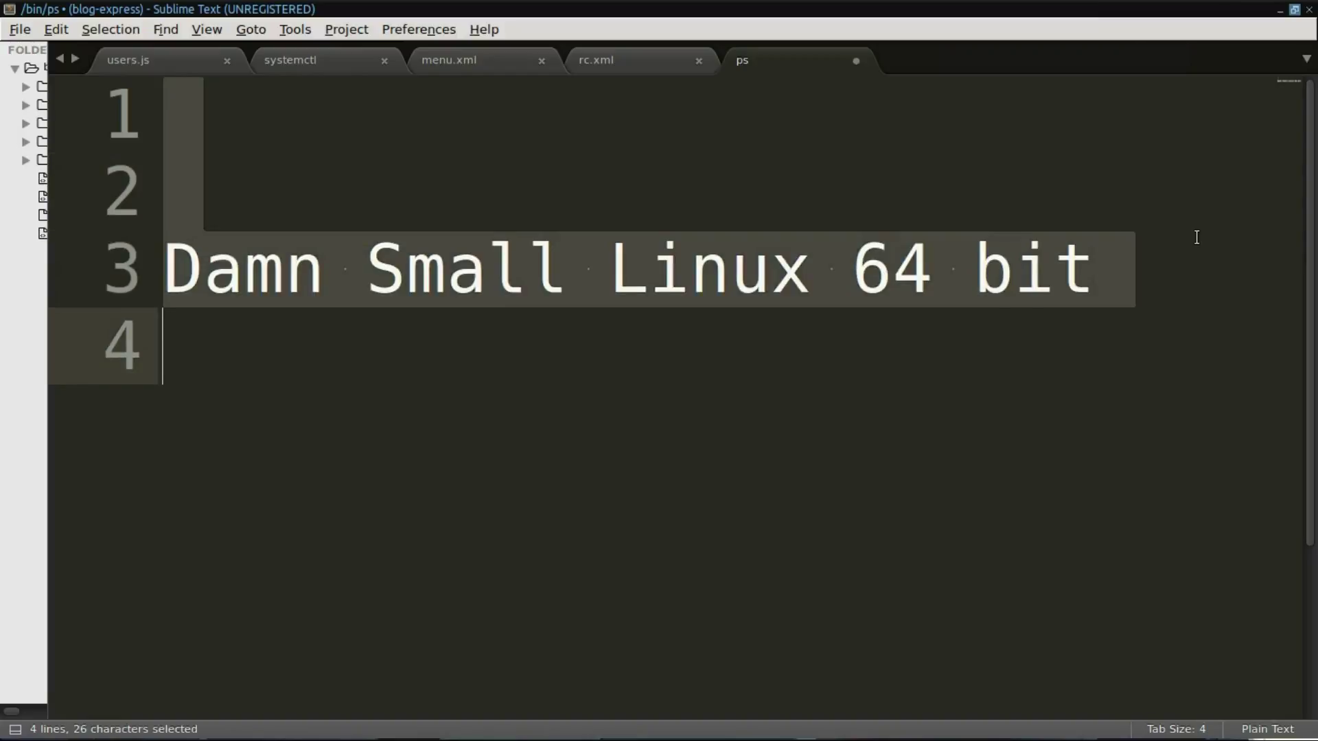
key(BackSpace)
key(Return)
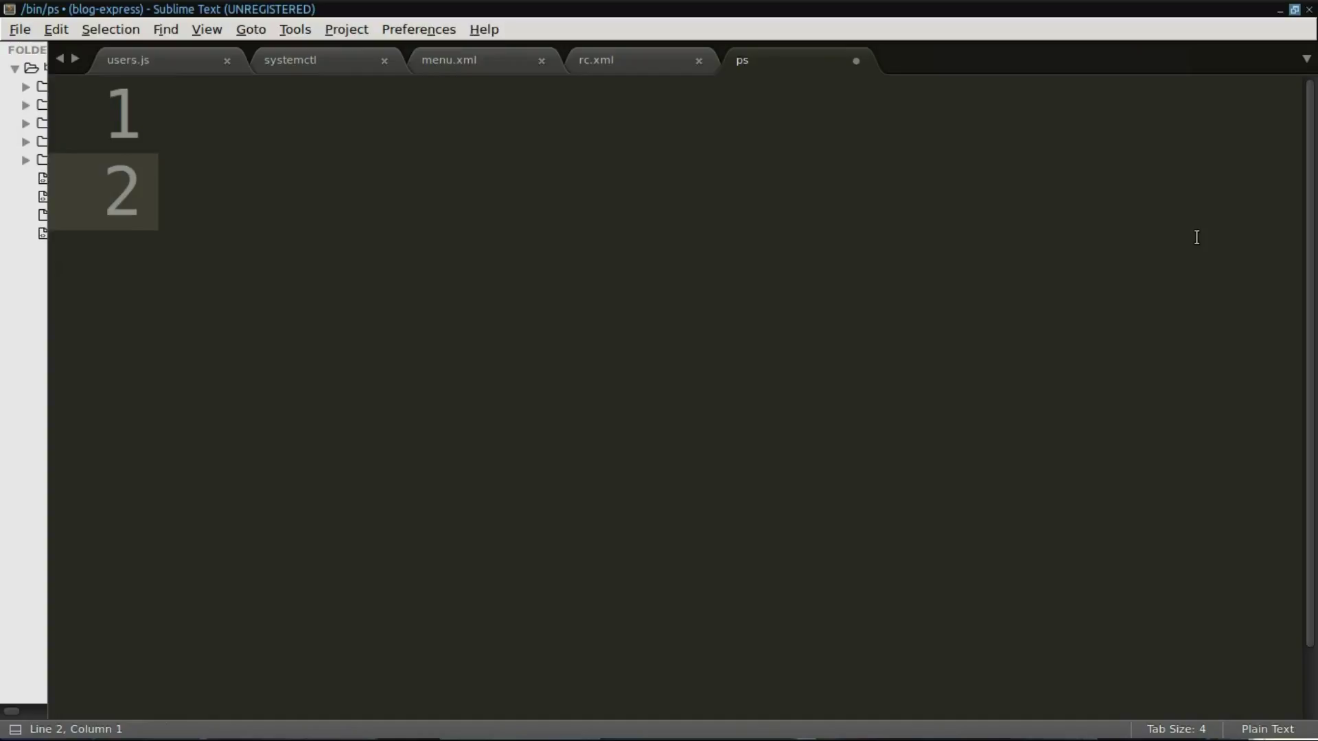
Step: Reposition the VMware Player window, then write "VMware 12 64 bit" on line 2 of the ps file with a new line below
key(alt+Tab)
drag(812, 9, 700, 83)
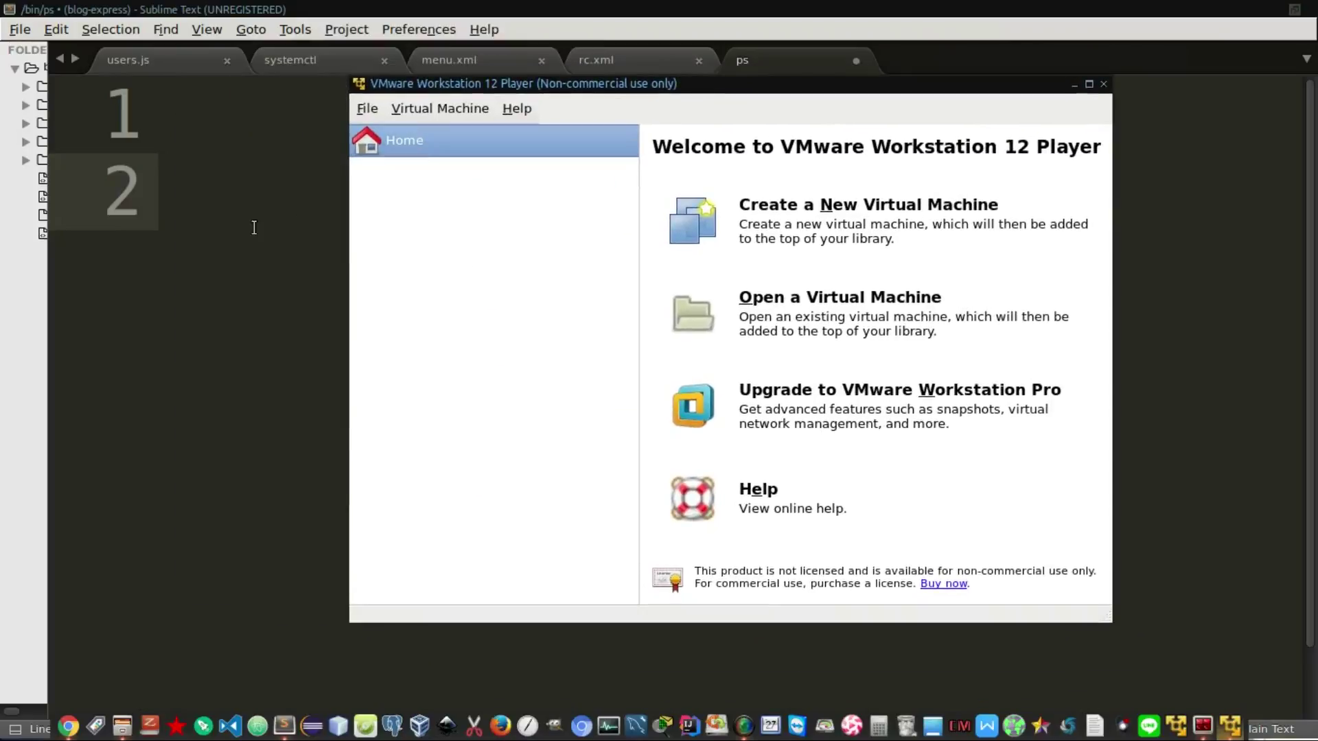
click(233, 241)
text(VMw)
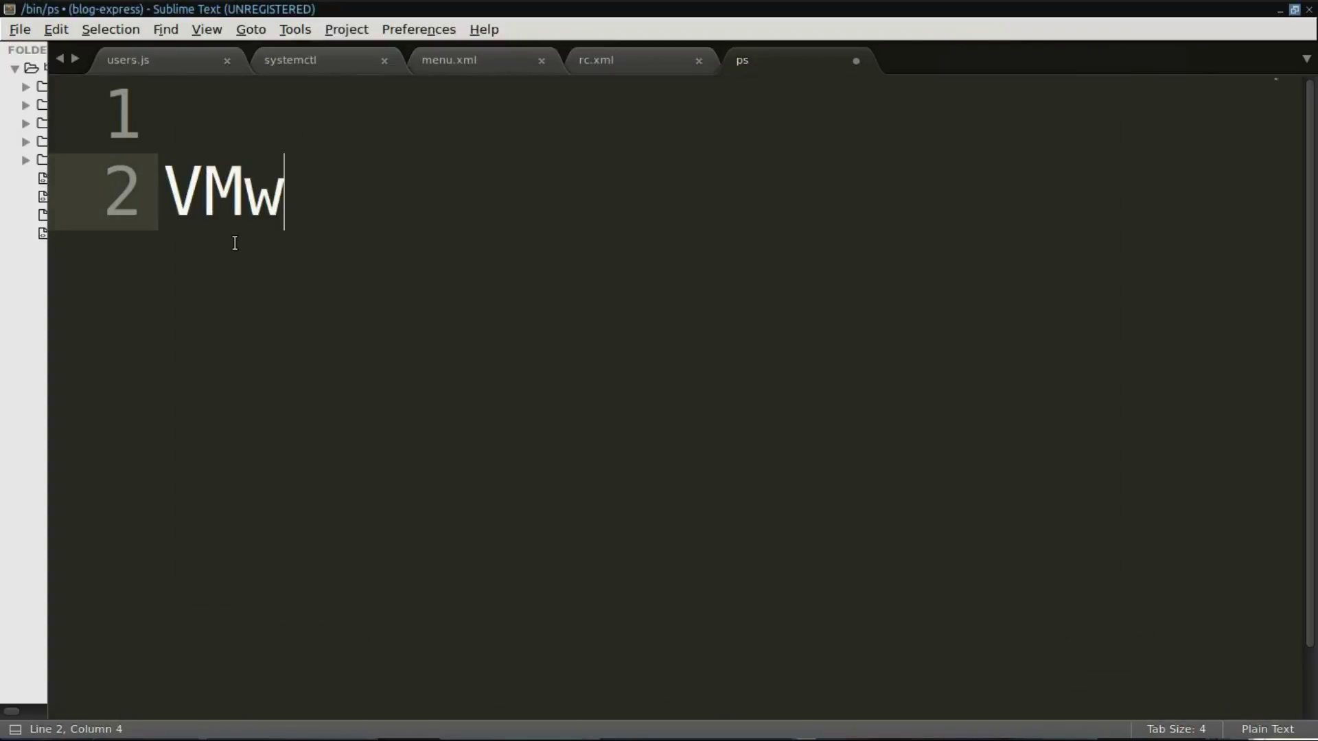
text(are 12 64 )
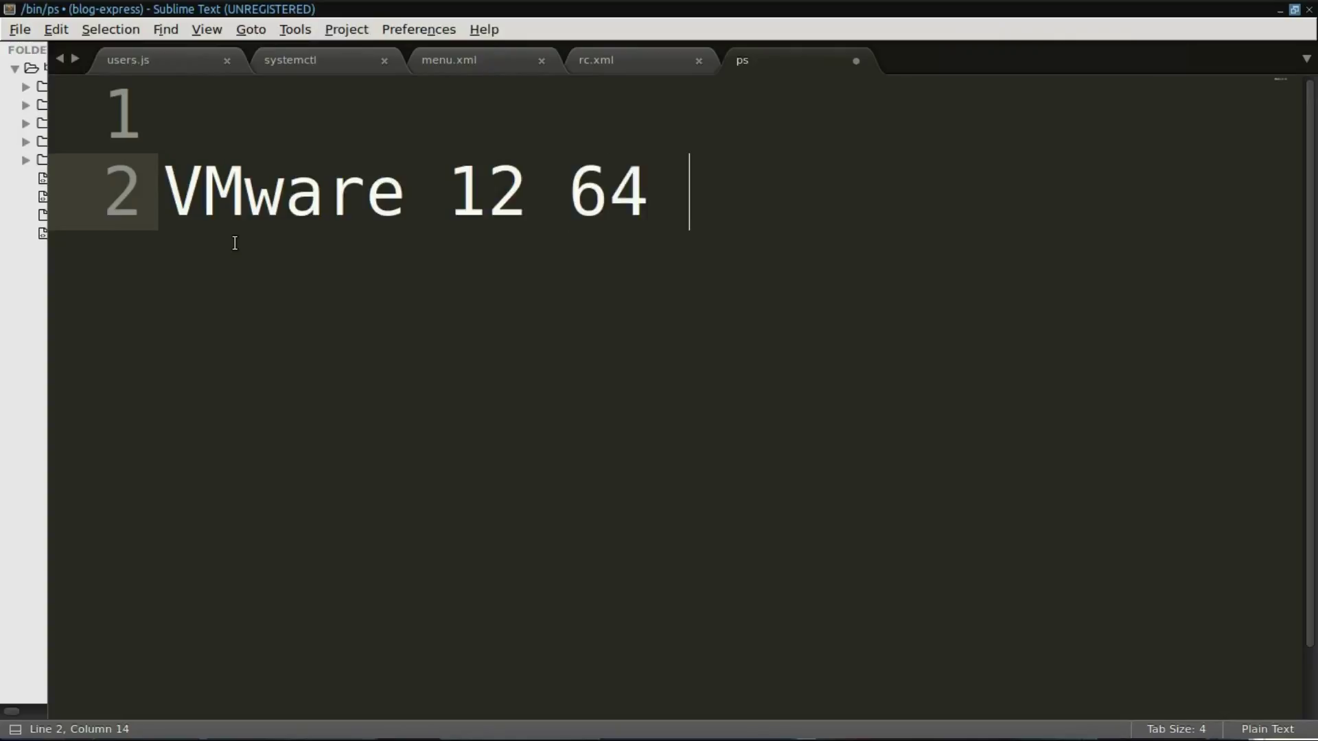
text(bit)
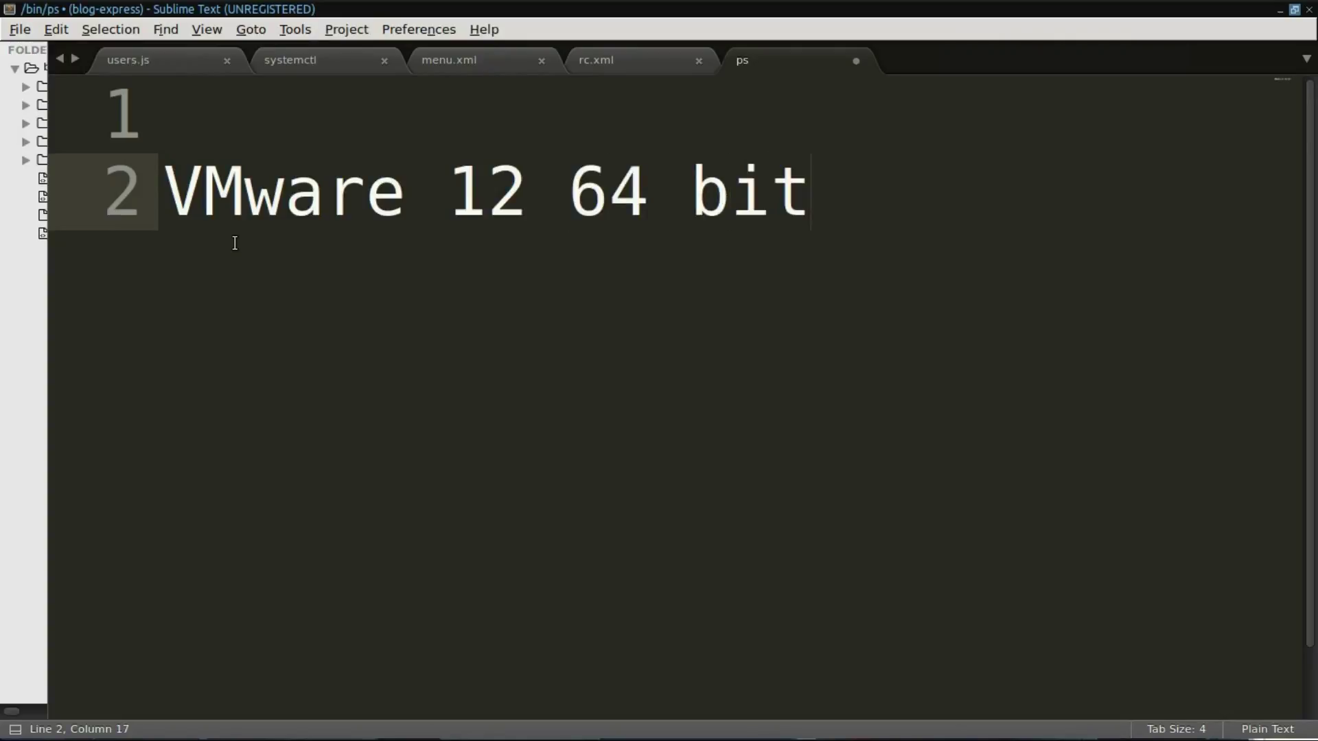
key(Return)
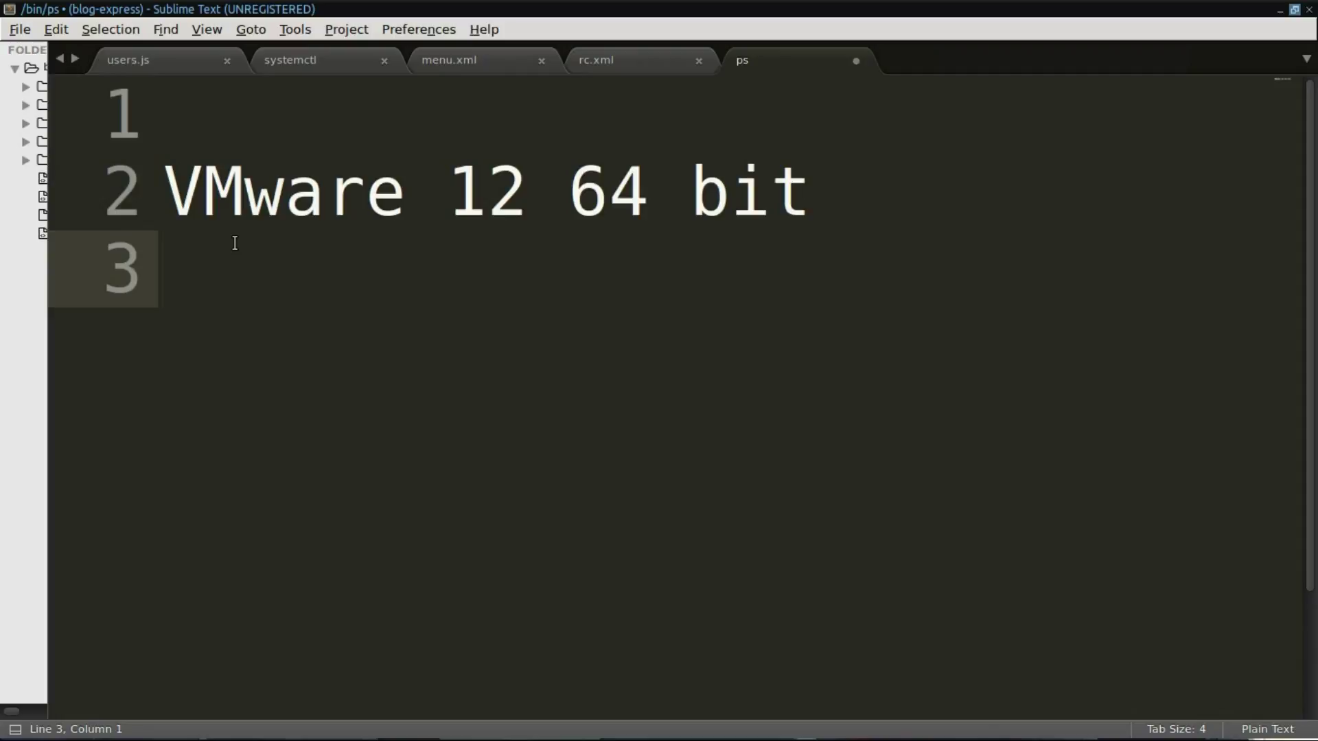
text(U)
key(BackSpace)
Step: Open the Downloads folder in the file manager and locate the dsl-4.4.10.iso file
key(alt+Tab)
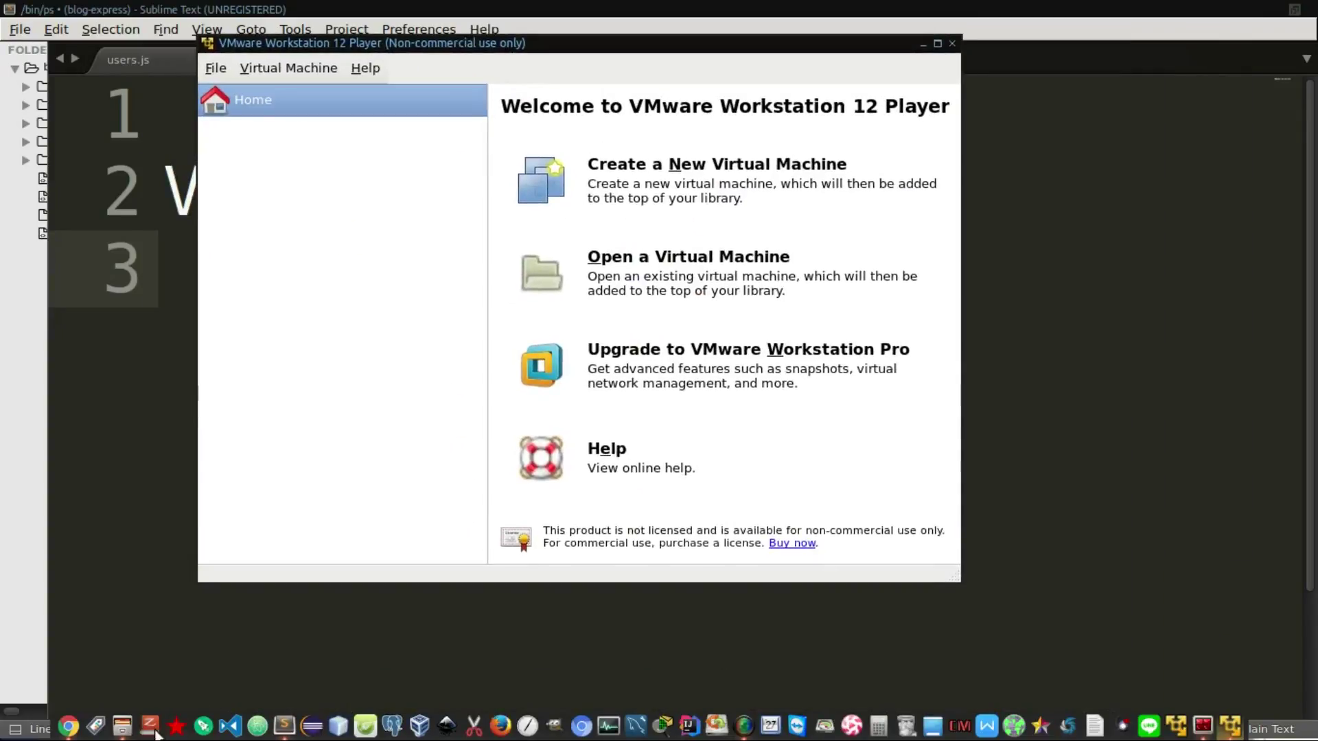
click(123, 726)
click(170, 186)
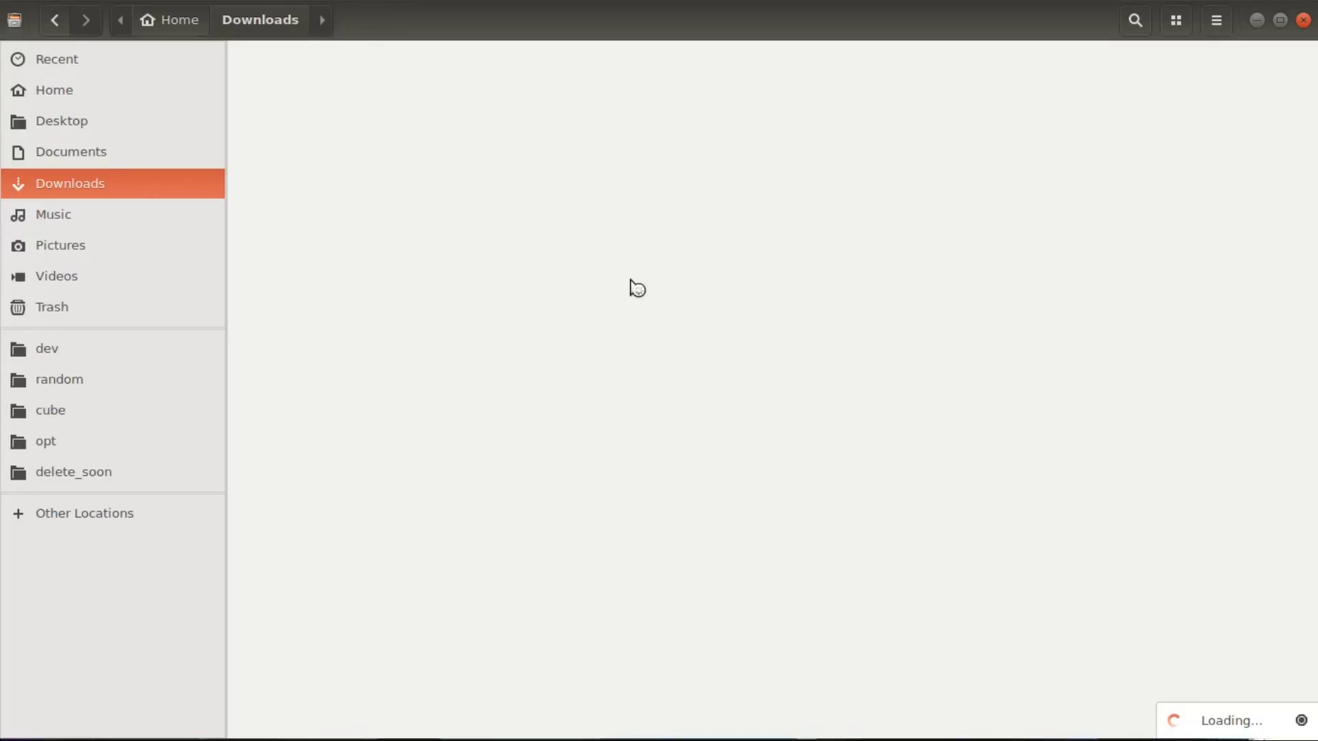
text(de)
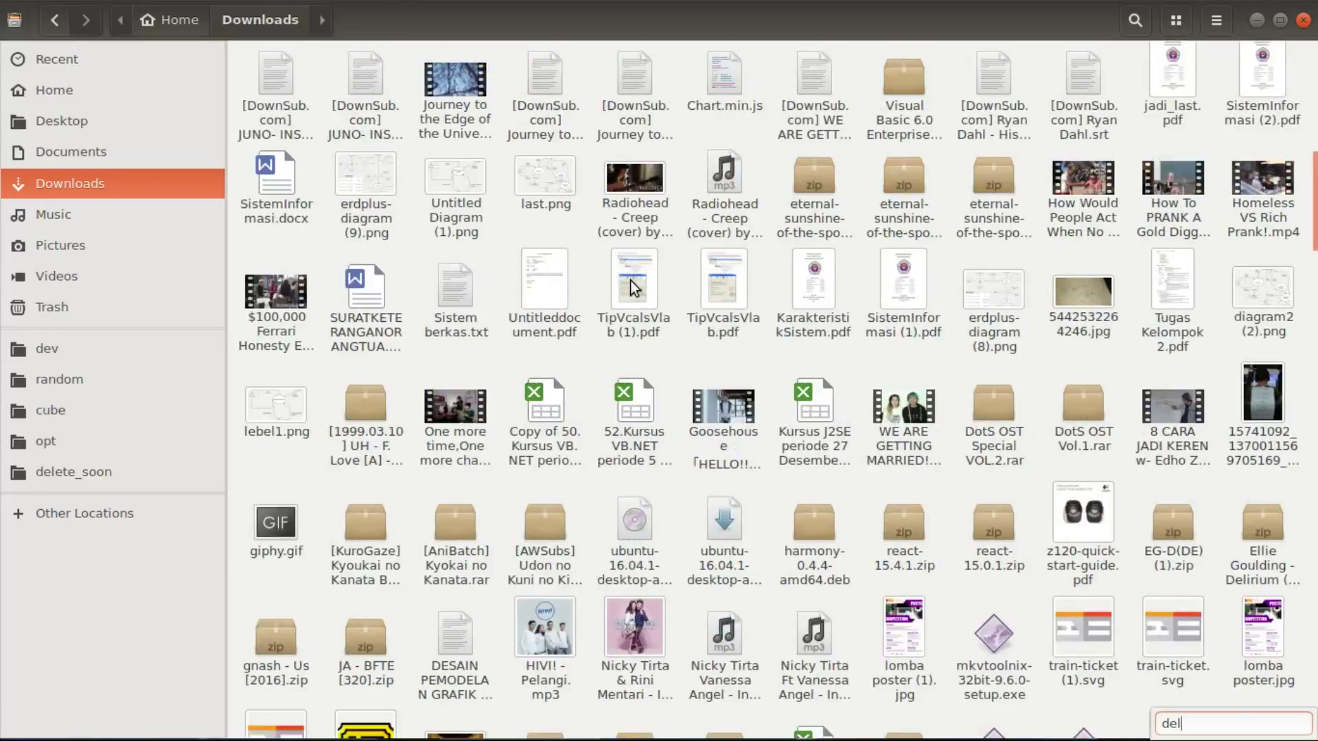
key(BackSpace)
text(sl)
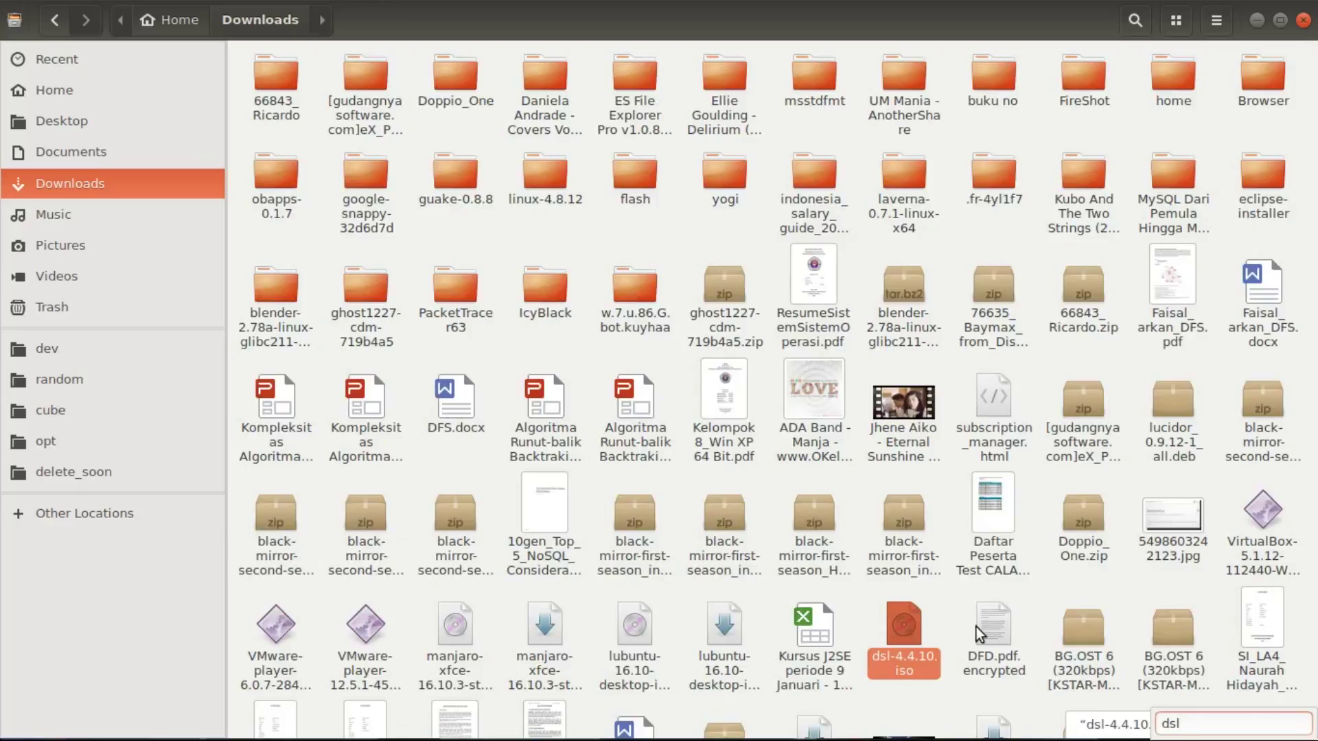
click(949, 610)
scroll(949, 610, down, 5)
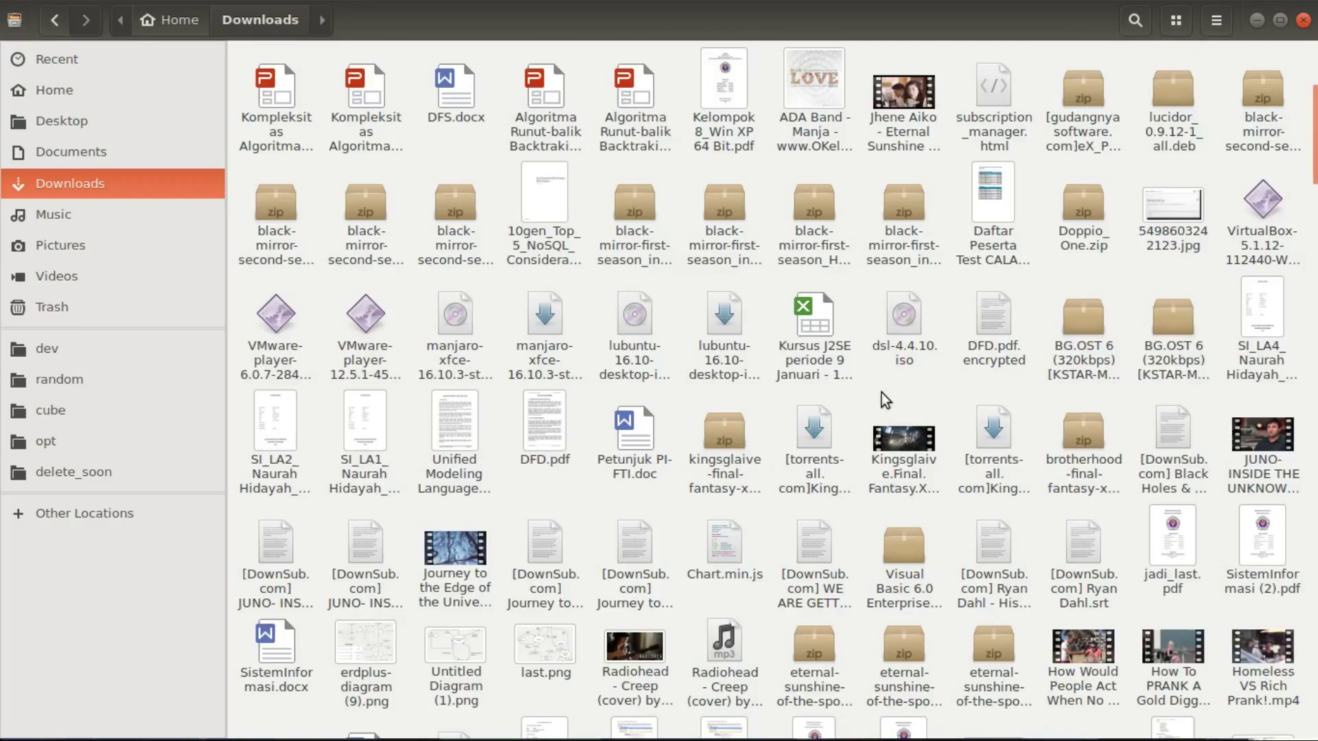
click(906, 307)
click(958, 313)
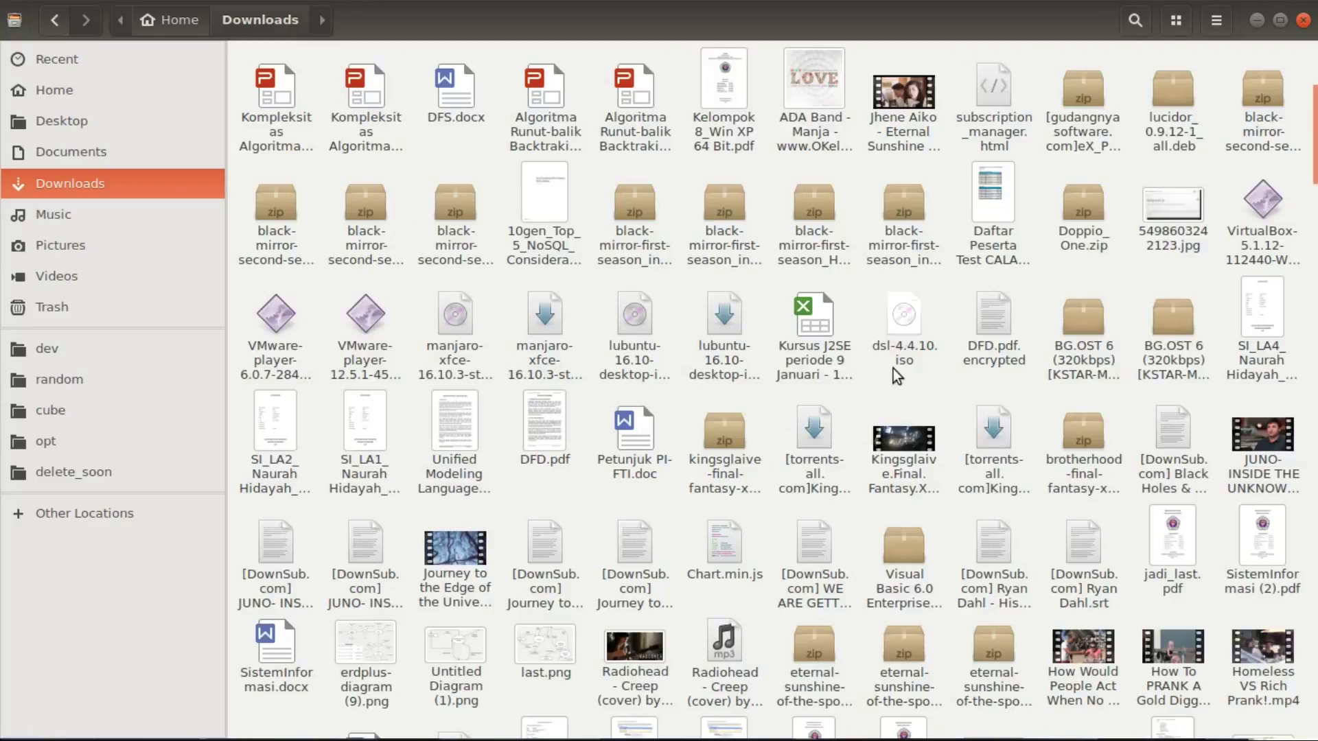
Step: Switch to VMware Player, start creating a new virtual machine and move the wizard so it is fully visible
key(alt+Tab)
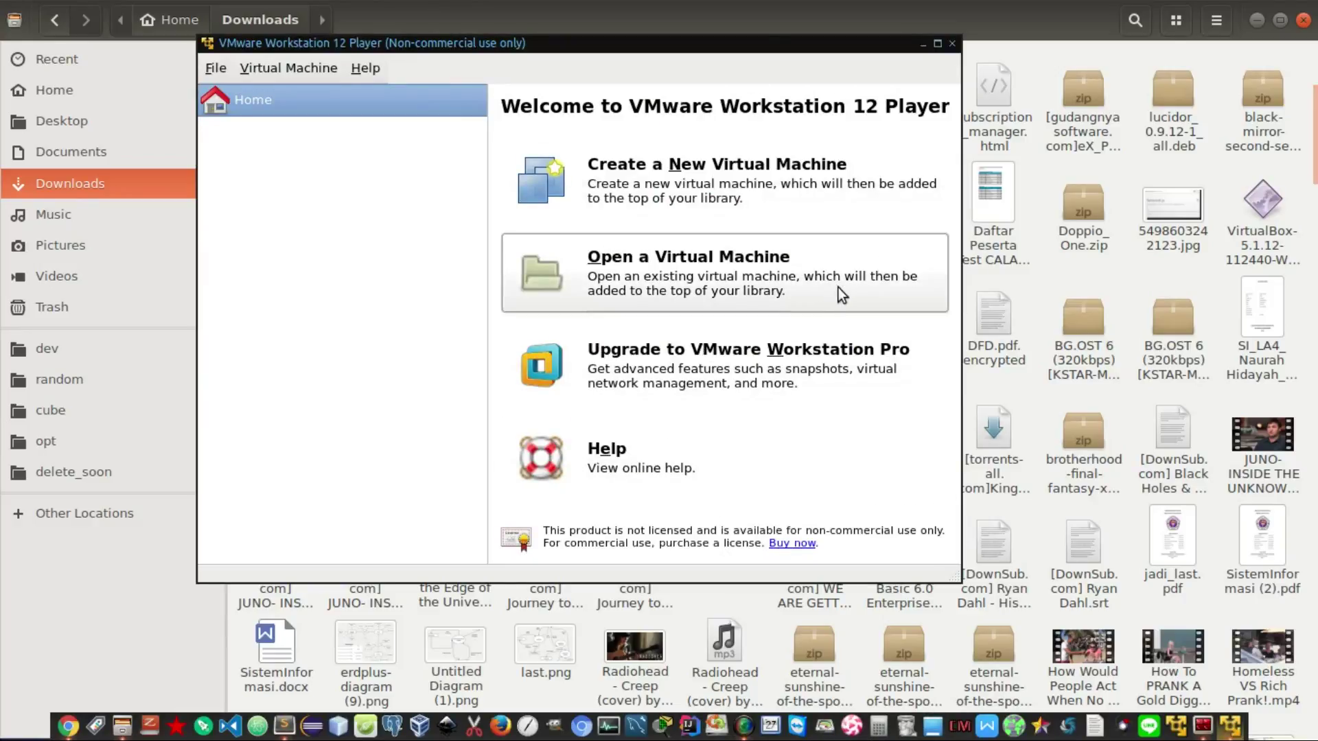
click(809, 203)
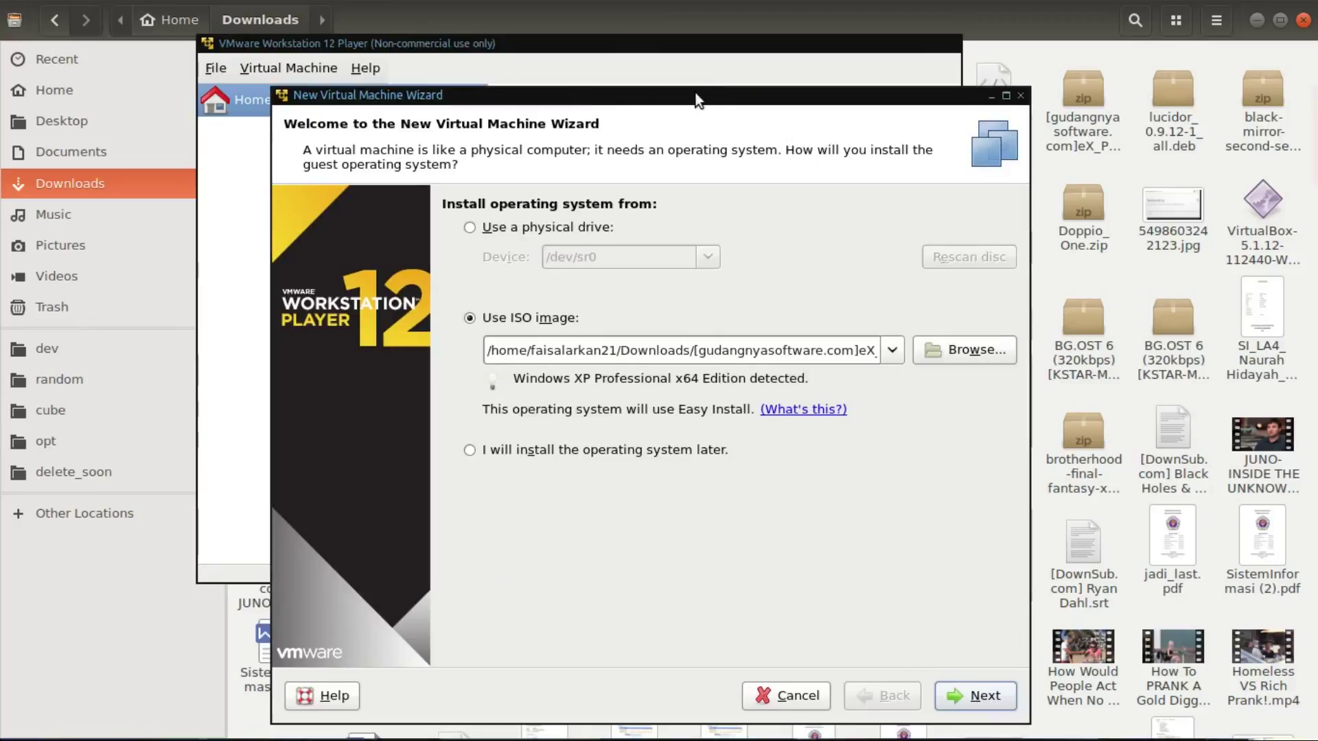
drag(720, 92, 641, 5)
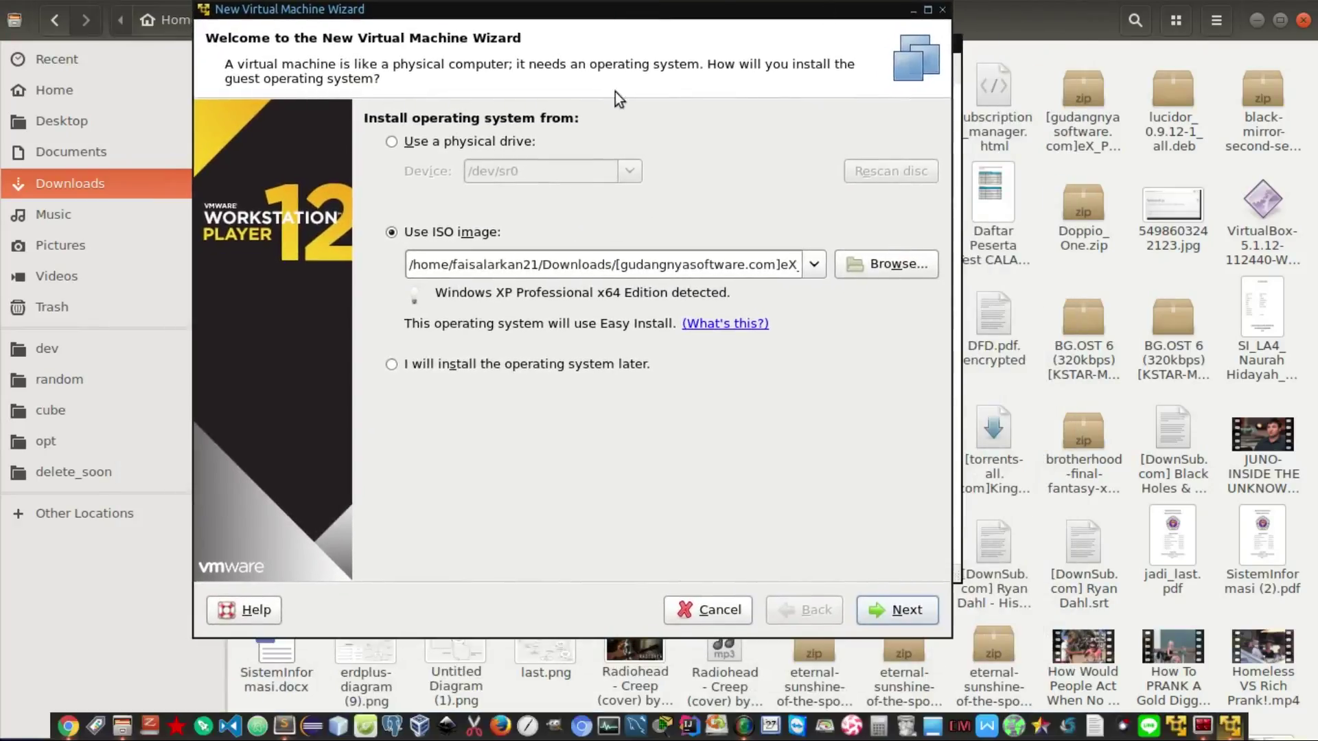
Step: Choose dsl-4.4.10.iso from the Downloads folder as the ISO image to install from
click(895, 265)
click(299, 47)
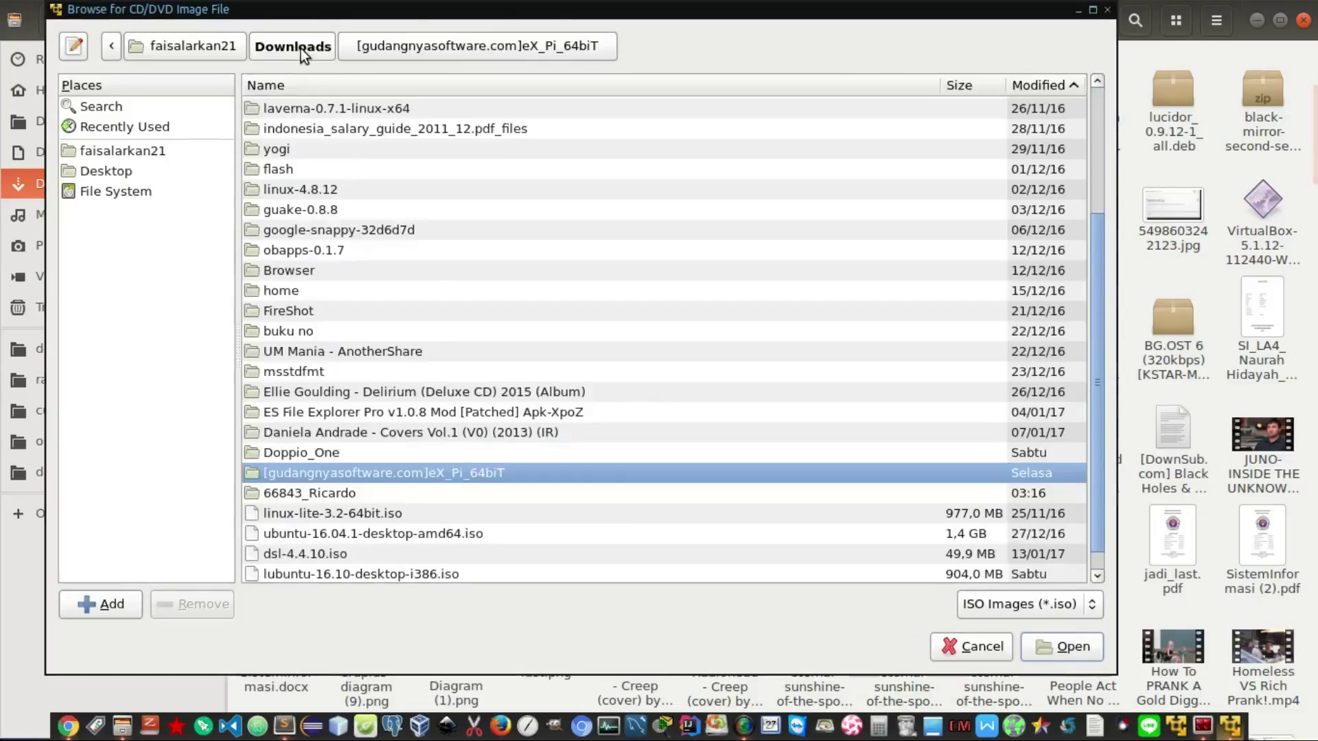
click(447, 270)
click(547, 423)
click(433, 557)
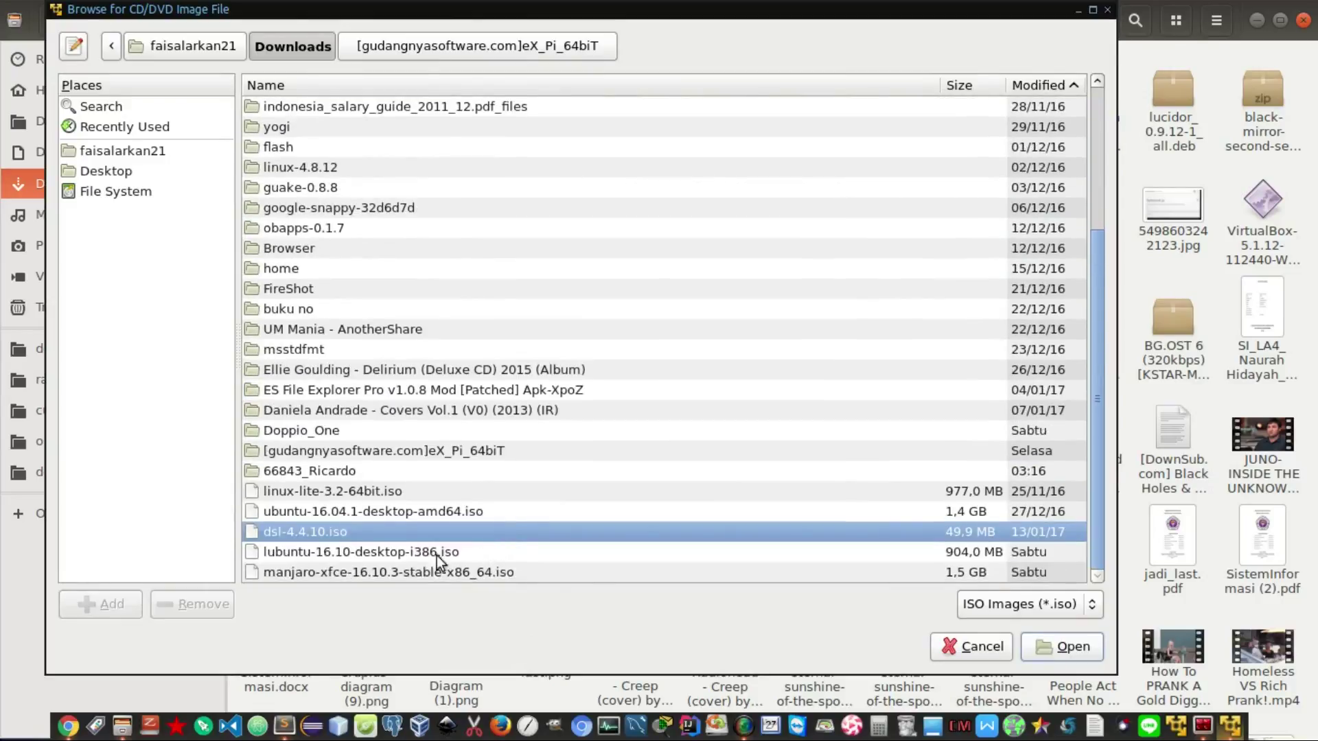
double_click(373, 533)
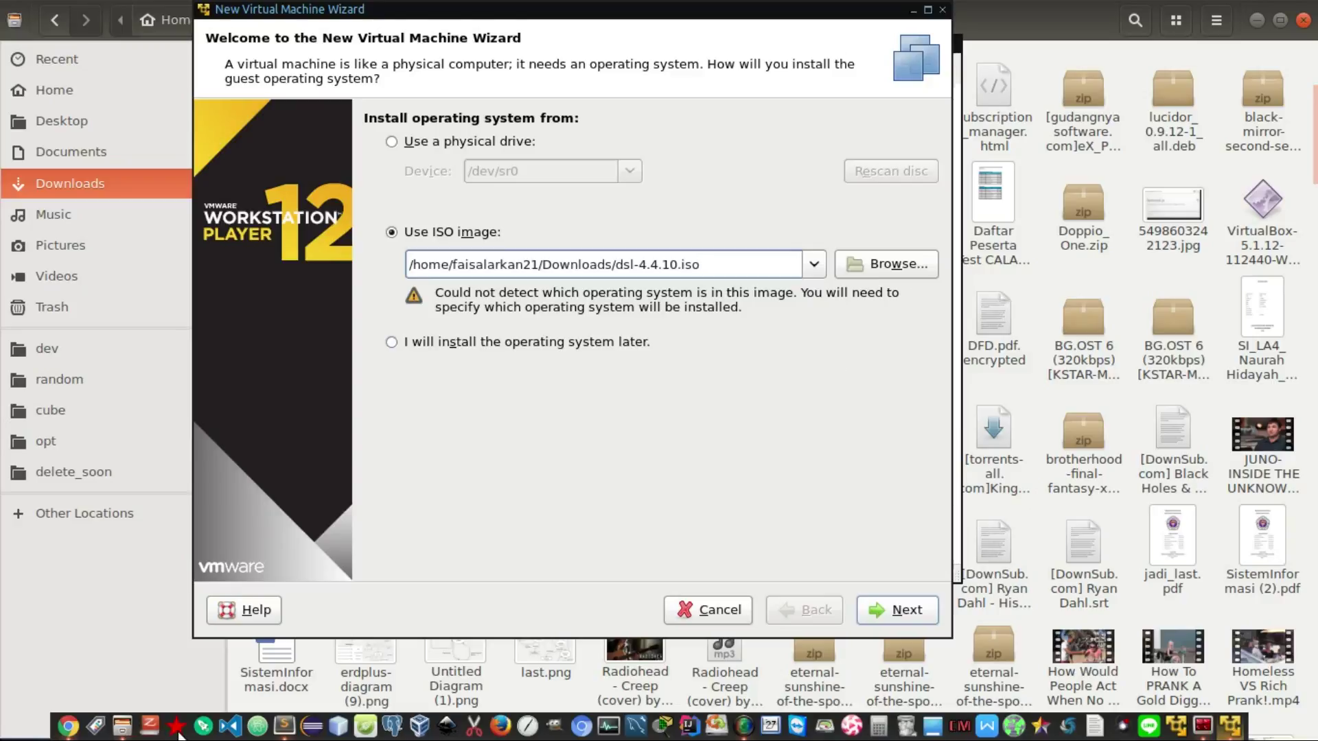
key(alt+Tab)
key(alt+Tab)
key(alt+Tab)
key(alt+Tab)
key(alt+Tab)
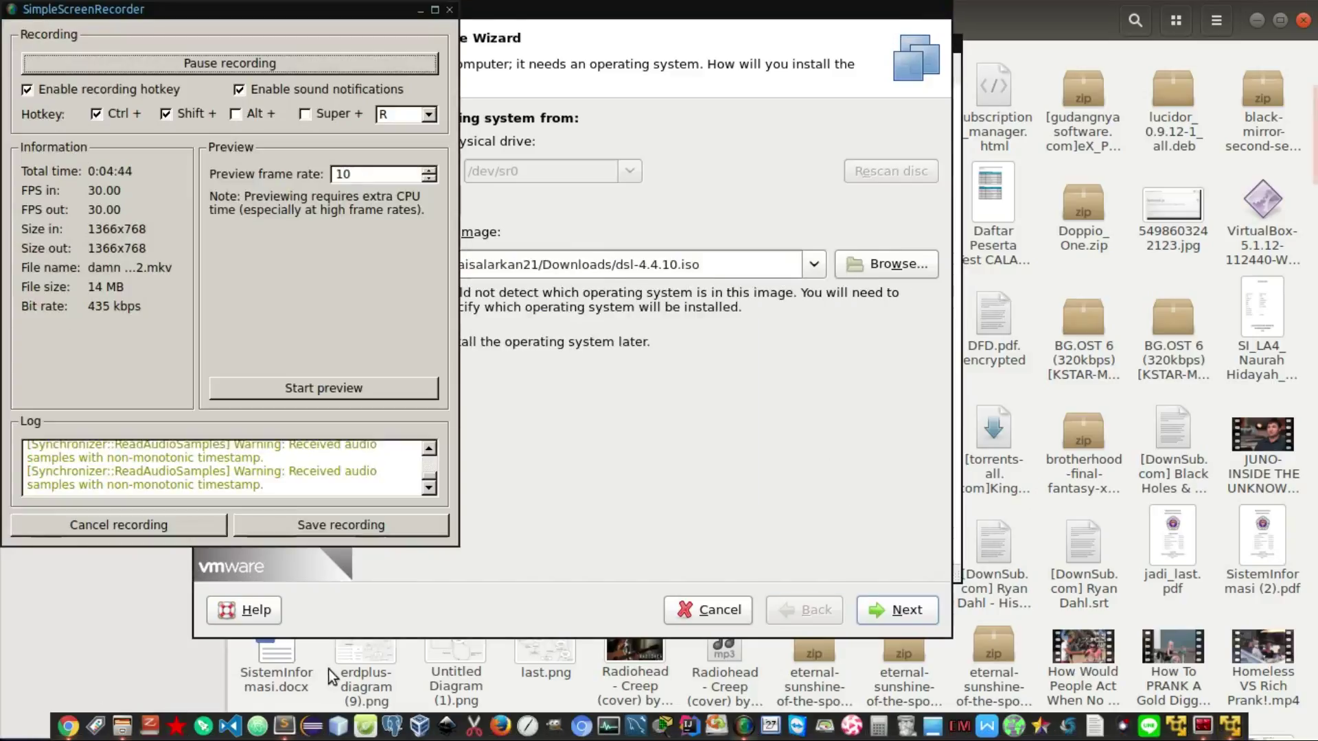
key(alt+Tab)
key(alt+Tab)
key(alt+Tab)
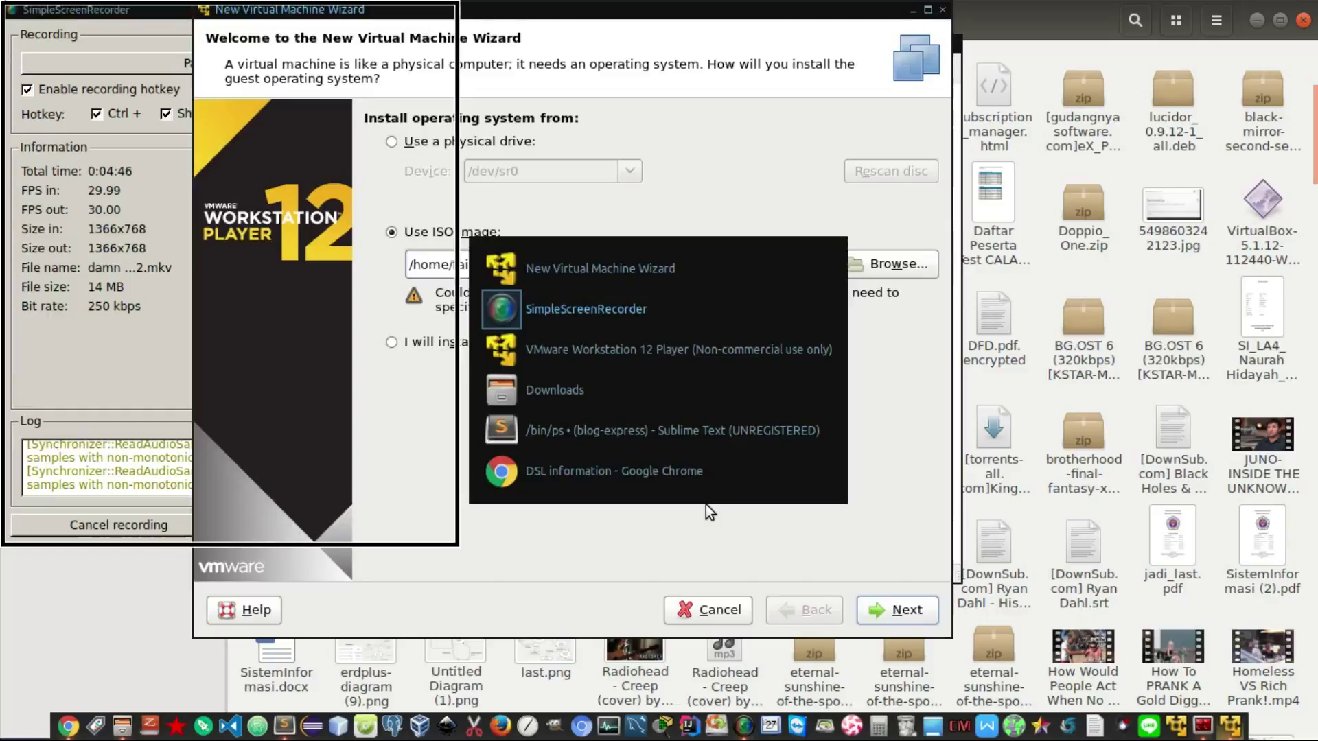
key(alt+Tab)
key(alt+Tab)
key(alt+Tab)
key(alt+Tab)
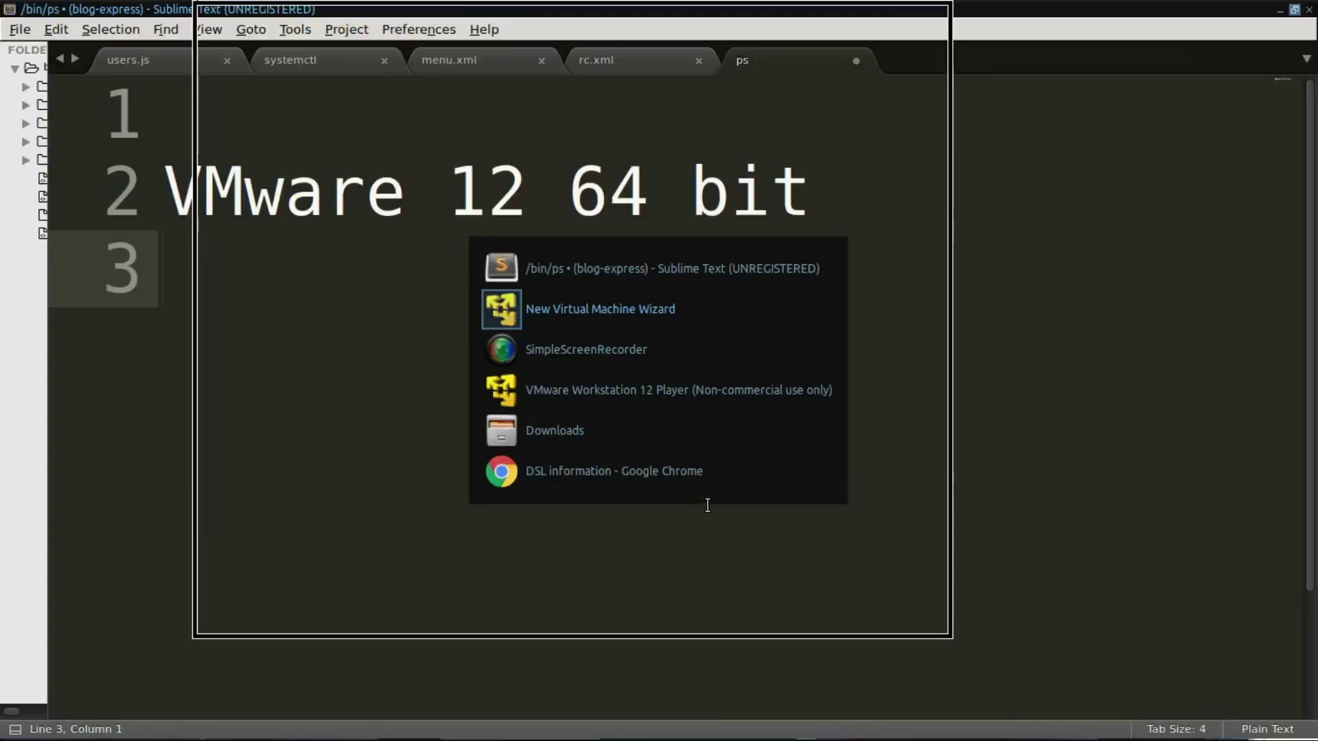
key(alt+Tab)
key(alt+Tab)
key(alt+Tab)
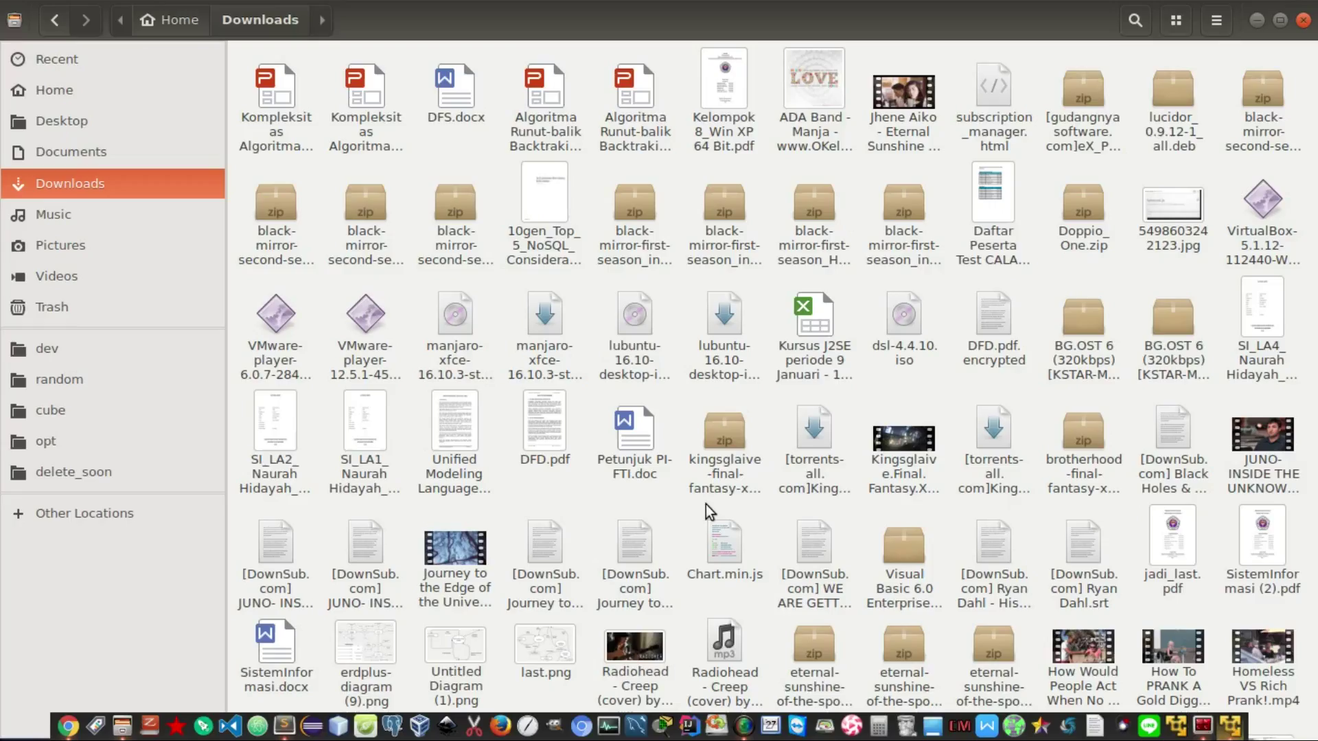
key(alt+Tab)
key(alt+Tab)
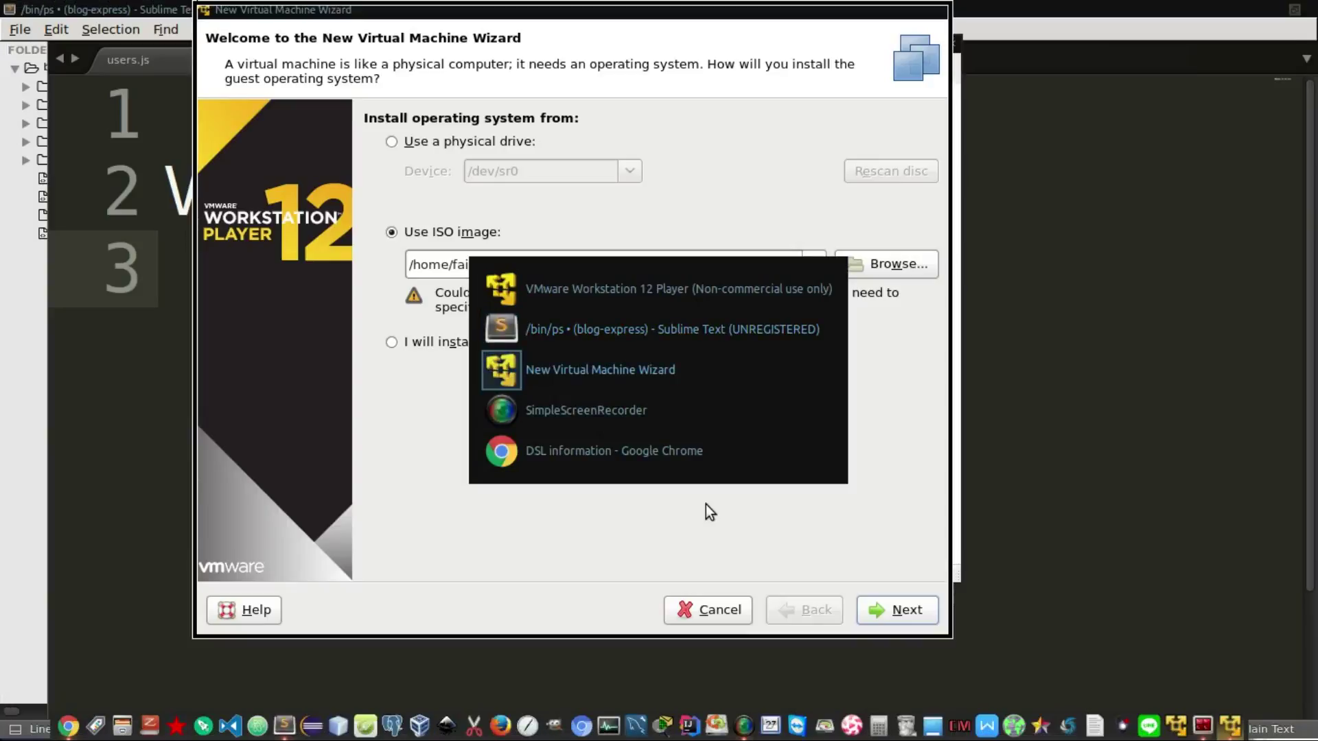
Step: Return to the New Virtual Machine Wizard and continue with the dsl-4.4.10.iso image to the guest operating system choice
key(alt+Tab)
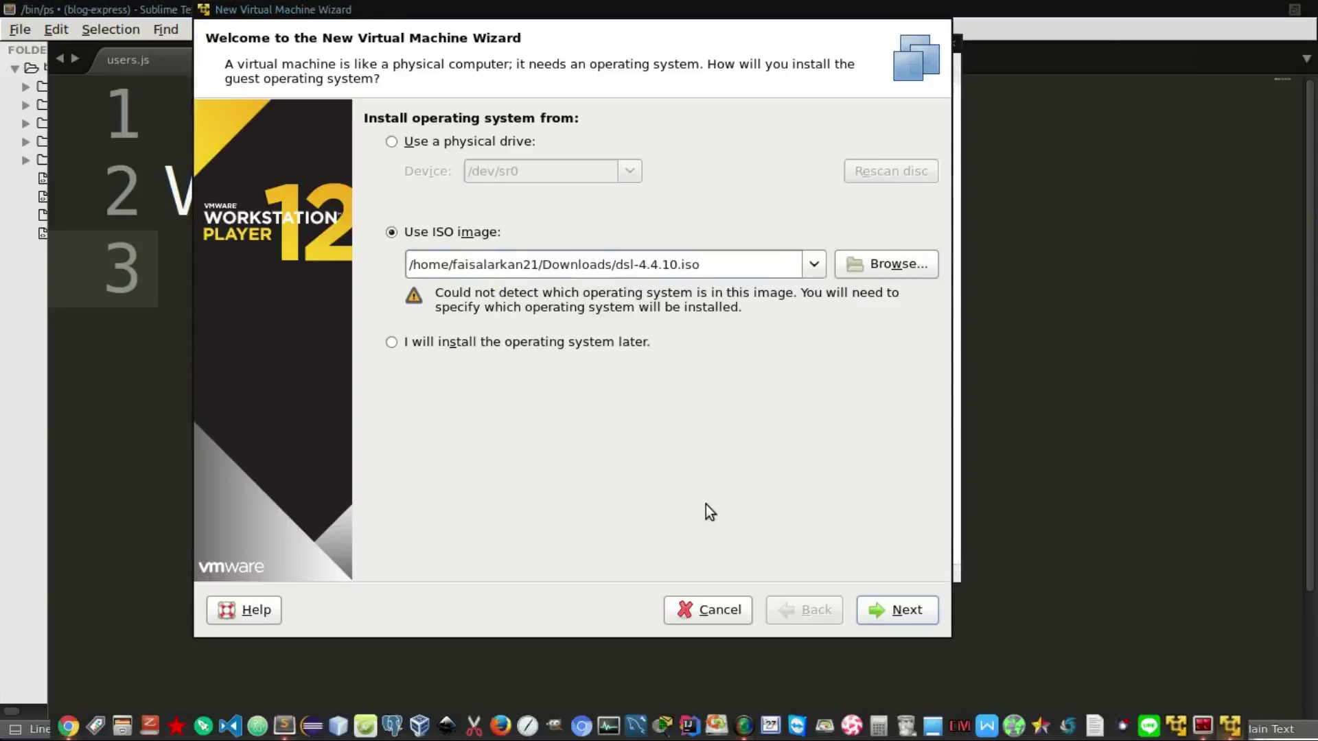
triple_click(698, 263)
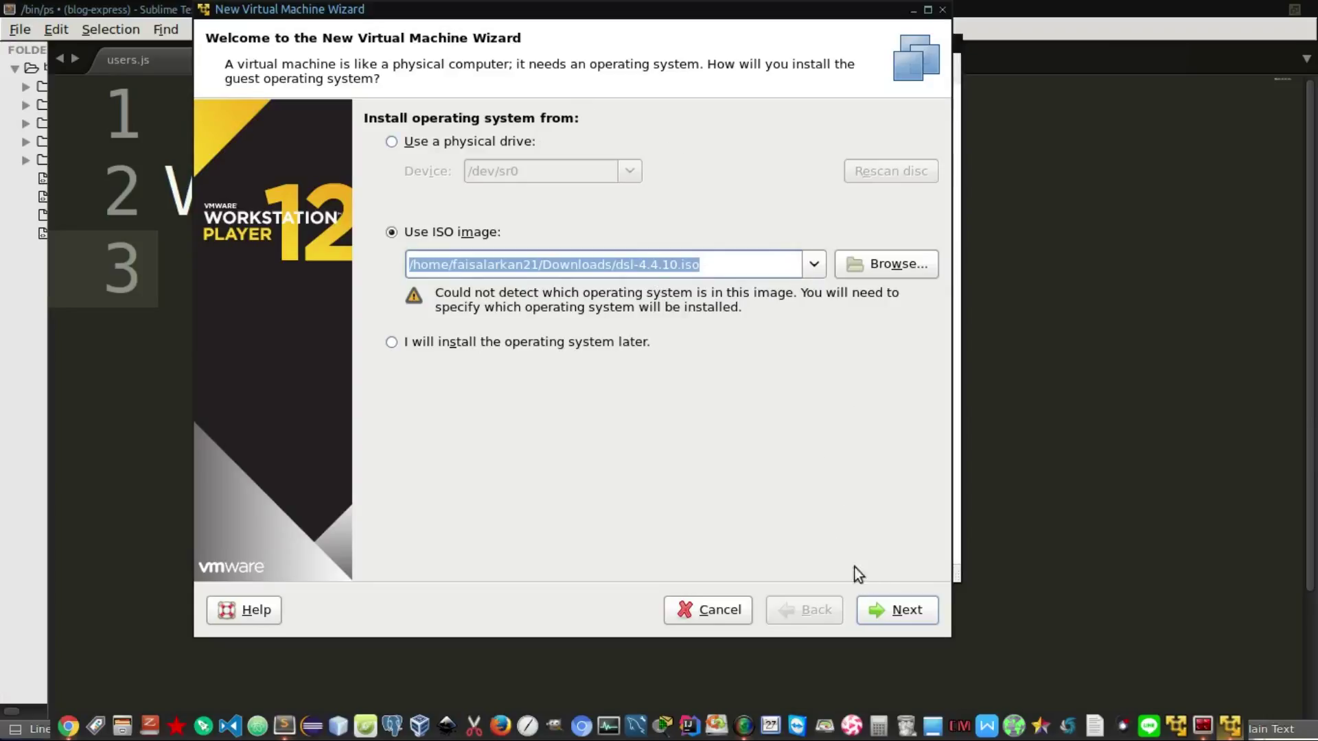
click(891, 610)
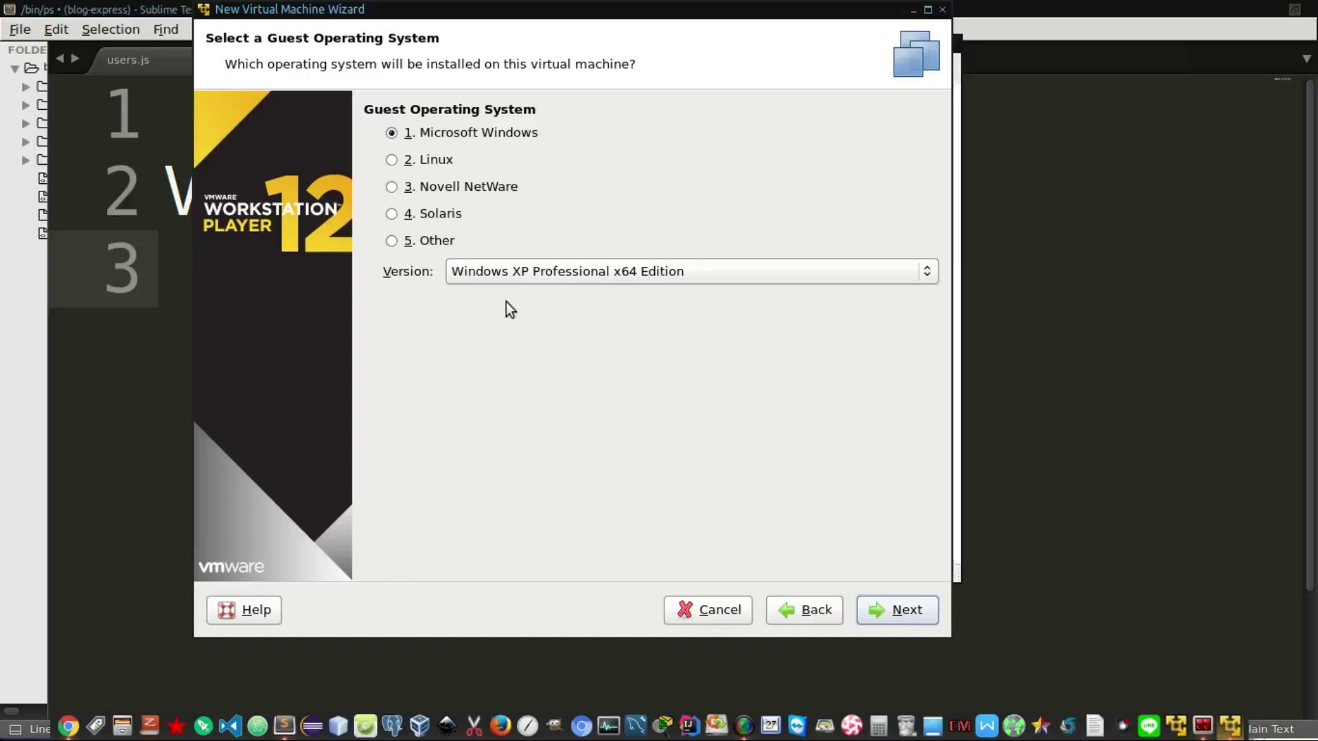
Step: Look through the Linux versions offered for the guest operating system
click(422, 238)
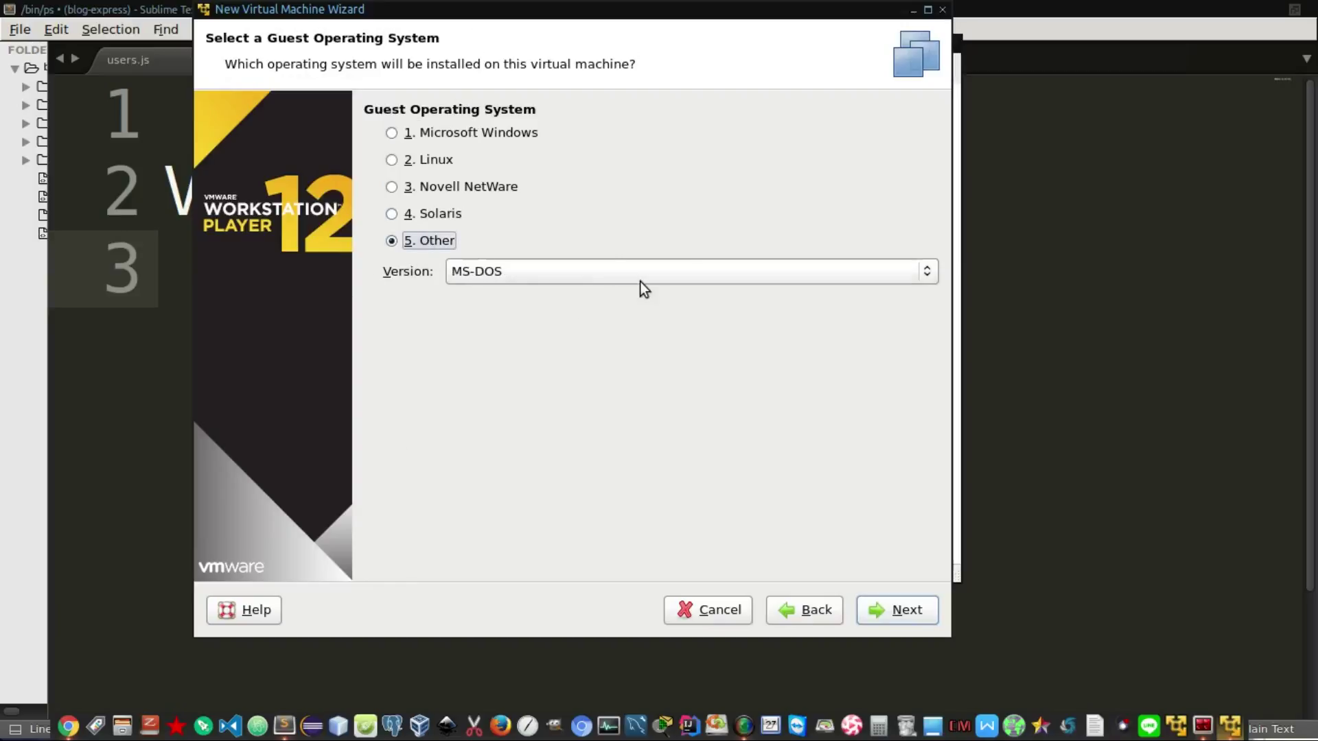
click(440, 155)
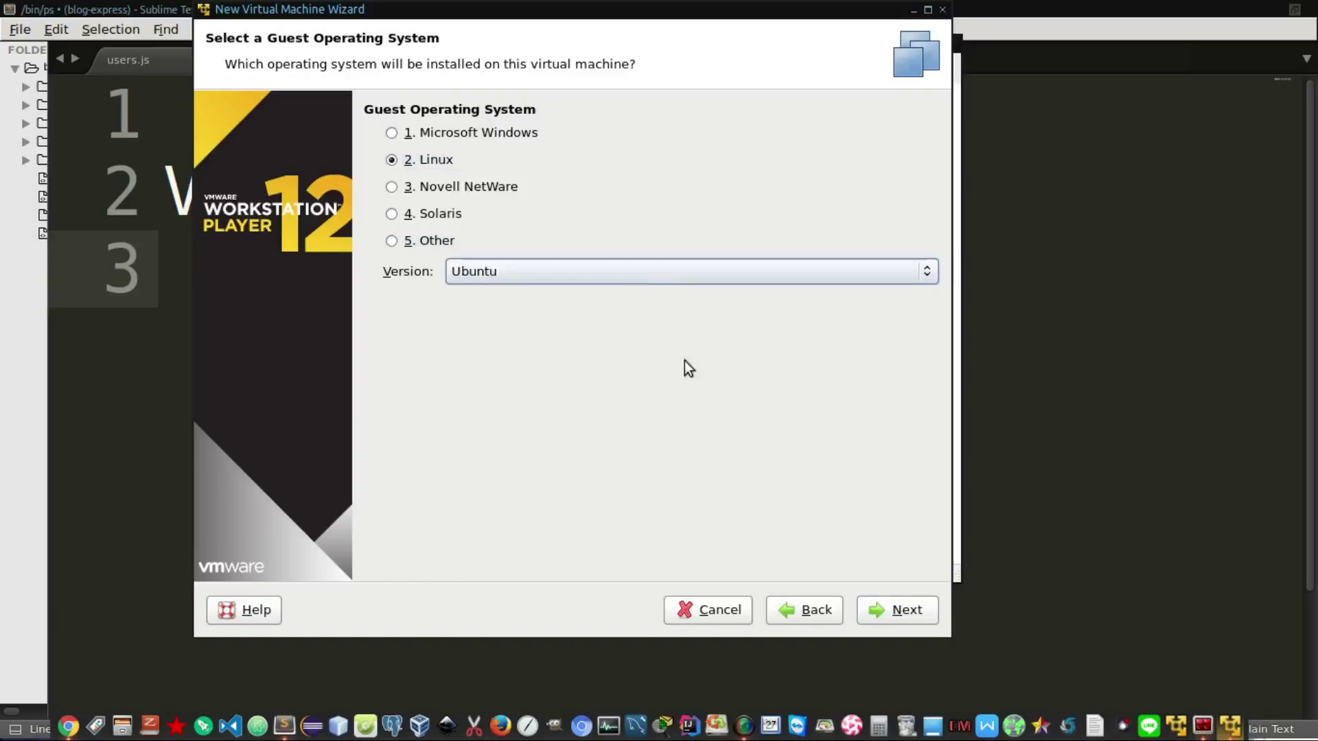
click(637, 269)
scroll(755, 116, up, 2)
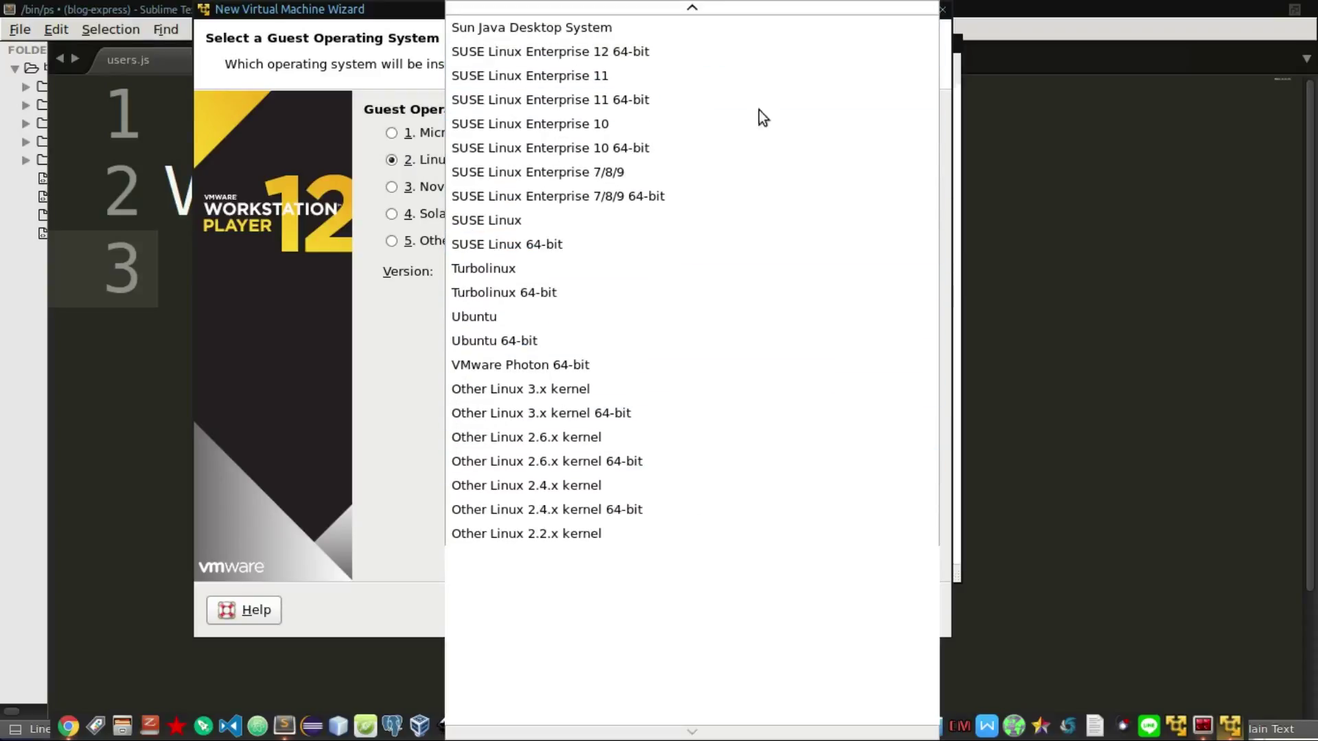
scroll(742, 22, up, 4)
scroll(705, 648, down, 2)
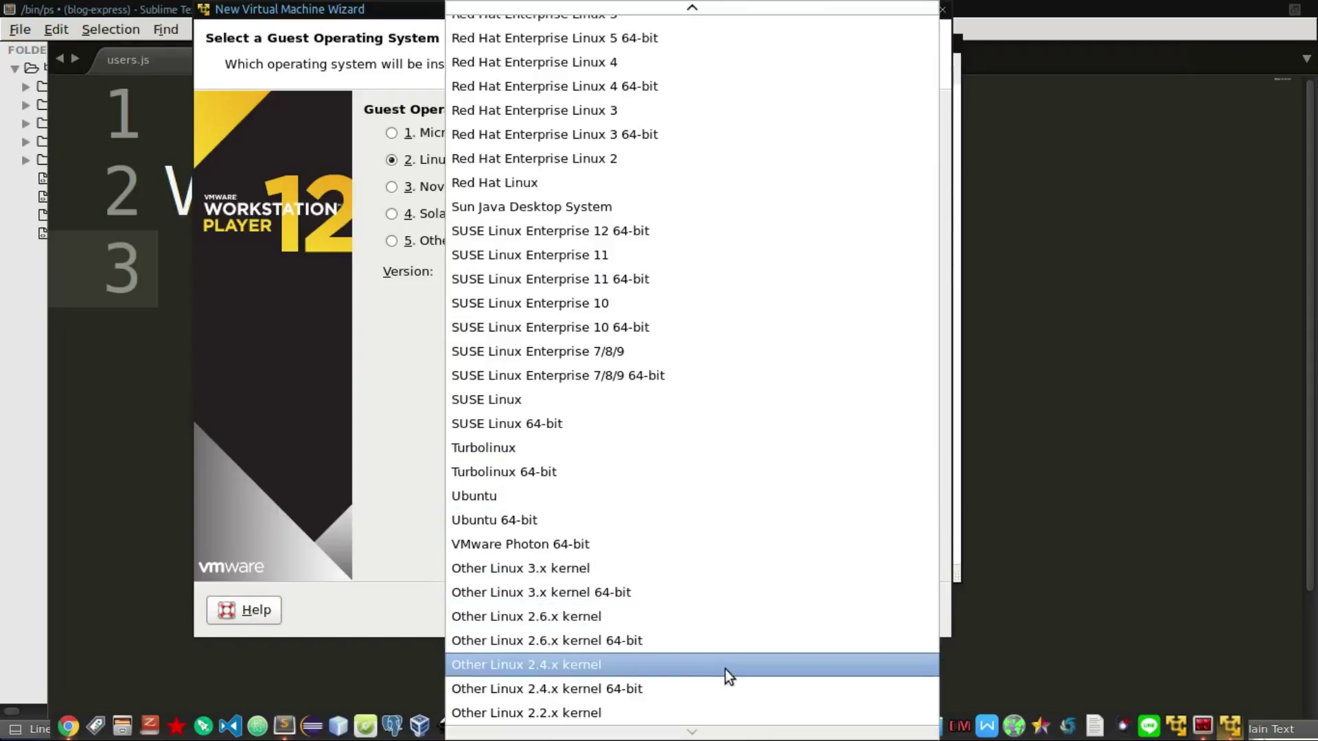
click(409, 463)
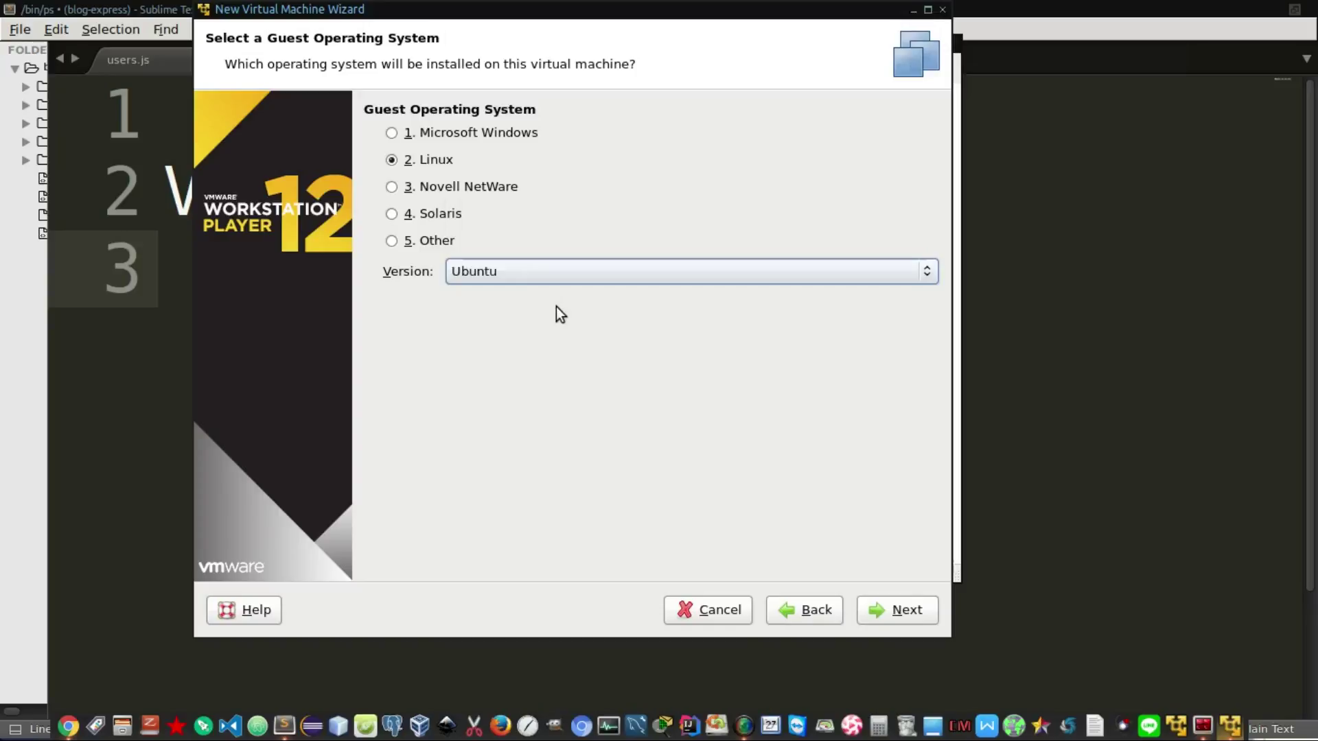
click(591, 271)
click(595, 270)
Step: Set the guest operating system to Other with version Other 64-bit and continue to the naming page
click(391, 242)
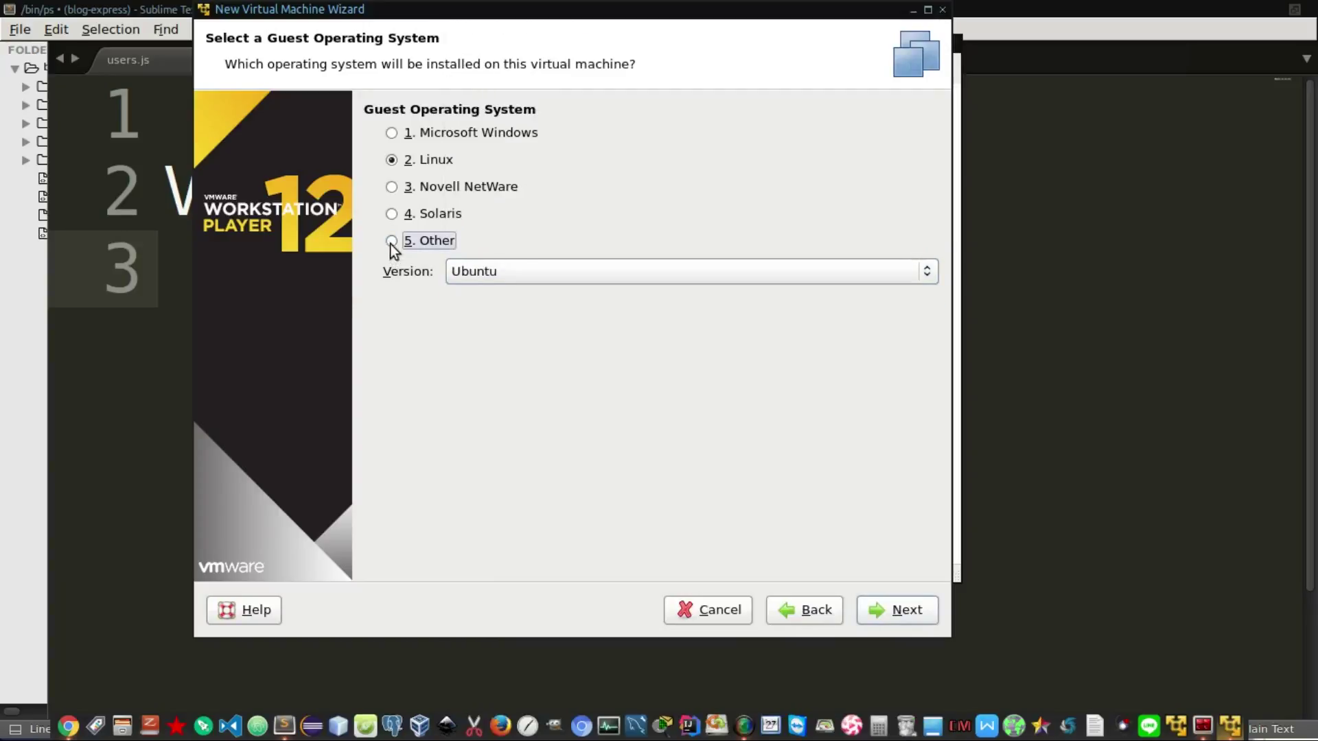
click(546, 270)
click(554, 318)
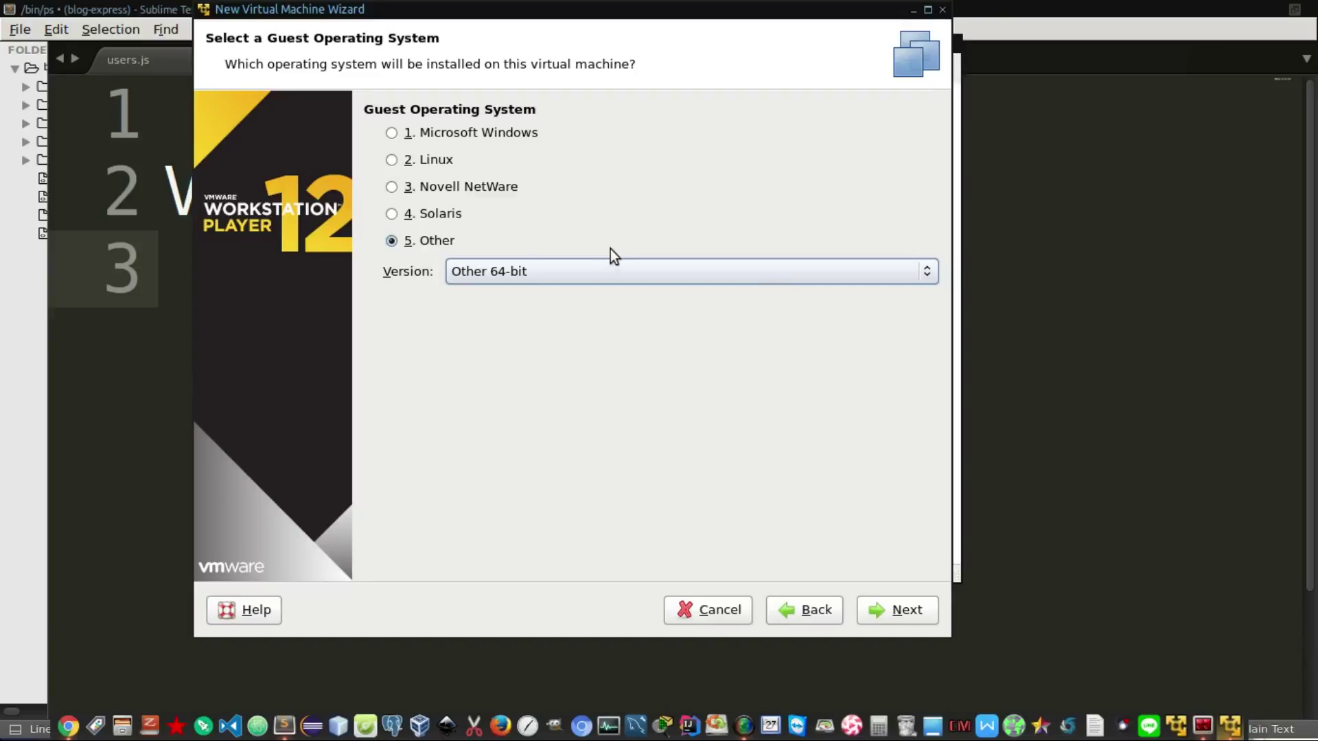
click(909, 610)
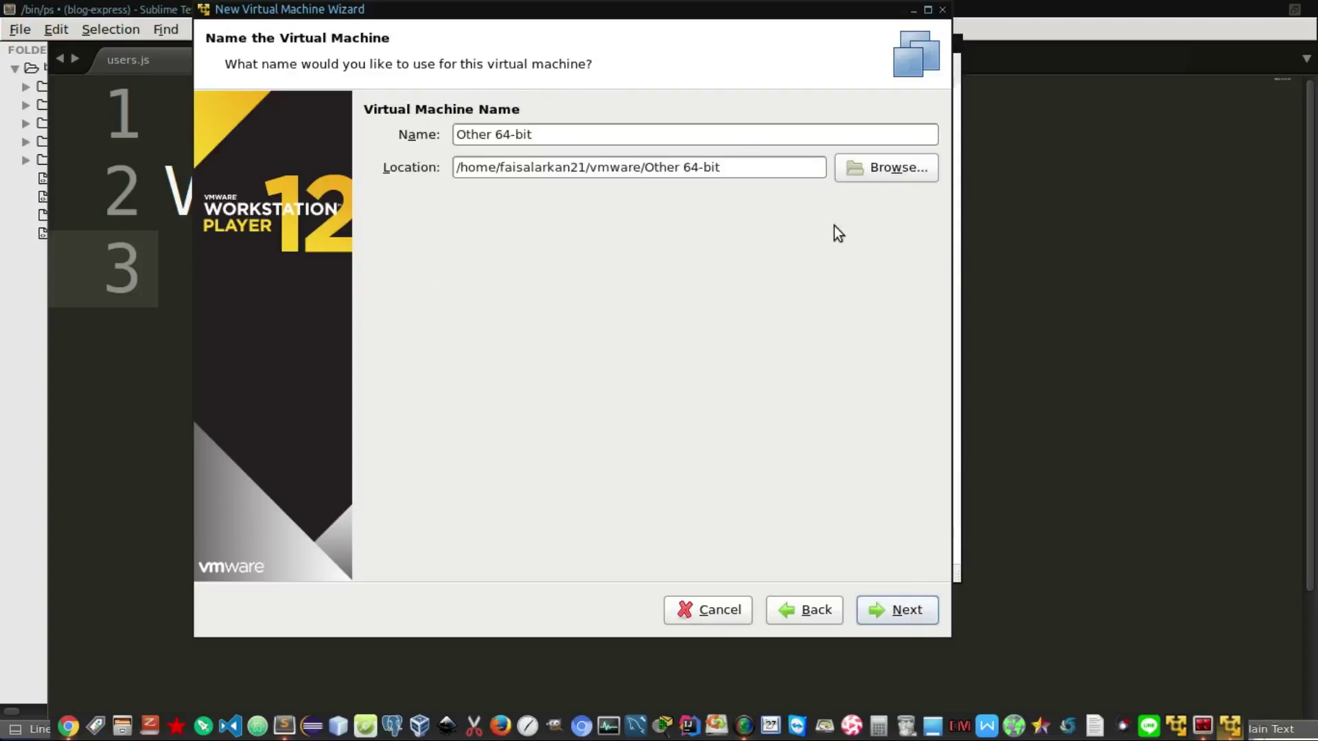
Step: Name the virtual machine "Damn Small Linux" and continue to the disk capacity page
key(BackSpace)
text(Damn )
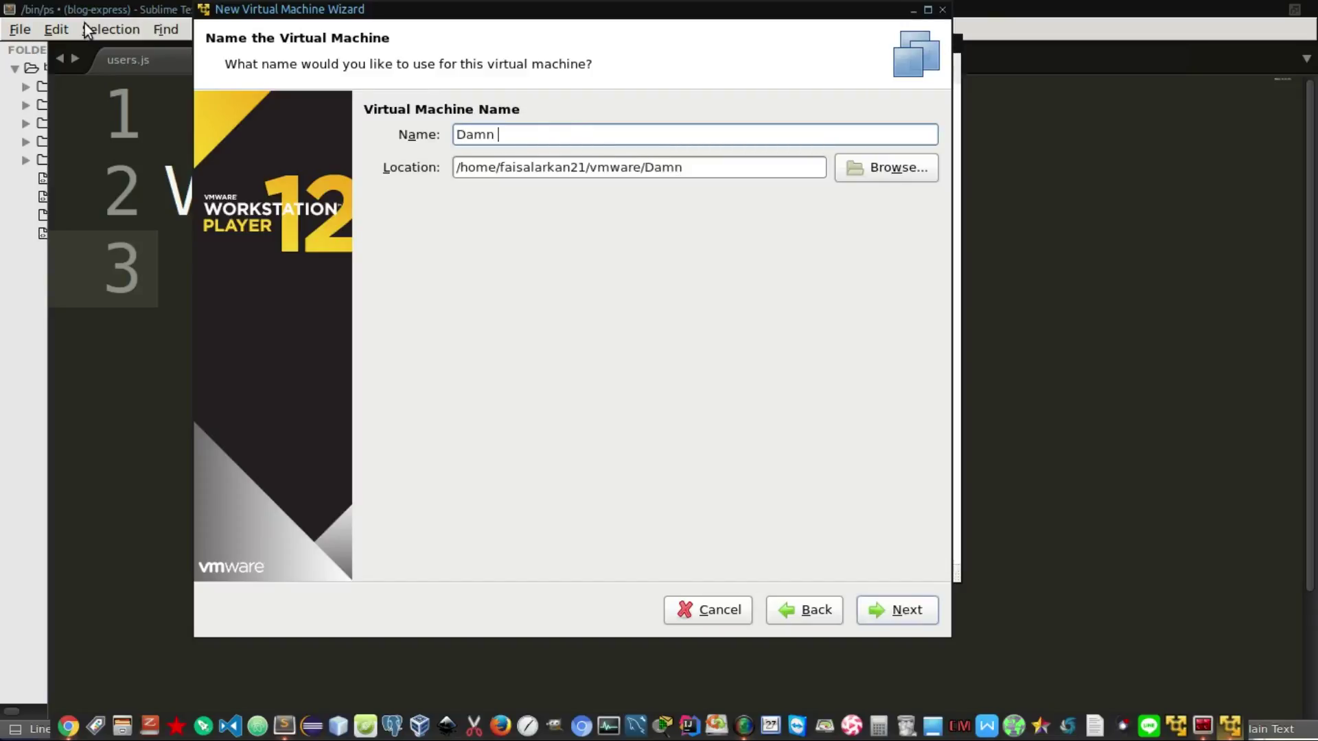
text(Small Lnu)
key(BackSpace)
key(BackSpace)
text(inux)
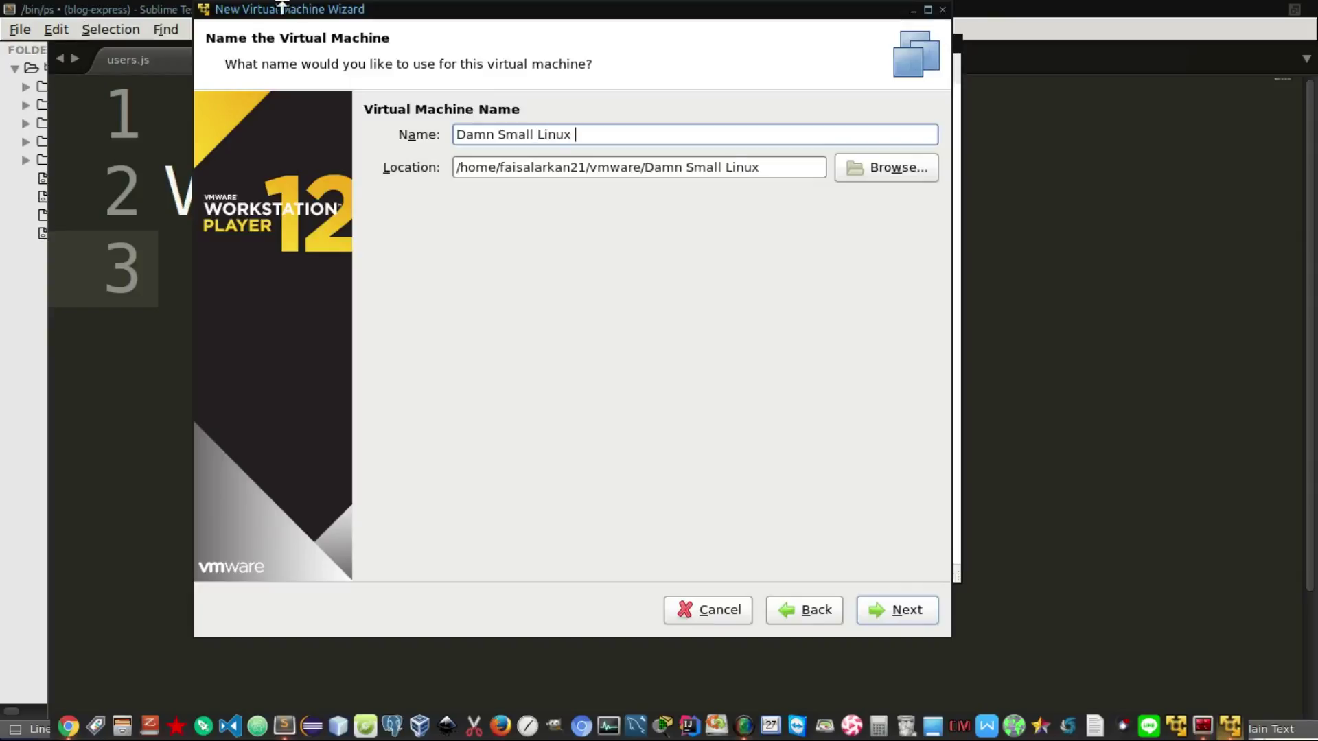
triple_click(585, 134)
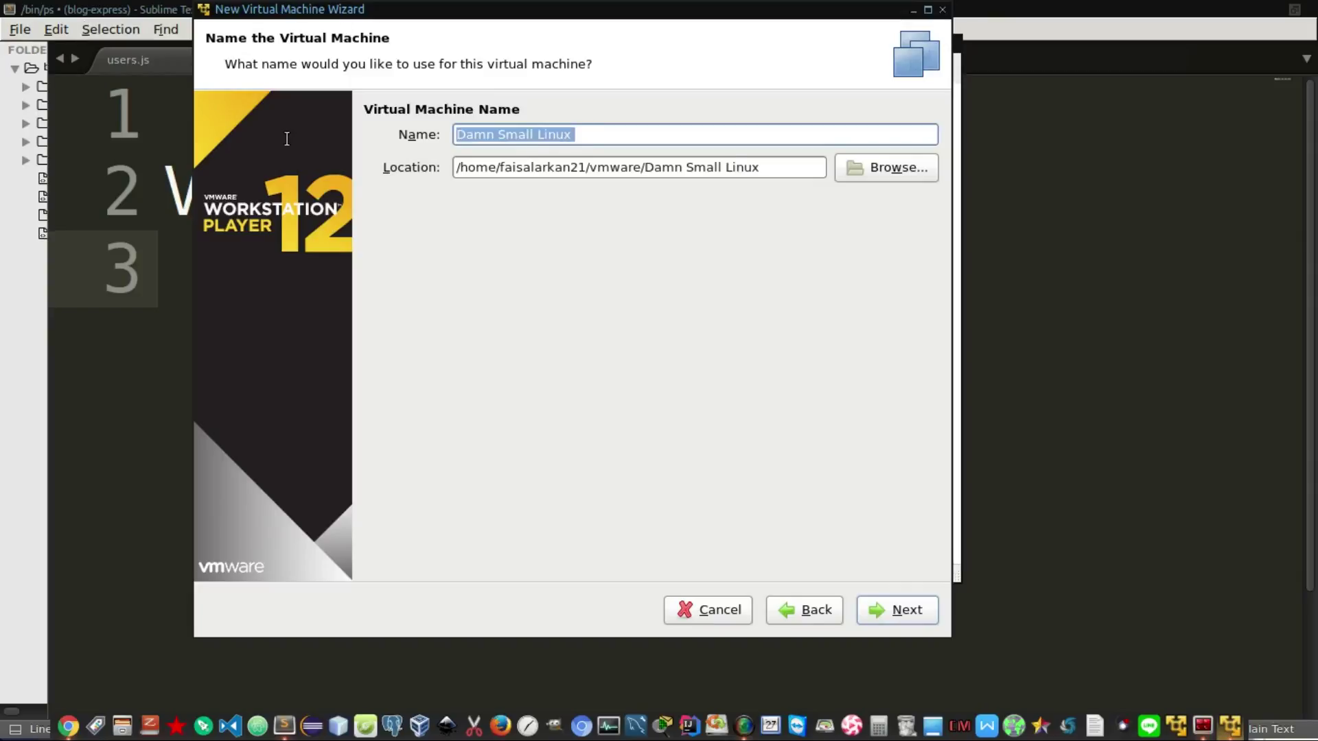
click(915, 615)
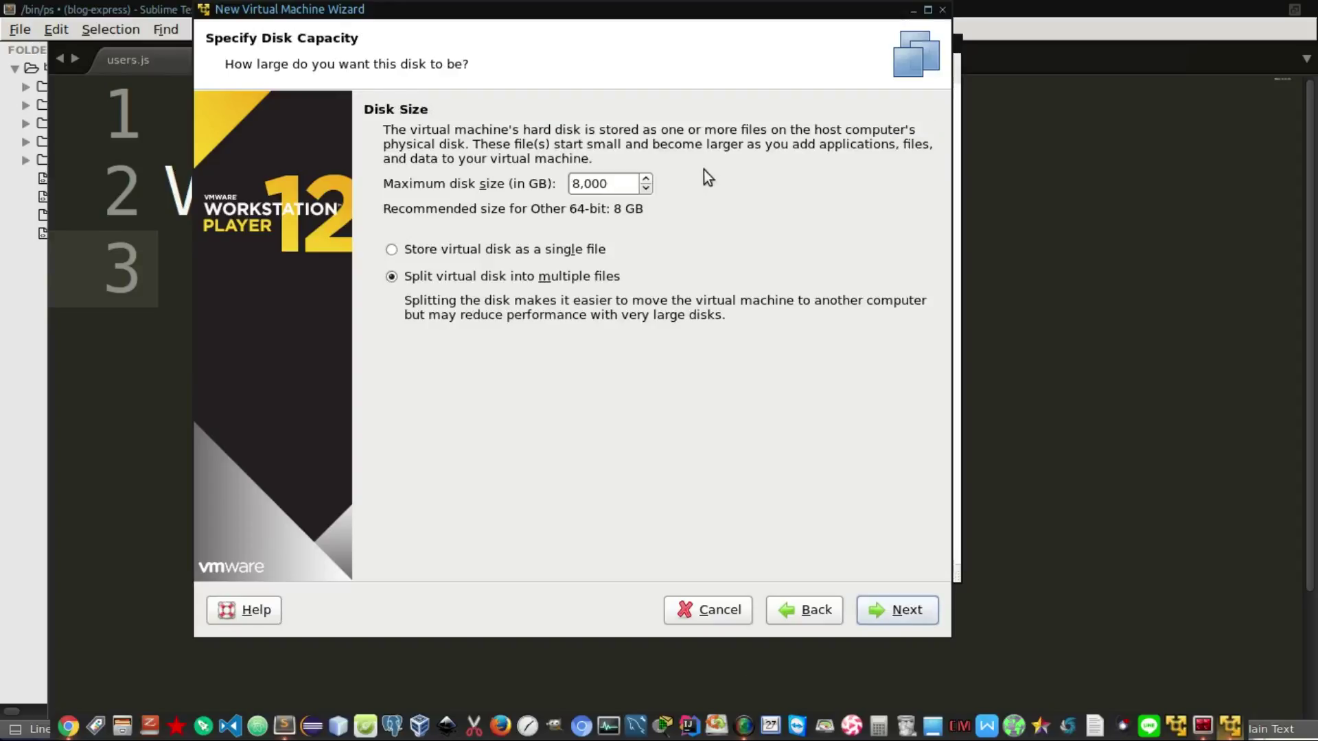
Step: Set the maximum disk size to 0,256 GB, recheck the disk options and continue to the settings summary
triple_click(632, 184)
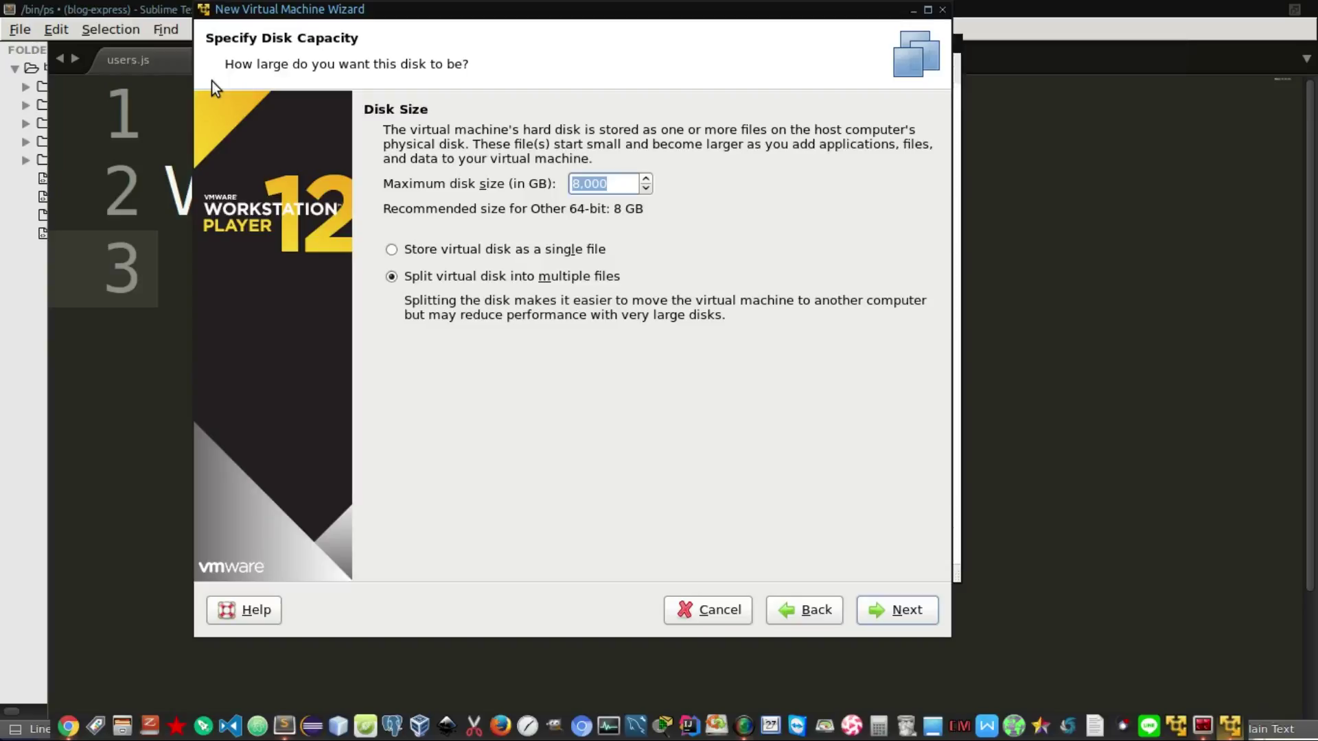
text(256)
key(BackSpace)
key(BackSpace)
key(BackSpace)
text(0,256)
double_click(595, 184)
click(594, 184)
click(884, 615)
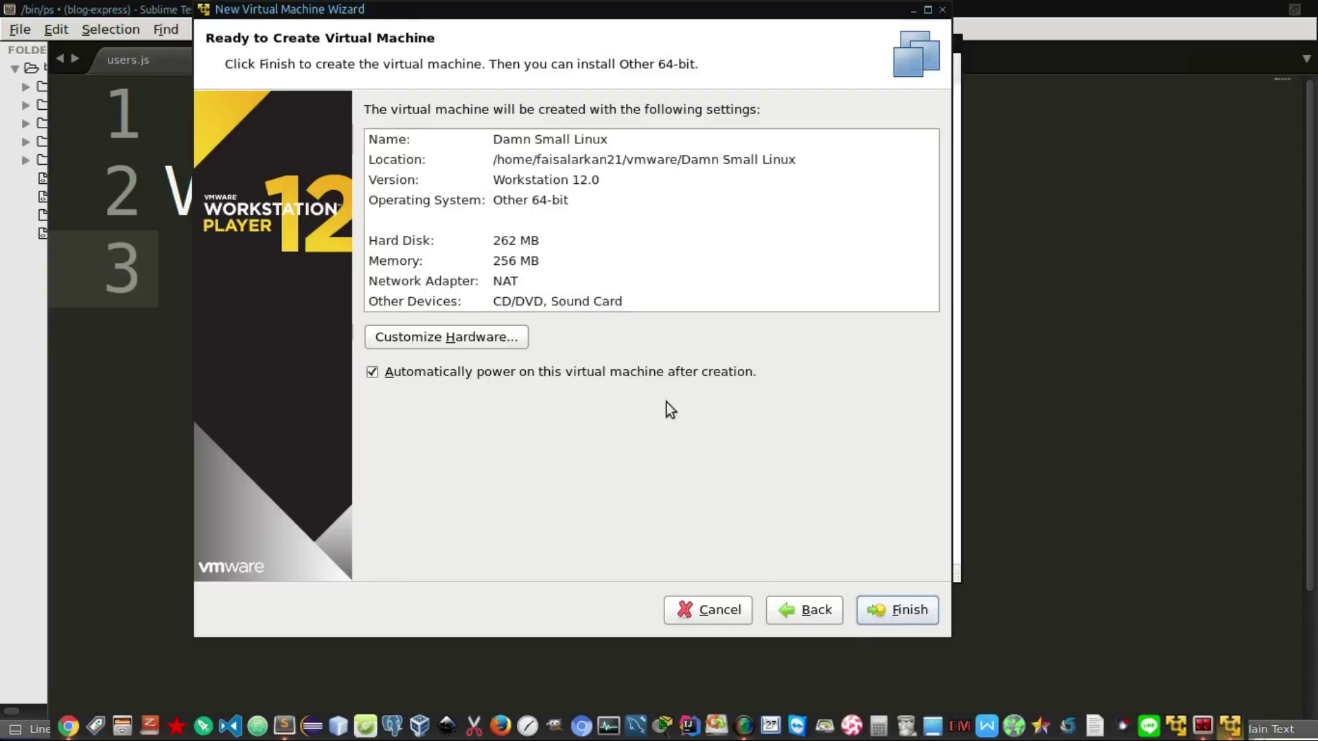
click(818, 613)
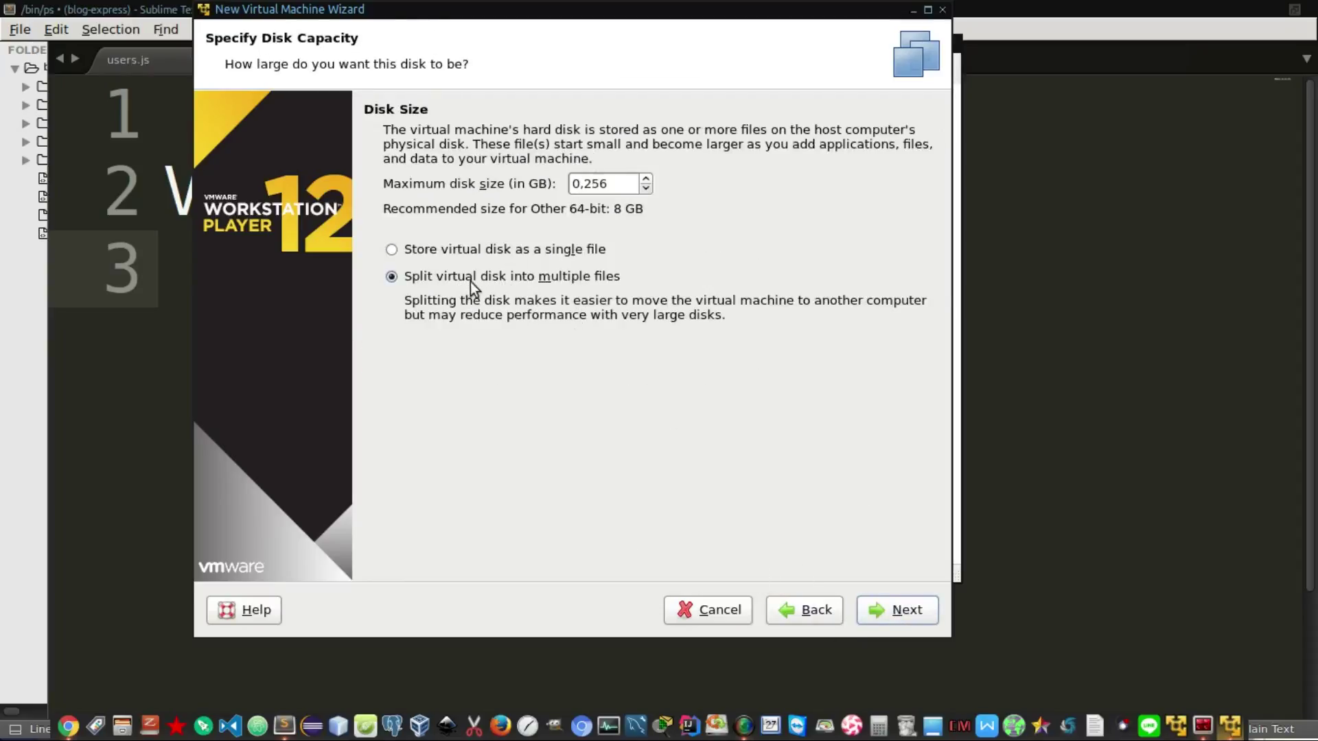
click(896, 603)
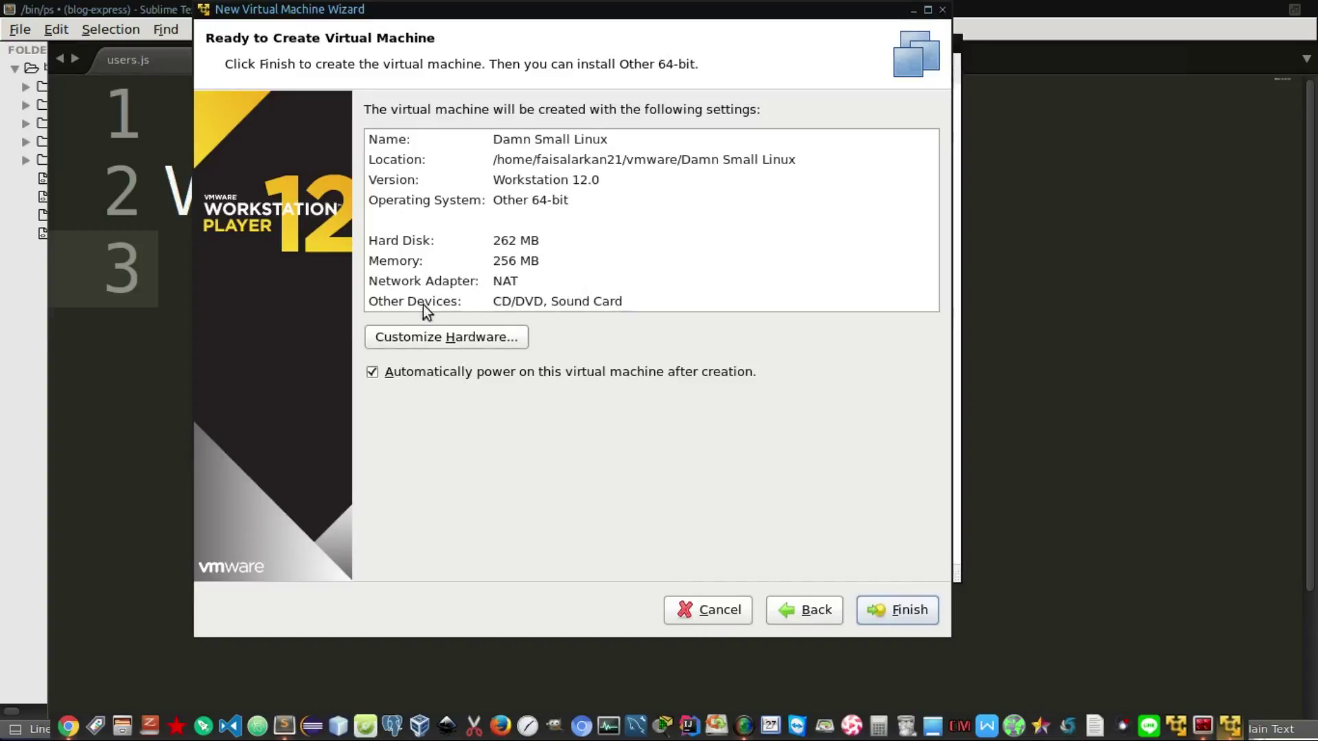
Step: Customize the virtual machine's hardware to use 64 MB of memory and recheck the memory setting
click(454, 337)
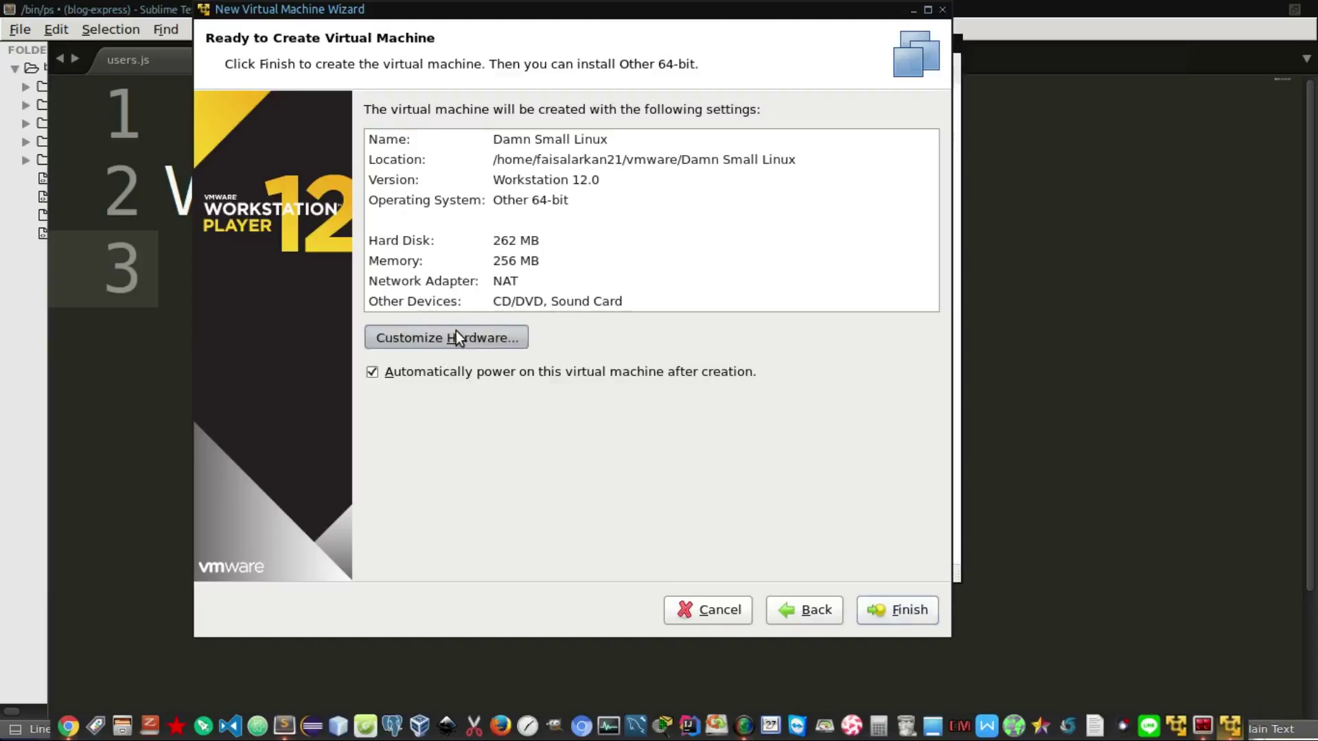
drag(759, 211, 583, 210)
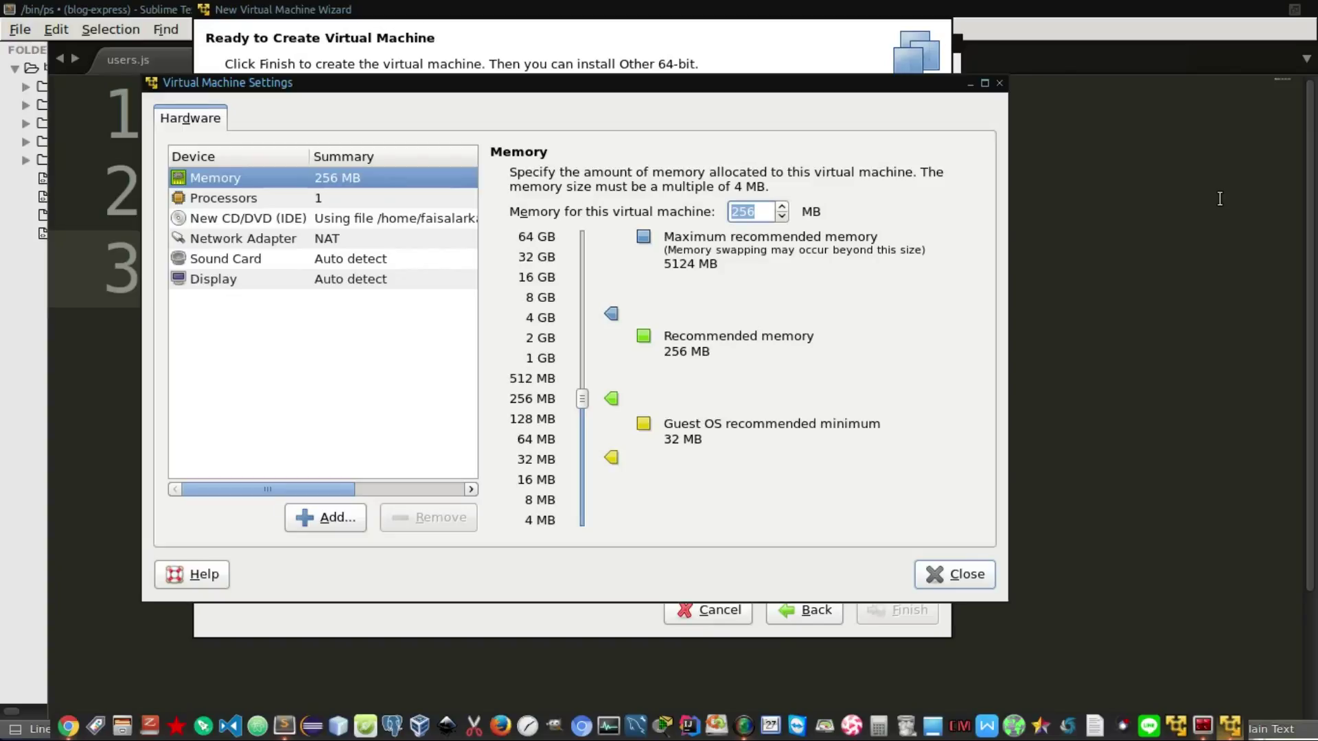
text(64)
click(782, 207)
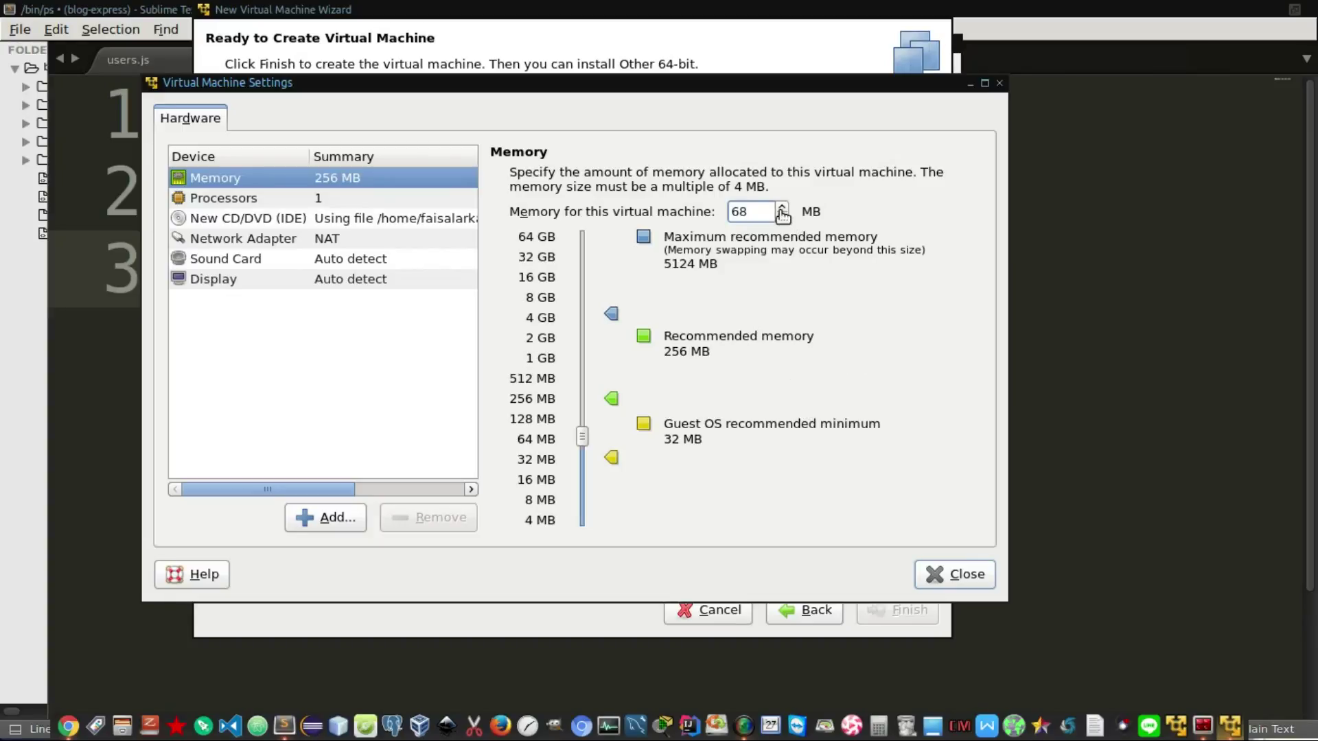
click(782, 216)
click(965, 574)
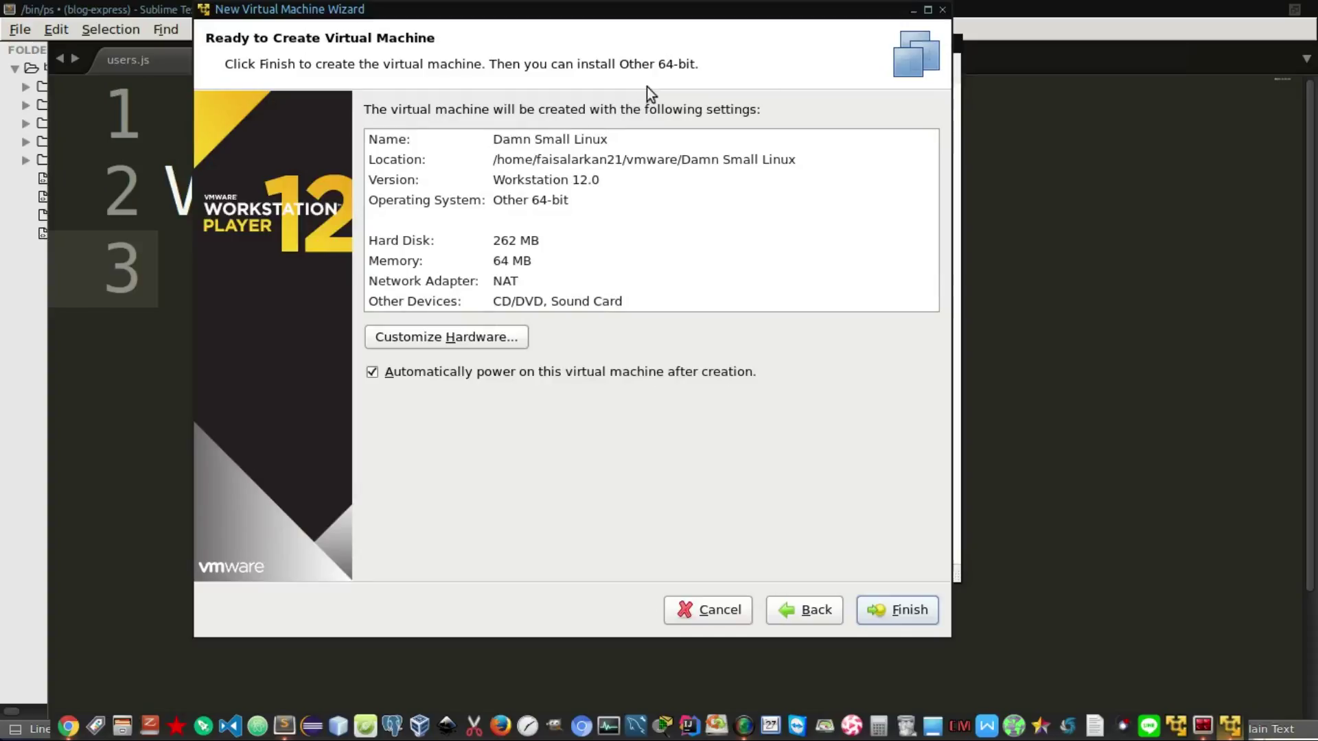
click(494, 336)
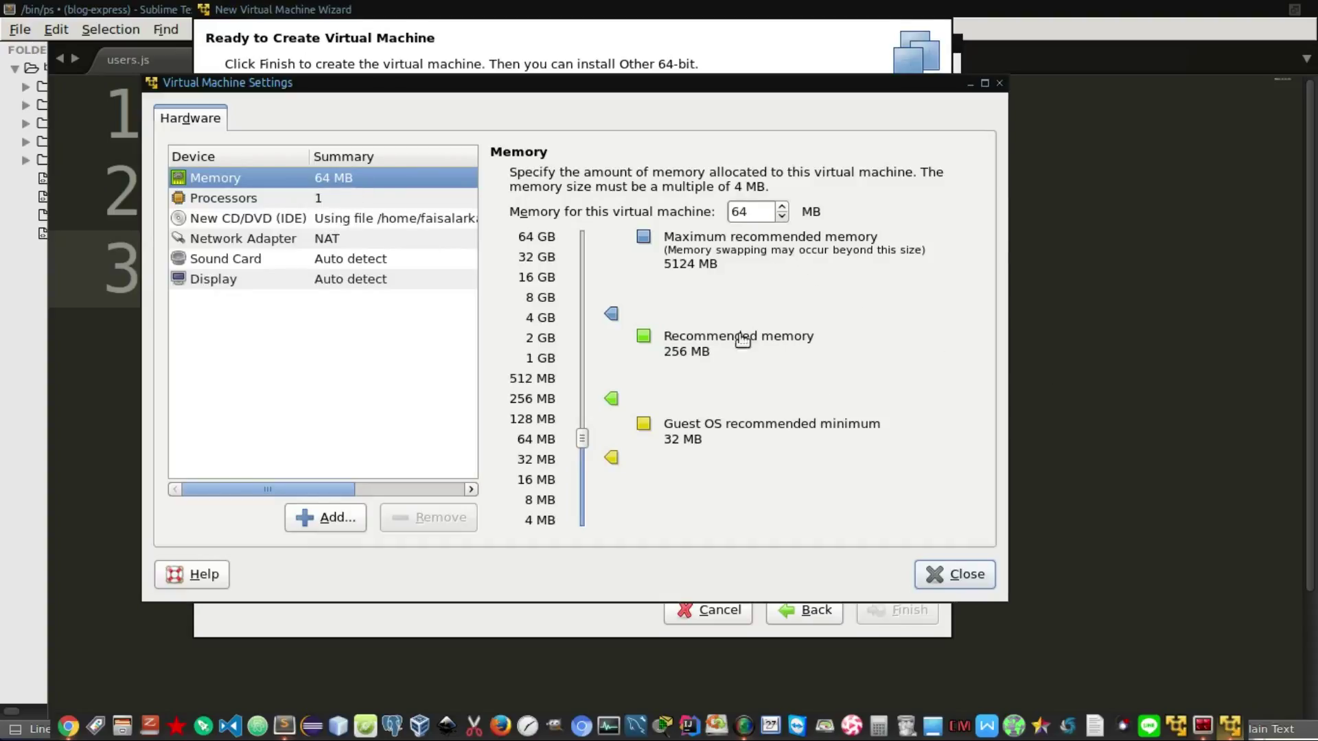
click(938, 576)
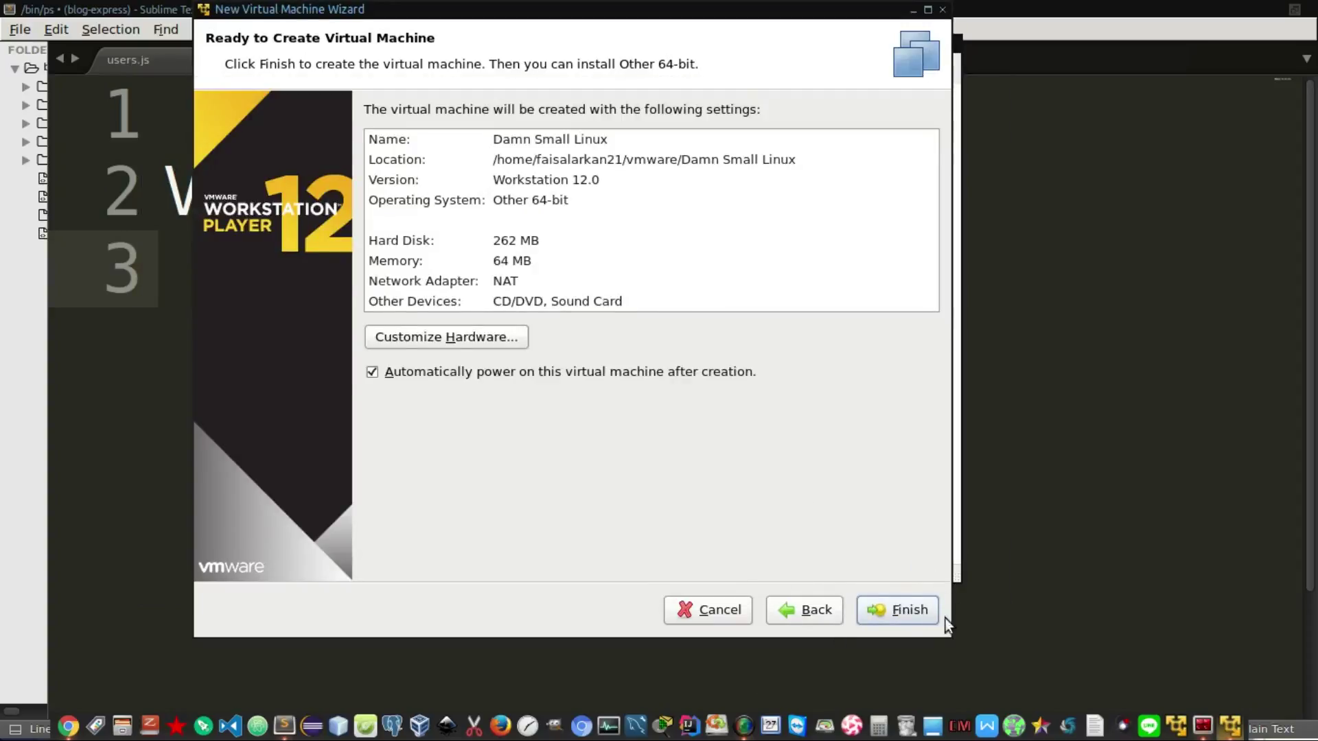
Step: Finish creating the virtual machine, close the wizard and reposition the VMware Player window
click(914, 609)
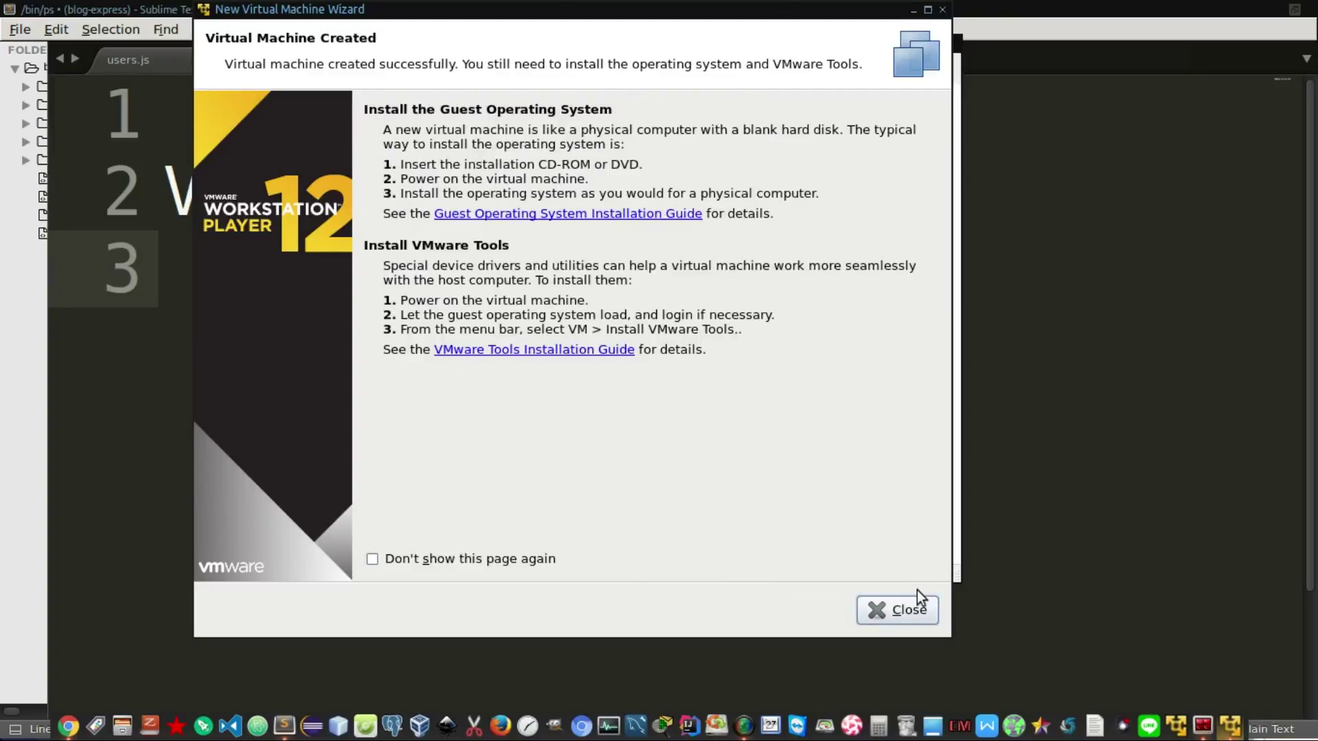
click(889, 611)
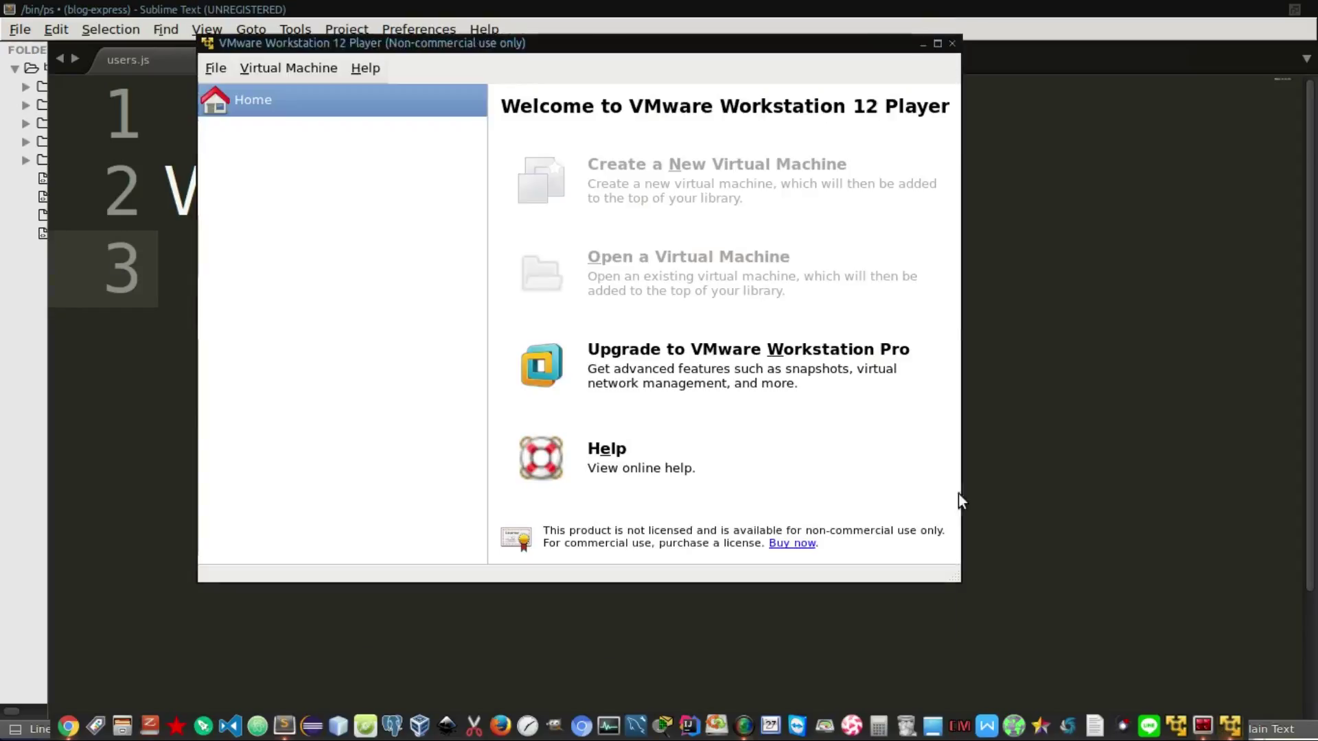
drag(587, 41, 651, 97)
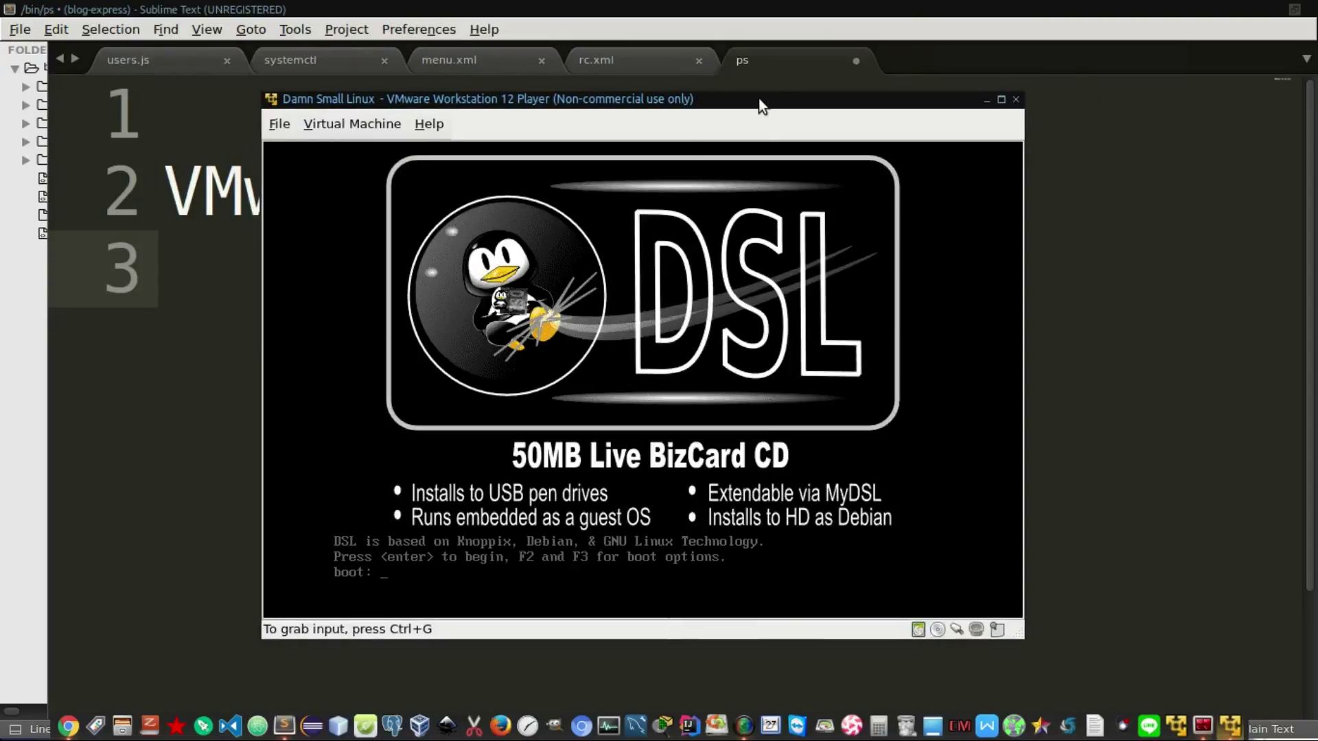
Step: Boot Damn Small Linux with the default options from its boot prompt and maximize the virtual machine window
click(755, 275)
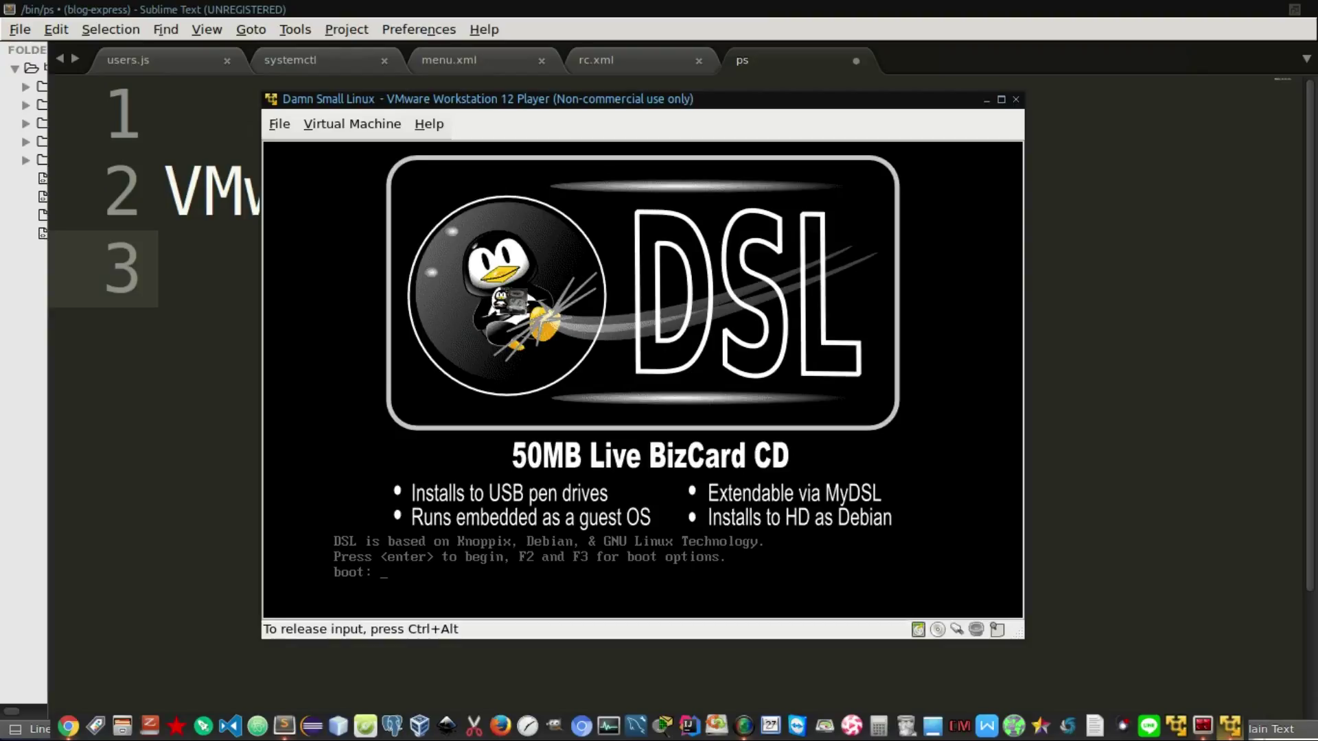
key(Return)
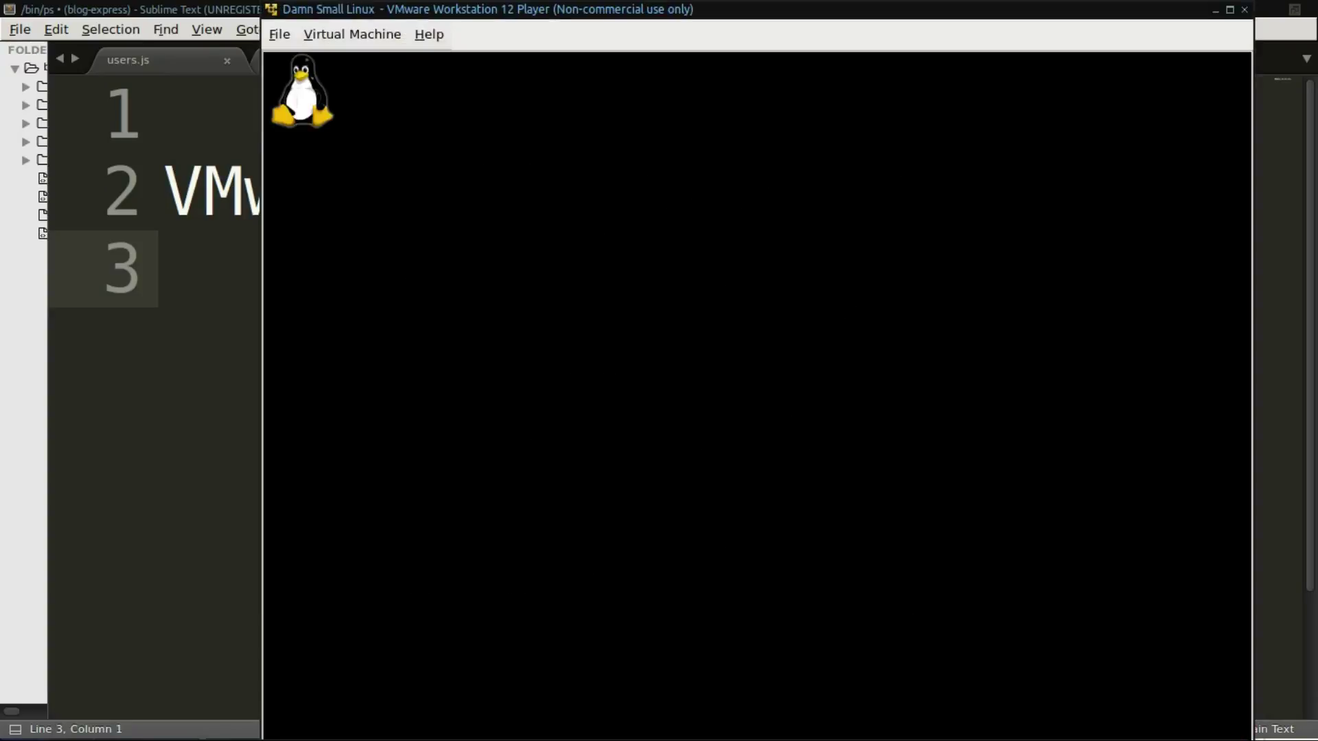
double_click(736, 7)
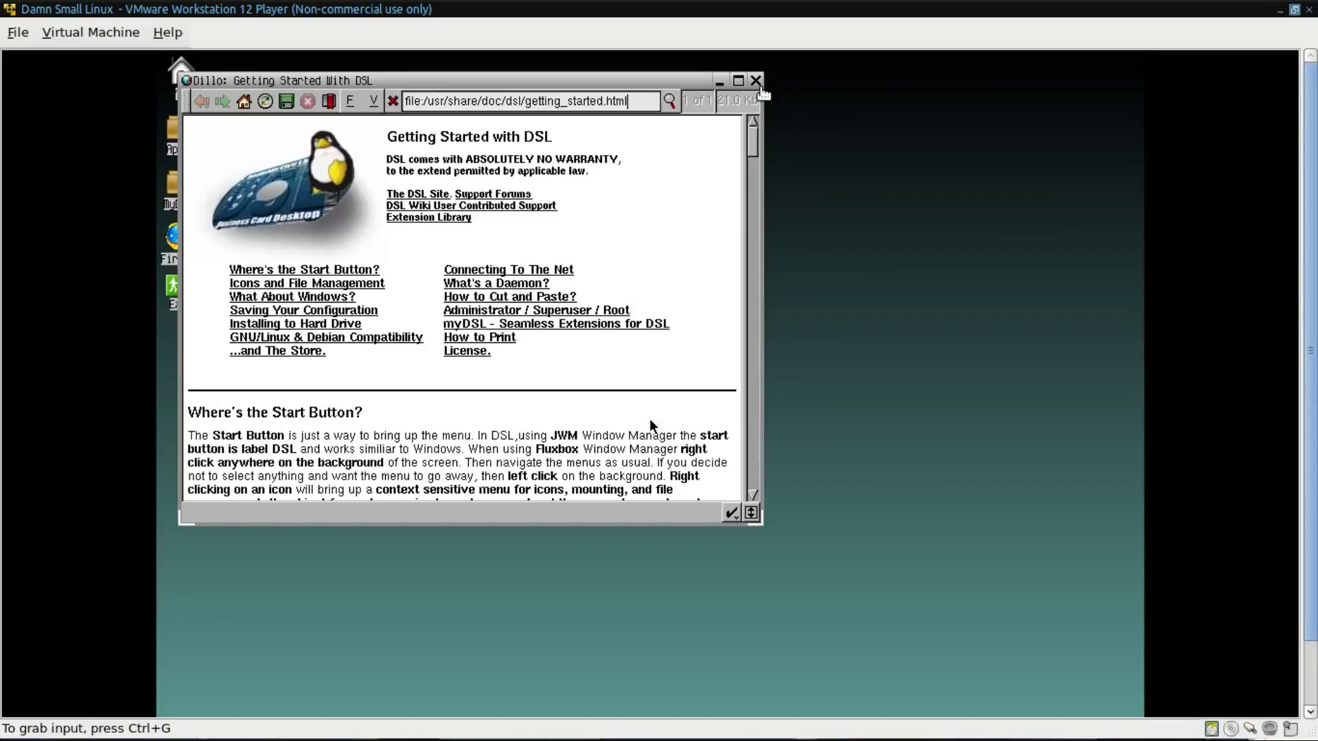
Step: Close the Getting Started With DSL browser window in the guest so only the desktop remains
click(762, 93)
right_click(626, 481)
click(806, 96)
click(755, 80)
right_click(664, 180)
click(542, 191)
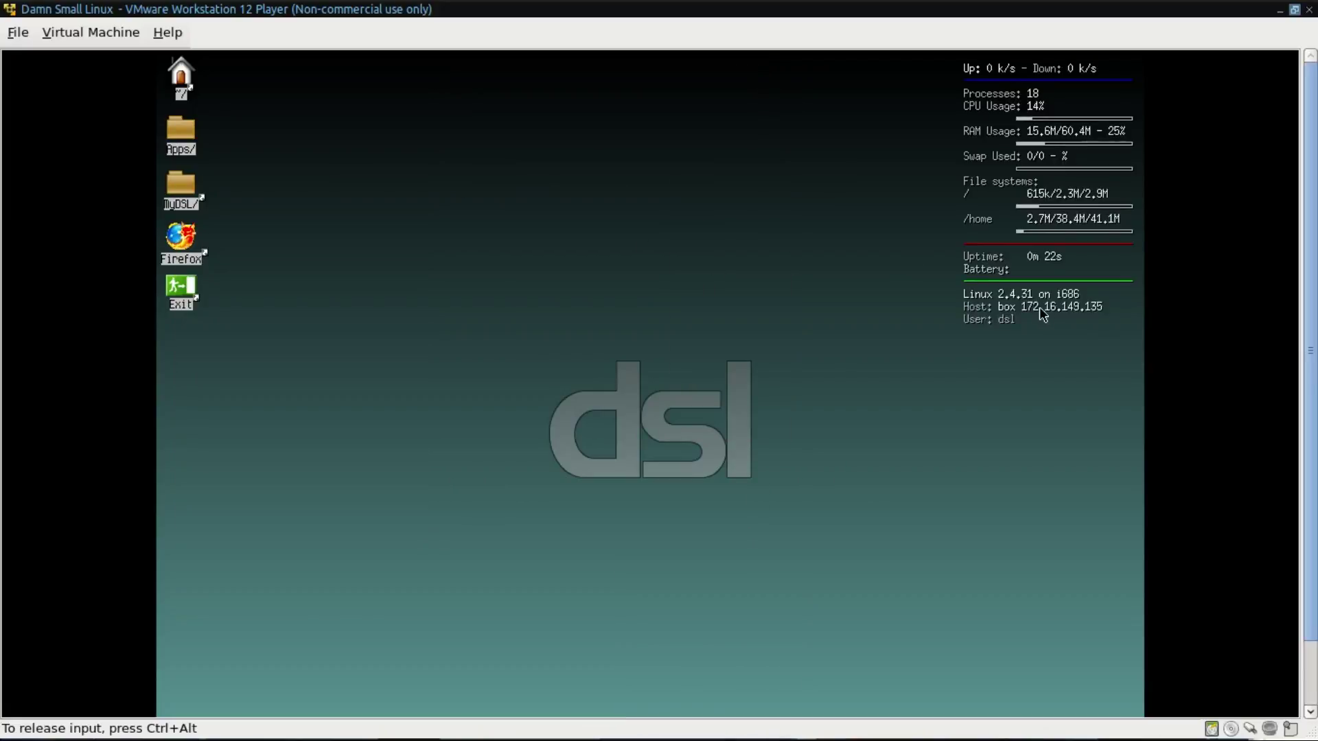
Step: Examine the Damn Small Linux desktop, its context menu and the system status readout
key(ctrl+alt)
scroll(1310, 450, down, 2)
scroll(1142, 253, up, 2)
click(641, 353)
right_click(667, 217)
click(452, 281)
right_click(1027, 495)
click(820, 495)
right_click(356, 203)
click(848, 274)
right_click(604, 490)
click(475, 426)
right_click(583, 338)
click(585, 307)
right_click(807, 120)
mouse_move(845, 215)
click(466, 482)
right_click(692, 322)
click(377, 247)
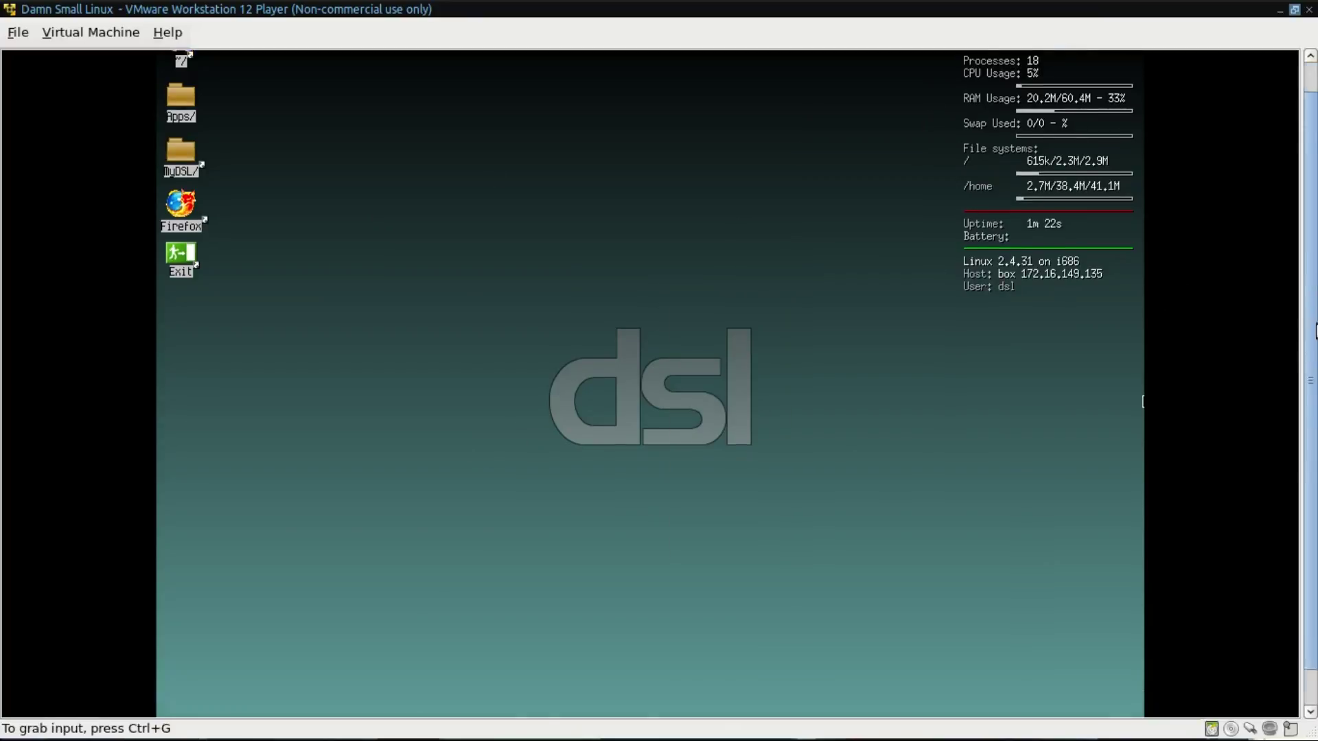
key(ctrl+alt)
scroll(1005, 440, up, 3)
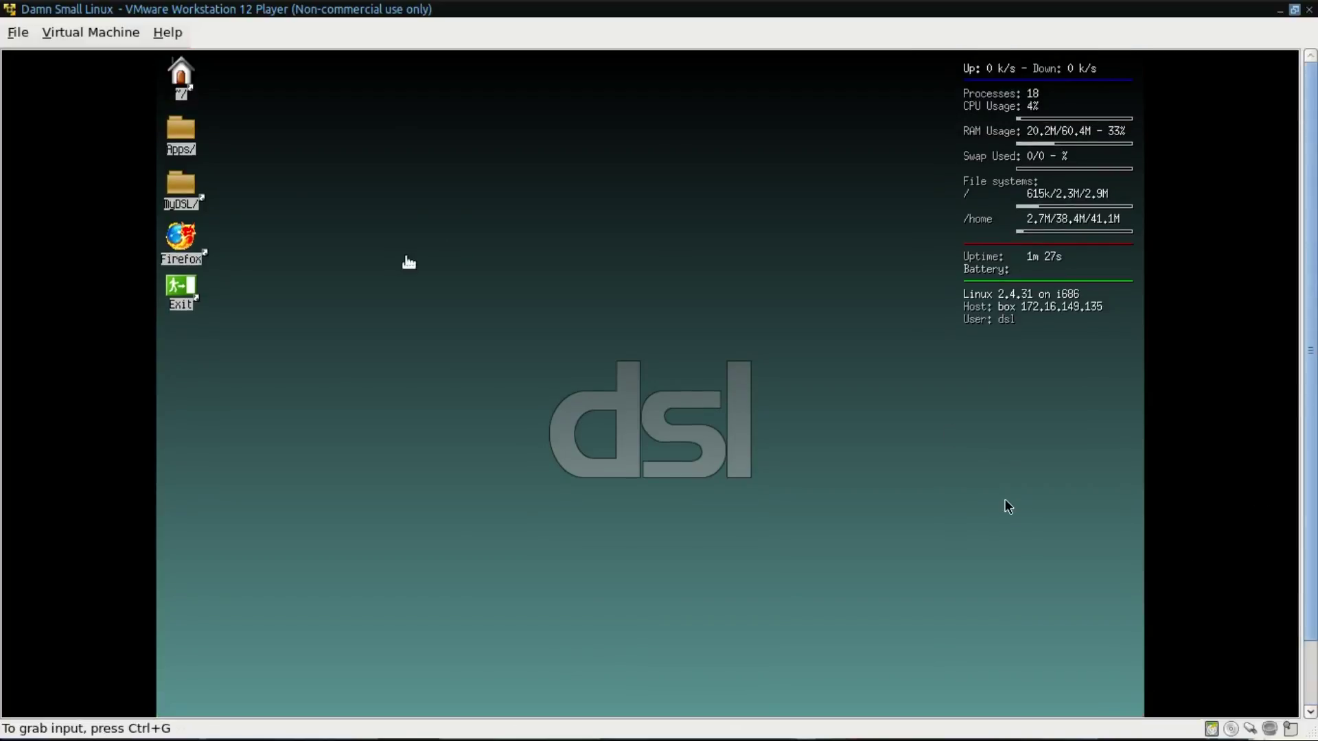
click(1005, 500)
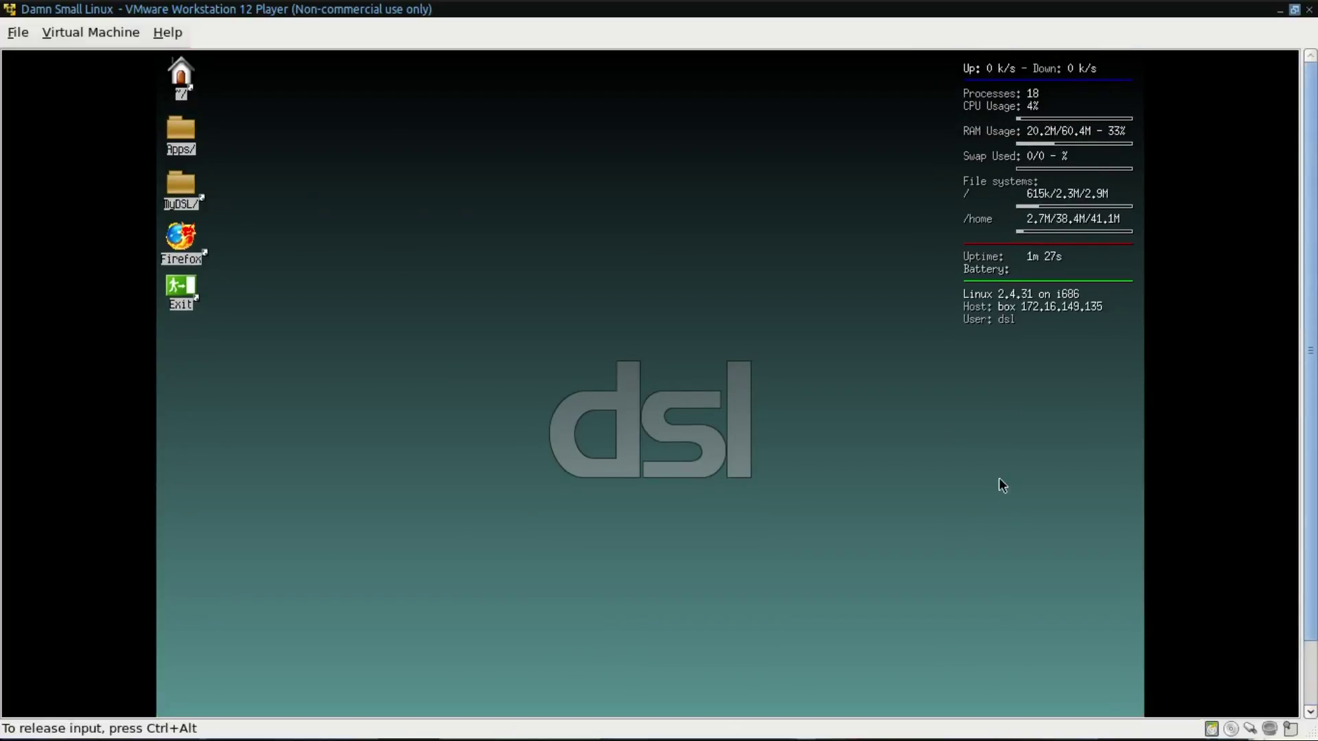
Step: Look through the Apps folder and the context menu on the Damn Small Linux desktop, closing both
click(171, 131)
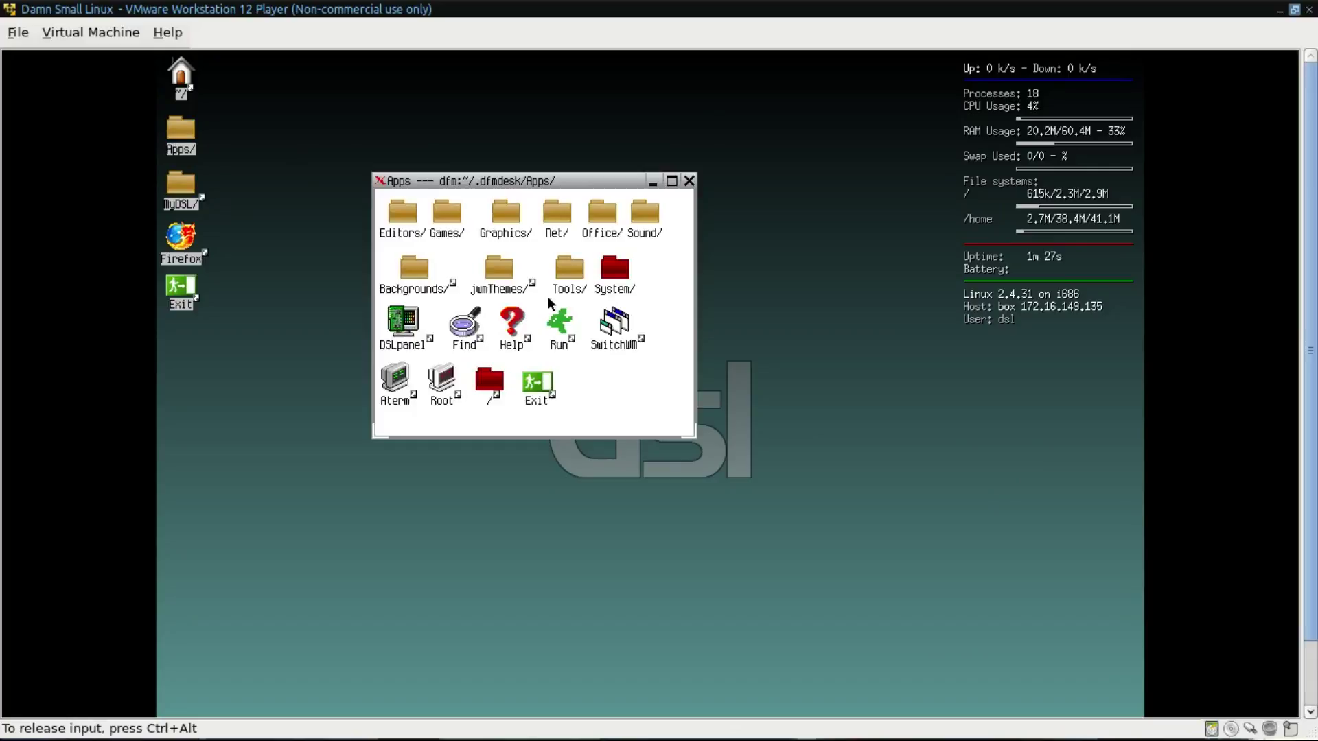
click(397, 379)
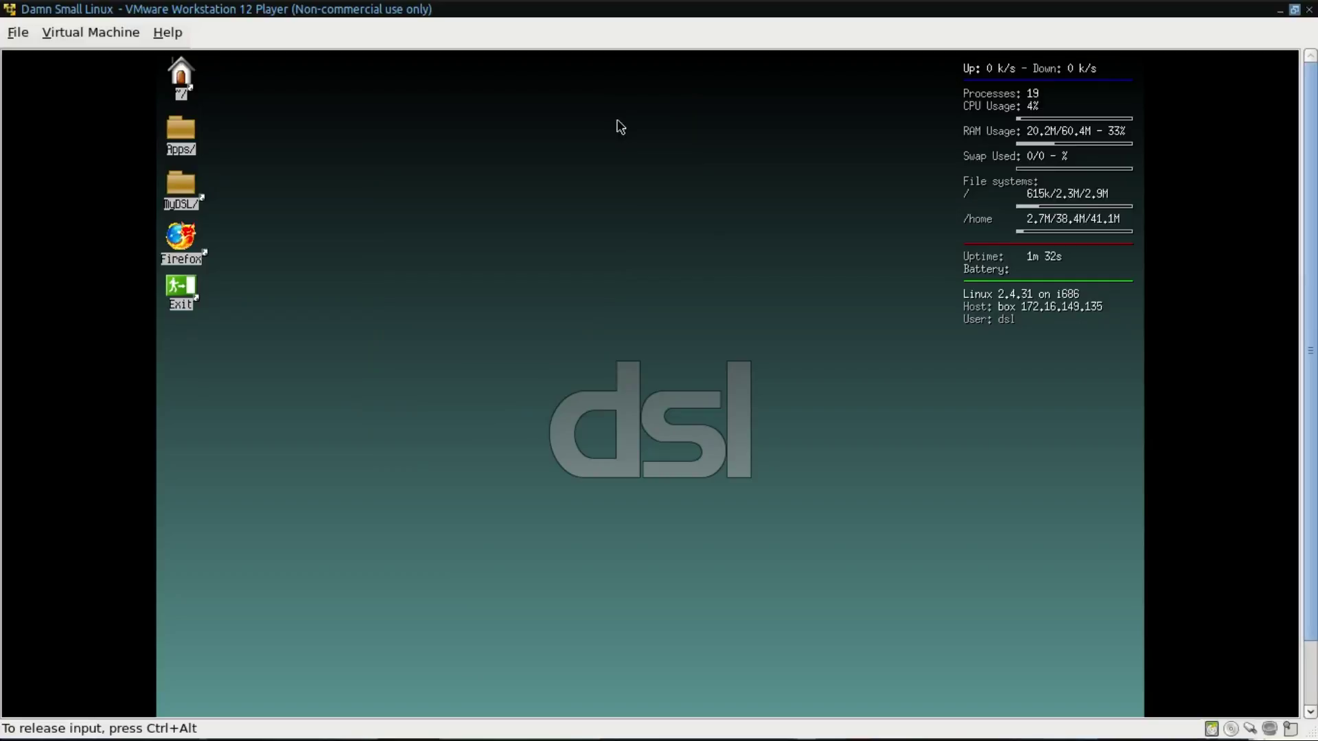
right_click(703, 347)
click(699, 315)
Step: Switch to Sublime Text and replace the whole note with two blank lines followed by "Masuk Ke"
key(ctrl+alt)
key(alt+Tab)
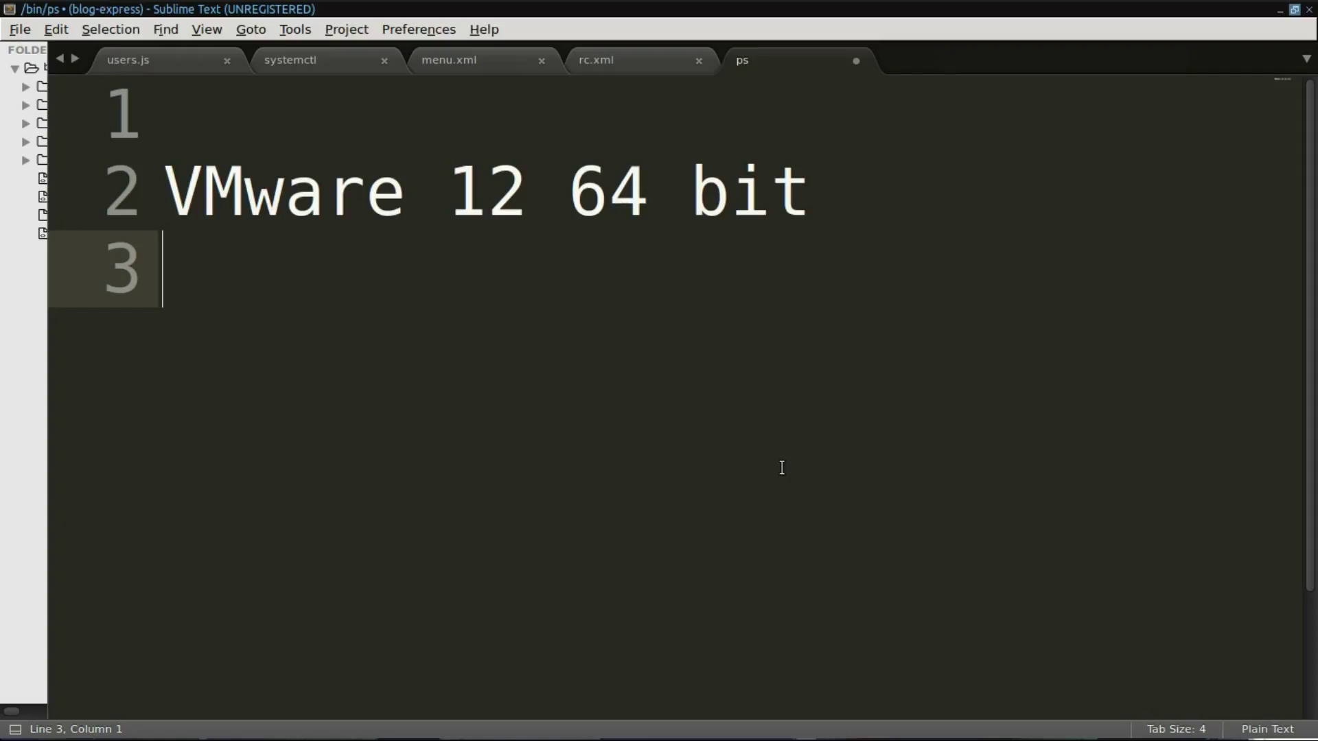
key(ctrl+a)
key(BackSpace)
key(Return)
key(Return)
text(M)
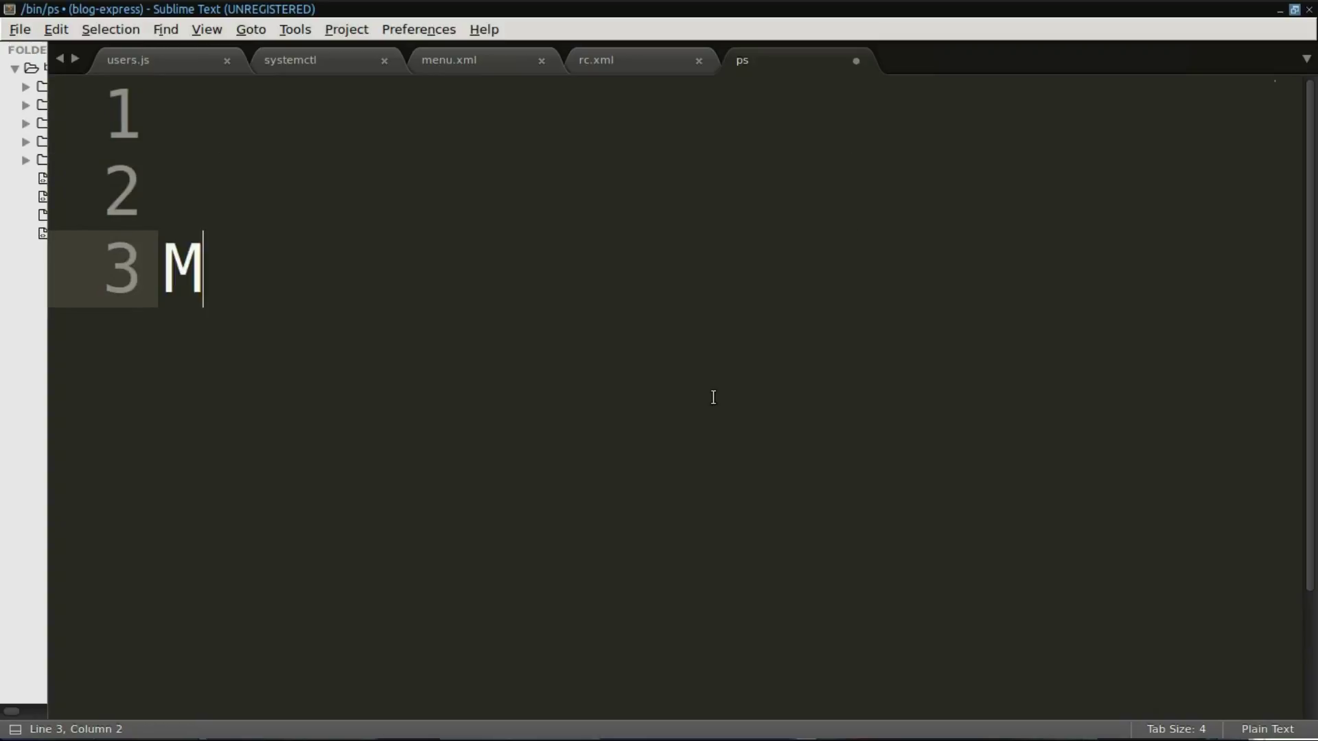
text(asuk K e)
key(BackSpace)
key(BackSpace)
text(e)
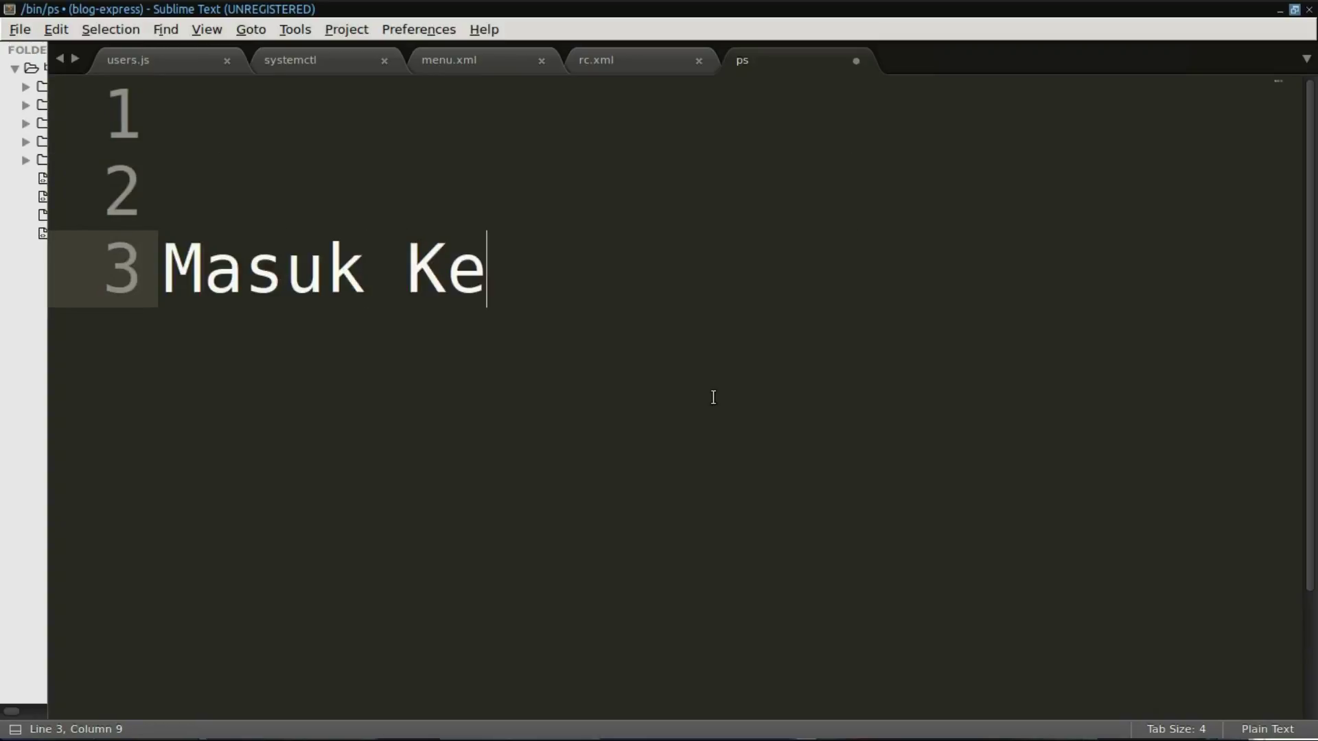
text(Ter)
key(BackSpace)
key(BackSpace)
key(BackSpace)
text(X-)
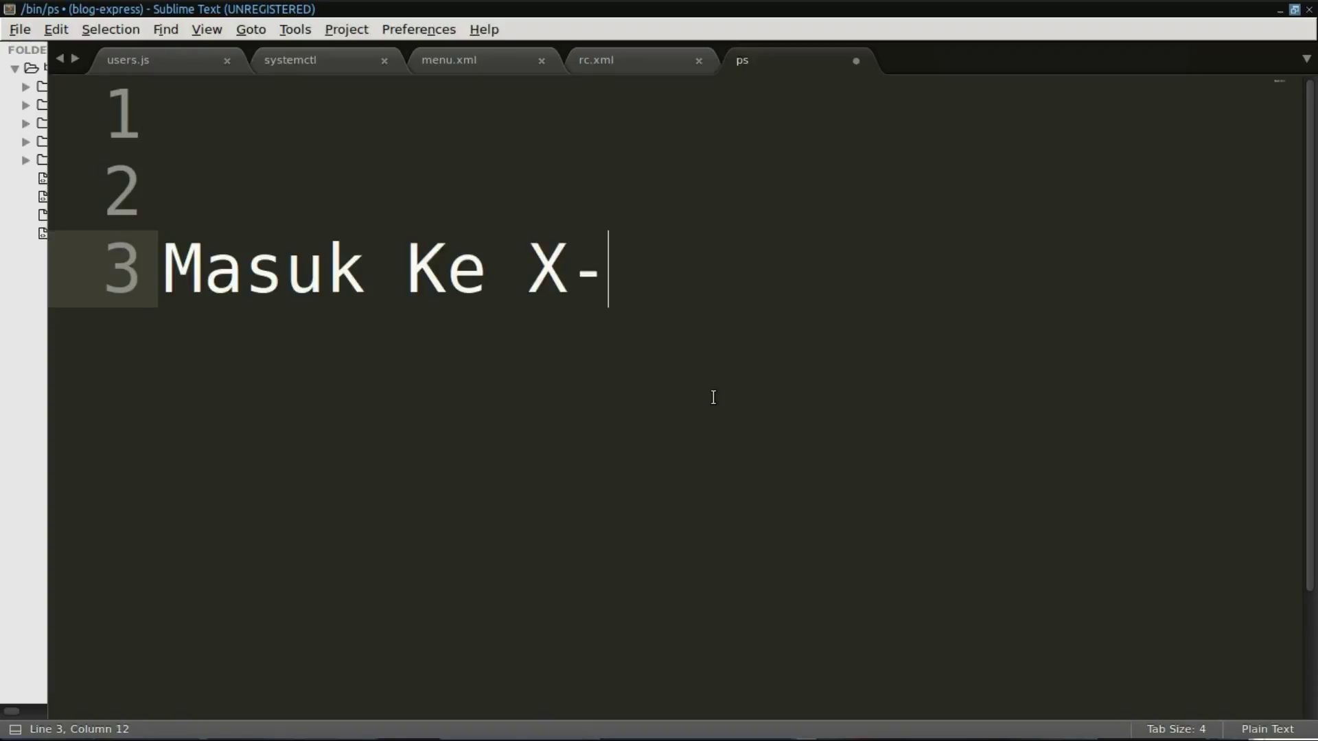
text(Terminal)
key(BackSpace)
key(BackSpace)
key(BackSpace)
key(BackSpace)
key(BackSpace)
key(BackSpace)
key(BackSpace)
key(BackSpace)
Step: Complete the note's heading as "Masuk Ke CLI Console DSL" and start a new line below it
text(CLI )
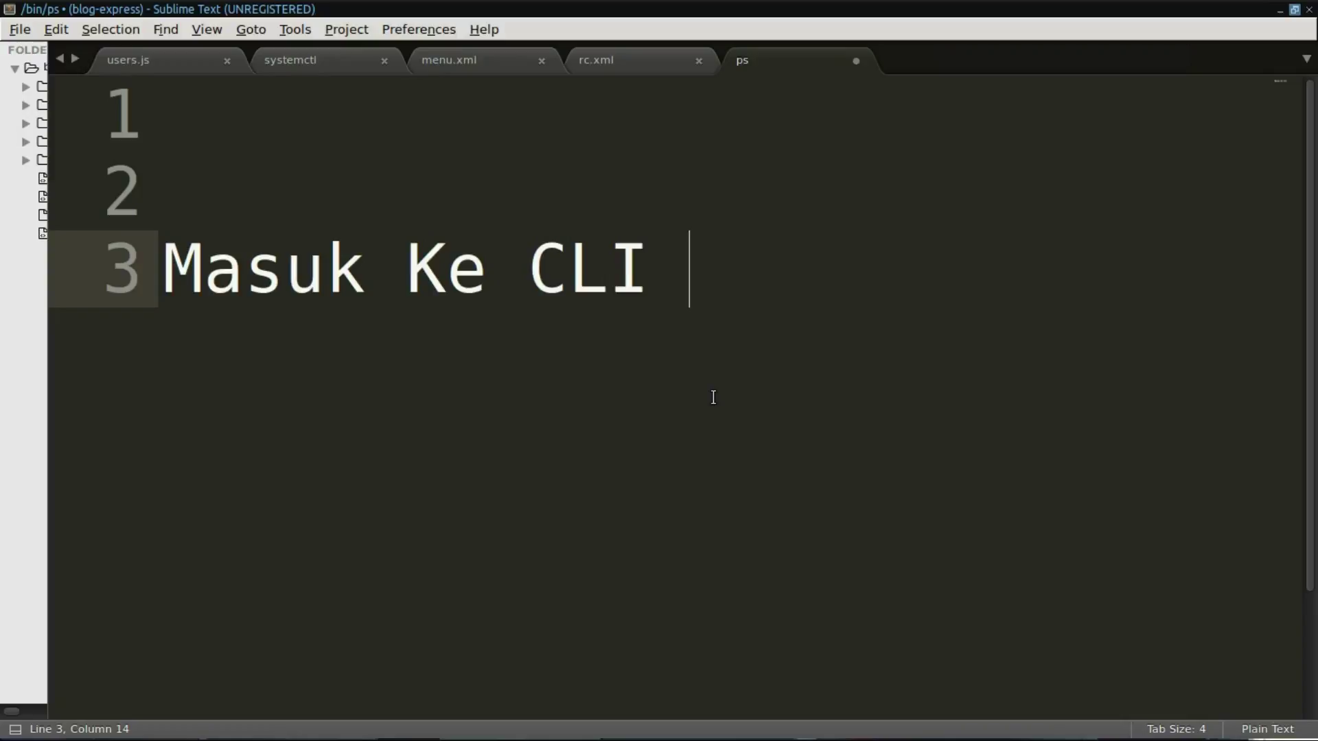
text(Console)
key(Return)
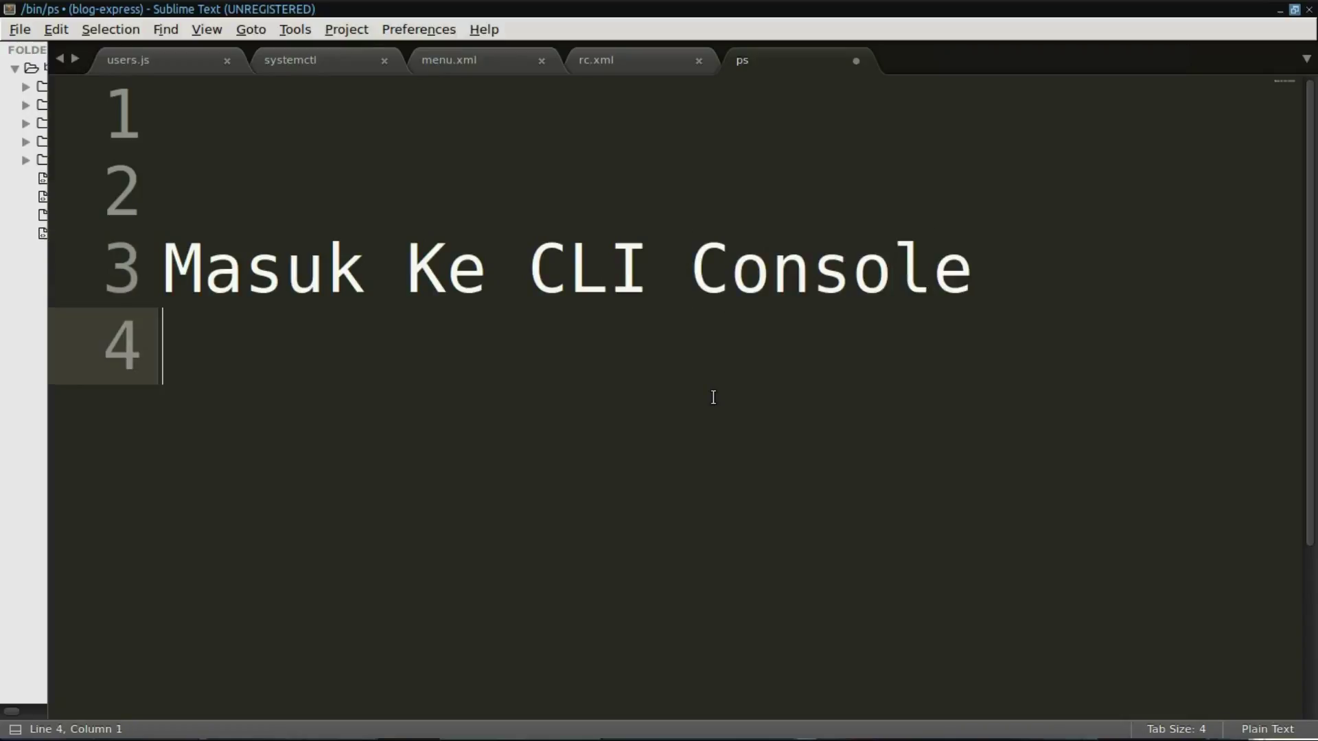
key(Left)
text(DSL)
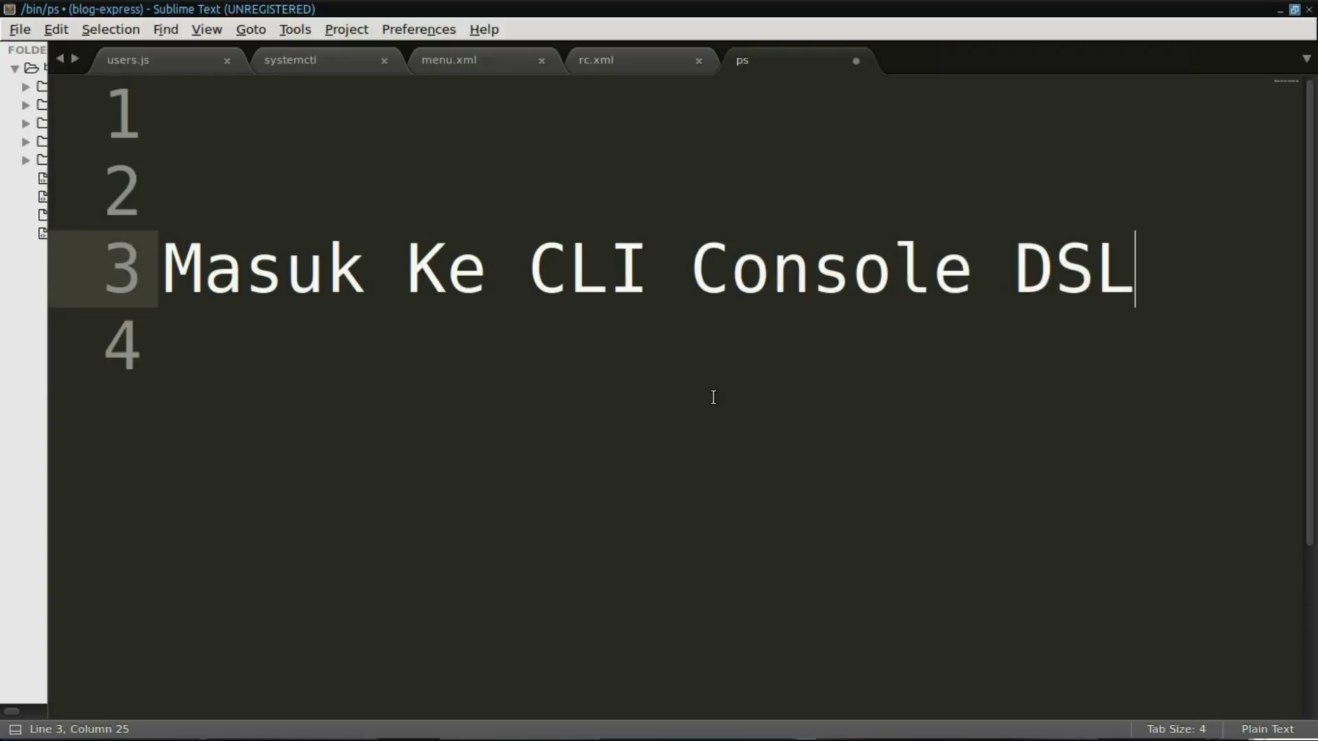
key(Return)
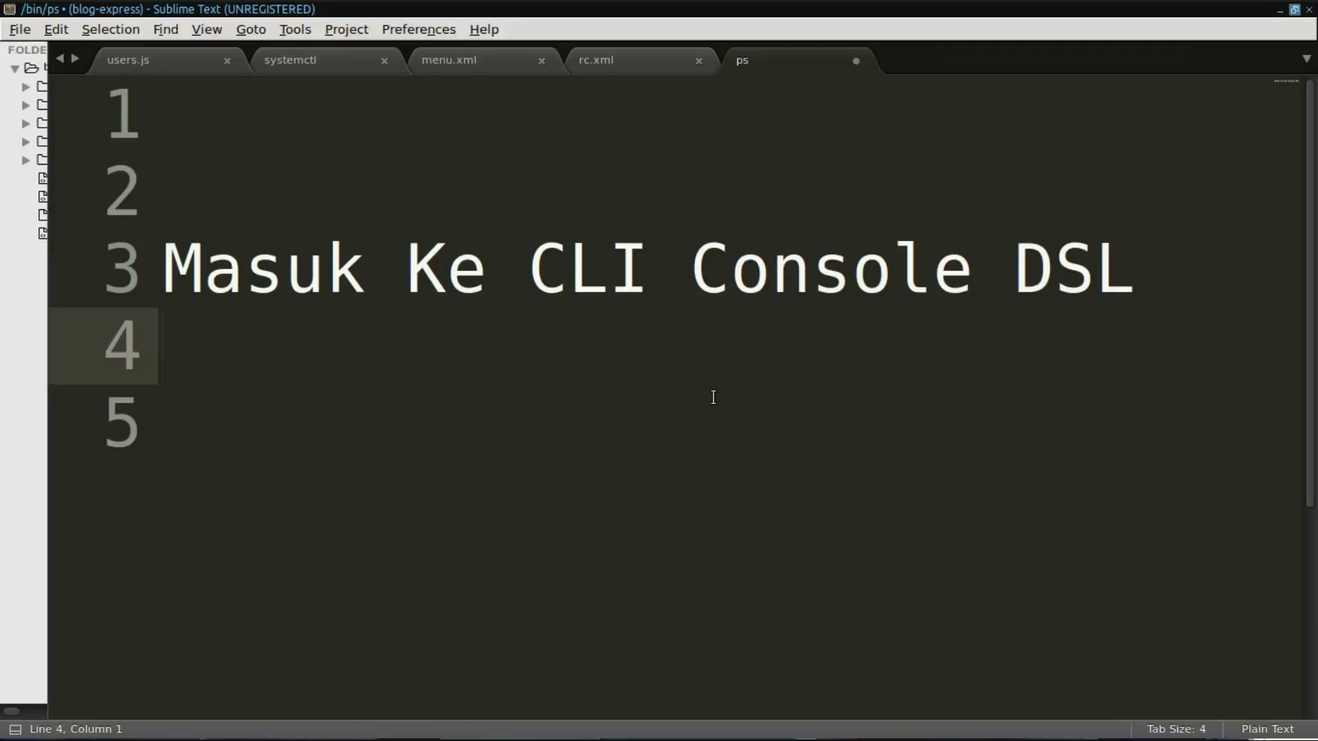
Step: Write "Ctrl + Alt + backpace" below the heading, separated from it by a blank line
text(Ctrl + Al)
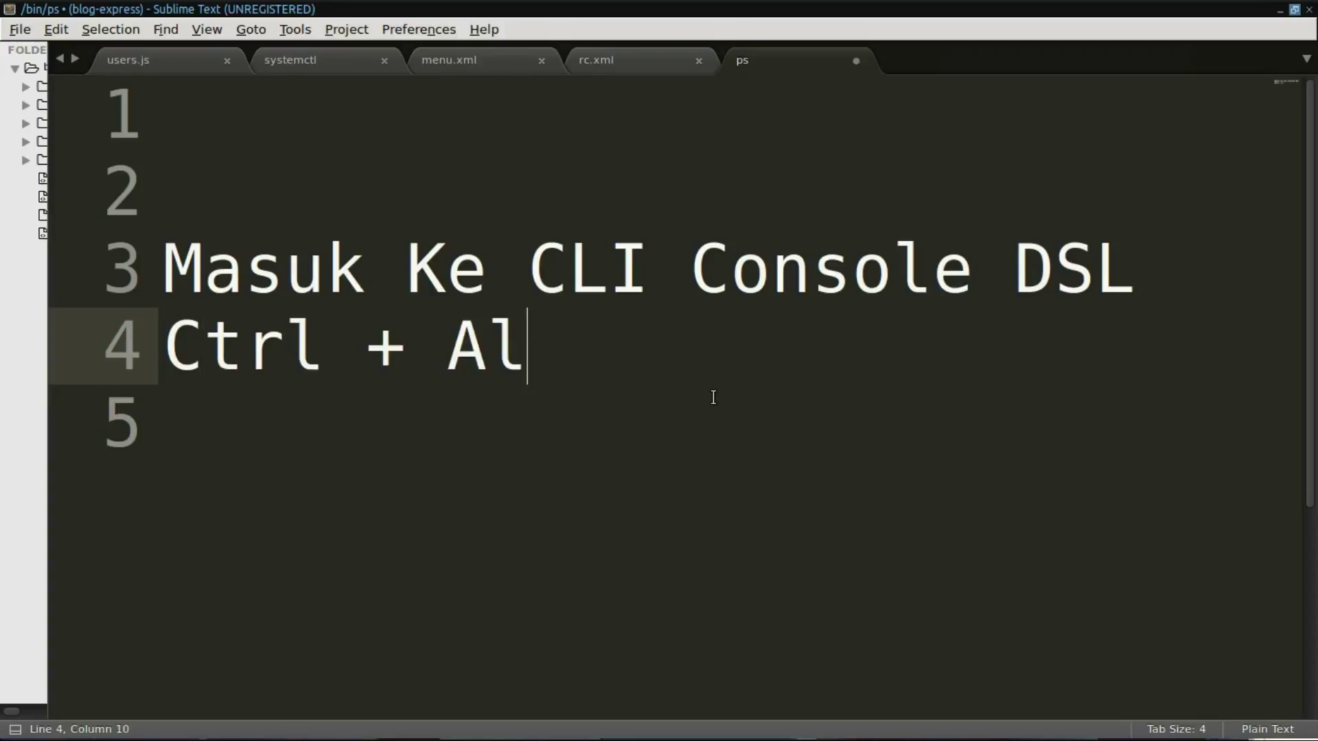
text(t + )
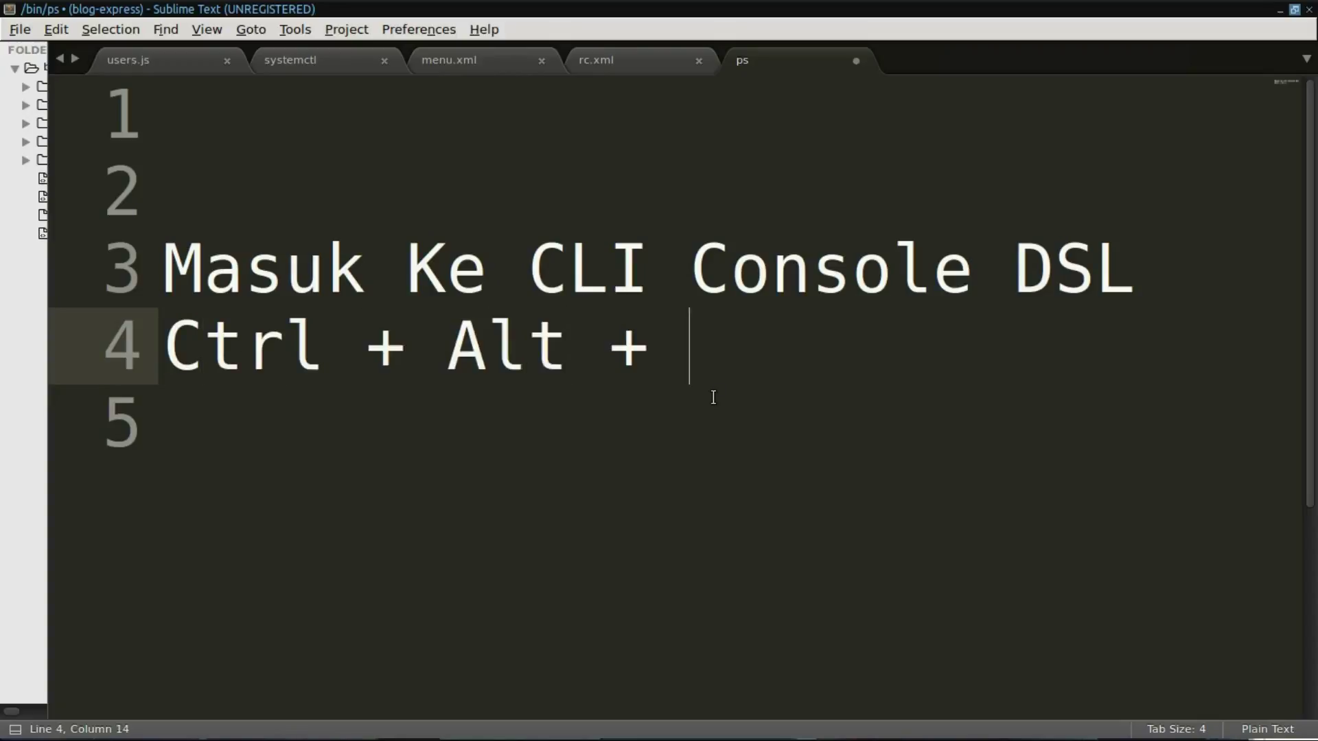
text(backpace)
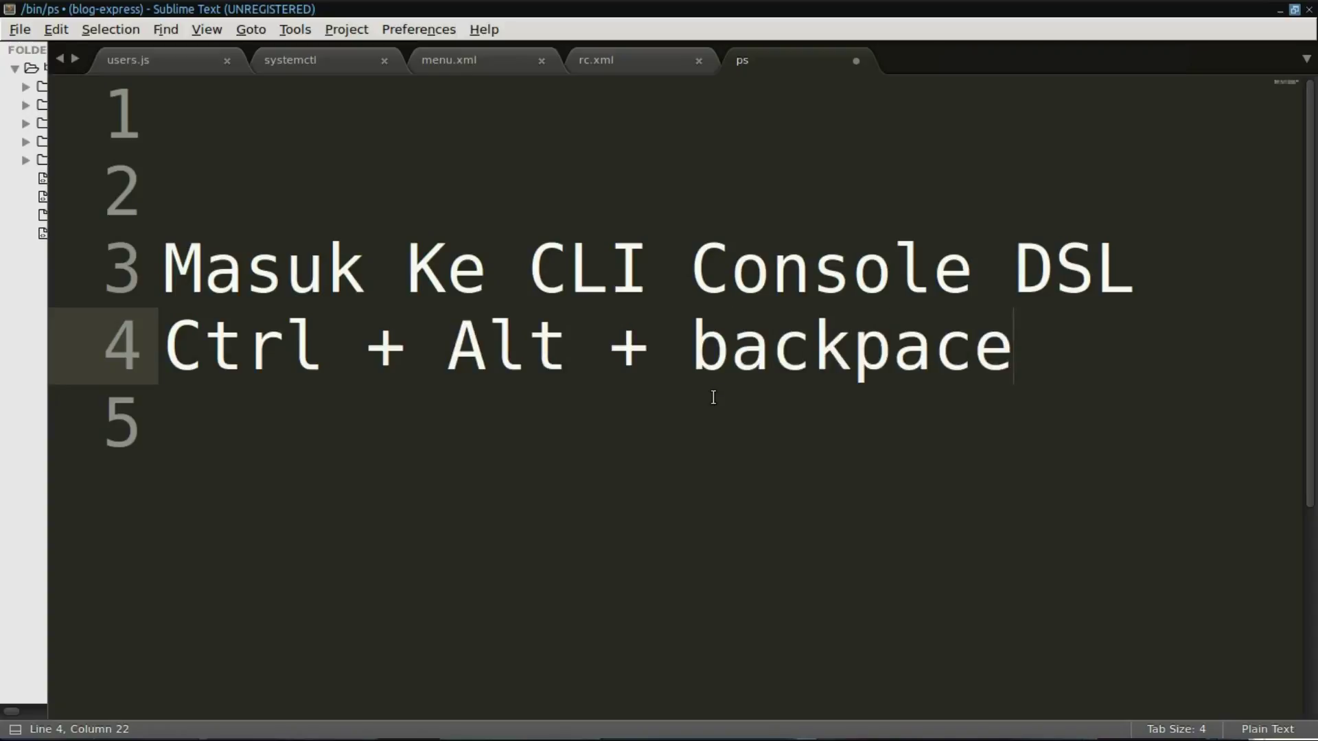
click(1159, 262)
key(Return)
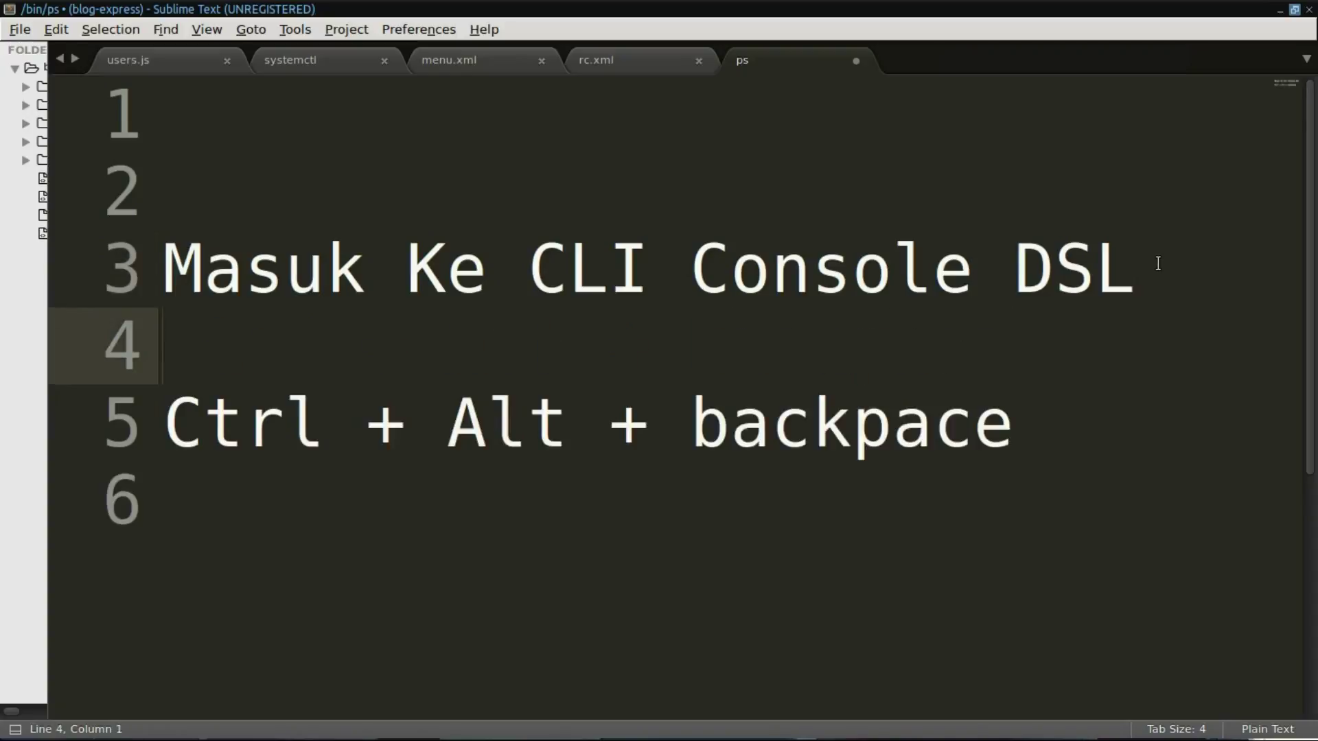
Step: Highlight the key-combination line, enlarge the editor font by one step, and clear the selection
click(1101, 396)
drag(1101, 396, 170, 416)
key(ctrl+equal)
key(ctrl+equal)
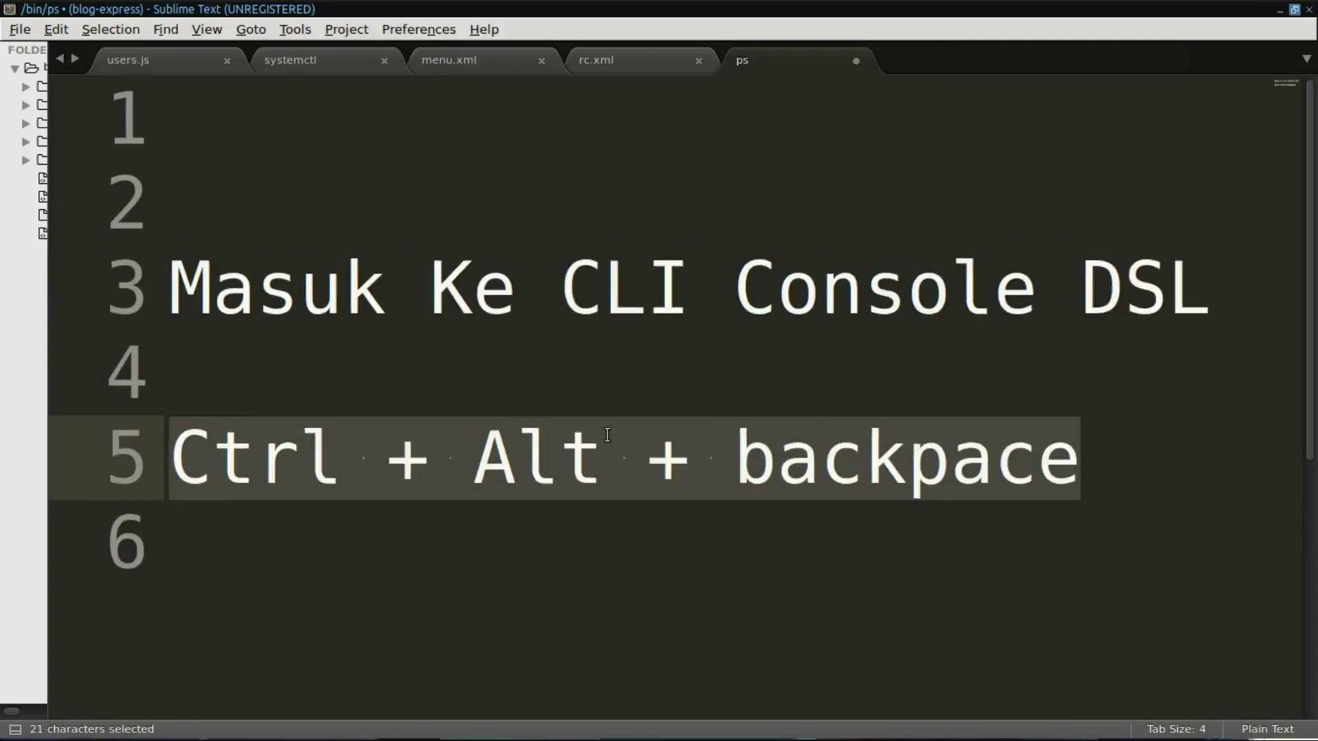
key(ctrl+minus)
key(ctrl+minus)
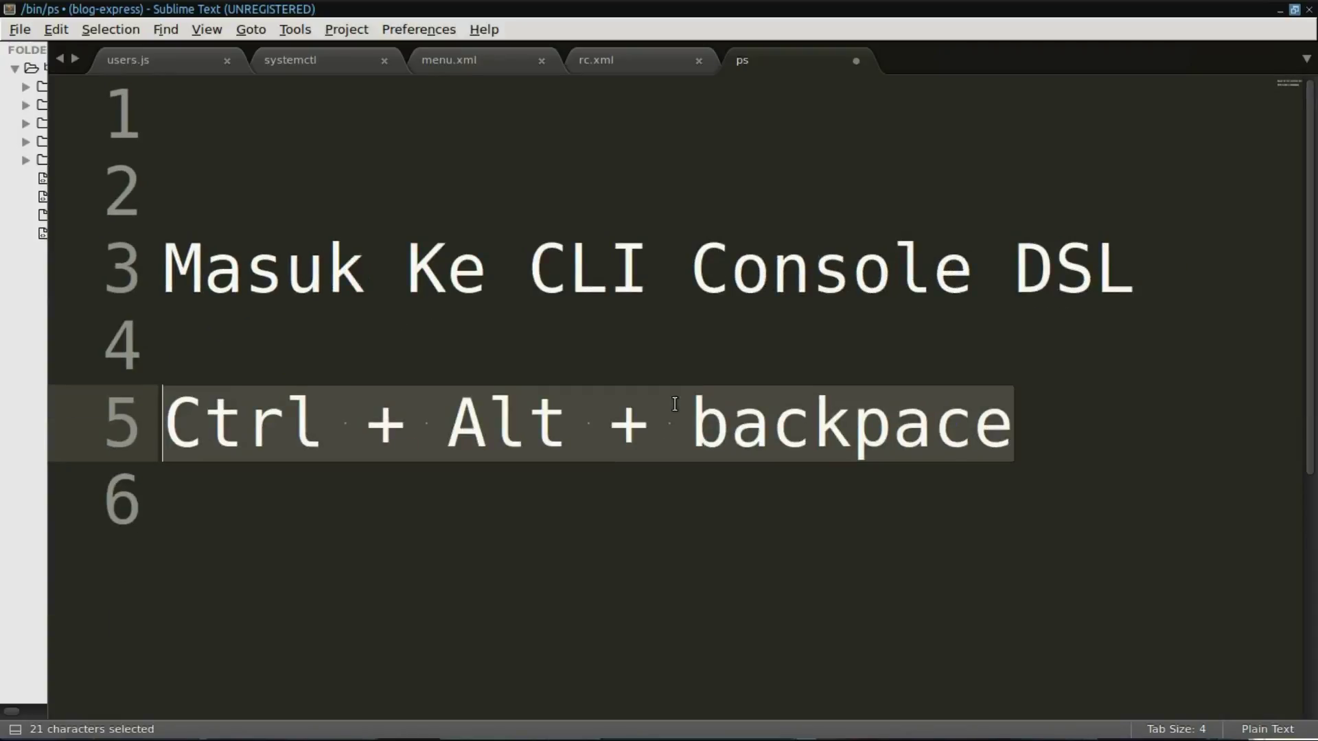
key(ctrl+equal)
click(872, 390)
click(1124, 470)
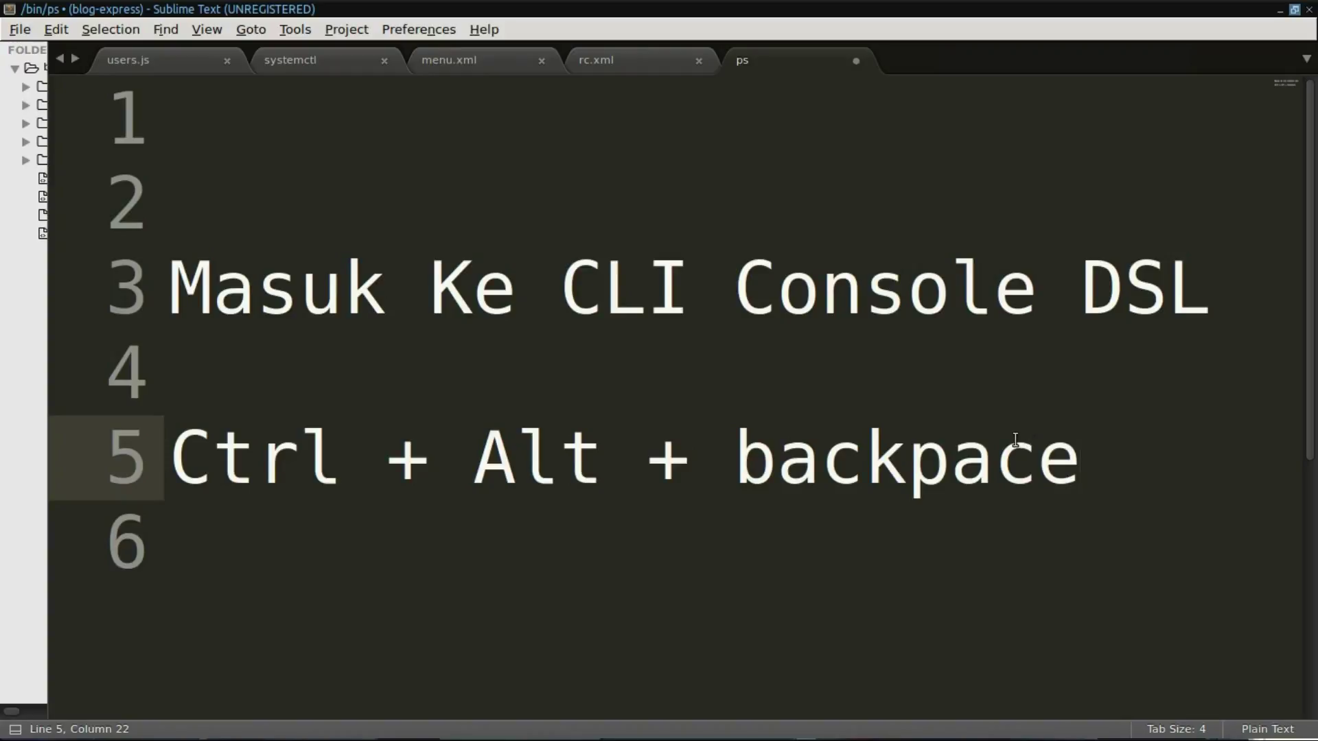
Step: Switch to Chrome and skim the "What is DSL?" page on damnsmalllinux.org
key(alt+Tab)
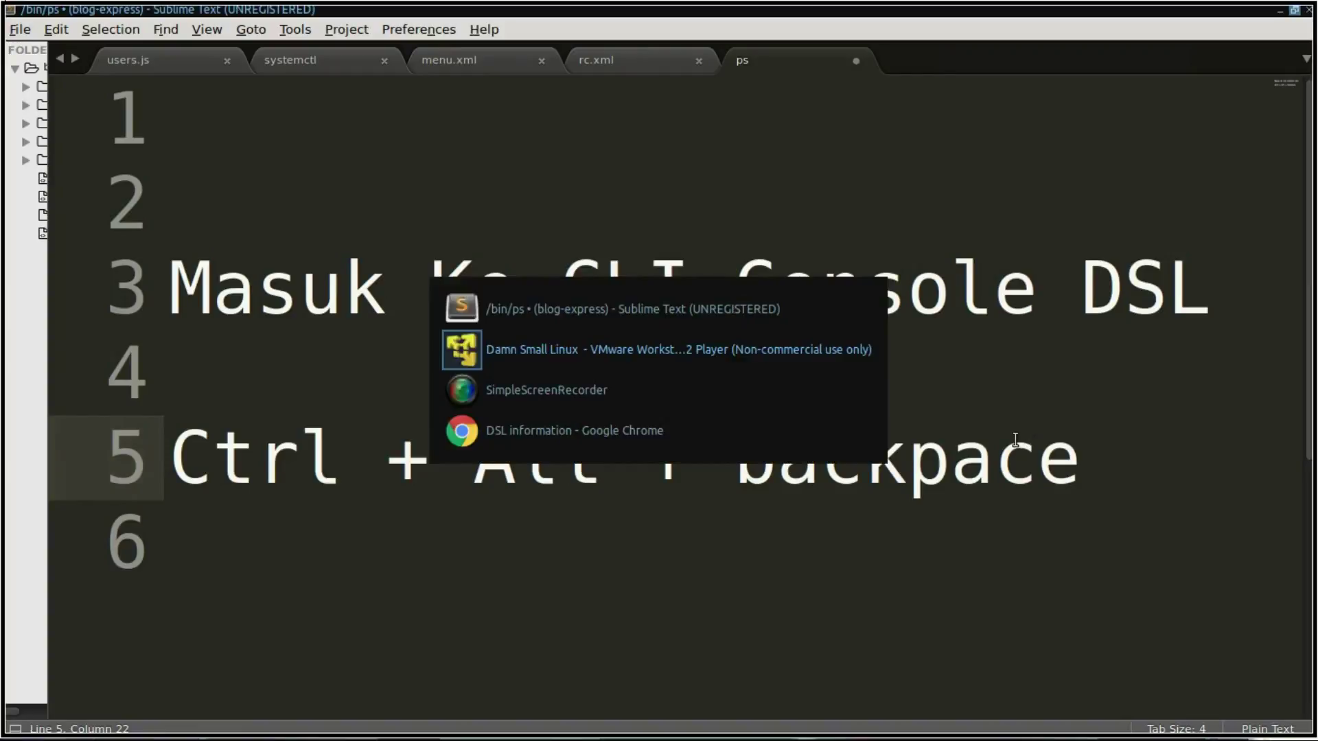
key(alt+Tab)
key(alt+Tab)
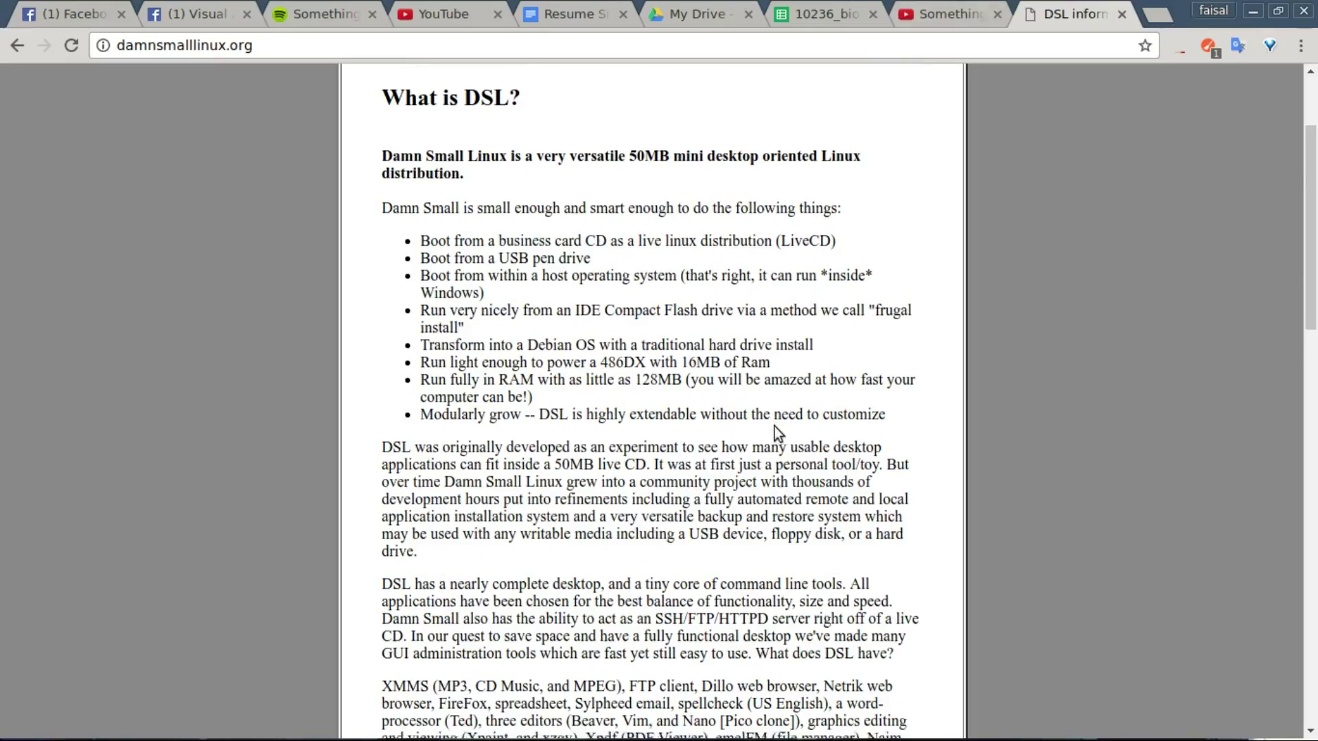
scroll(775, 426, down, 10)
scroll(730, 430, up, 10)
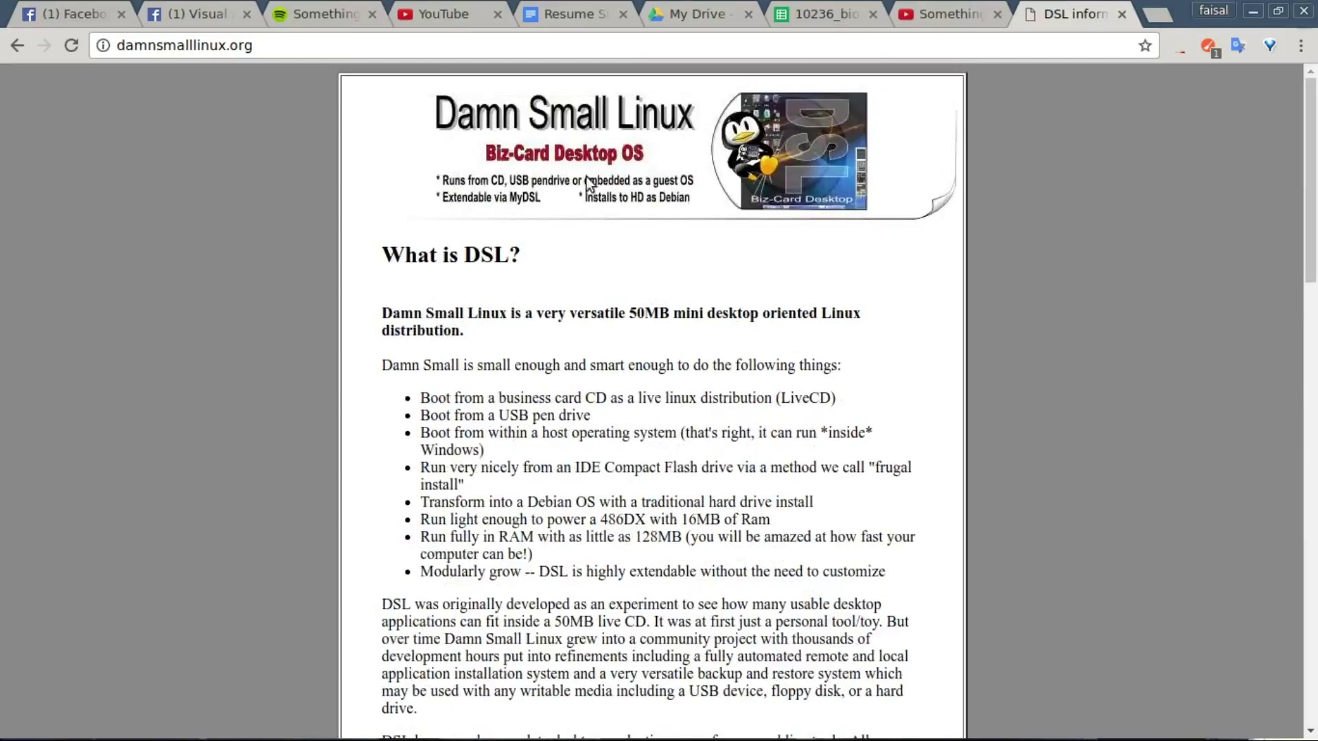
scroll(486, 331, down, 15)
Step: Switch back to the Damn Small Linux virtual machine and end its graphical session to reach the text console
key(alt+Tab)
key(alt+Tab)
key(alt+Tab)
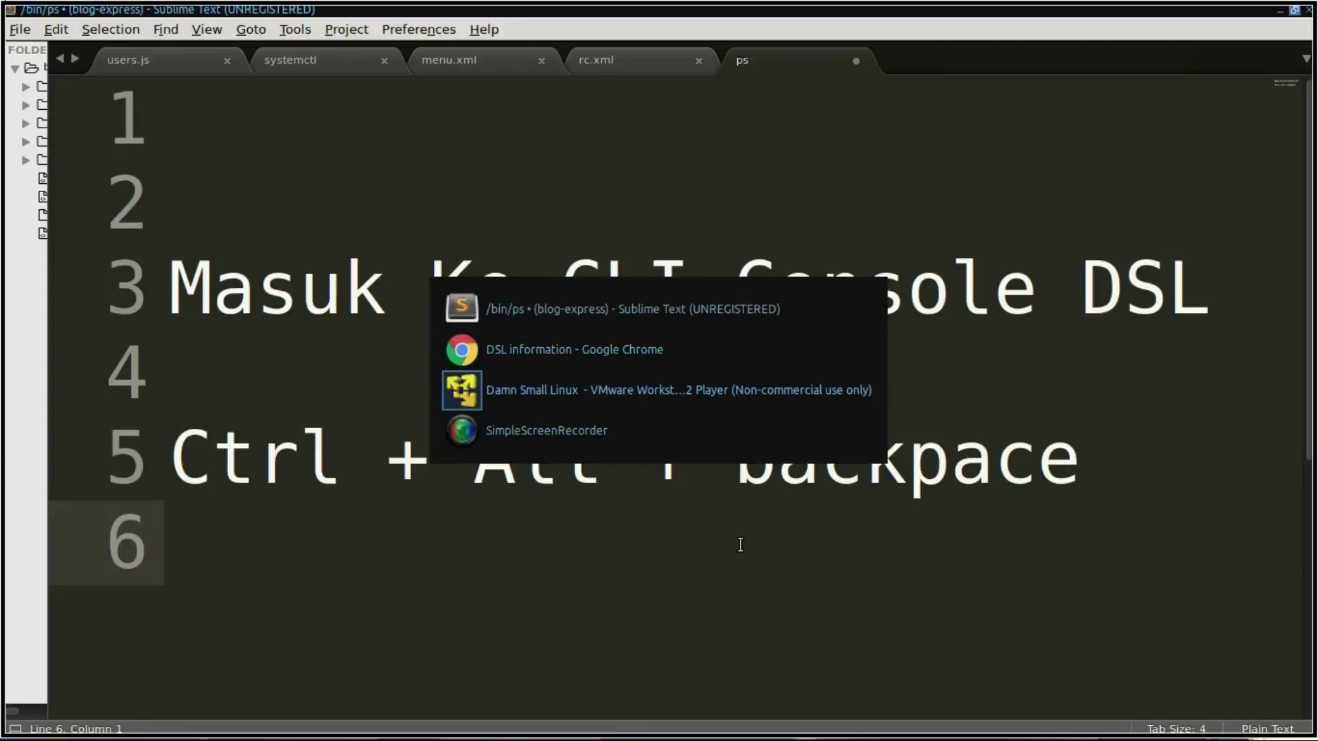
key(alt+Tab)
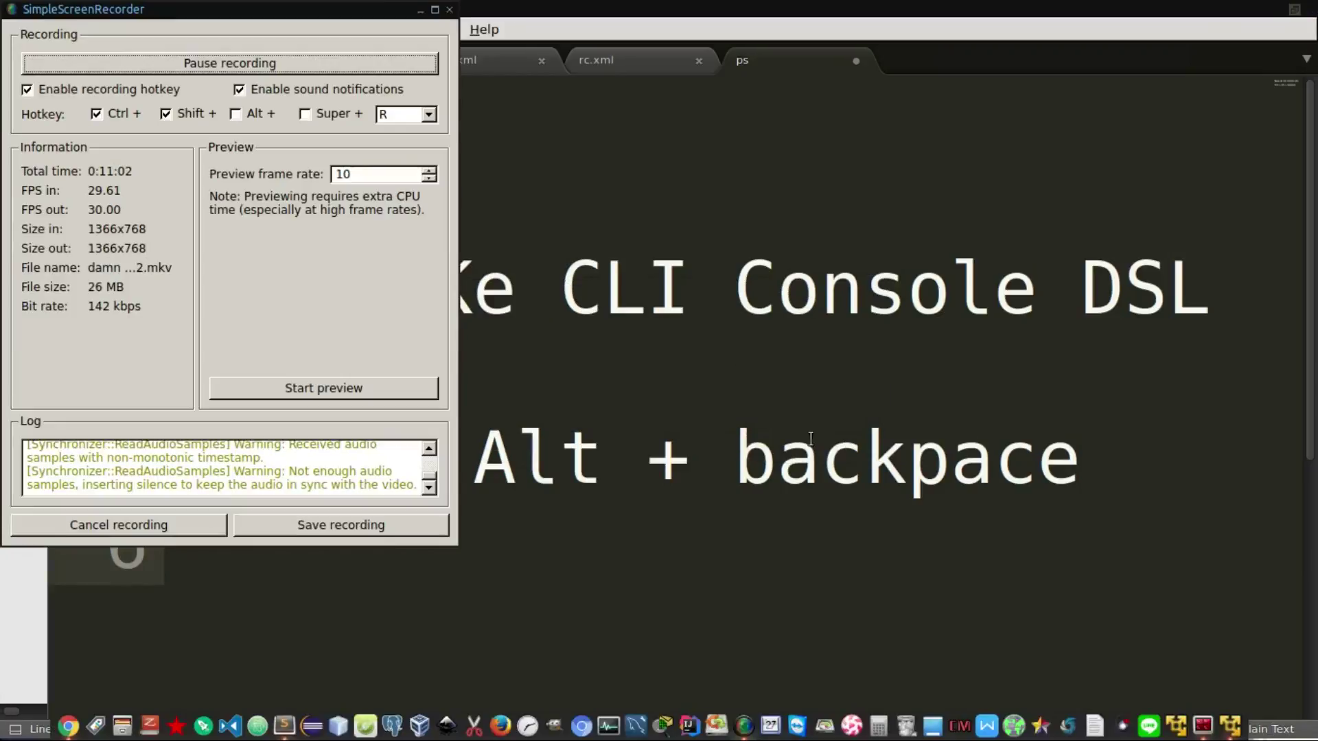
key(alt+Tab)
key(alt+Tab)
key(alt+Tab)
click(661, 392)
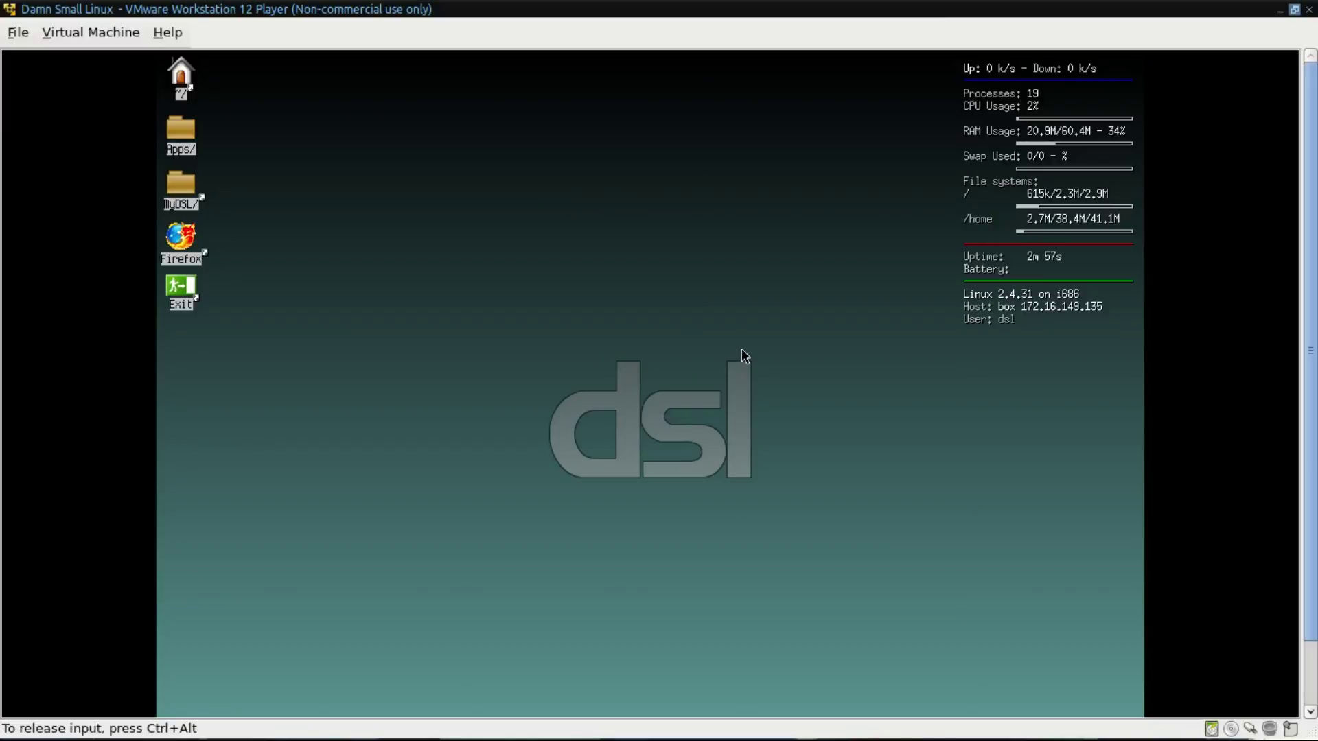
key(ctrl+alt+F1)
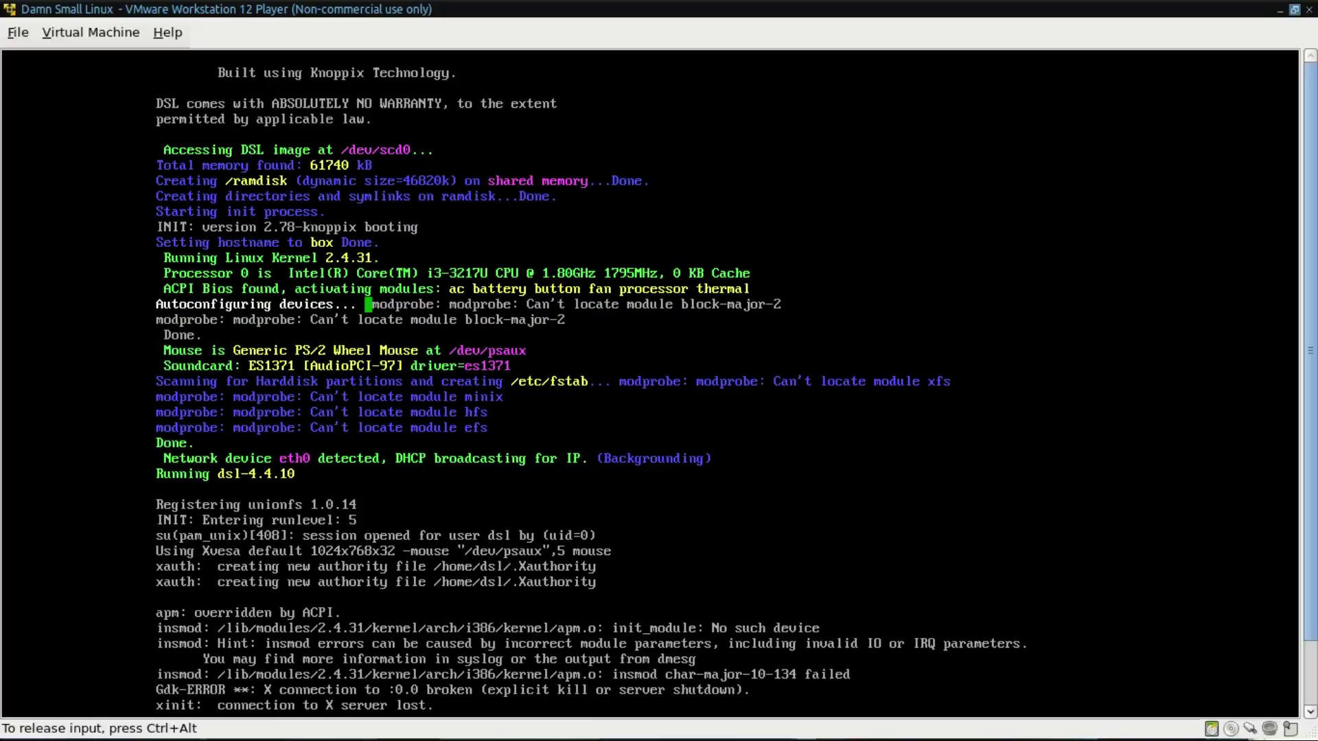
Step: Bring the console prompt into view, run sudo on its own, and open a root shell with "sudo su"
key(ctrl+alt)
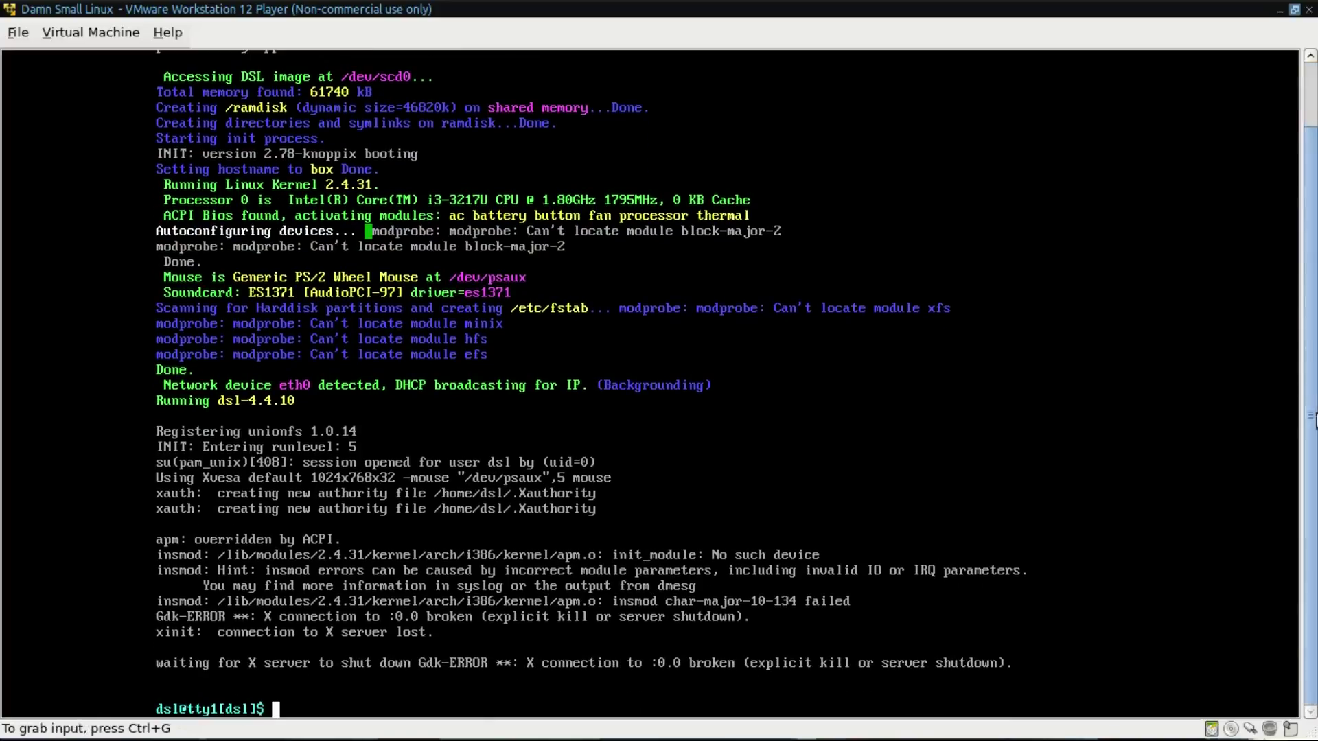
scroll(1306, 379, up, 3)
scroll(1306, 380, down, 3)
click(773, 600)
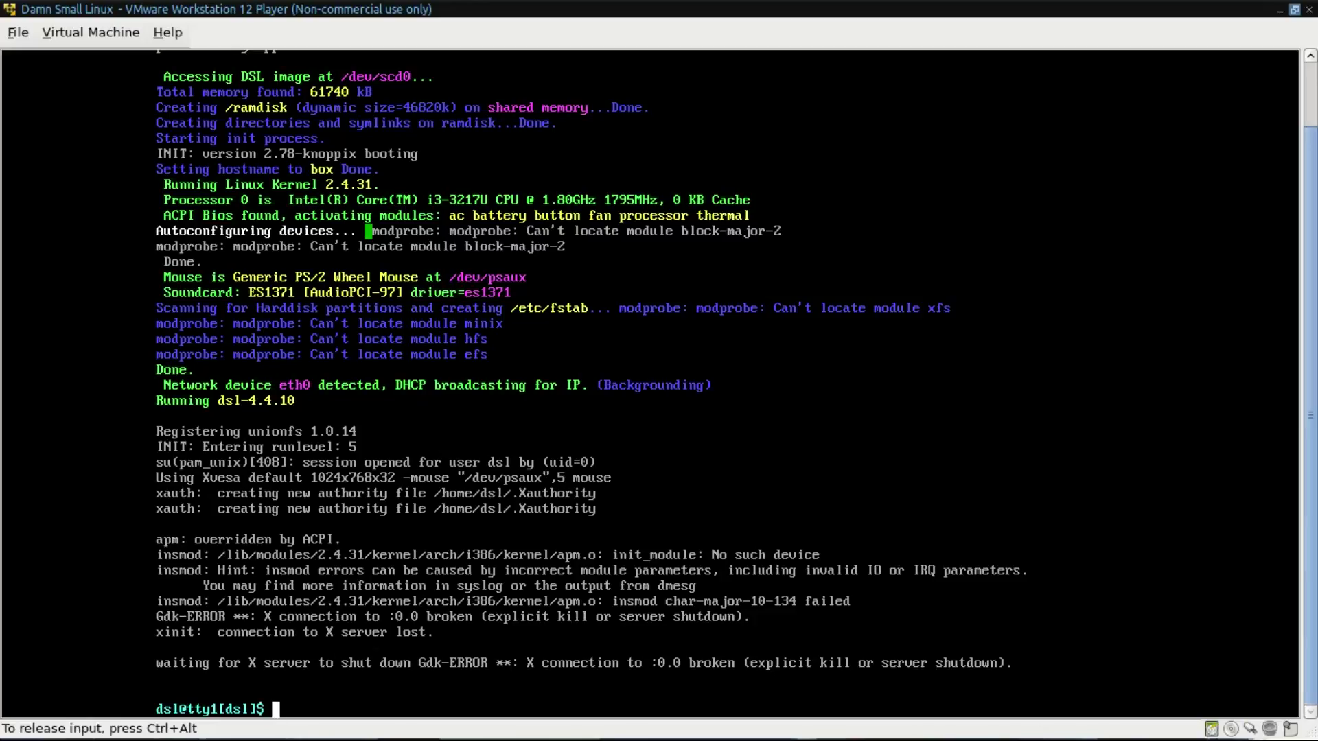
text(sudo)
key(Return)
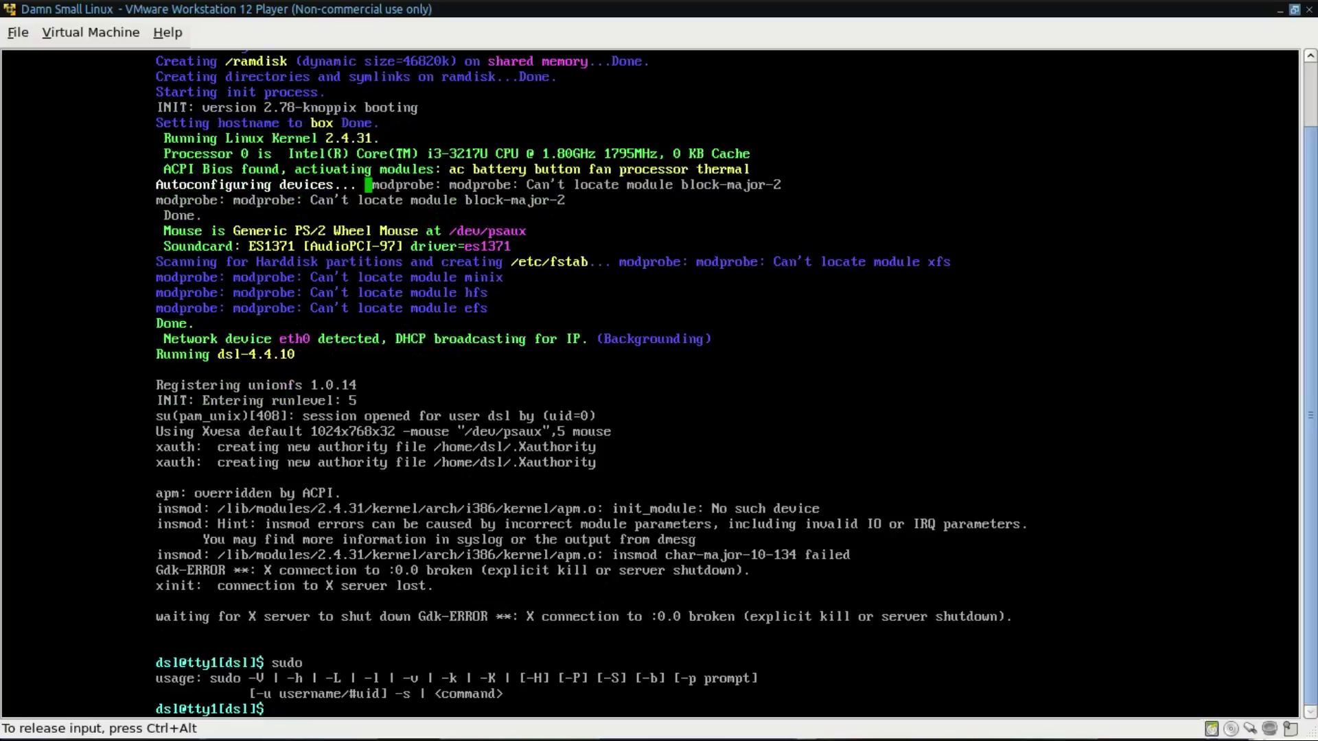
text(sudo su)
key(Return)
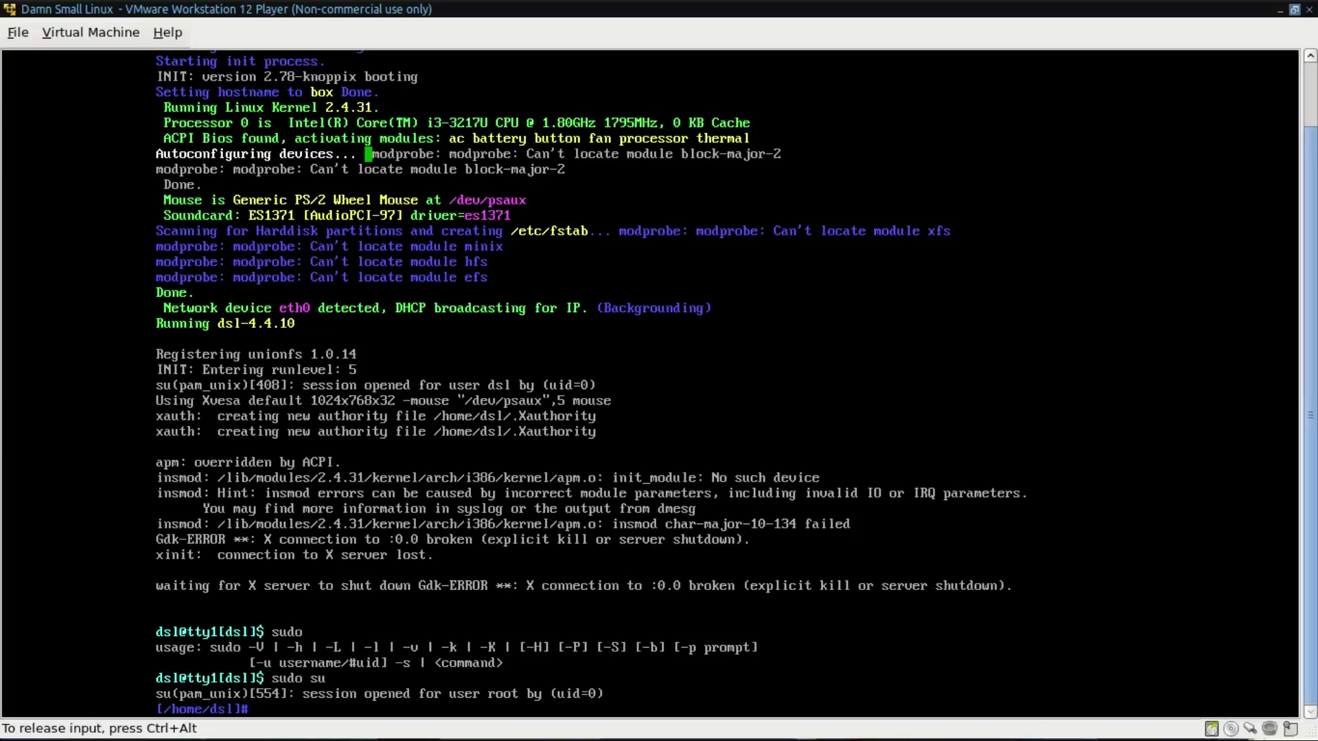
Step: List the virtual machine's disks and partitions with "fdisk -l"
key(ctrl+alt)
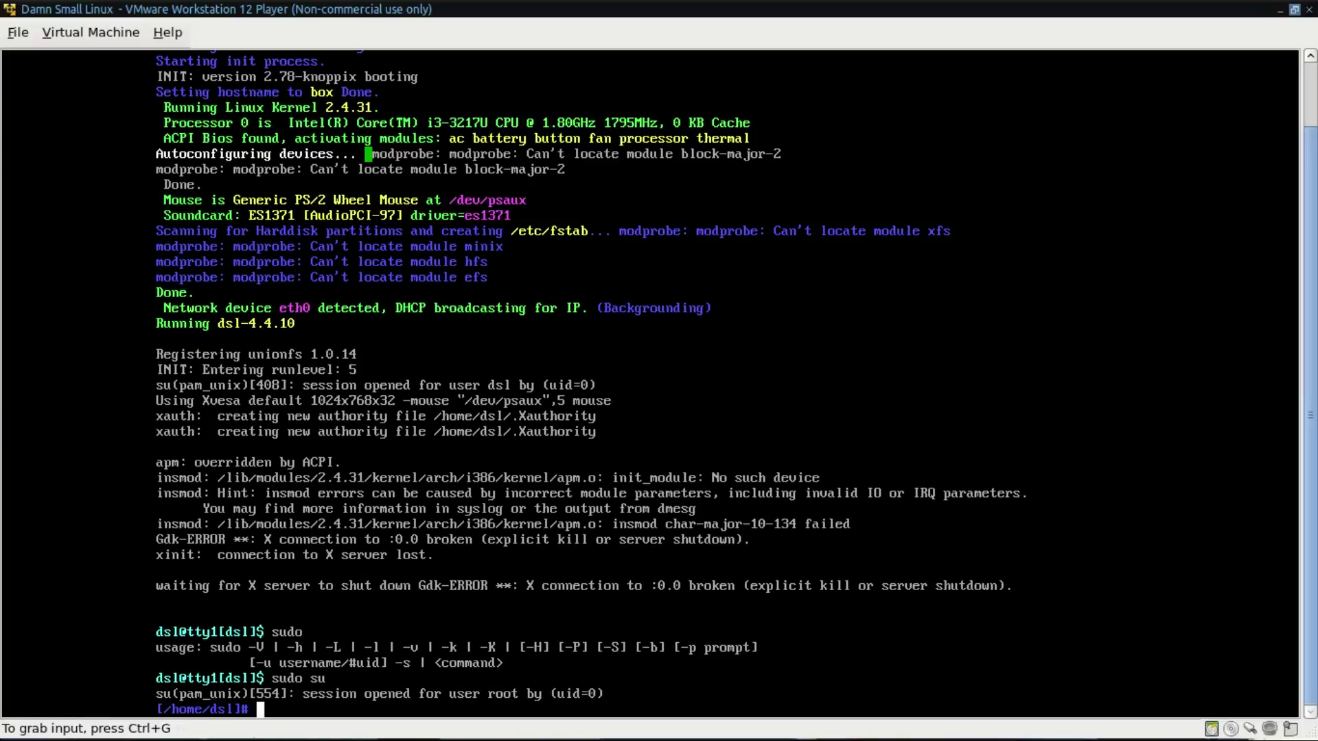
key(ctrl+g)
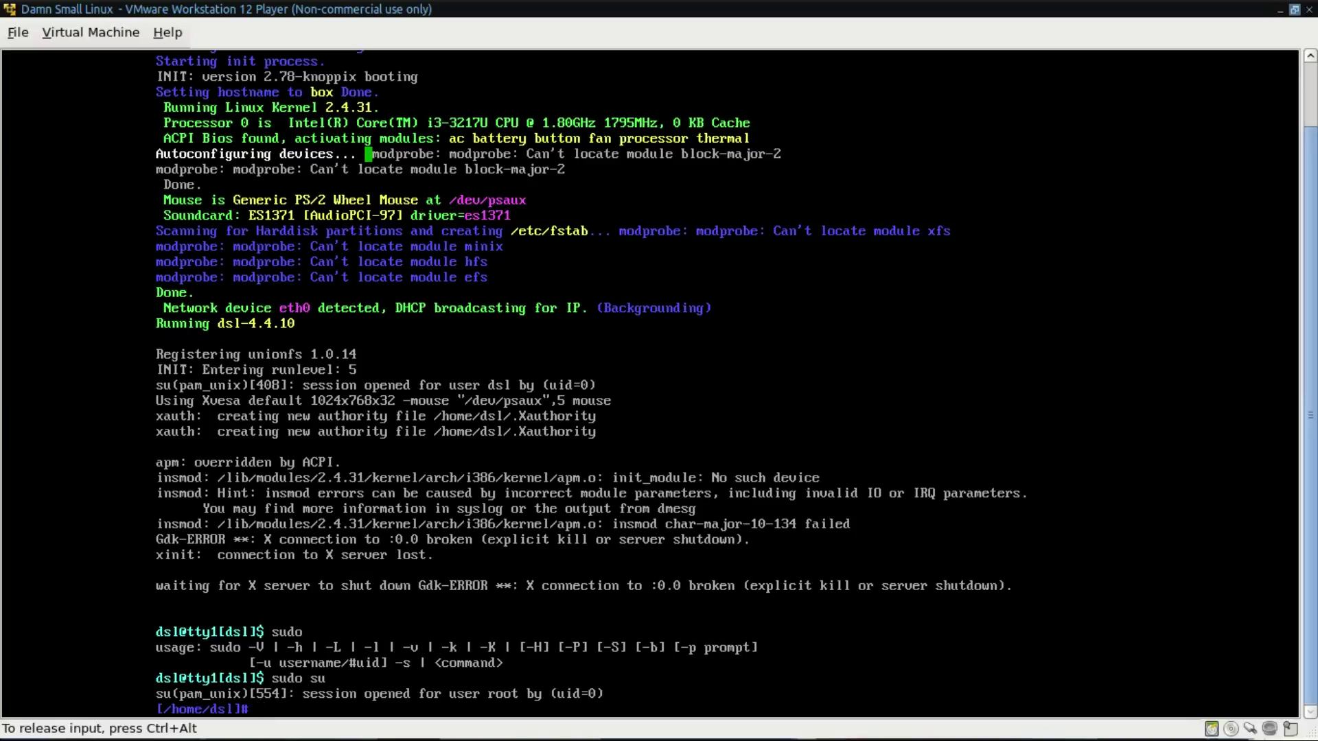
key(ctrl+alt)
key(ctrl+g)
text(-l)
key(Return)
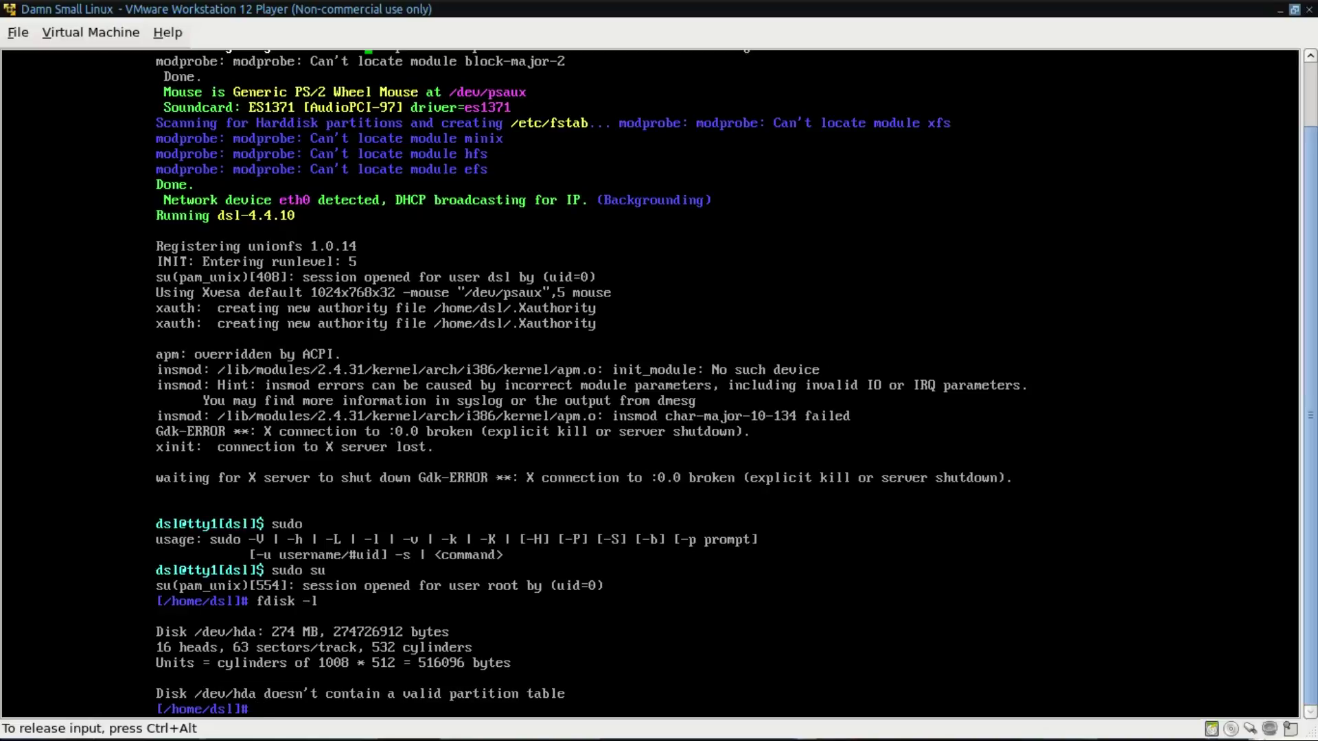
Step: Switch to the Sublime Text notes, shrink the font slightly, and remove the blank line after "Masuk Ke CLI Console DSL"
key(ctrl+alt)
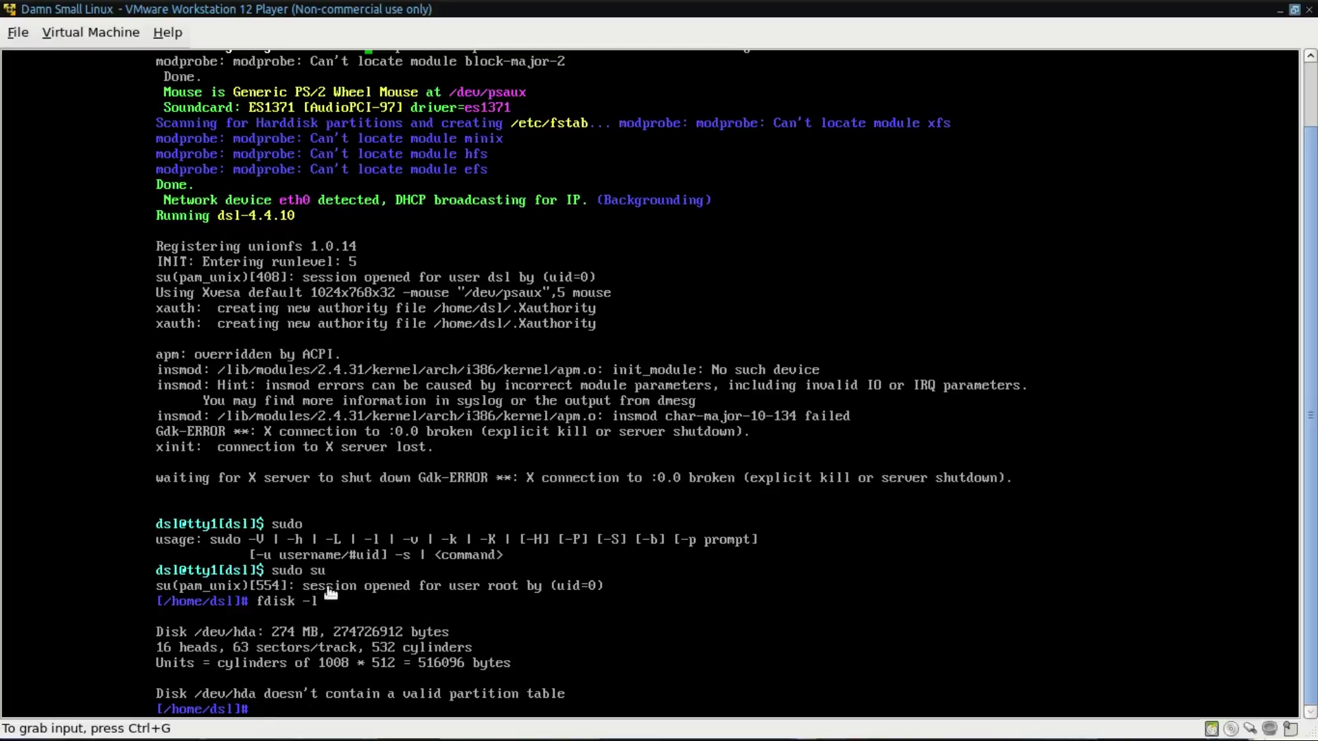
click(572, 543)
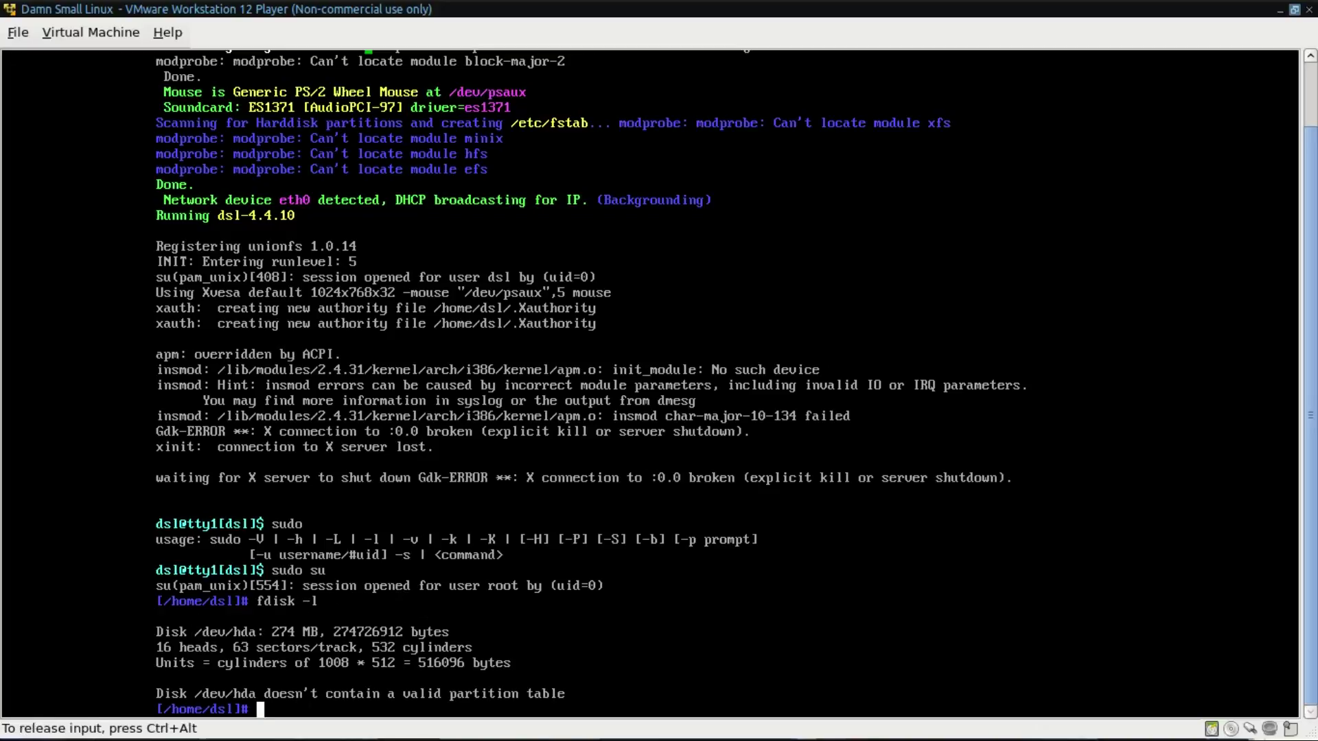
key(ctrl+alt)
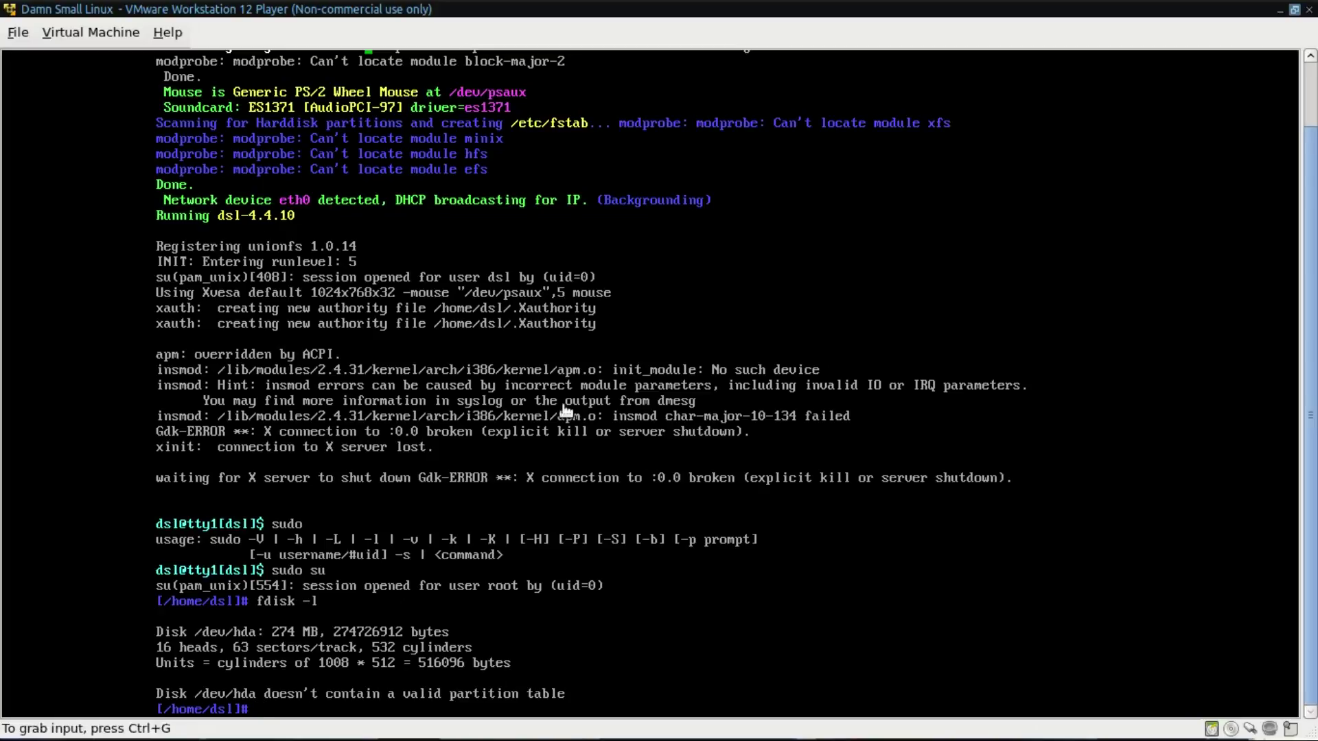
key(alt+Tab)
key(alt+Tab)
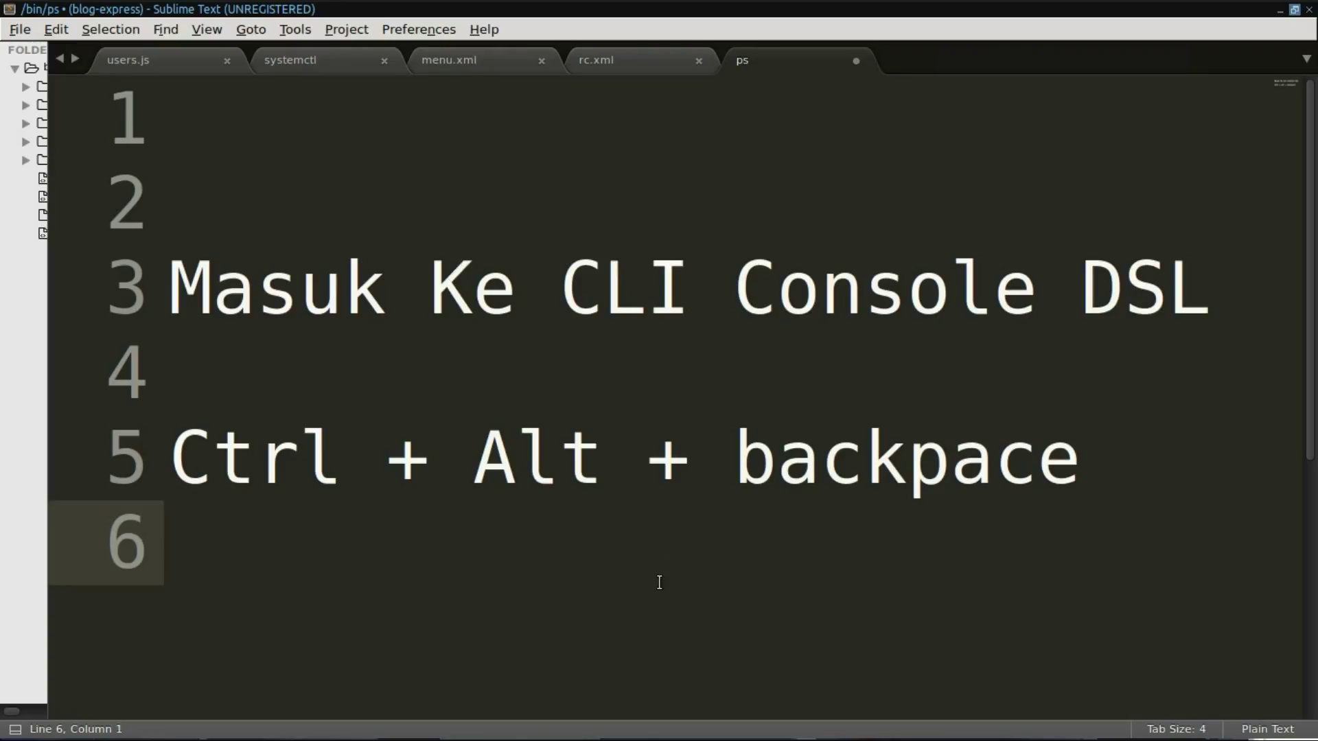
key(ctrl+minus)
key(ctrl+minus)
click(1098, 259)
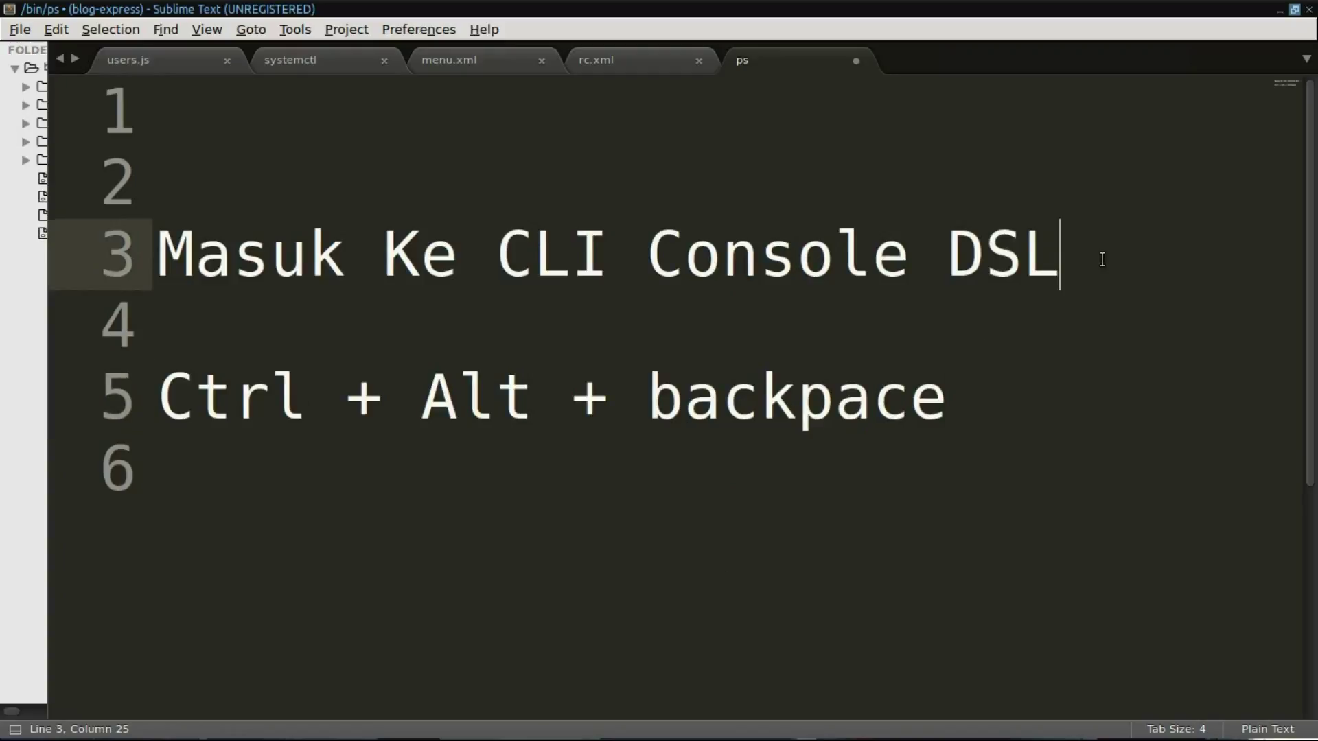
key(Delete)
Step: Turn the "Masuk Ke CLI Console DSL" line into a dash bullet and indent the "Ctrl + Alt + backpace" line two spaces beneath it
click(1082, 313)
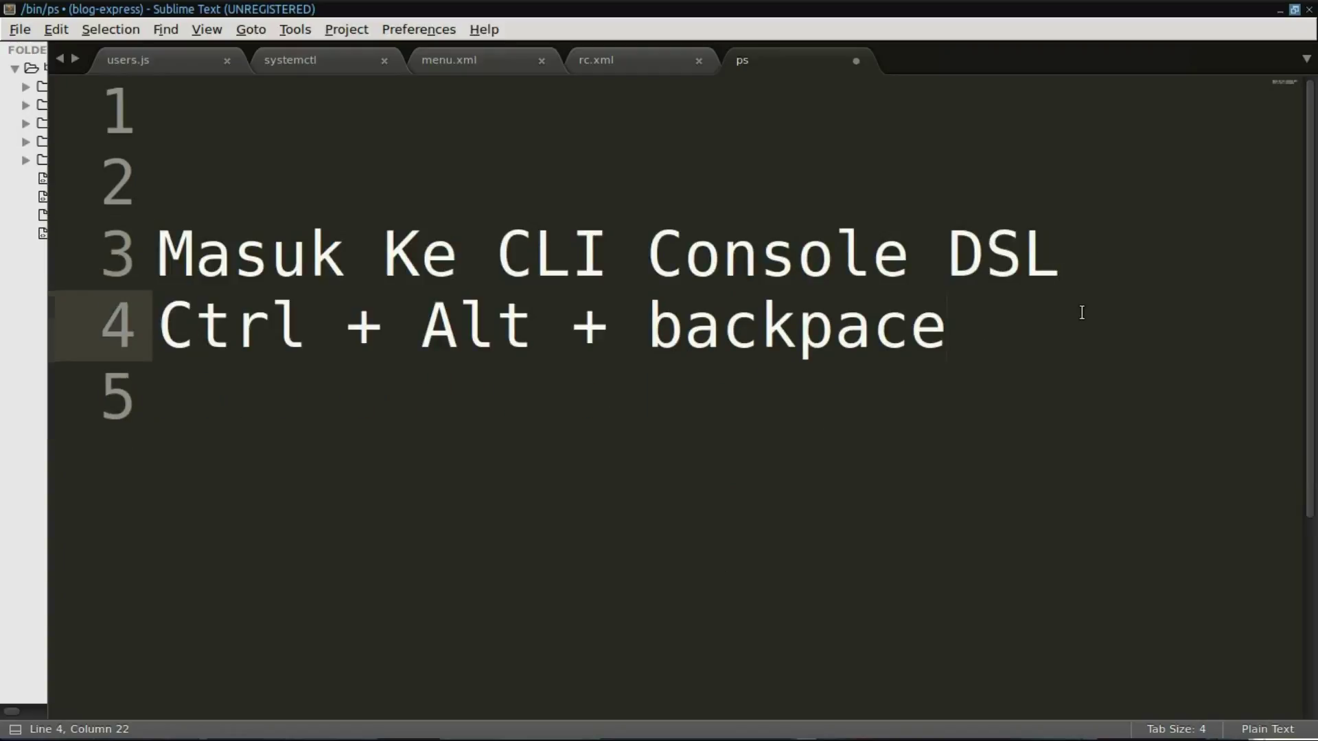
key(Up)
key(Left)
key(Left)
key(Left)
key(Left)
key(Left)
key(Left)
key(Left)
key(Left)
key(Left)
key(Left)
key(Left)
key(Left)
key(Left)
key(Left)
key(Left)
key(Left)
key(Left)
key(Left)
key(Left)
key(Left)
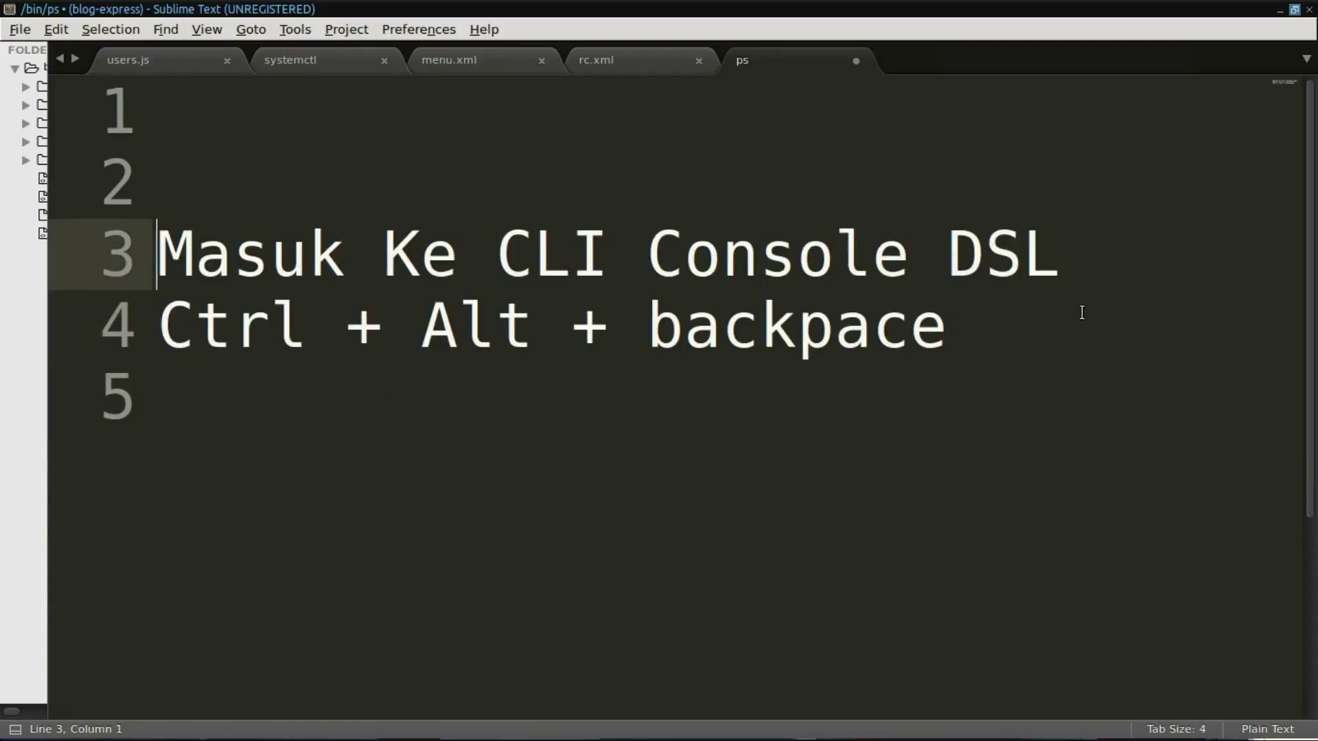
text(-)
key(Down)
key(Left)
key(Left)
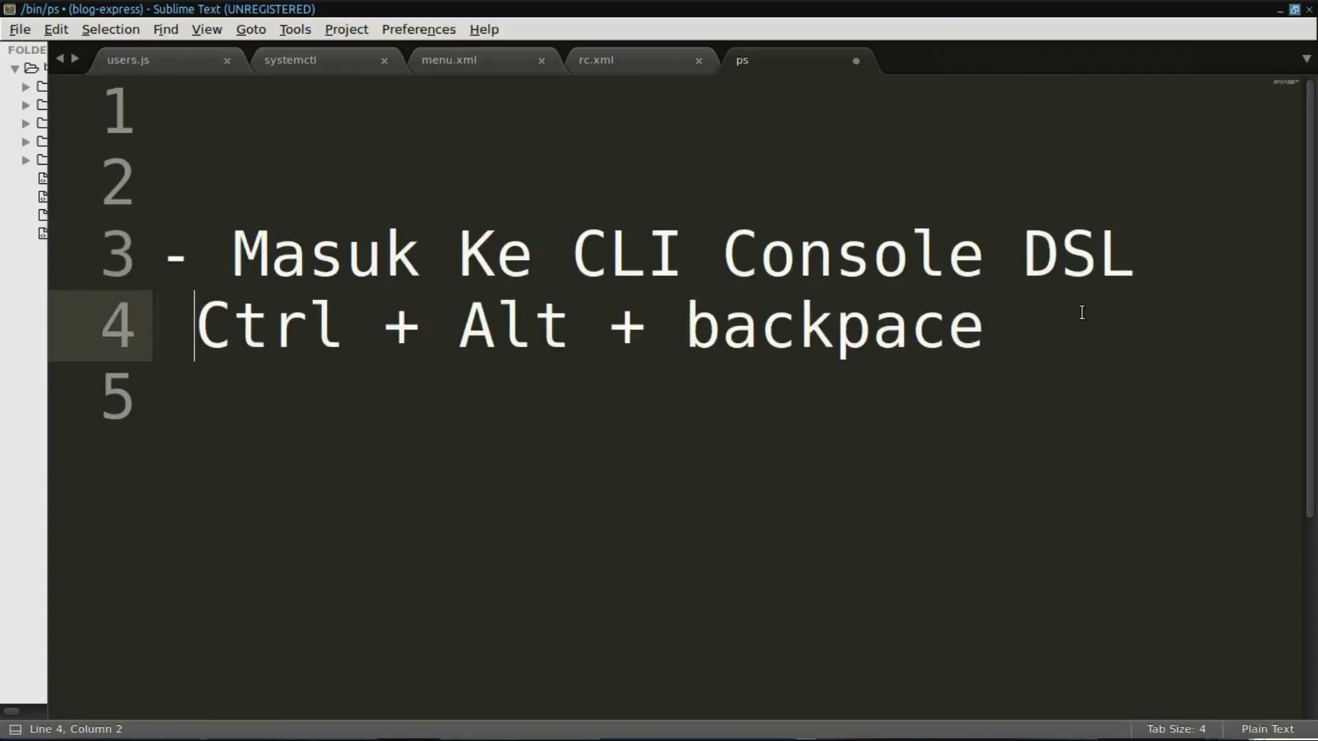
Step: Add a dash bullet "Masuk Sebagai root" with the command "sudo su" on an indented line beneath it
key(Down)
text(- )
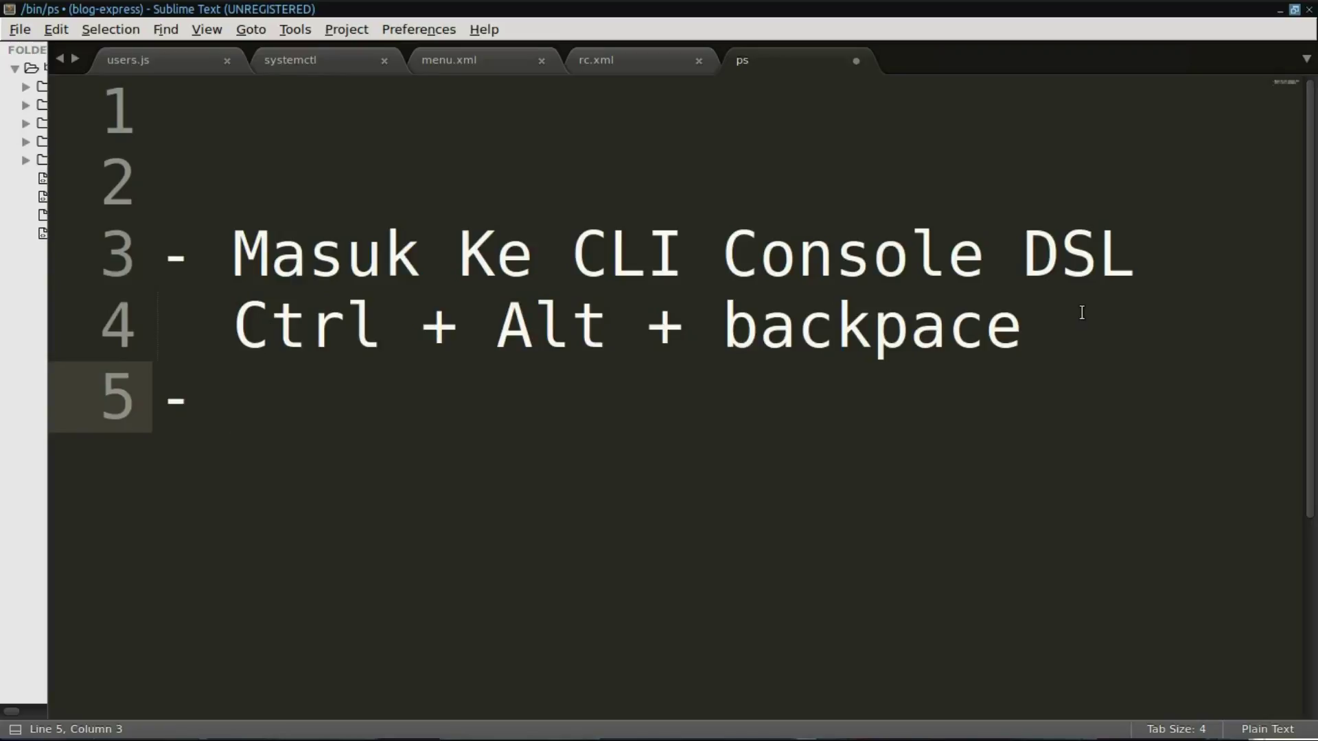
text(Masuk Sebagai root)
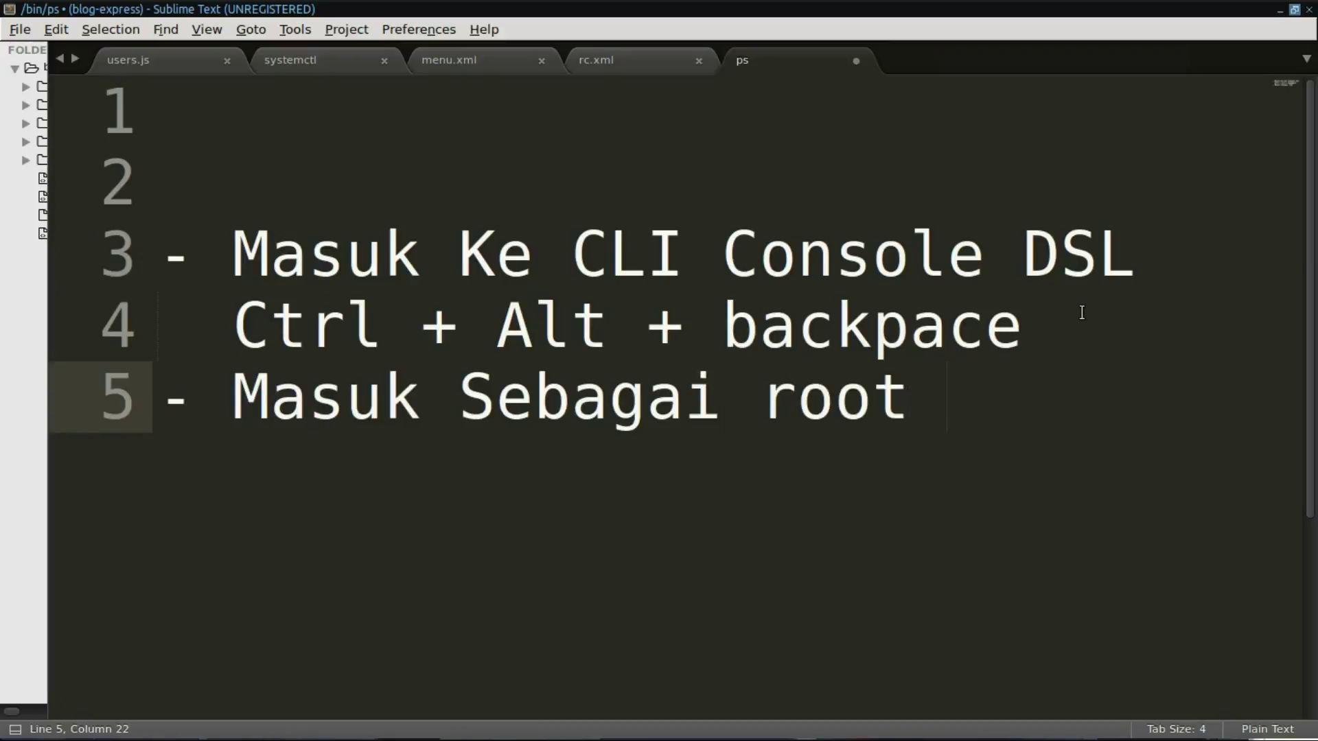
key(Return)
key(Tab)
key(BackSpace)
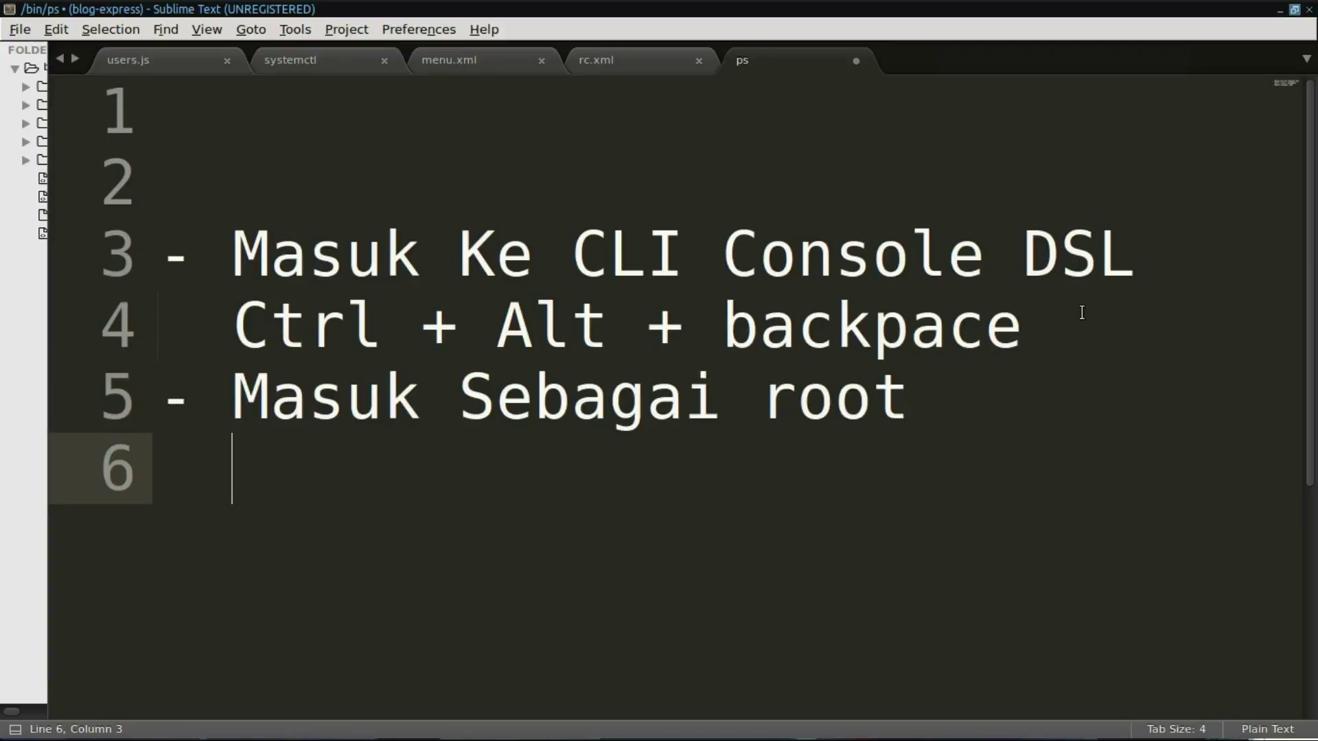
text(Sudo)
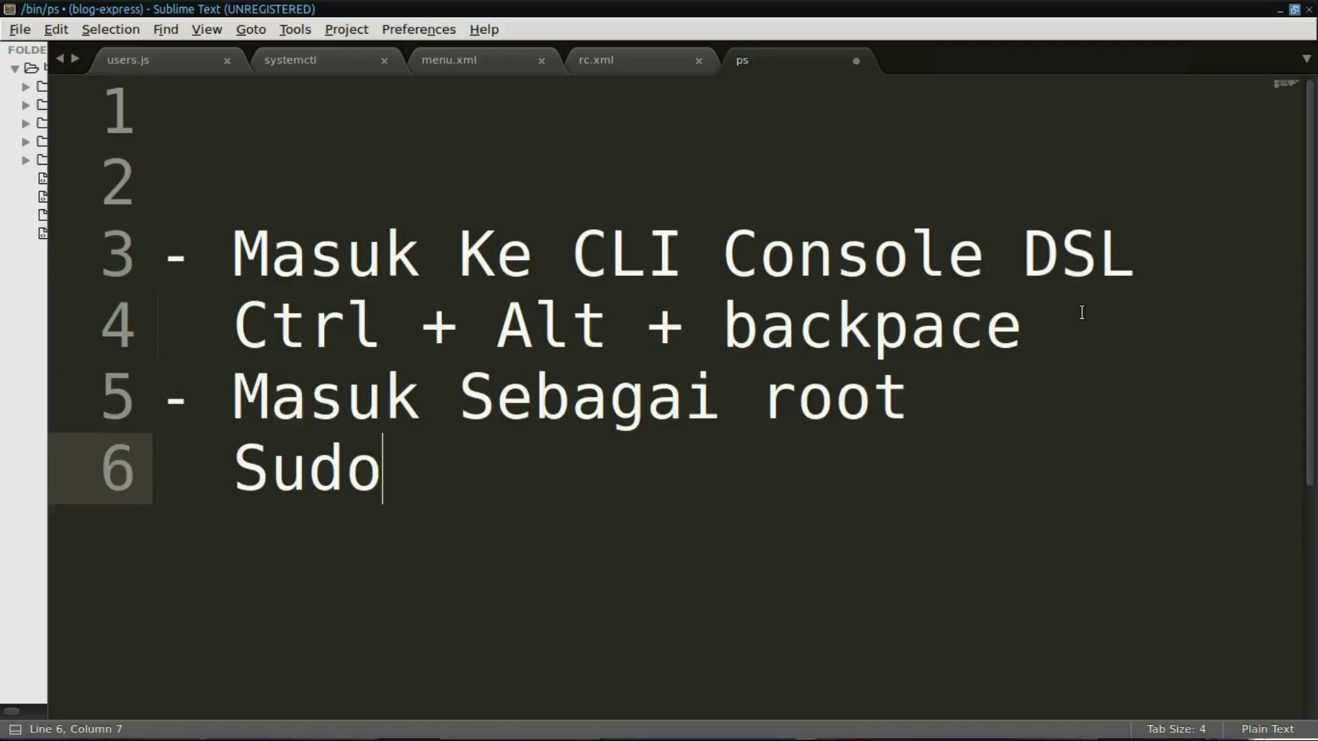
key(BackSpace)
key(BackSpace)
key(BackSpace)
key(BackSpace)
text(sudo s)
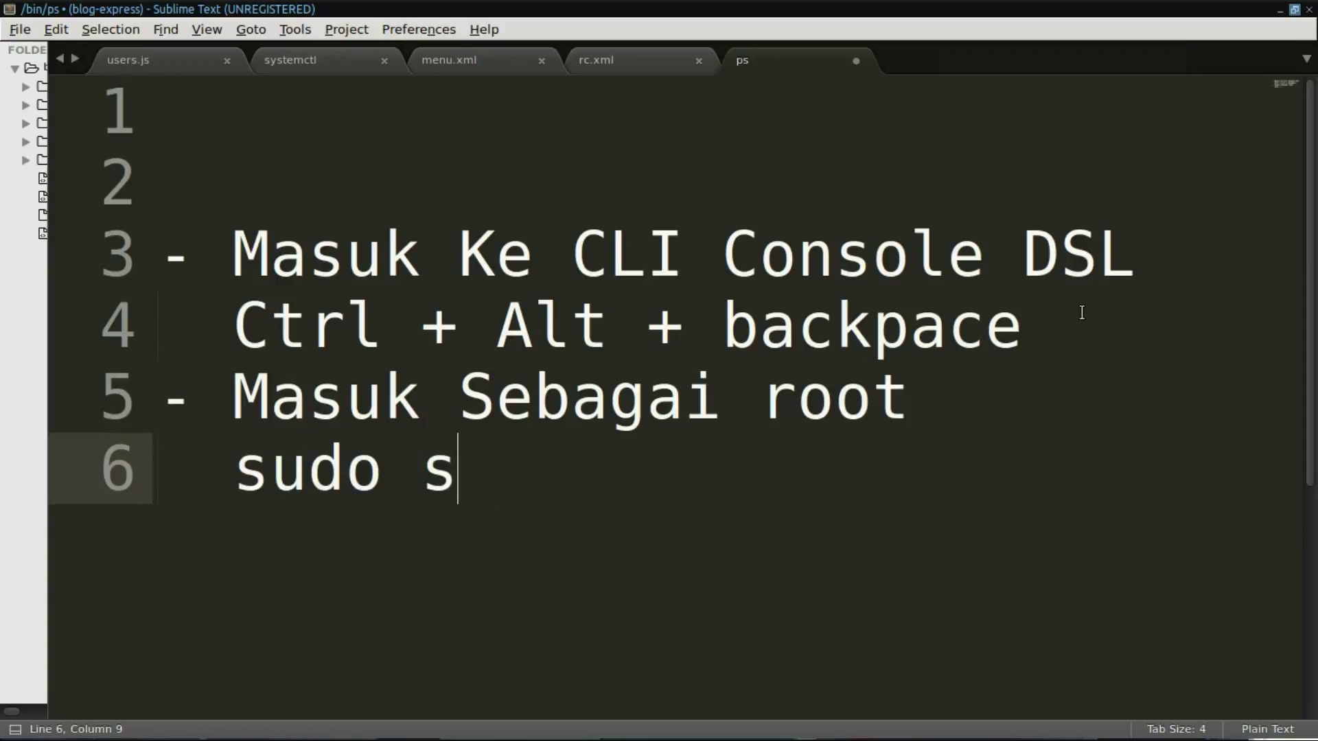
text(u)
Step: Add another unindented dash bullet below "sudo su" containing "fdisk -l"
key(Return)
key(BackSpace)
key(BackSpace)
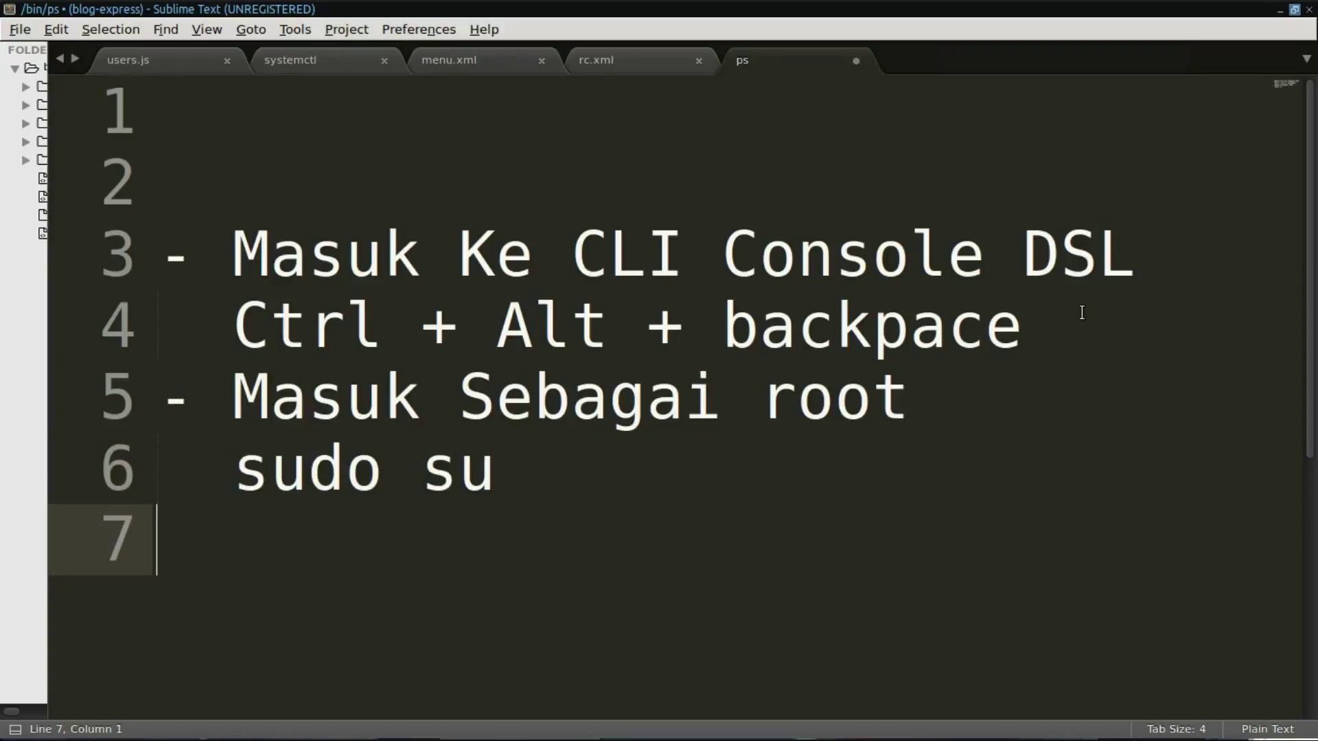
text(-)
key(Tab)
key(BackSpace)
text(fd)
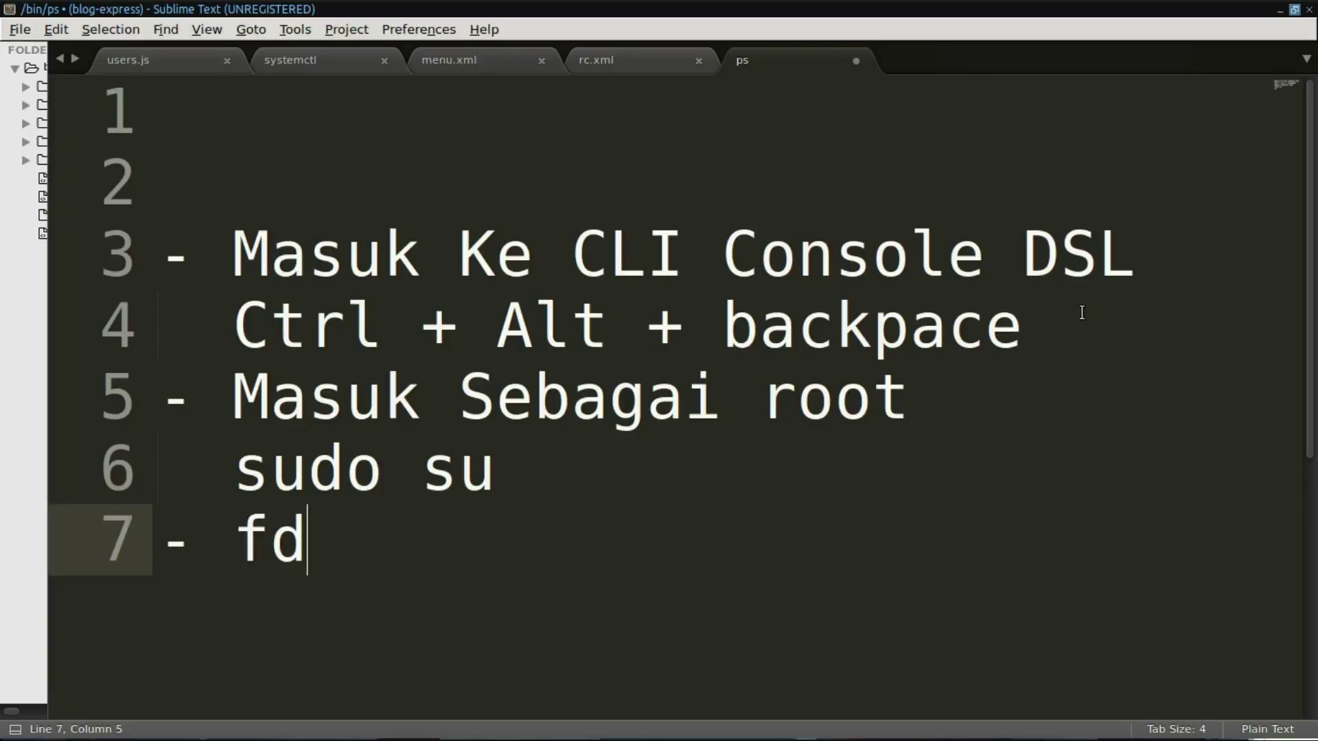
text(isk -l)
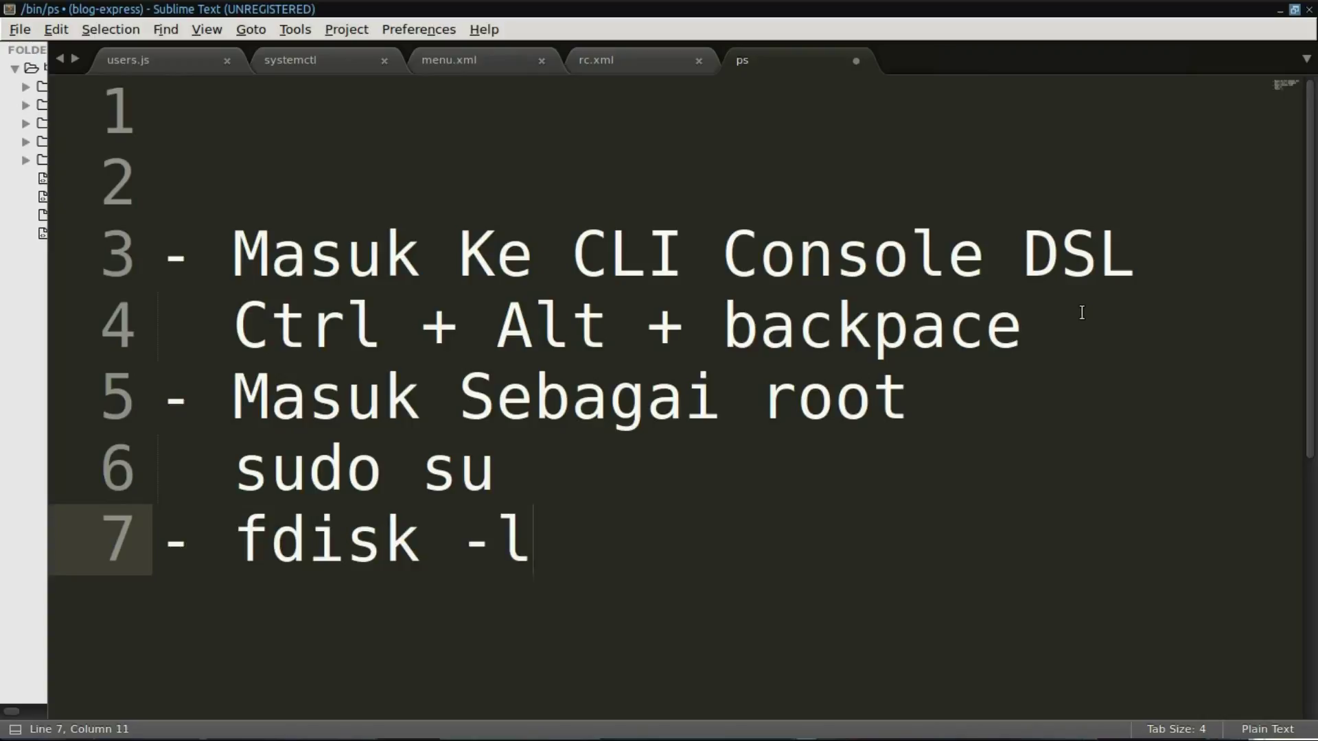
Step: Replace the last bullet's text with "cek list partisi tersedia" and place "fdisk -l" on an indented line beneath it
key(BackSpace)
key(BackSpace)
key(Left)
key(Left)
key(Left)
key(Left)
key(Left)
key(Left)
key(Left)
key(Left)
key(shift+Right)
key(shift+Right)
key(shift+Right)
key(shift+Right)
key(shift+Right)
key(shift+Right)
key(shift+Right)
key(shift+Right)
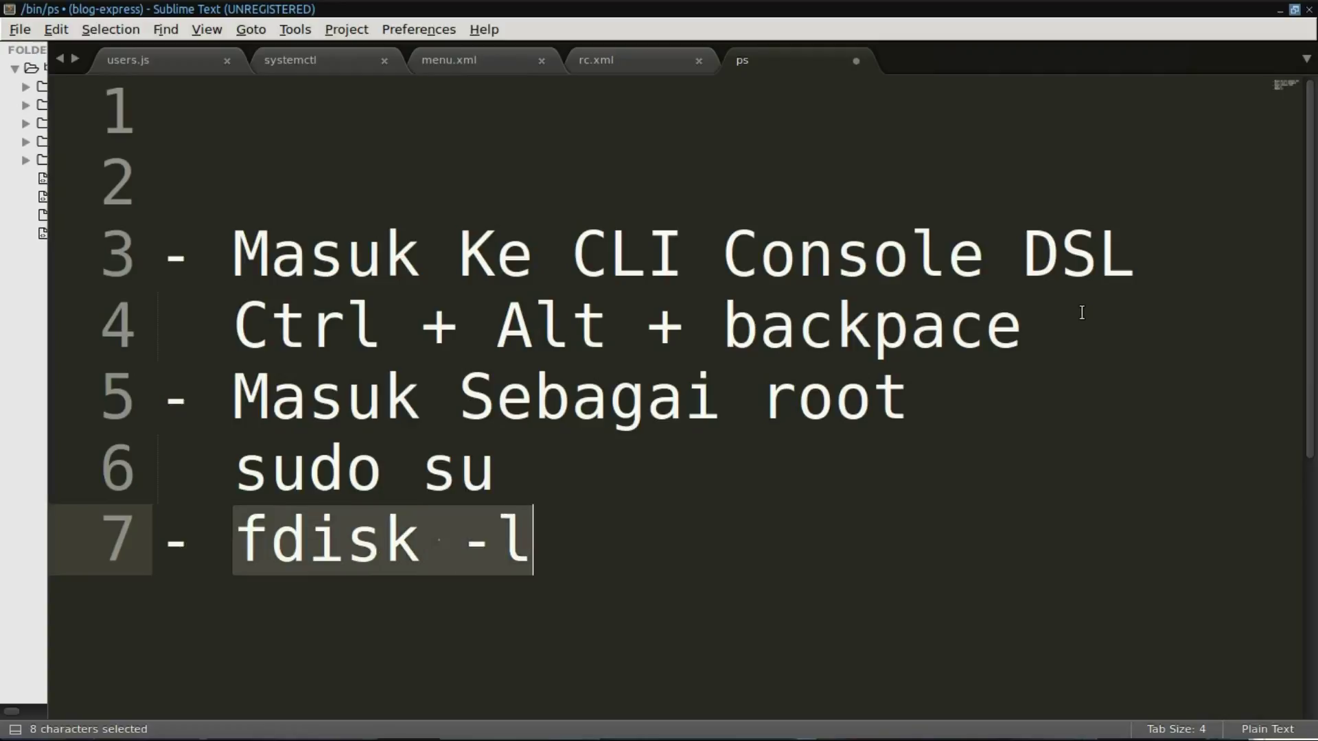
key(ctrl+x)
text(cek list partisi tr)
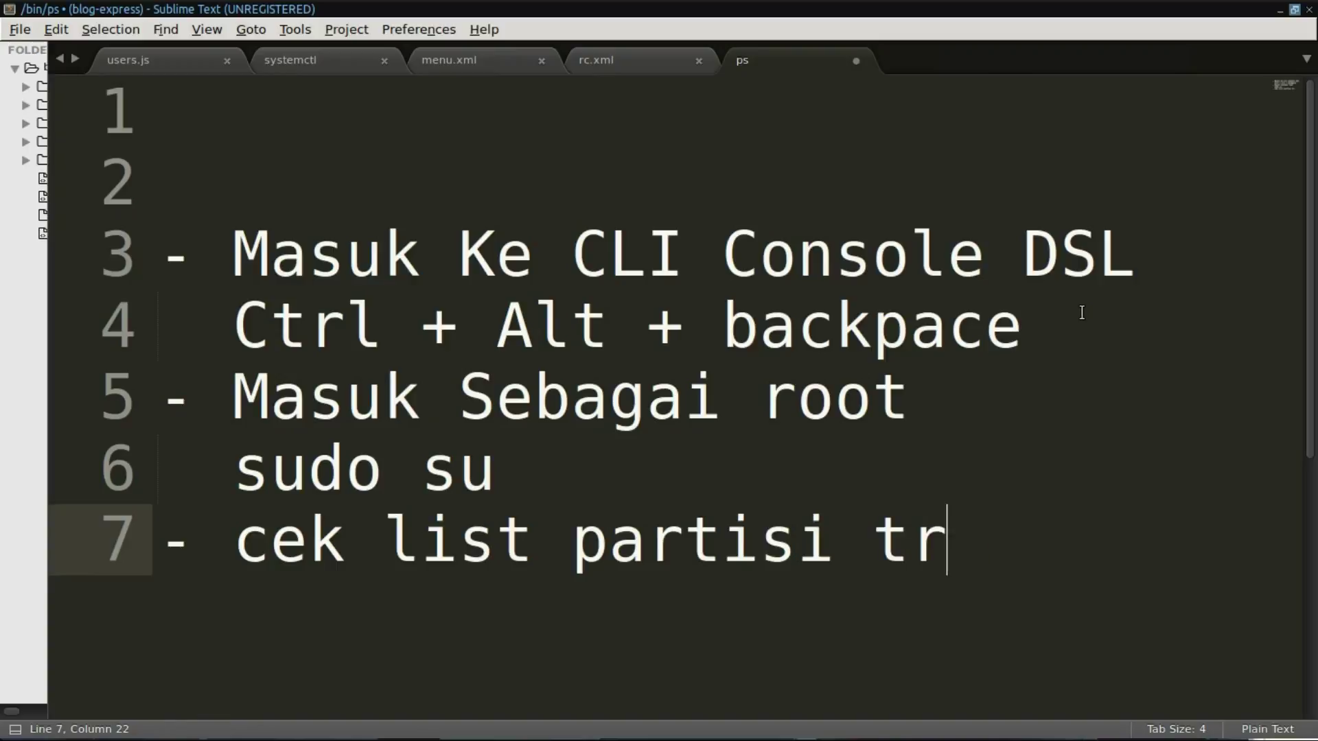
key(BackSpace)
text(ersi)
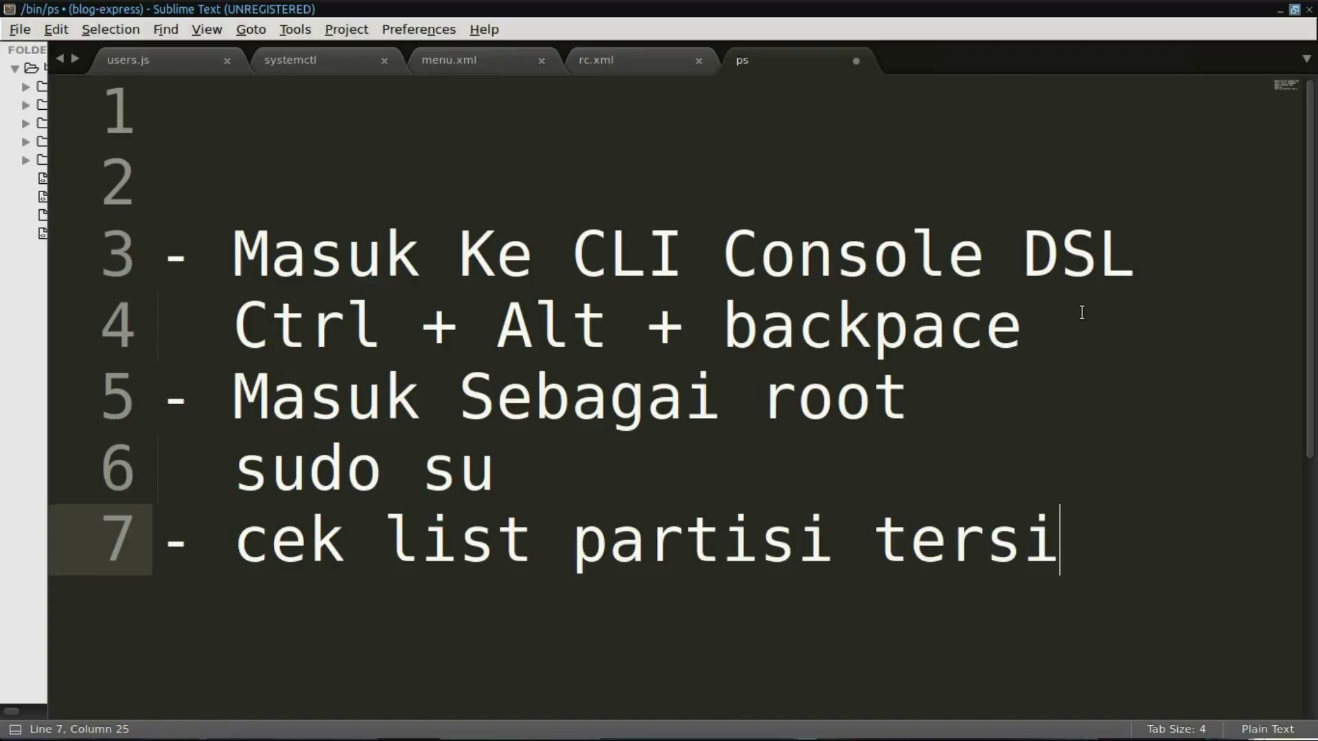
key(BackSpace)
text(edia)
key(Return)
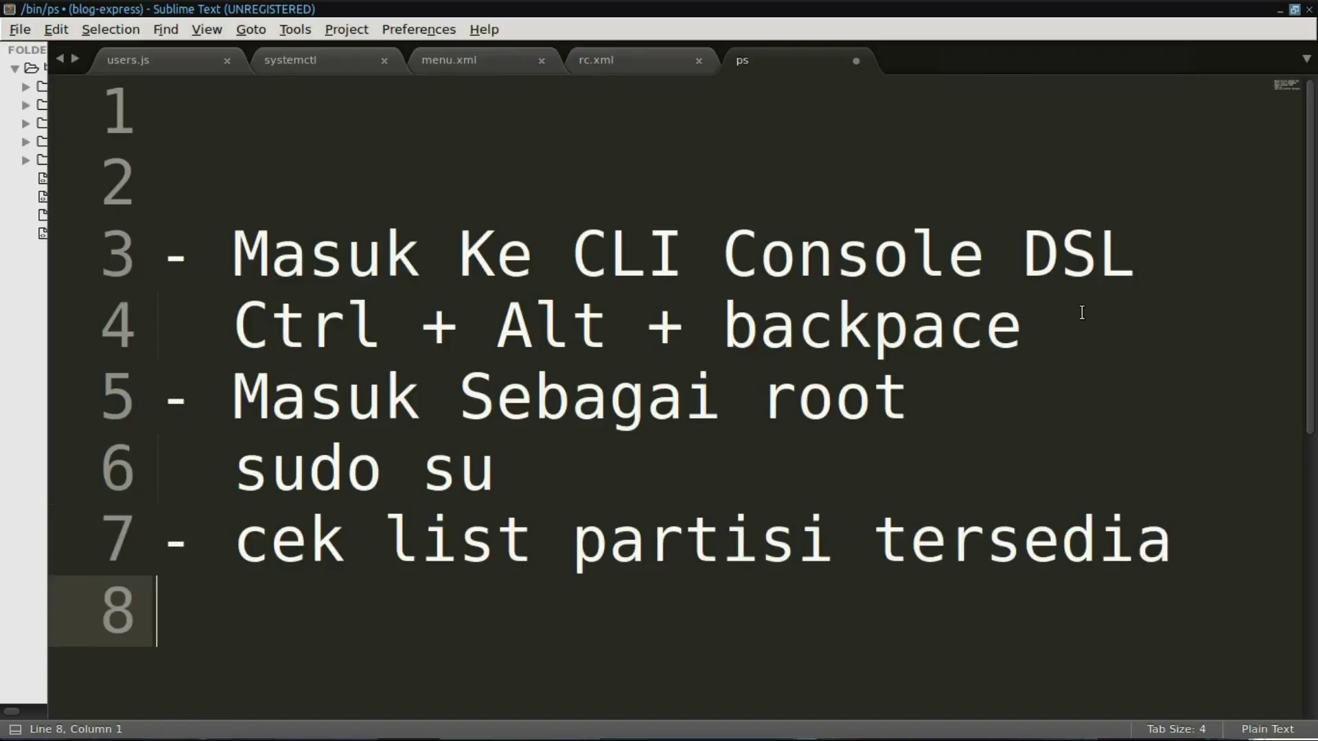
text(fdisk -l)
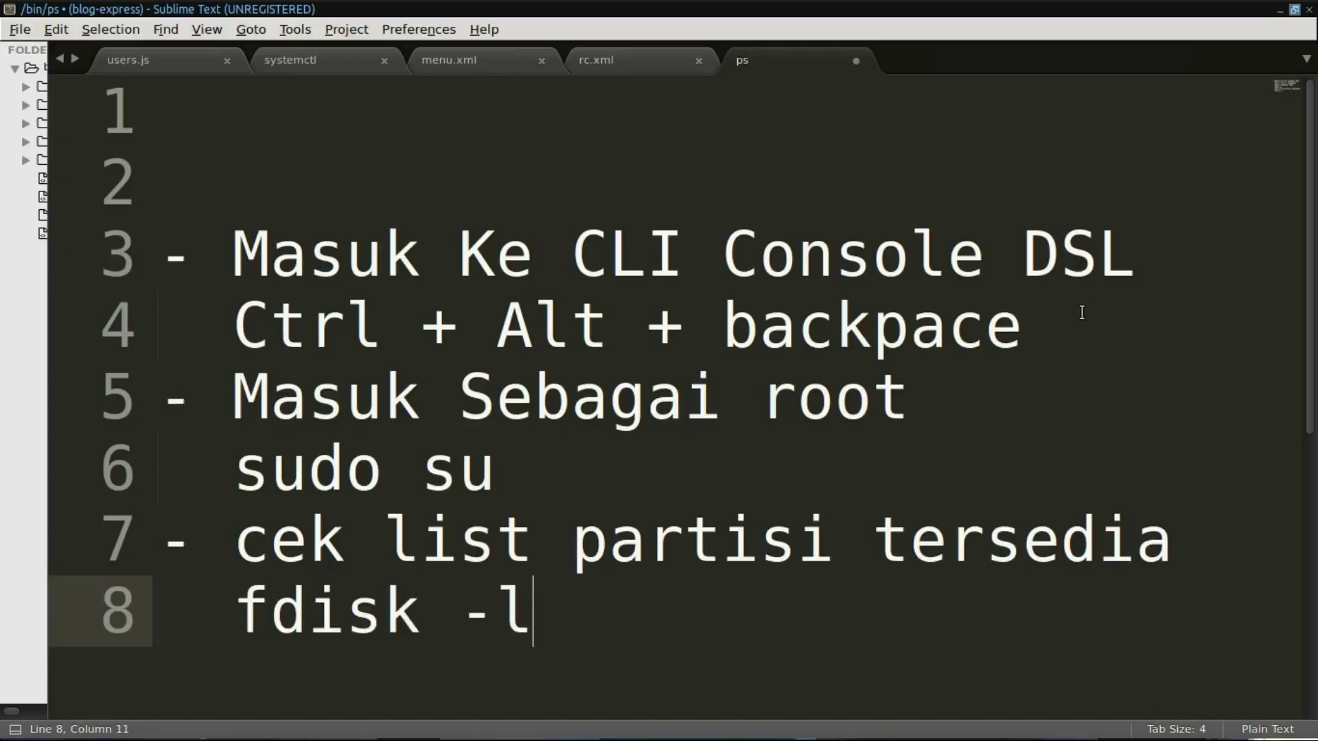
key(Return)
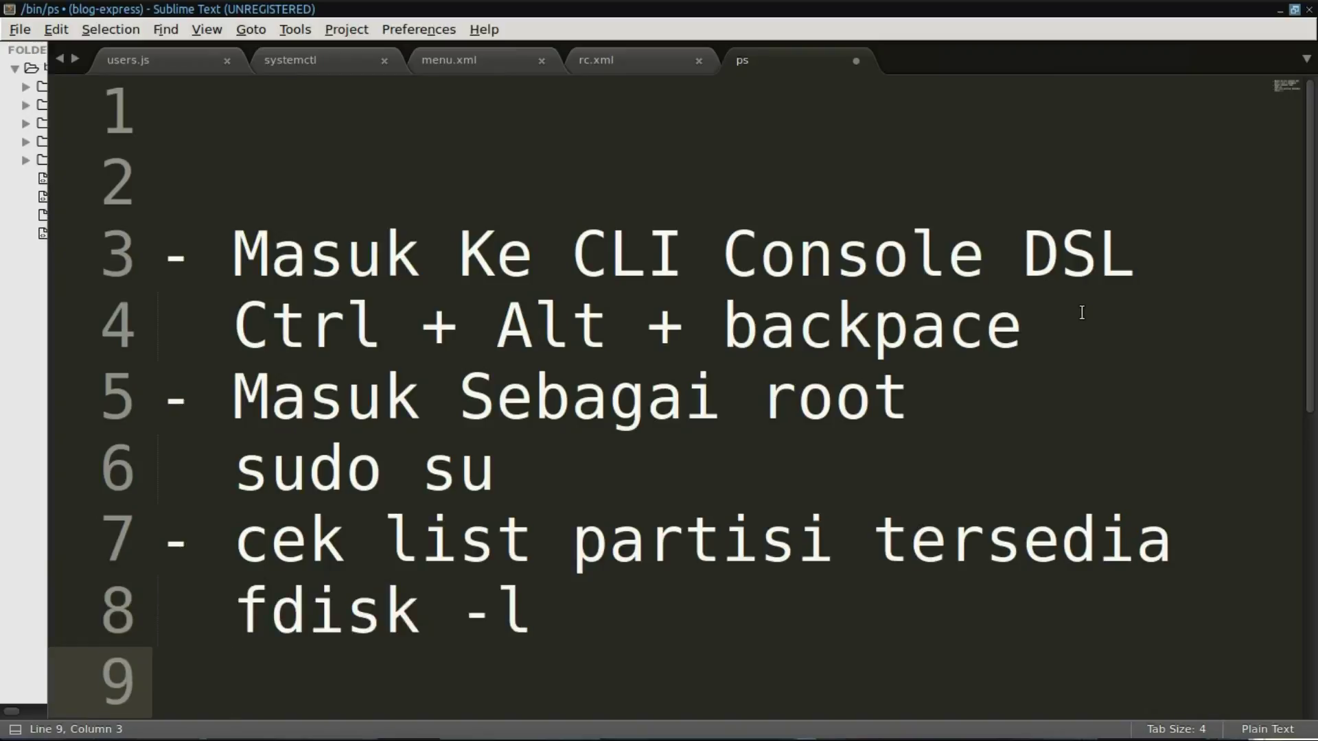
Step: Switch back to the Damn Small Linux virtual machine and leave the reverse history search for a fresh root prompt
key(alt+Tab)
key(alt+Tab)
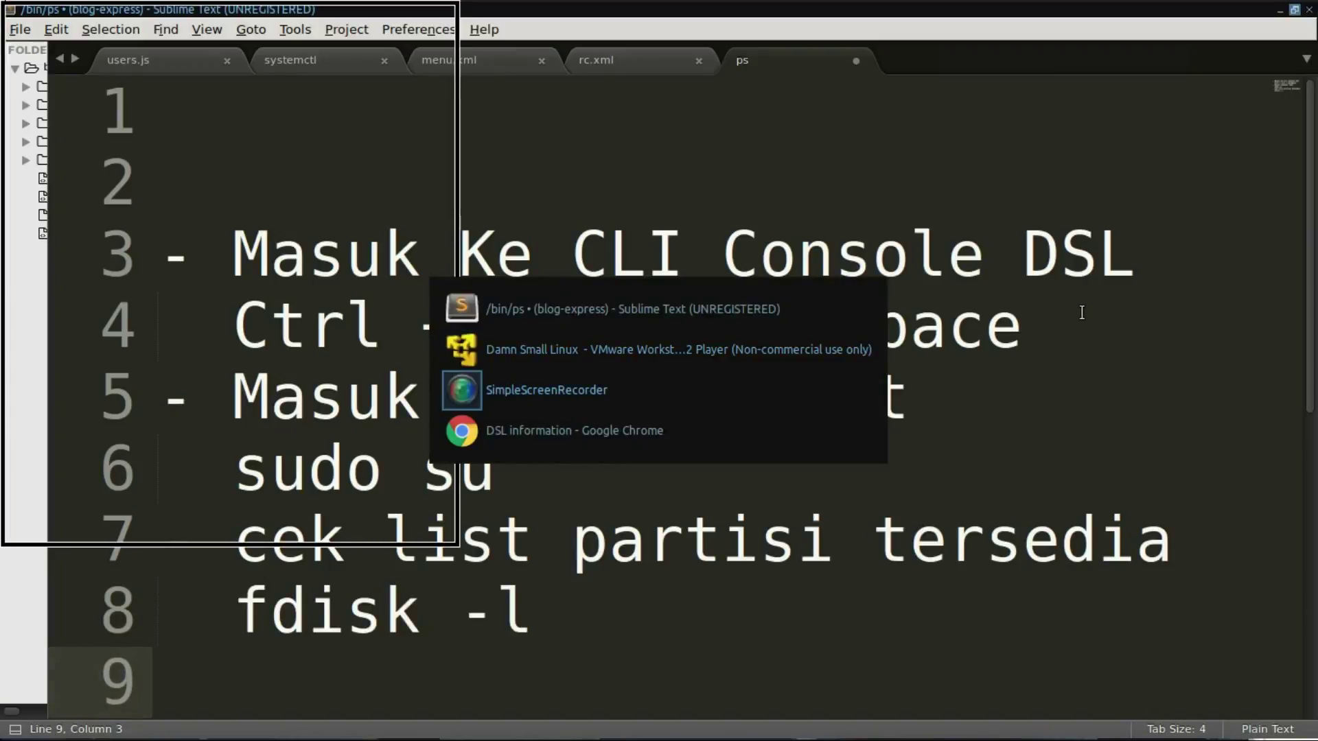
key(alt+Tab)
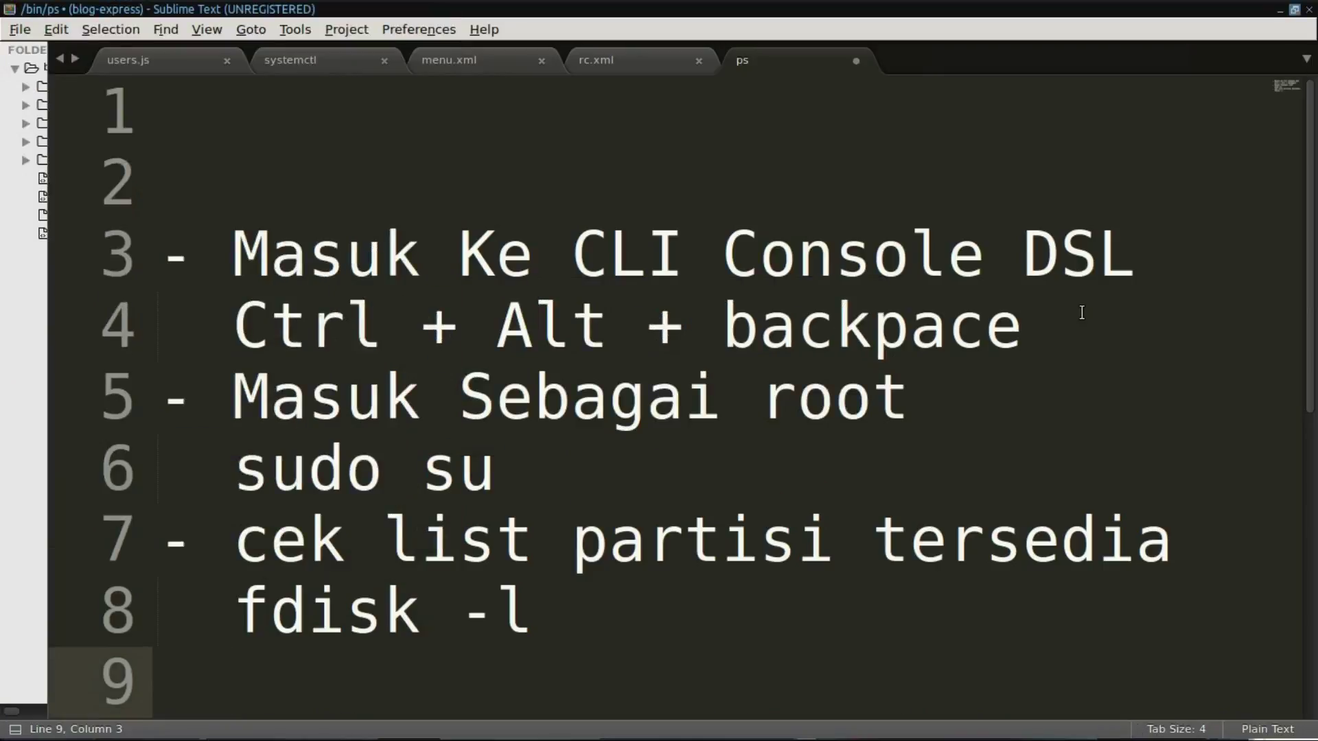
key(alt+Tab)
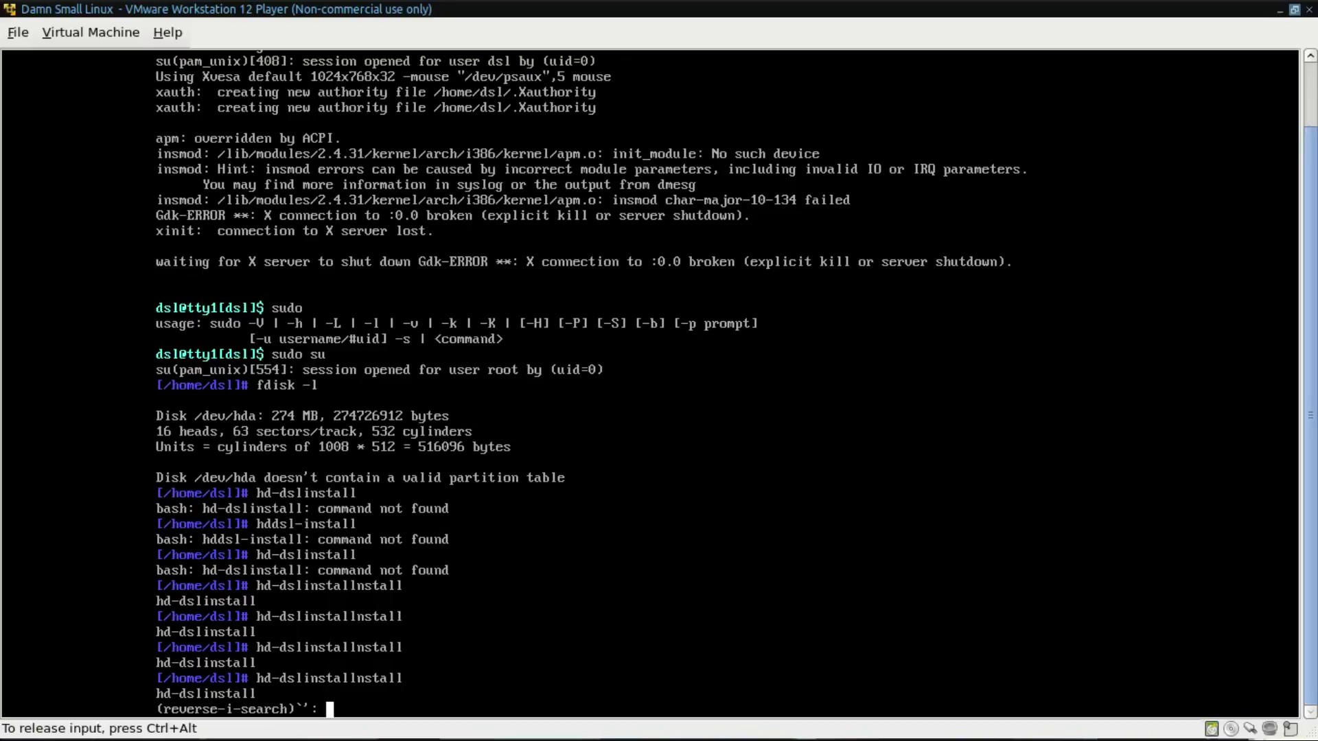
key(Return)
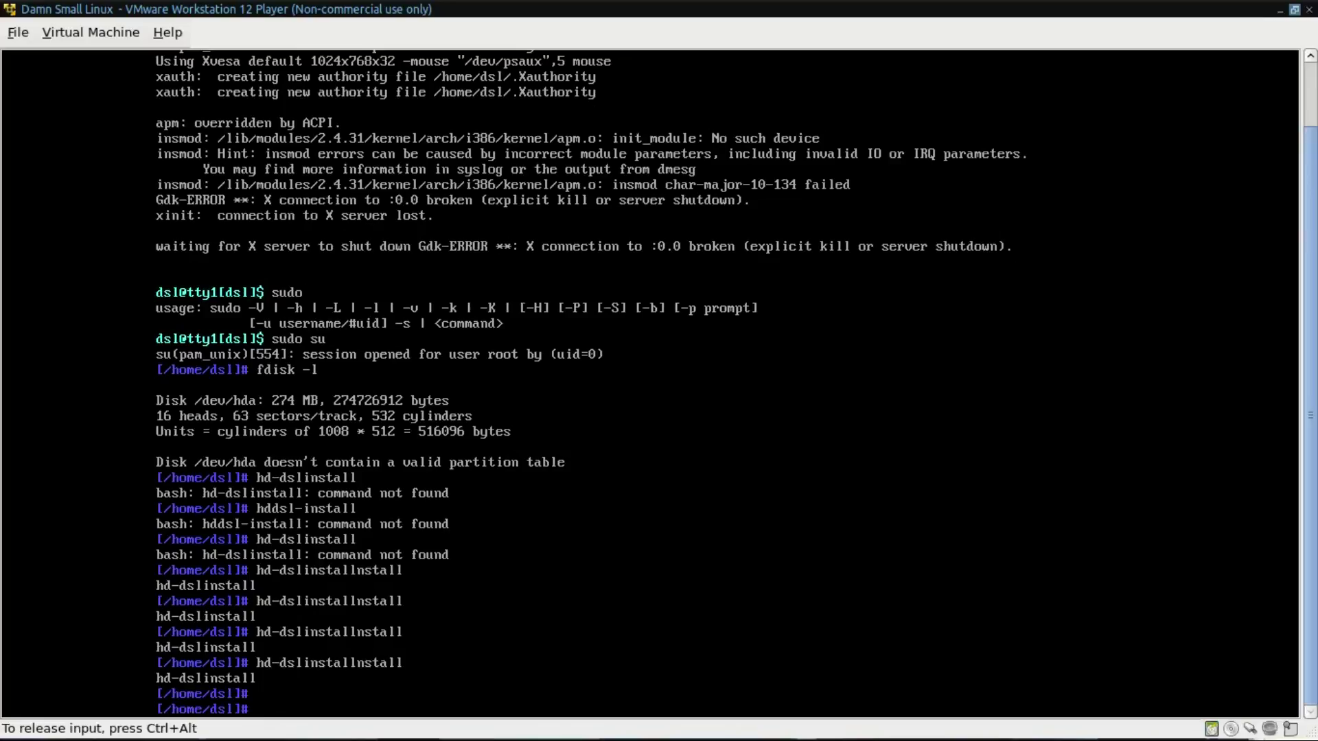
Step: Switch to the Sublime Text notes and correct the command under "Install DSL" to "dsl-hdinstall"
key(alt+Tab)
key(alt+Tab)
key(alt+Tab)
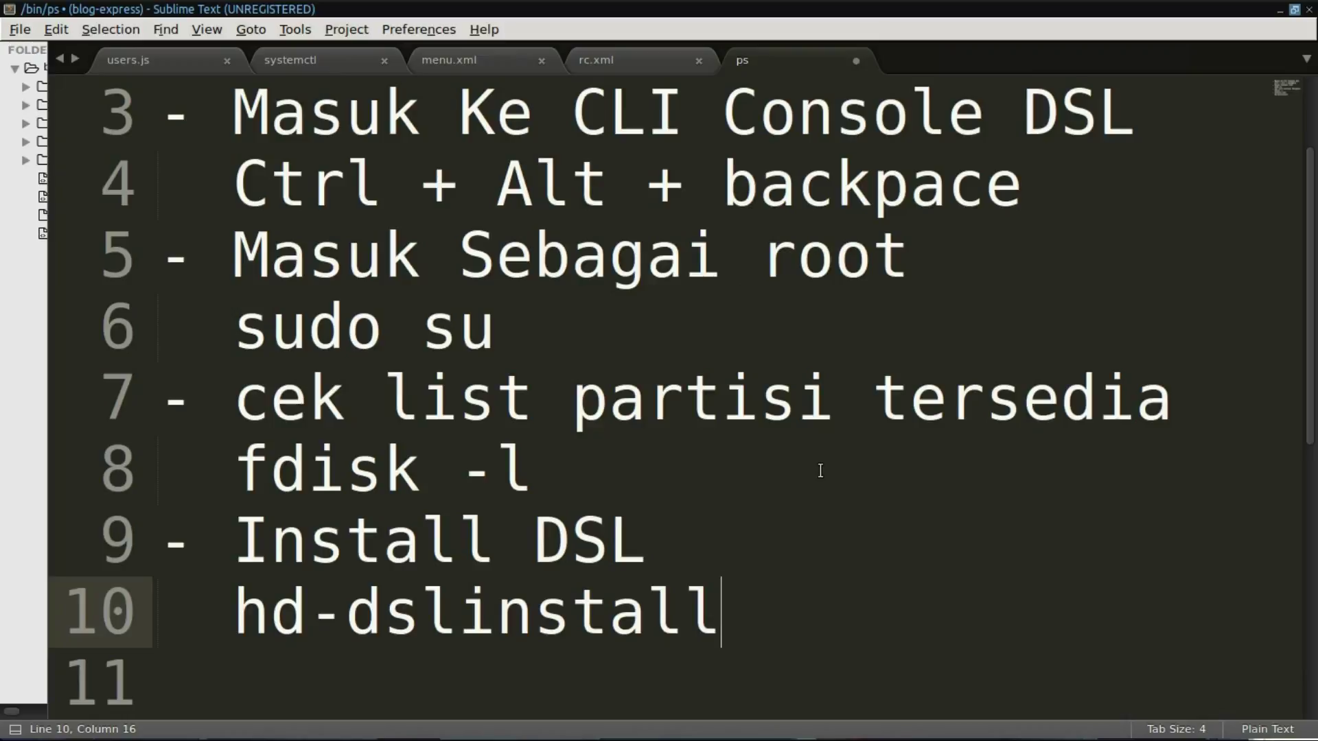
click(458, 610)
key(shift+Left)
key(shift+Left)
key(shift+Left)
key(ctrl+x)
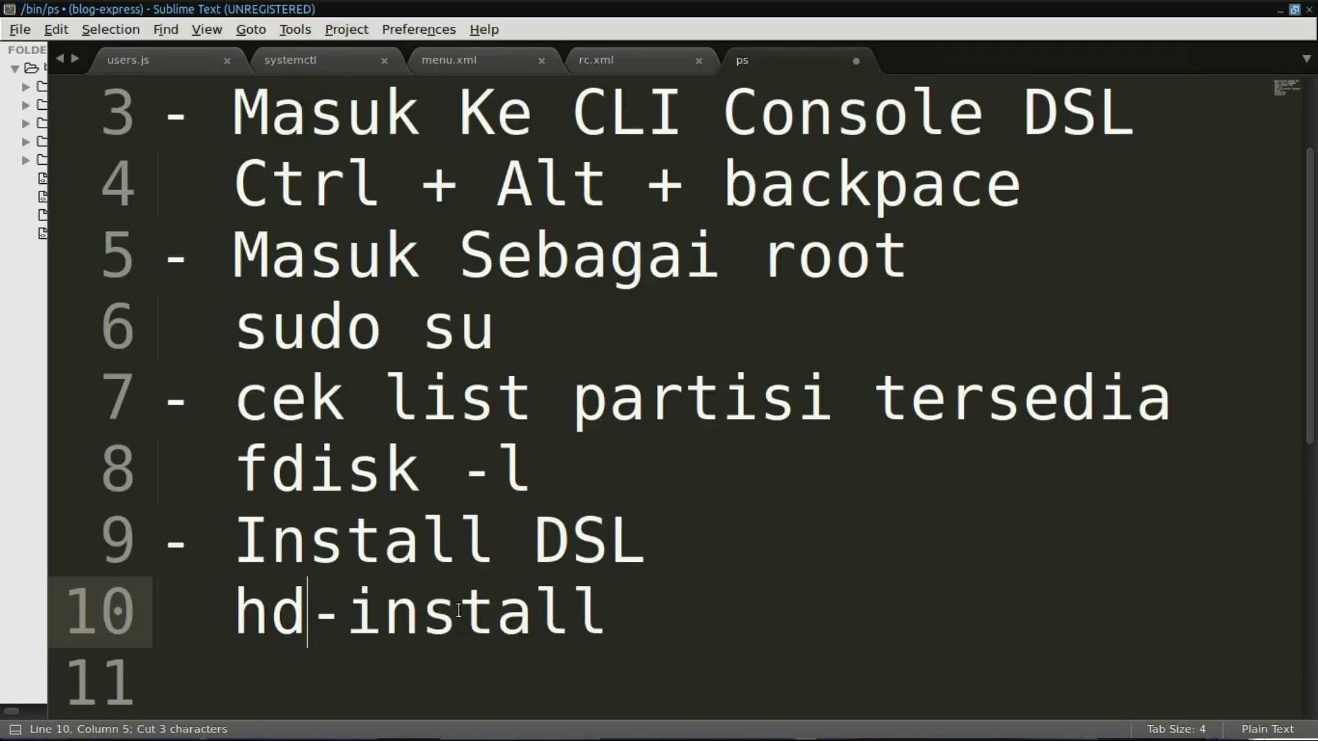
key(BackSpace)
key(BackSpace)
key(ctrl+v)
text(hd)
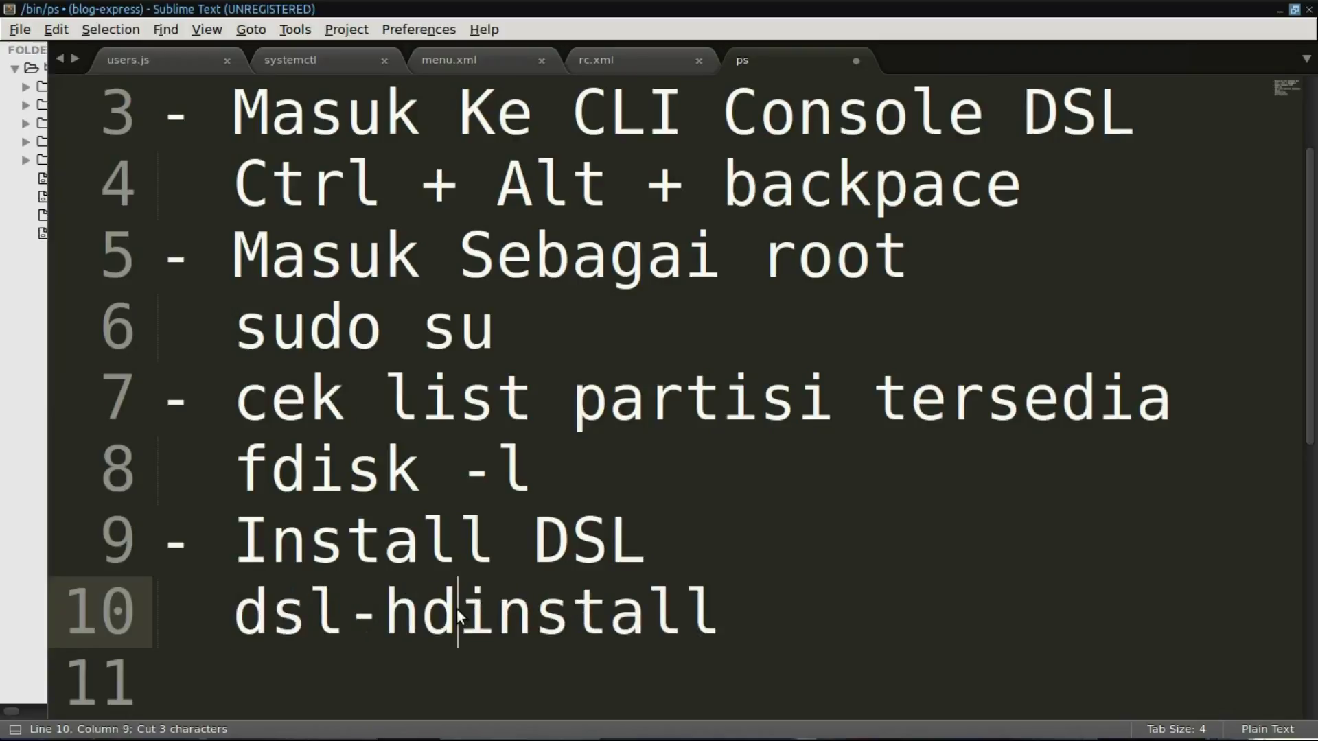
key(Right)
key(Right)
key(Right)
key(Right)
key(Right)
key(Right)
key(Right)
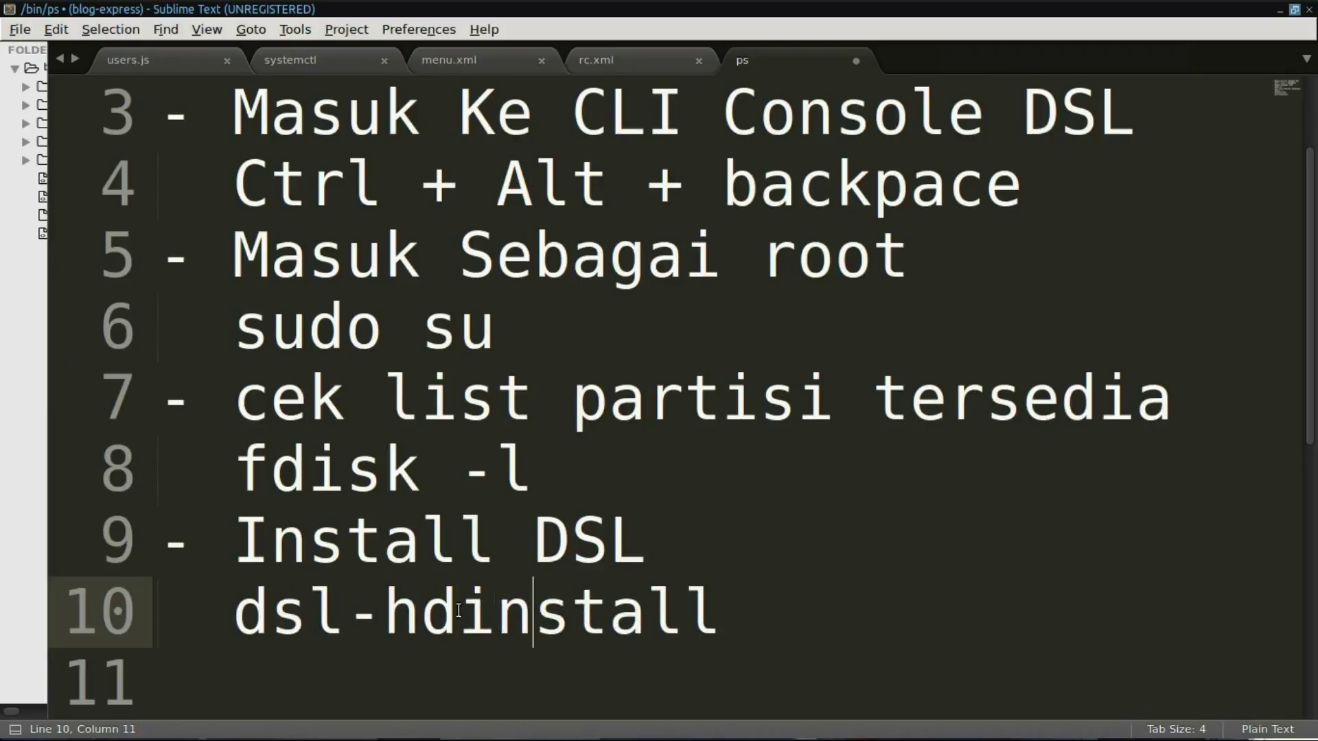
Step: Return to the Damn Small Linux console and start the hard drive installer with "dsl-hdinstall"
key(alt+Tab)
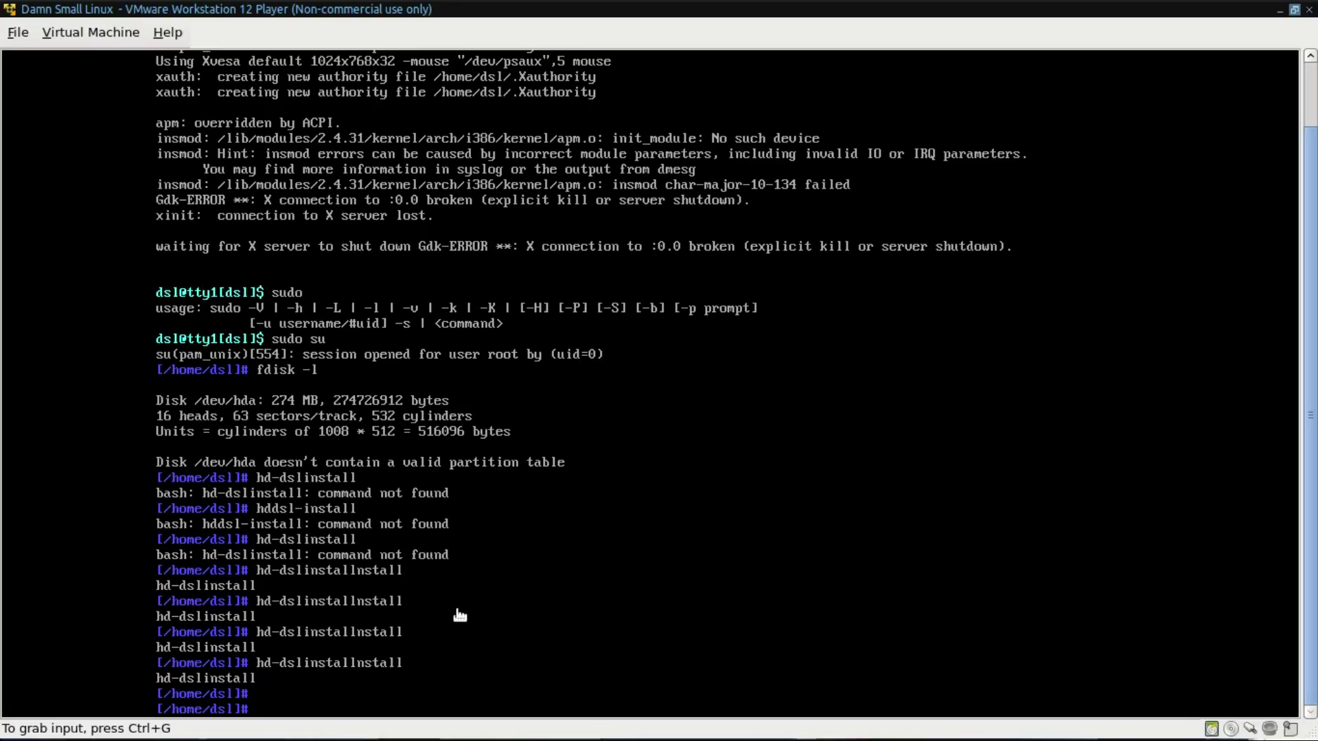
click(460, 616)
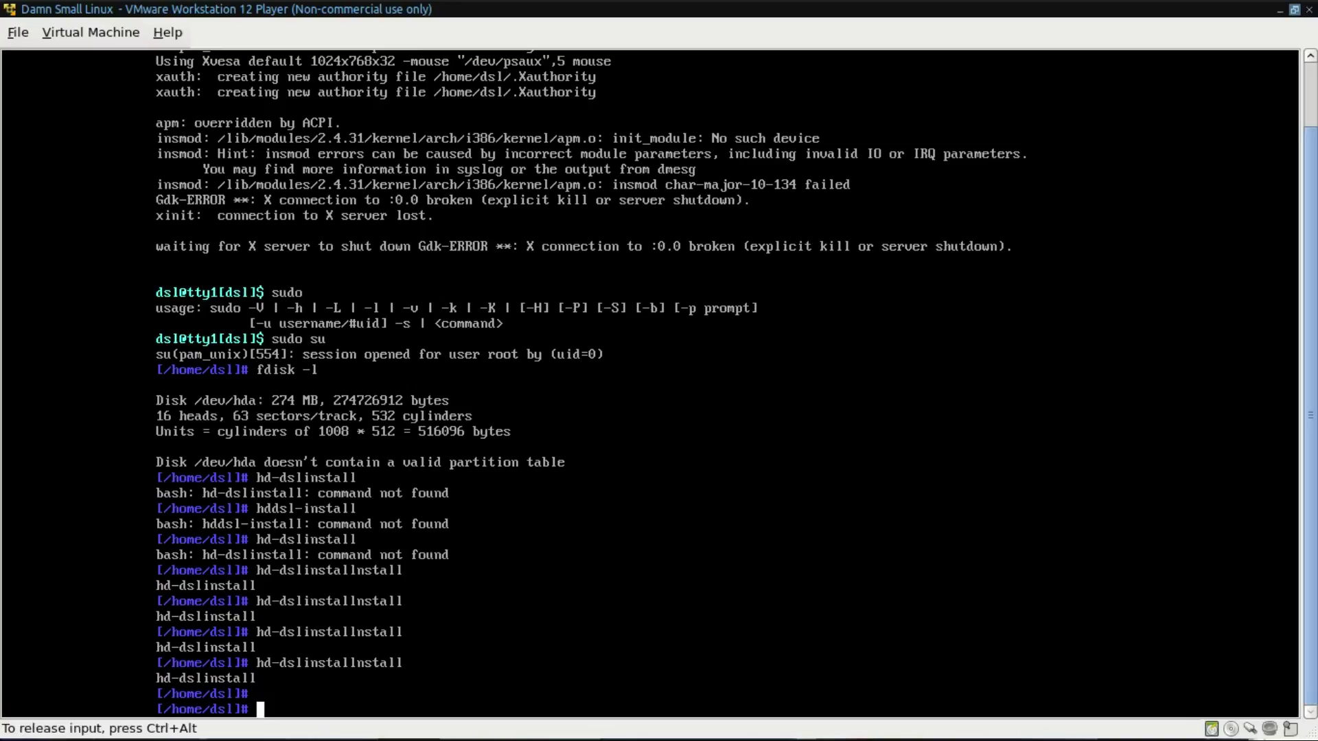
key(ctrl+alt)
key(alt+Tab)
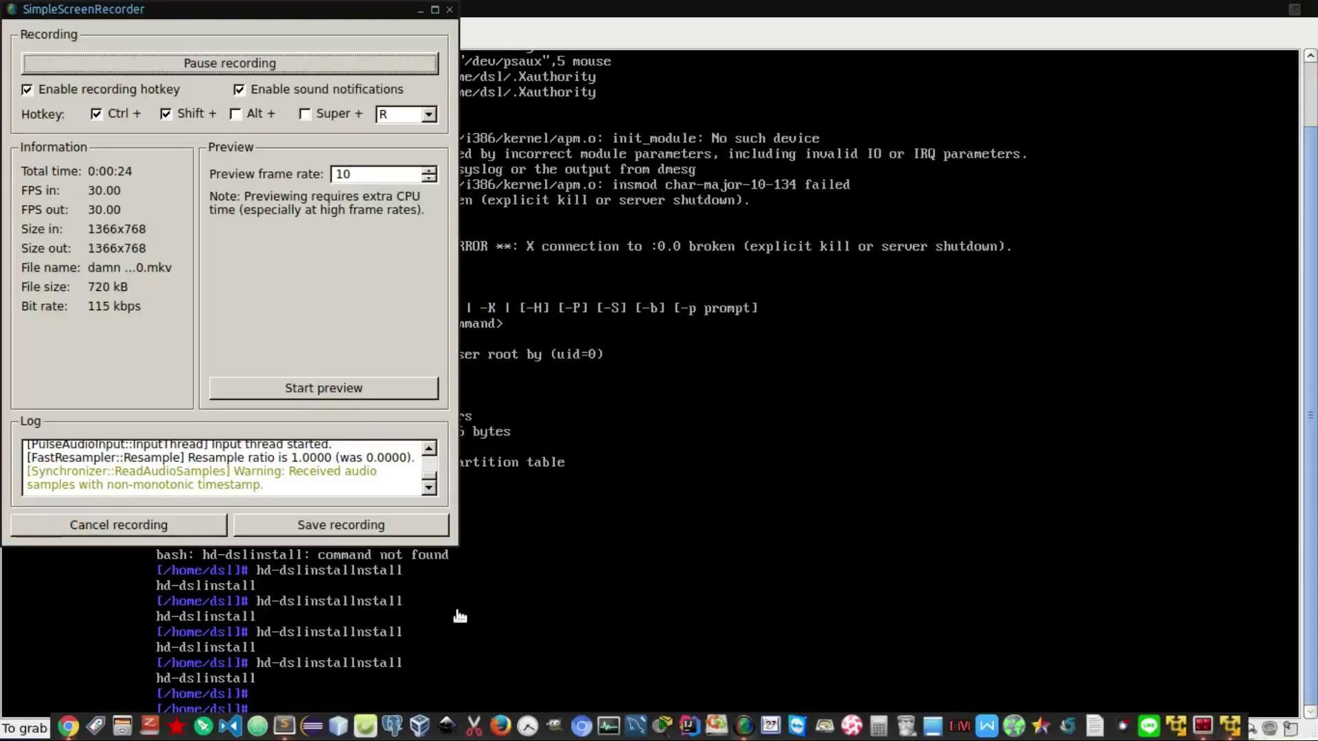
click(460, 615)
text(dsl-d)
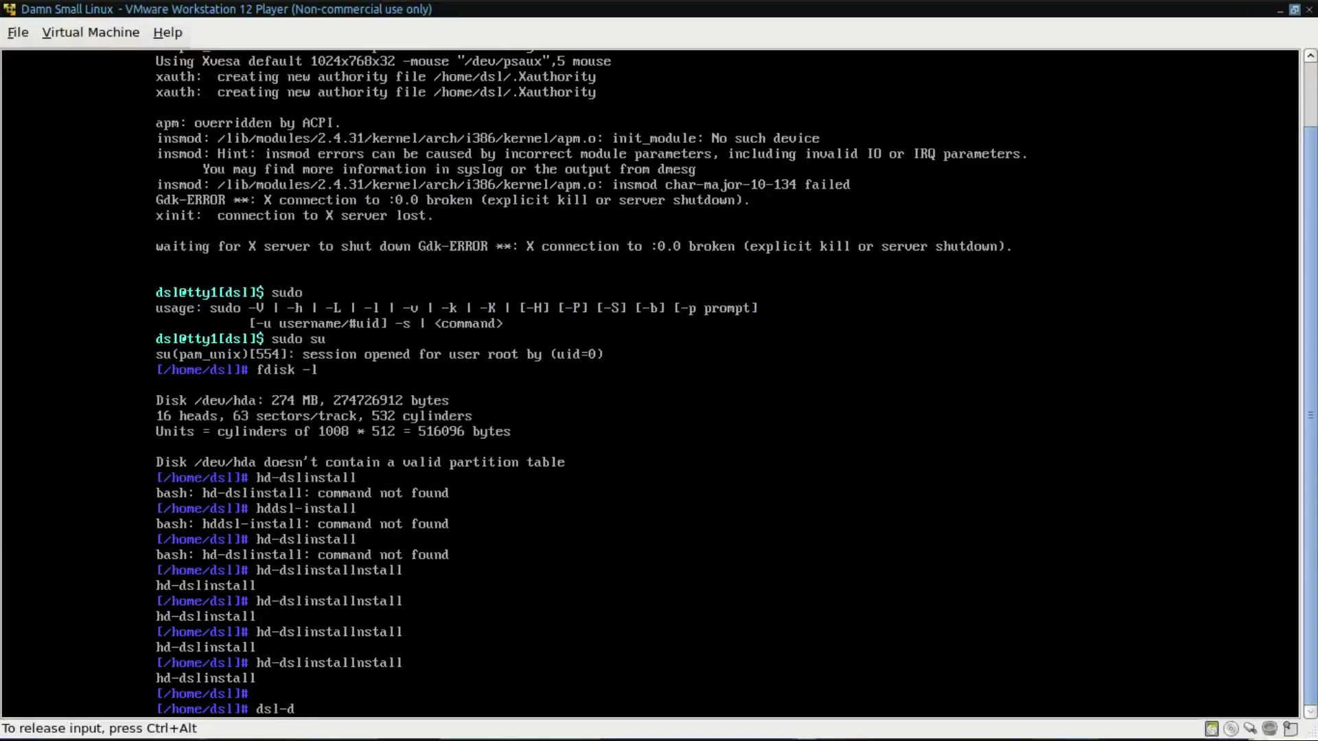
key(BackSpace)
text(hdinstall)
key(Return)
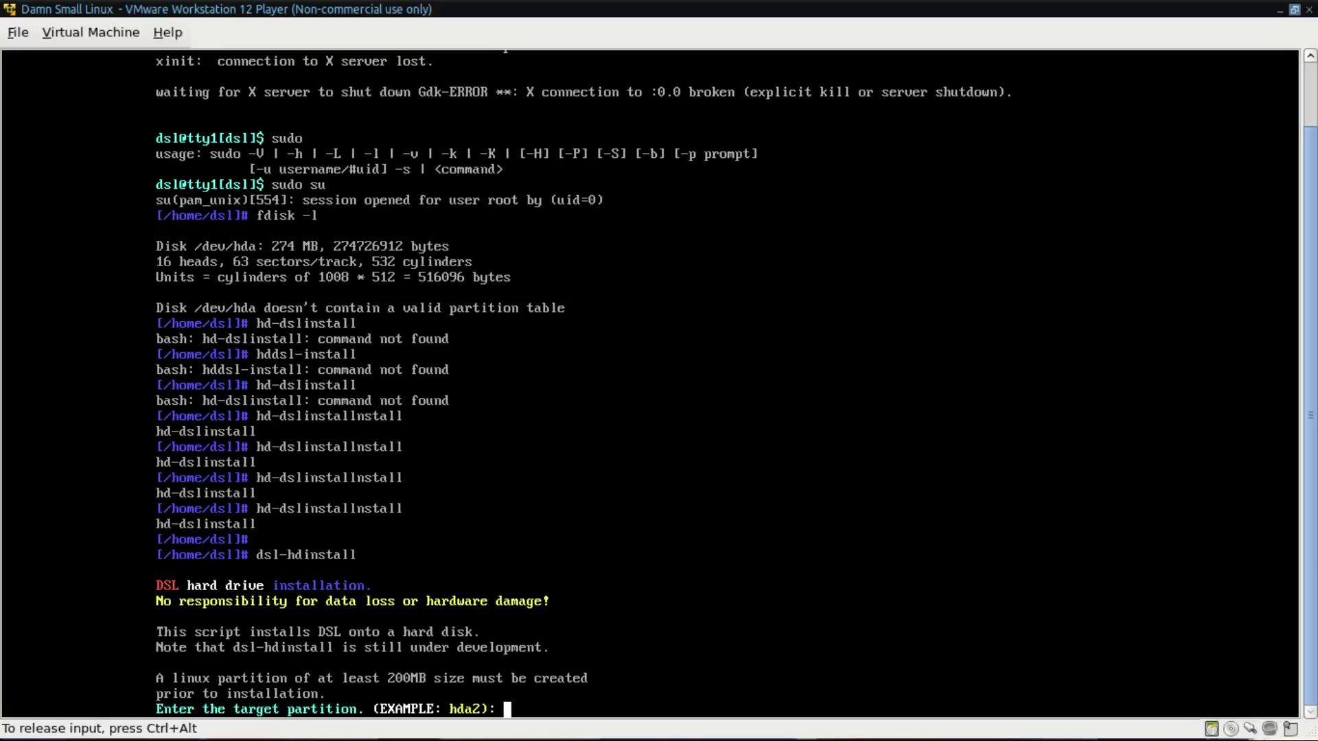
key(ctrl+alt)
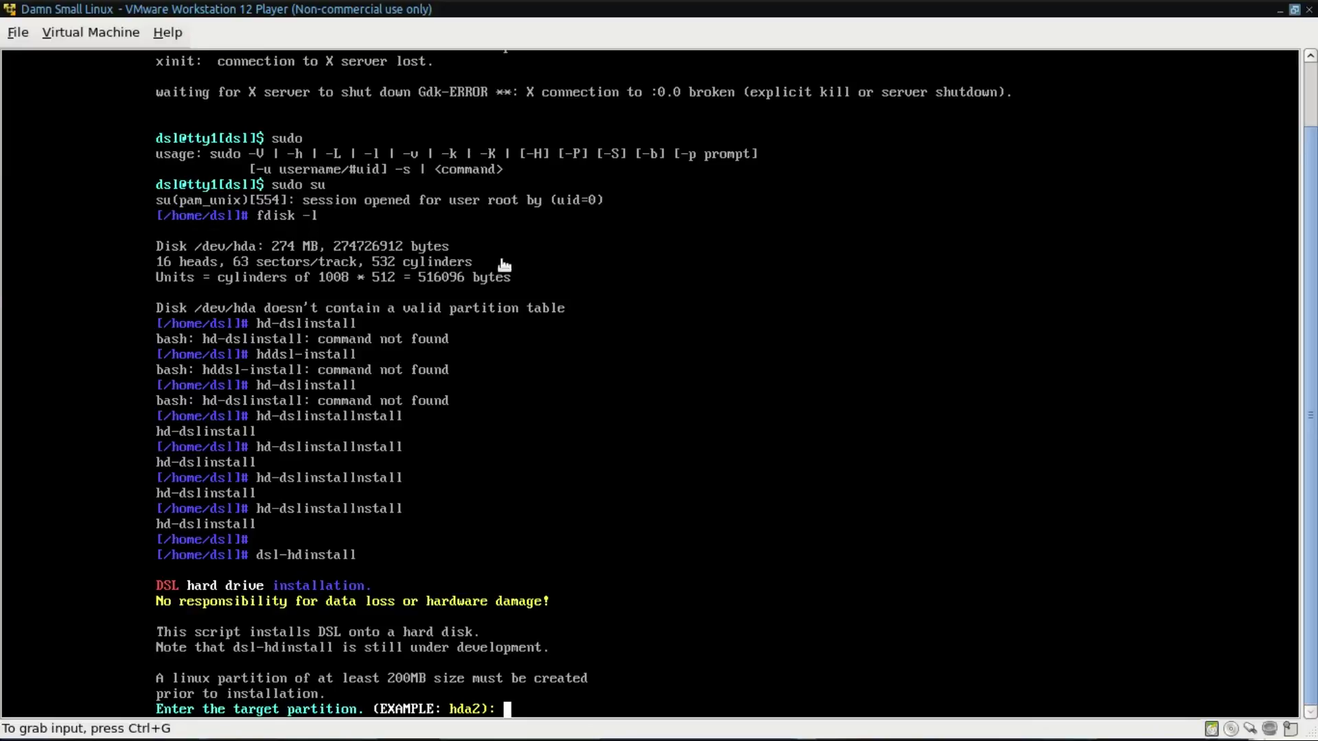
click(601, 670)
text(/dev)
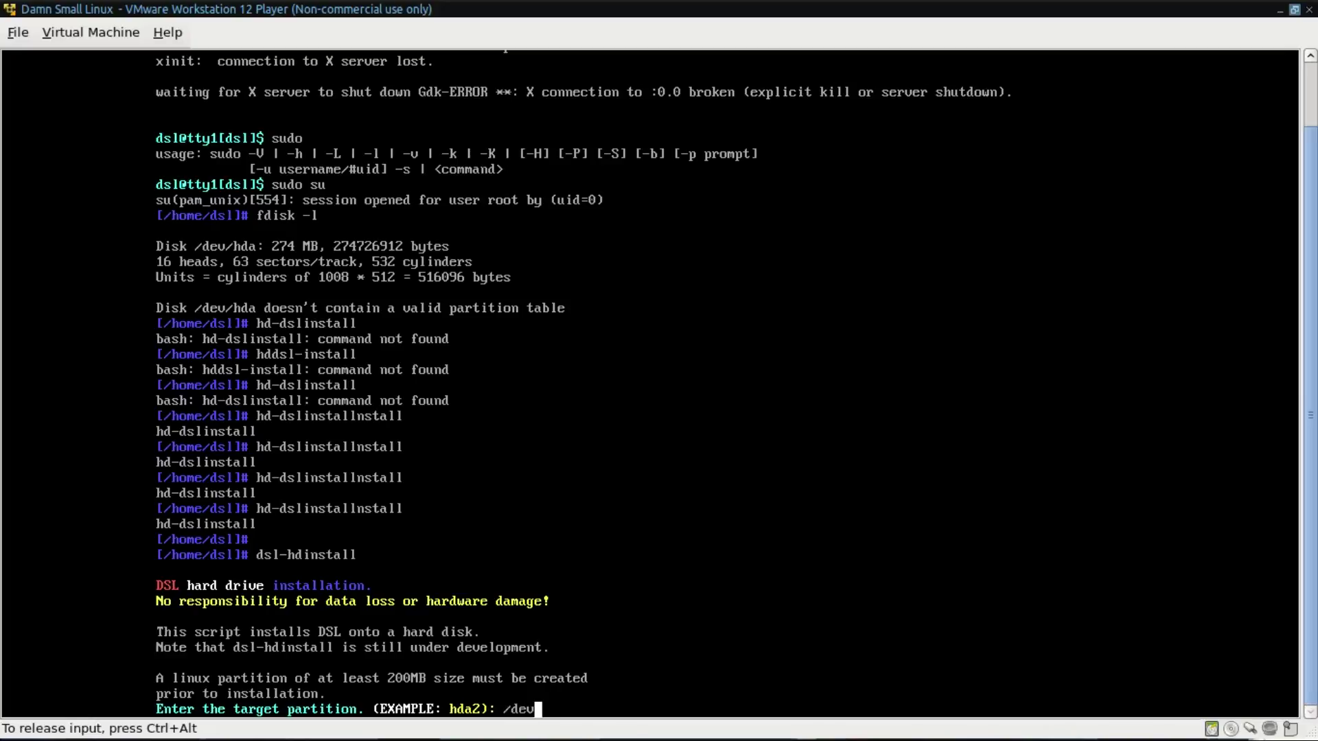
text(/hda)
key(Left)
key(Left)
key(BackSpace)
key(BackSpace)
key(BackSpace)
key(BackSpace)
key(BackSpace)
key(BackSpace)
key(BackSpace)
key(BackSpace)
key(BackSpace)
key(BackSpace)
key(BackSpace)
key(BackSpace)
key(BackSpace)
key(BackSpace)
text(hda)
key(BackSpace)
key(BackSpace)
key(BackSpace)
Step: Set the installer's target partition to hda, with multi-user logins and a journalized ext3 filesystem
text(hda)
key(Return)
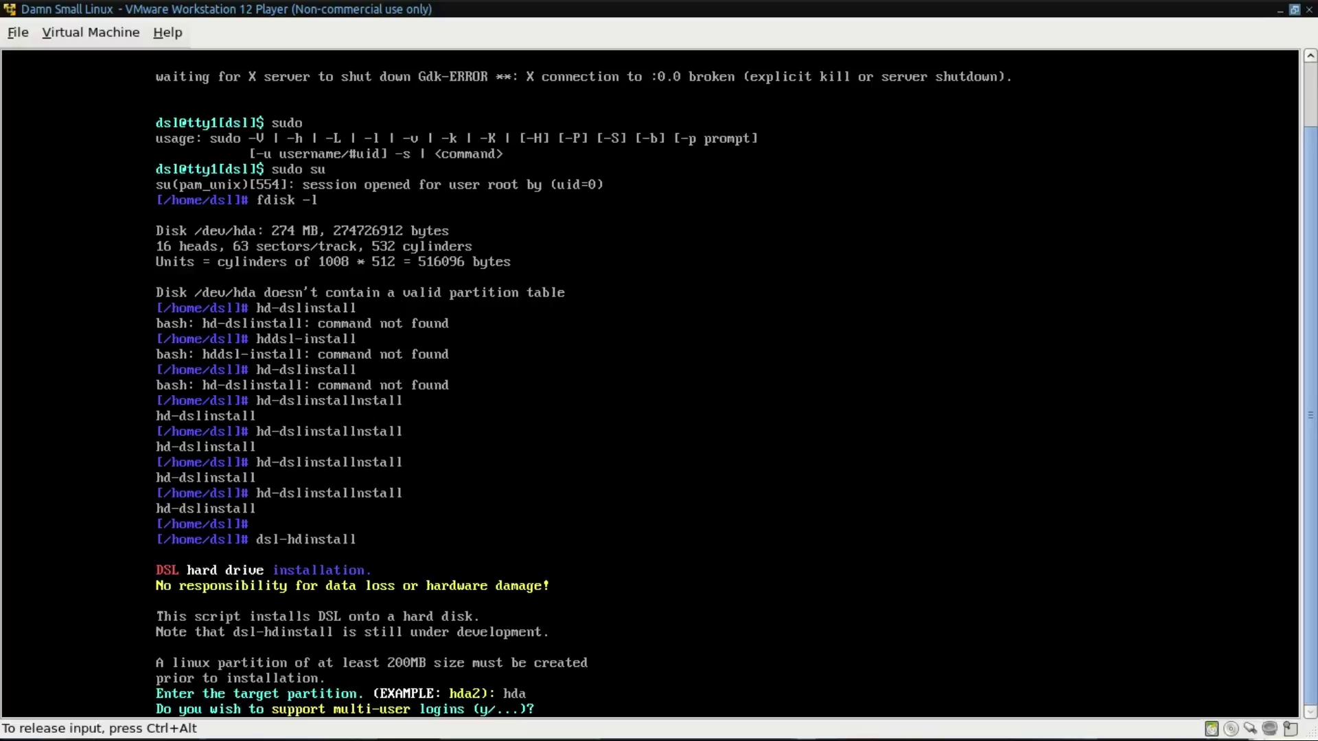
text(y)
key(Return)
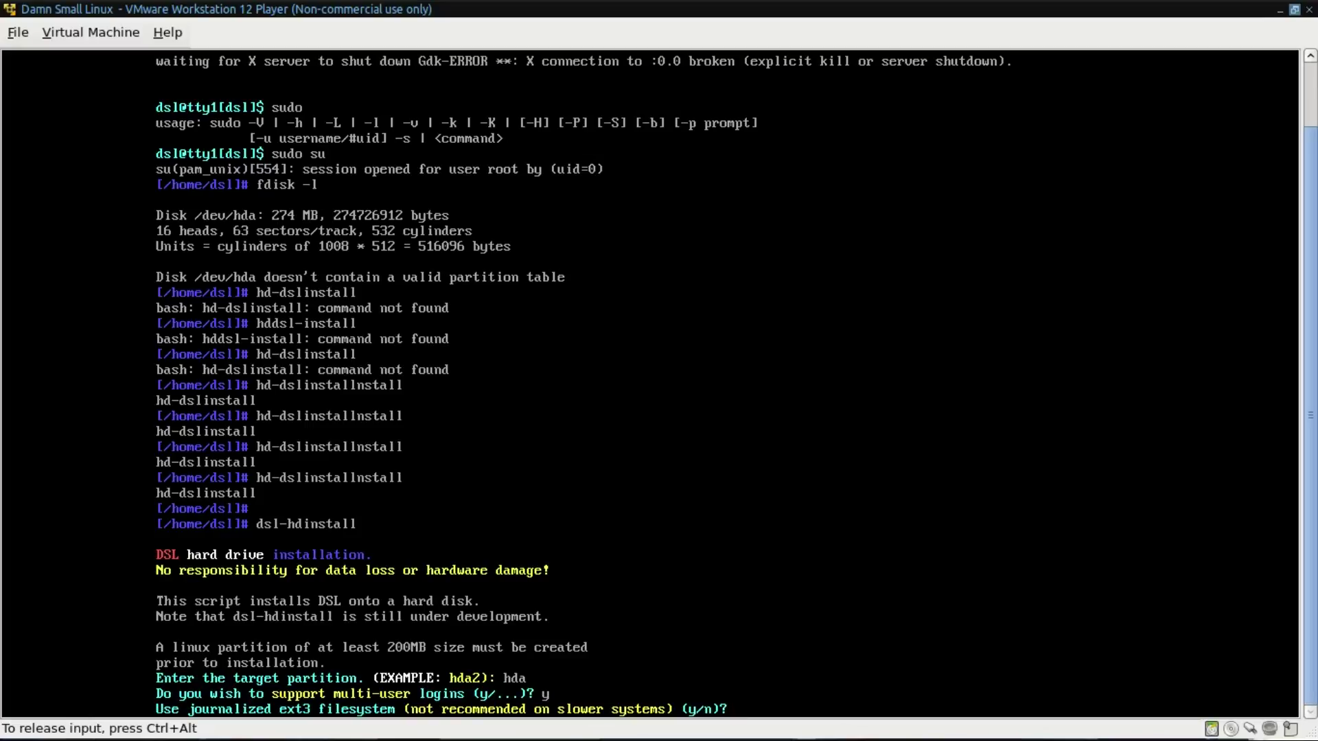
text(y)
key(Return)
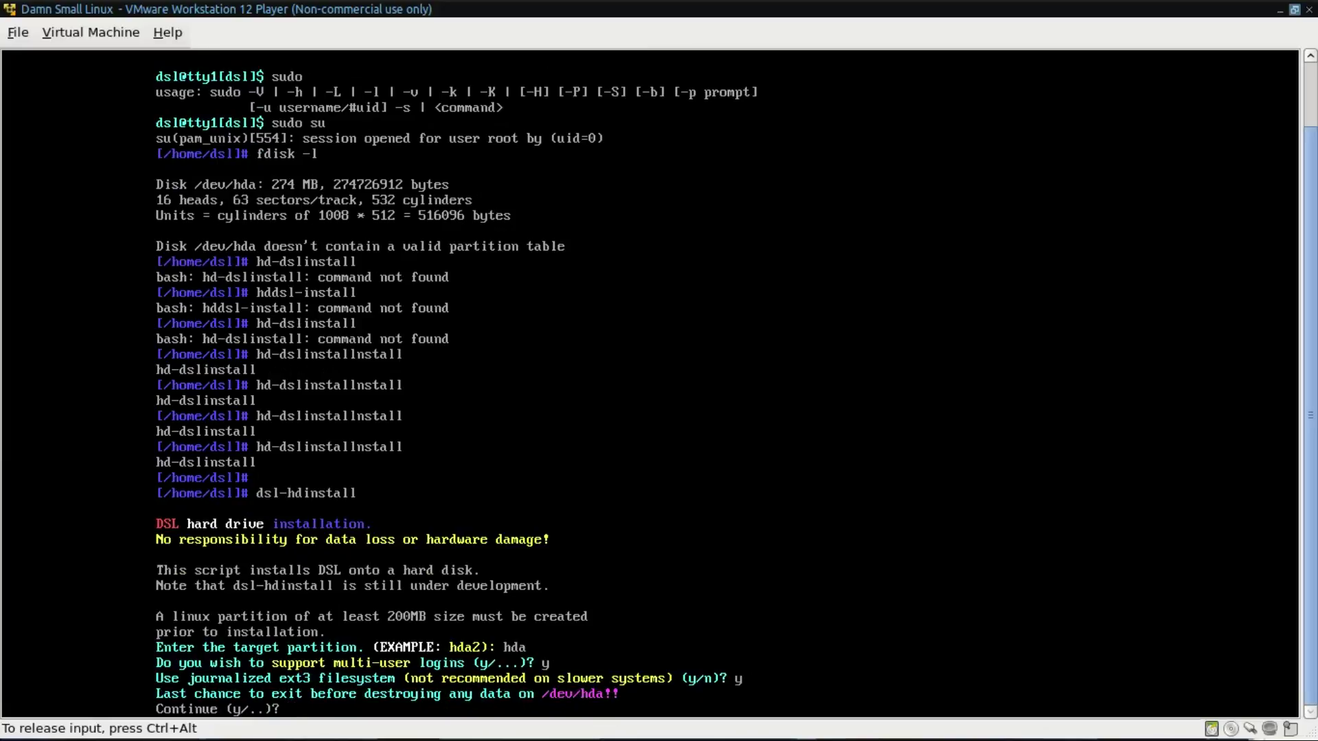
Step: Accept the destruction of all data on /dev/hda and proceed with formatting the entire device
text(y)
key(Return)
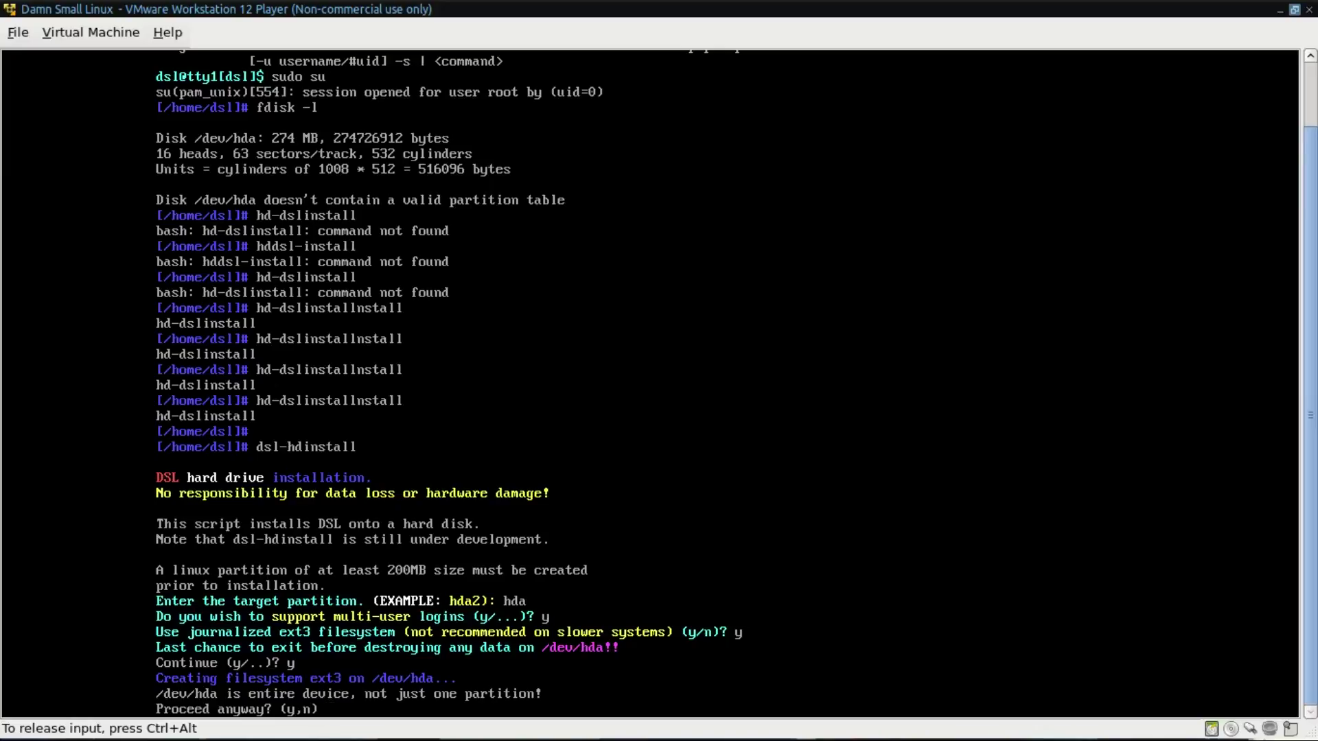
text(y)
key(Return)
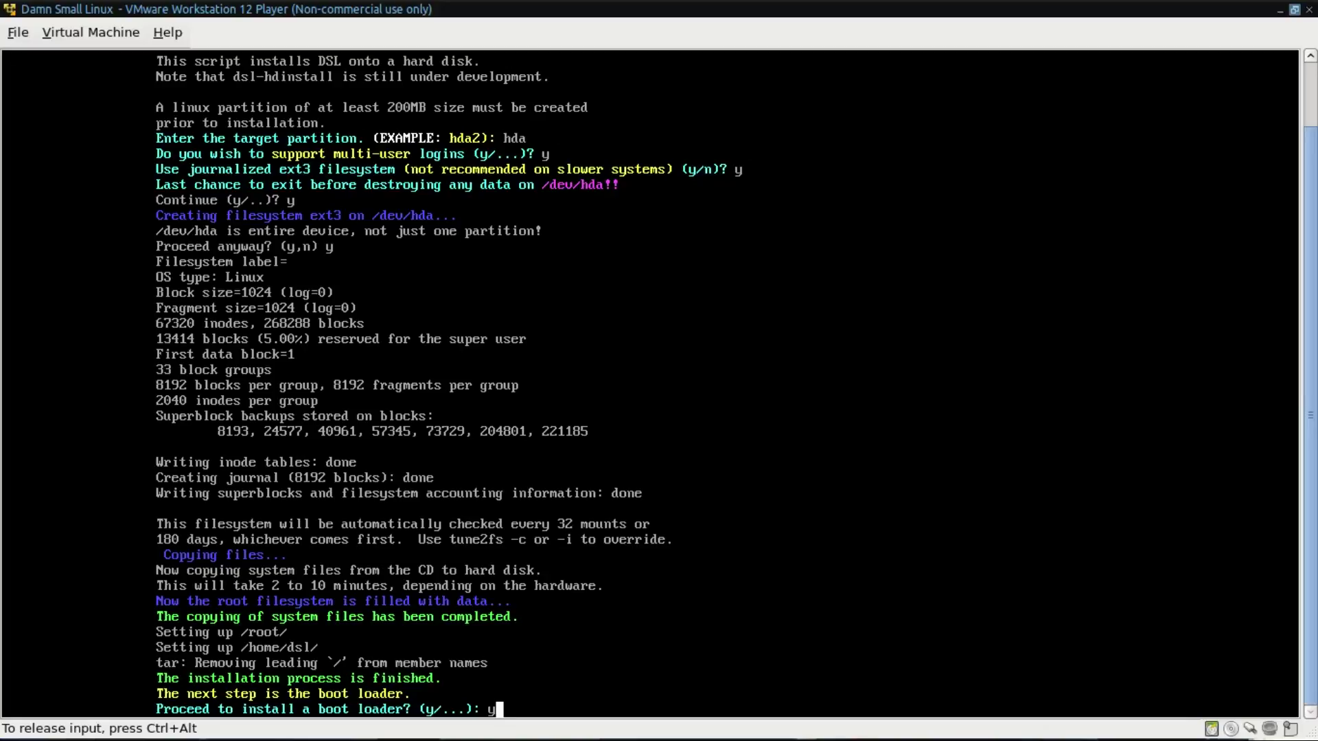
Step: Proceed with the boot loader installation and choose LILO on the active partition
key(Return)
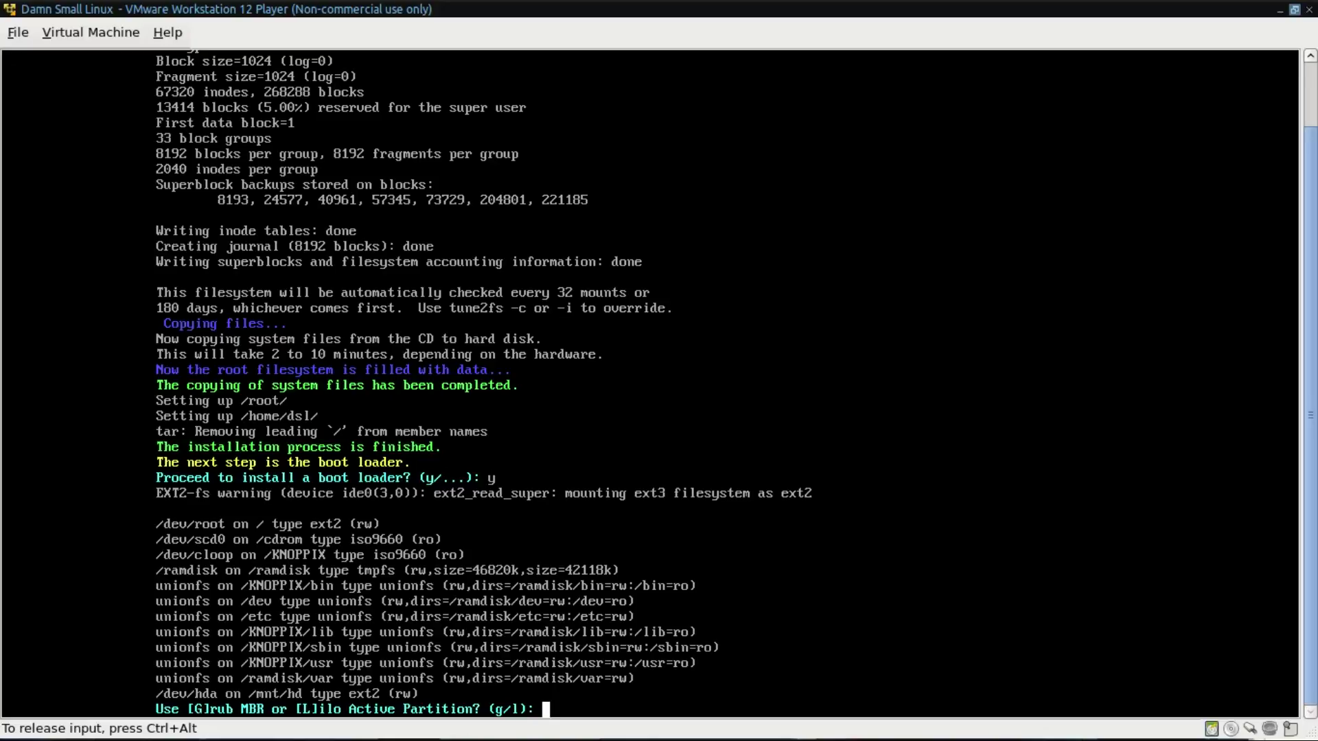
text(l)
key(Return)
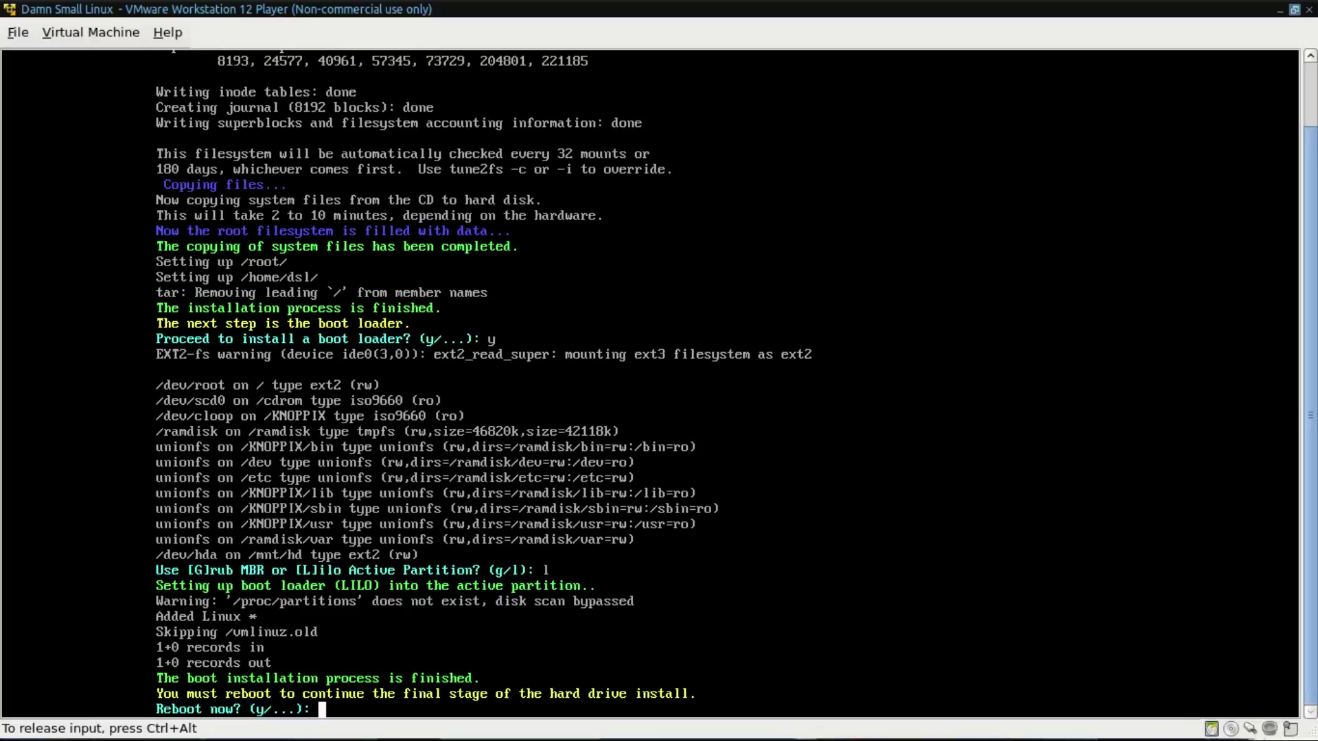
Step: Reboot the virtual machine from the installer and continue past the CD removal prompt
key(ctrl+alt)
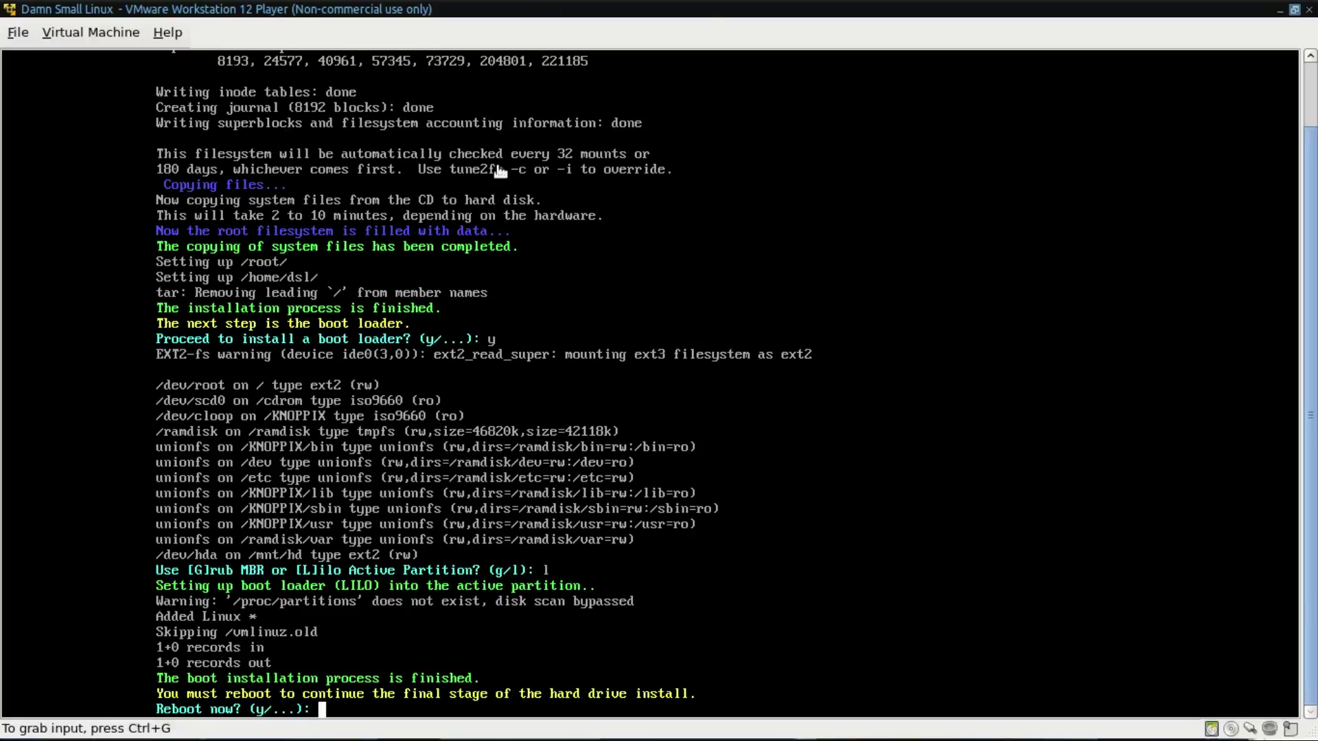
click(1010, 516)
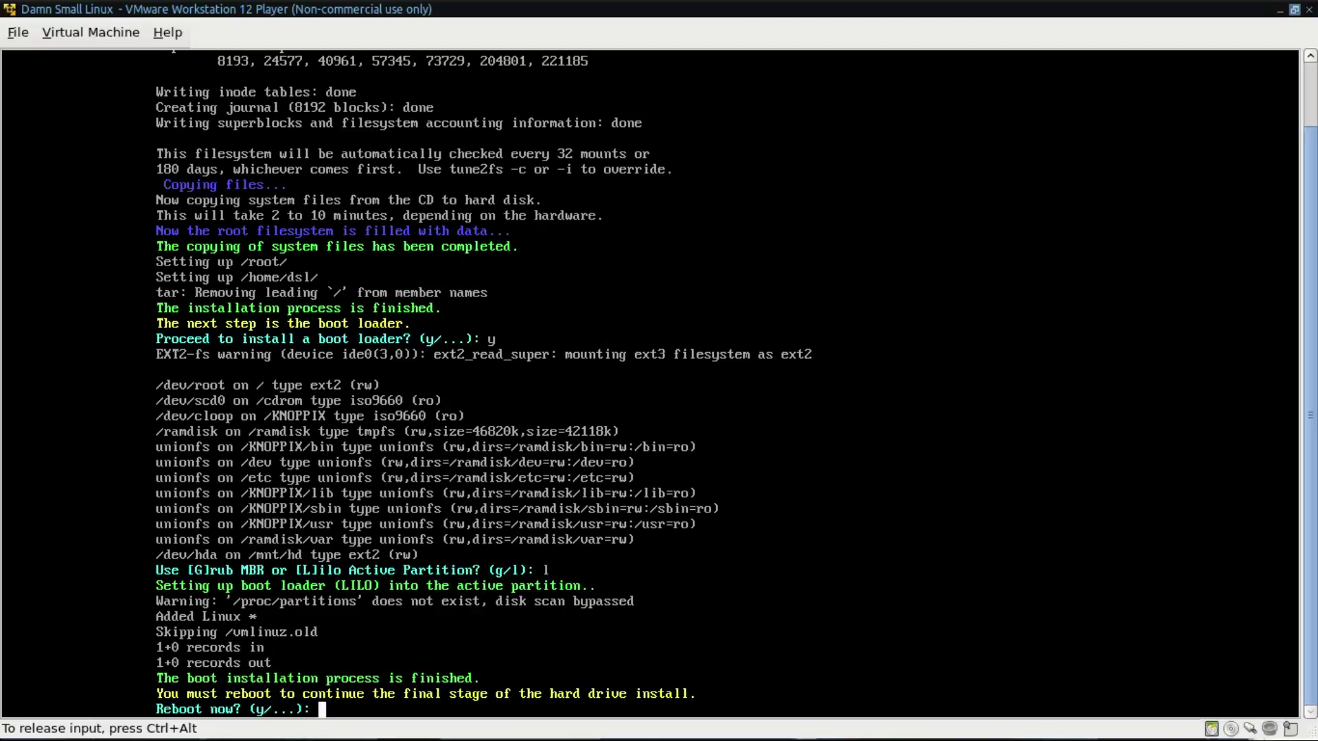
text(y)
key(Return)
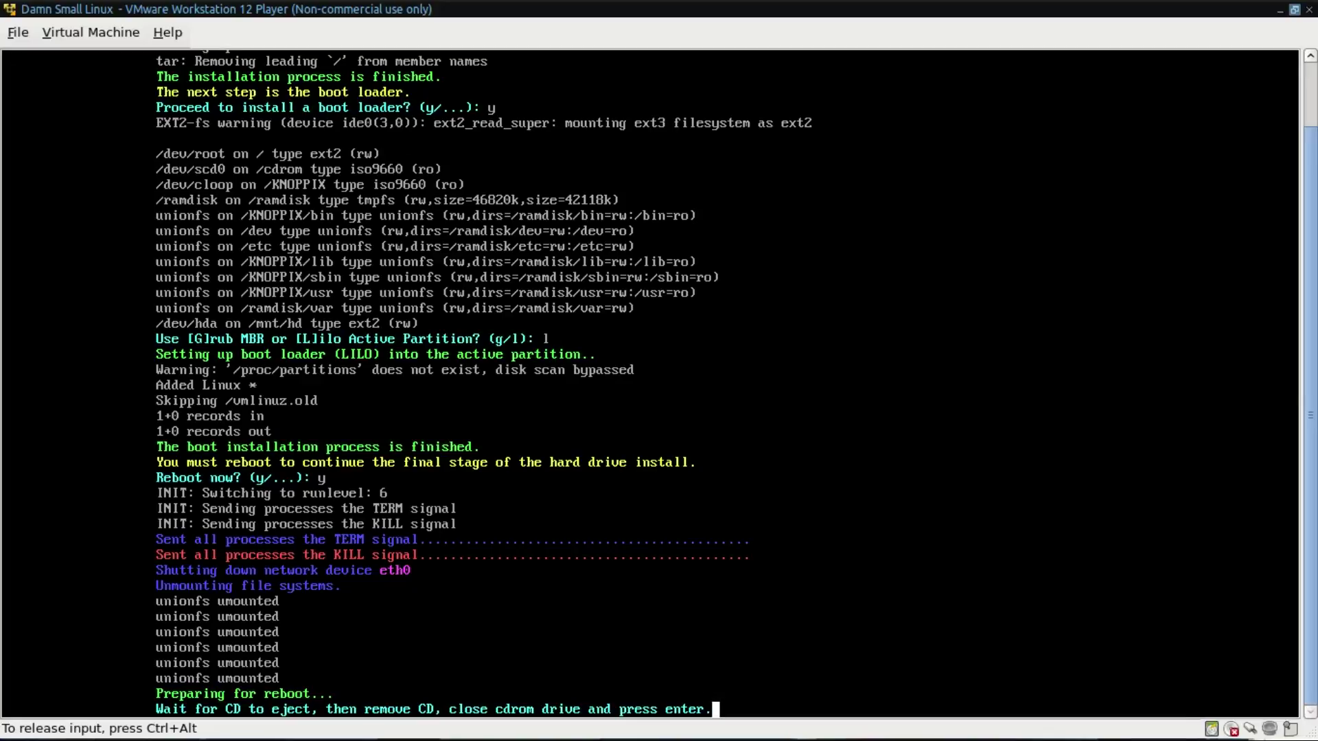
key(Return)
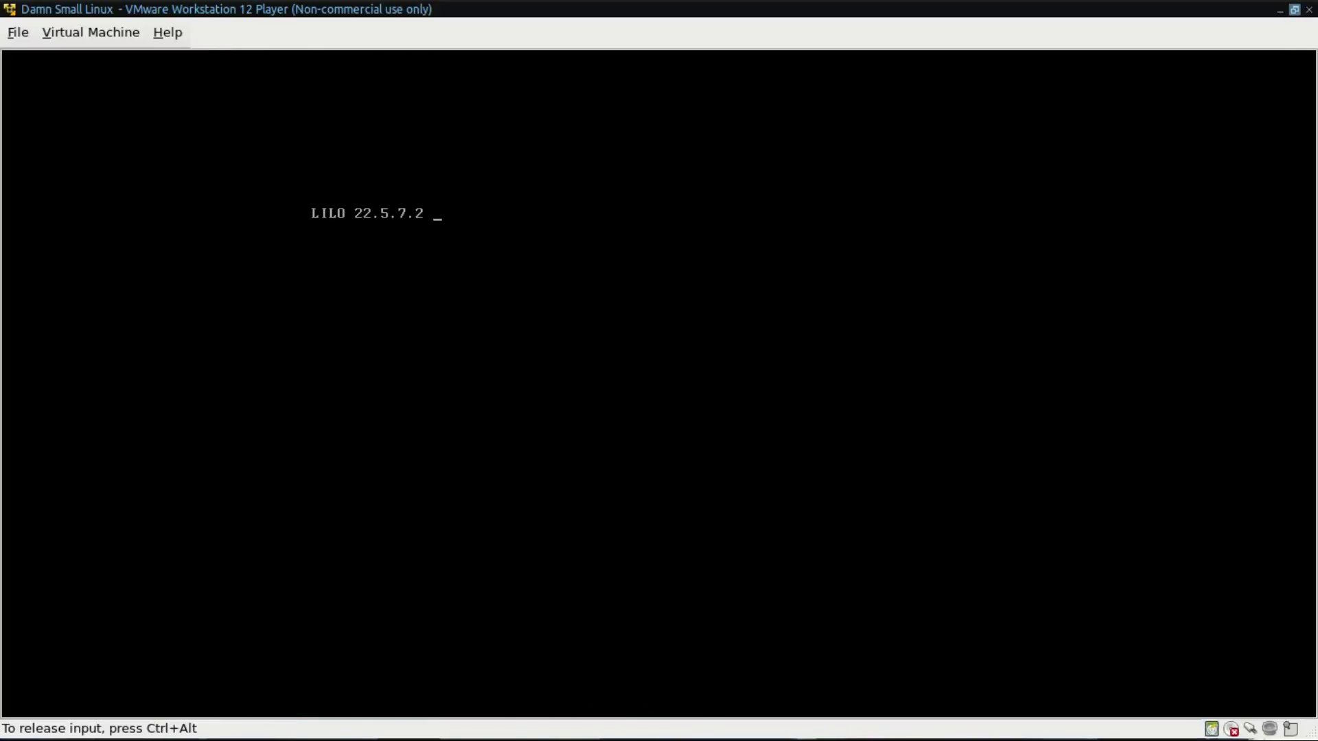
Step: Enter and re-enter a new password for root once the installed system has booted
key(ctrl+alt)
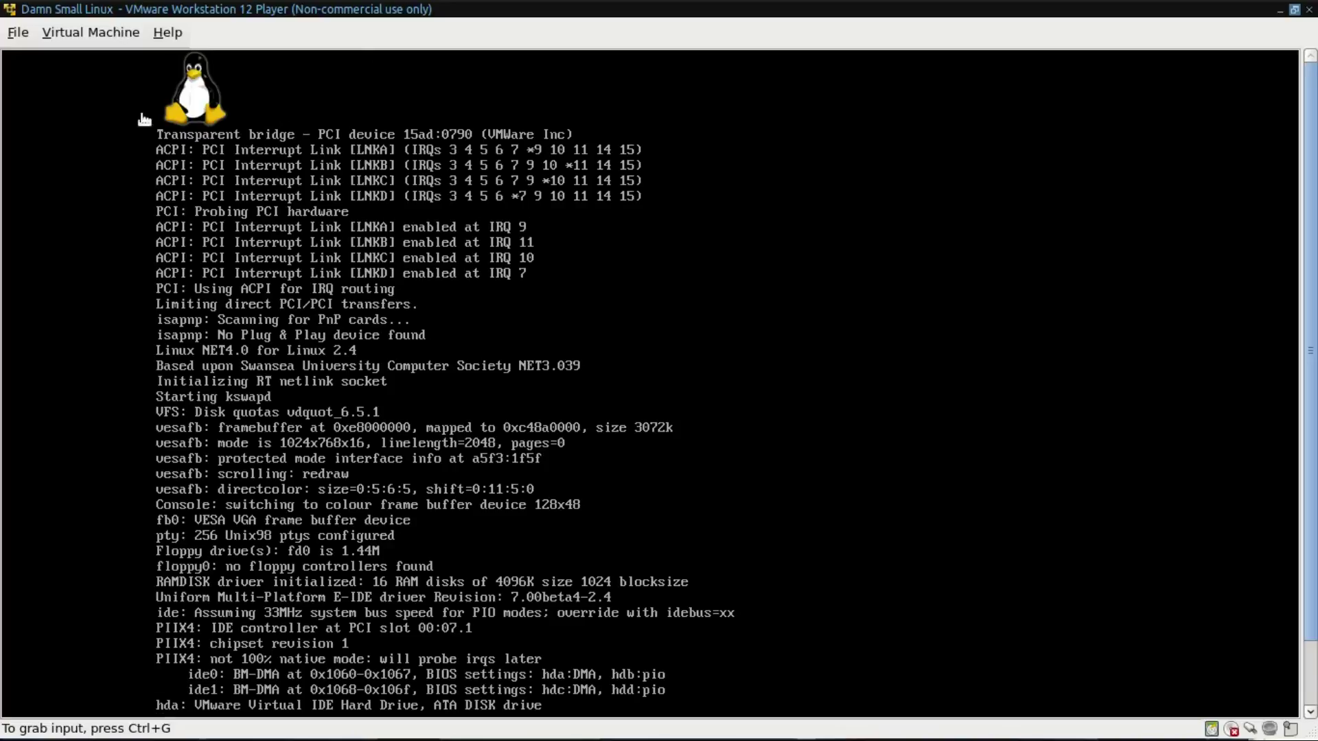
click(1132, 643)
key(ctrl+alt)
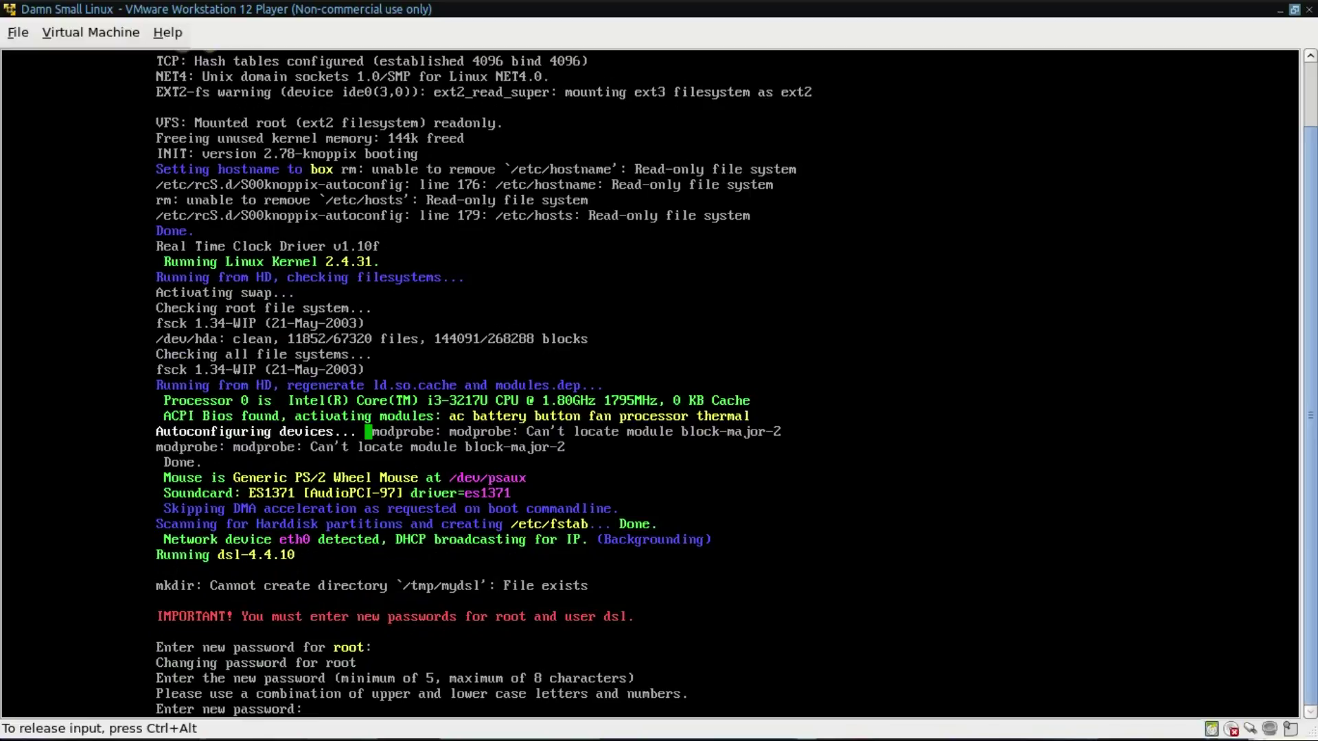
click(457, 594)
key(ctrl+alt)
mouse_move(1311, 253)
mouse_down()
mouse_move(1314, 162)
mouse_move(1315, 250)
mouse_up()
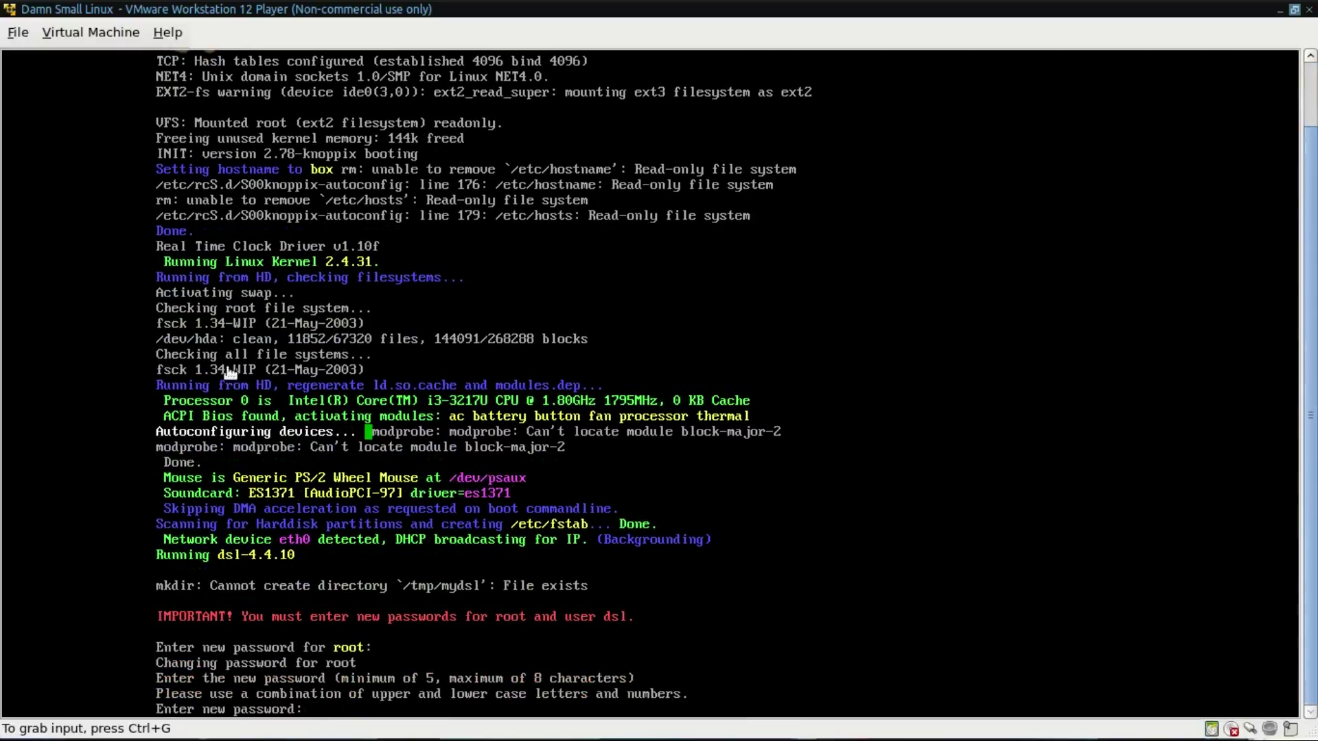
click(429, 633)
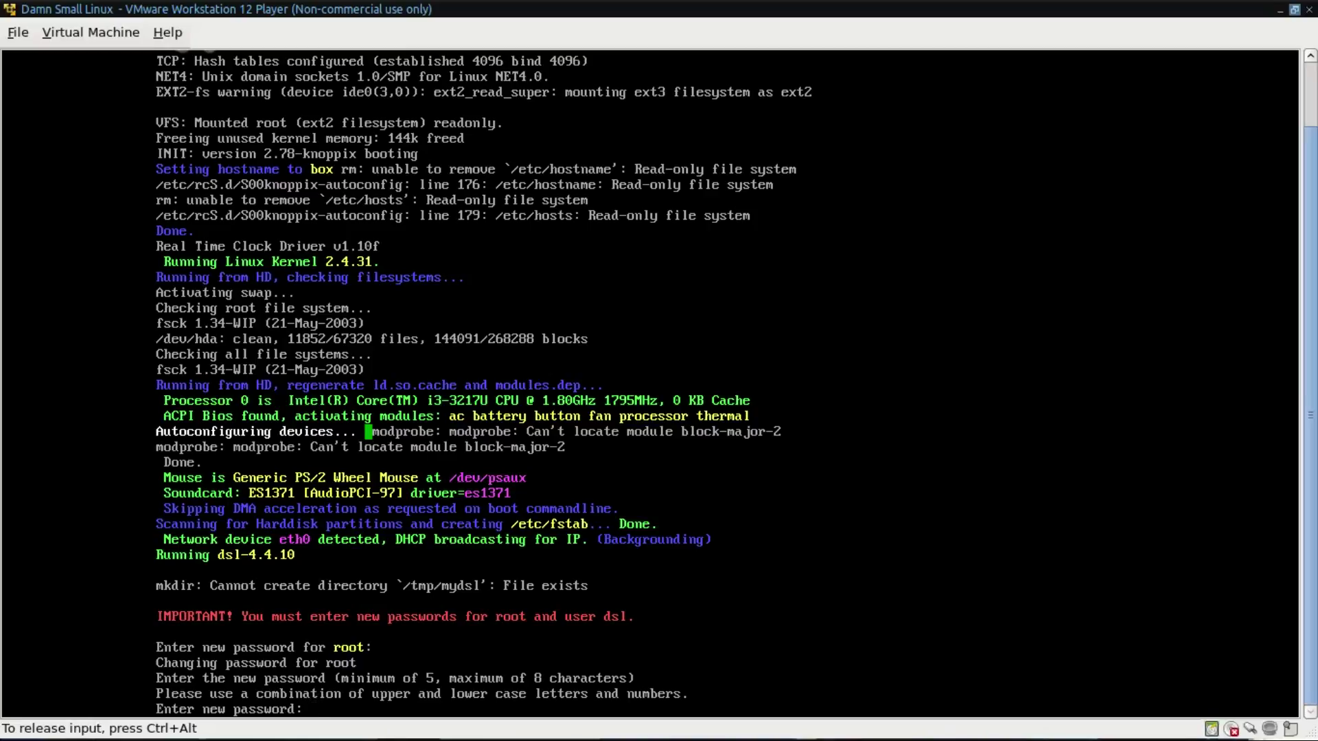
key(Return)
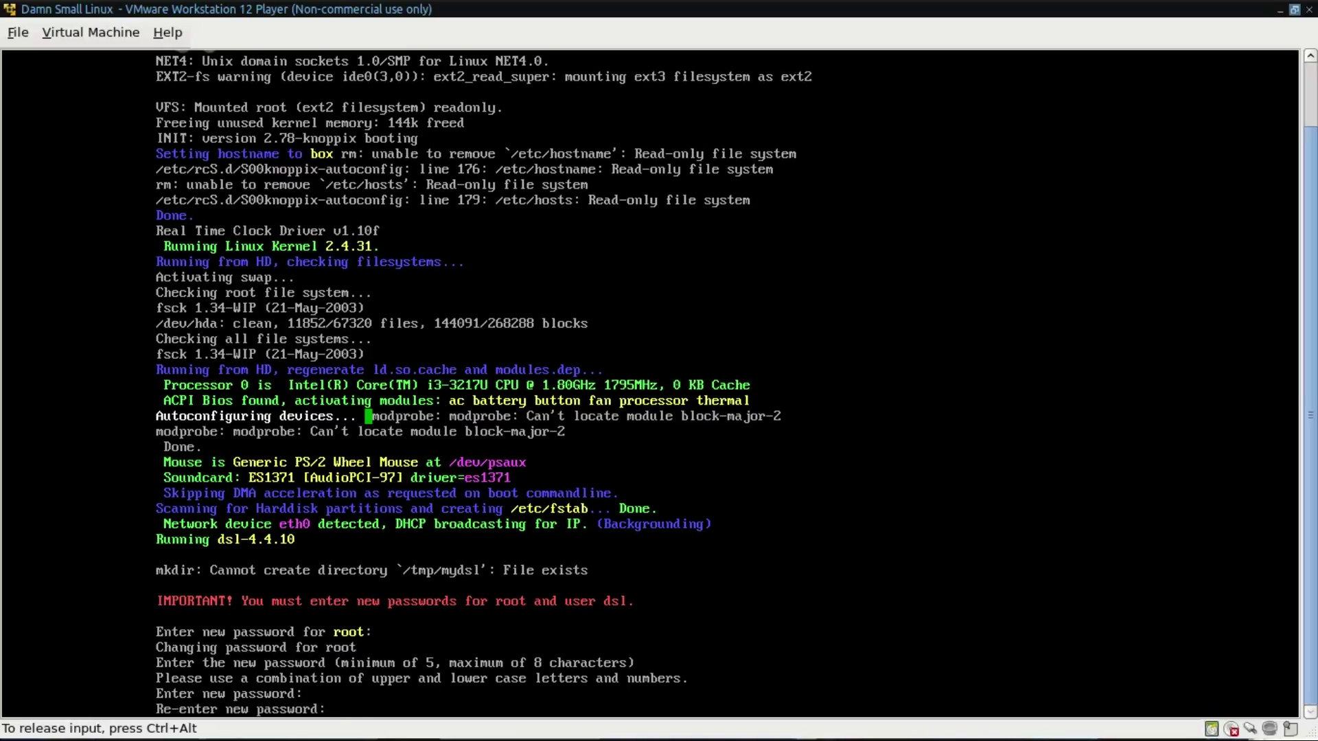
key(Return)
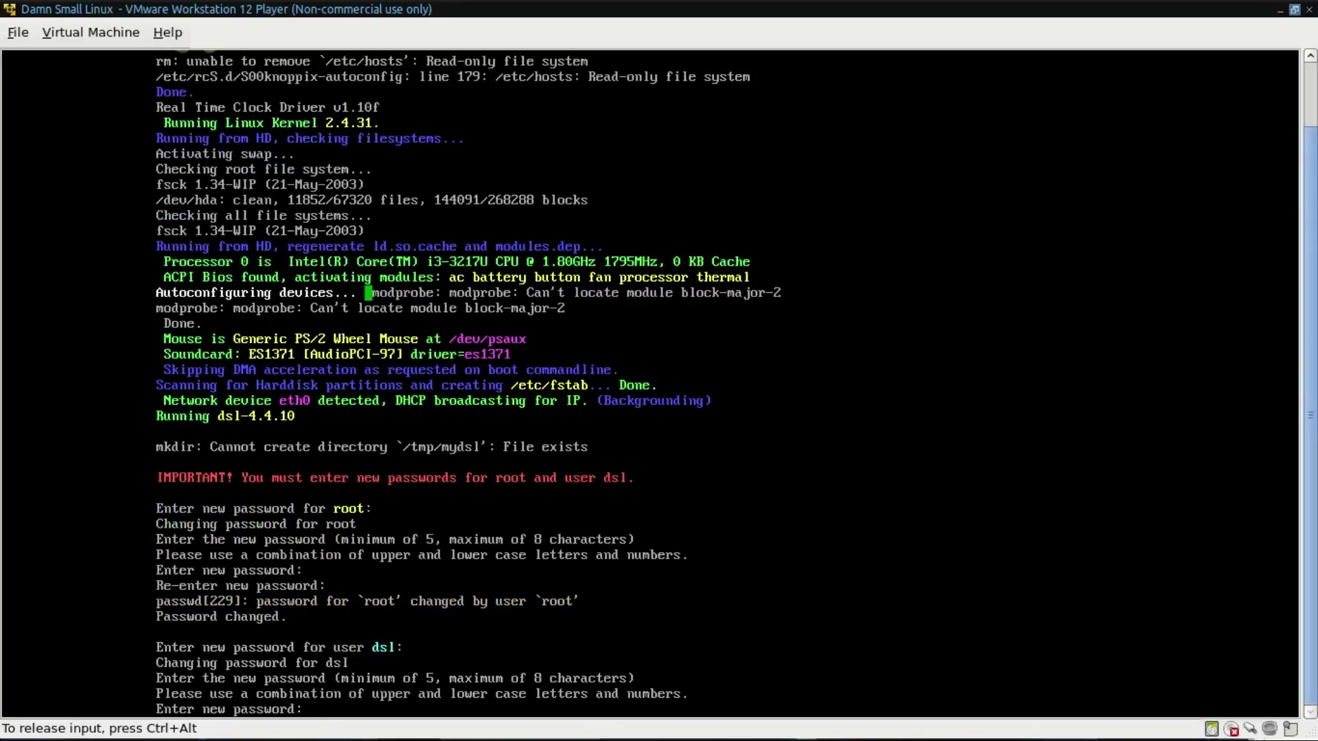
Step: Enter and re-enter a new password for the user dsl
key(ctrl+alt)
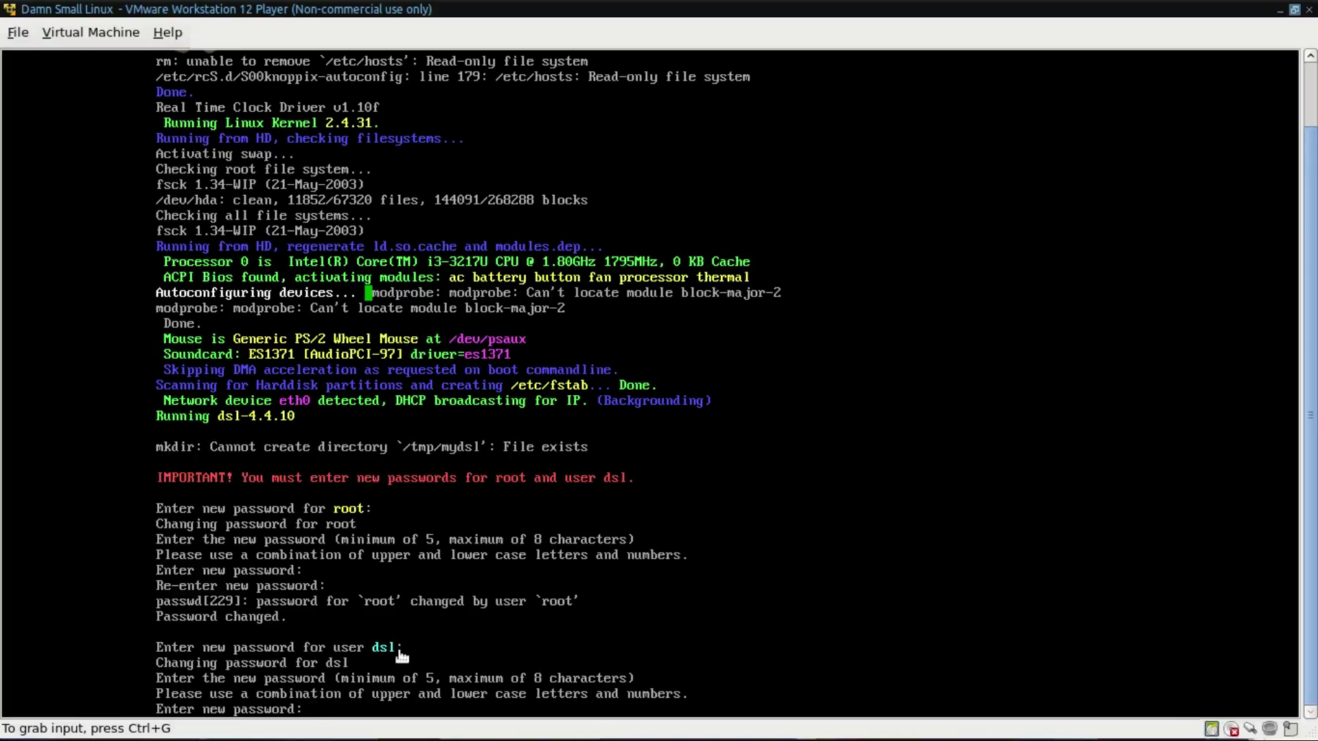
click(402, 655)
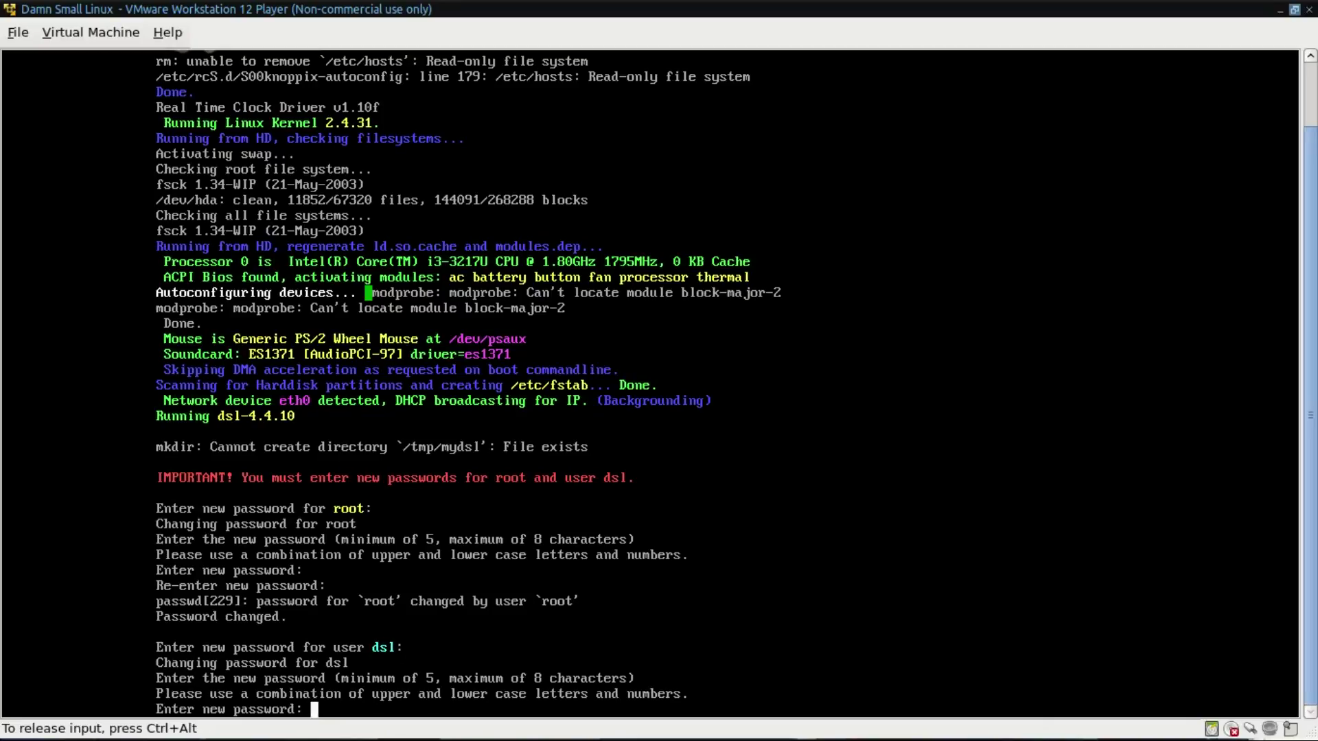
key(Return)
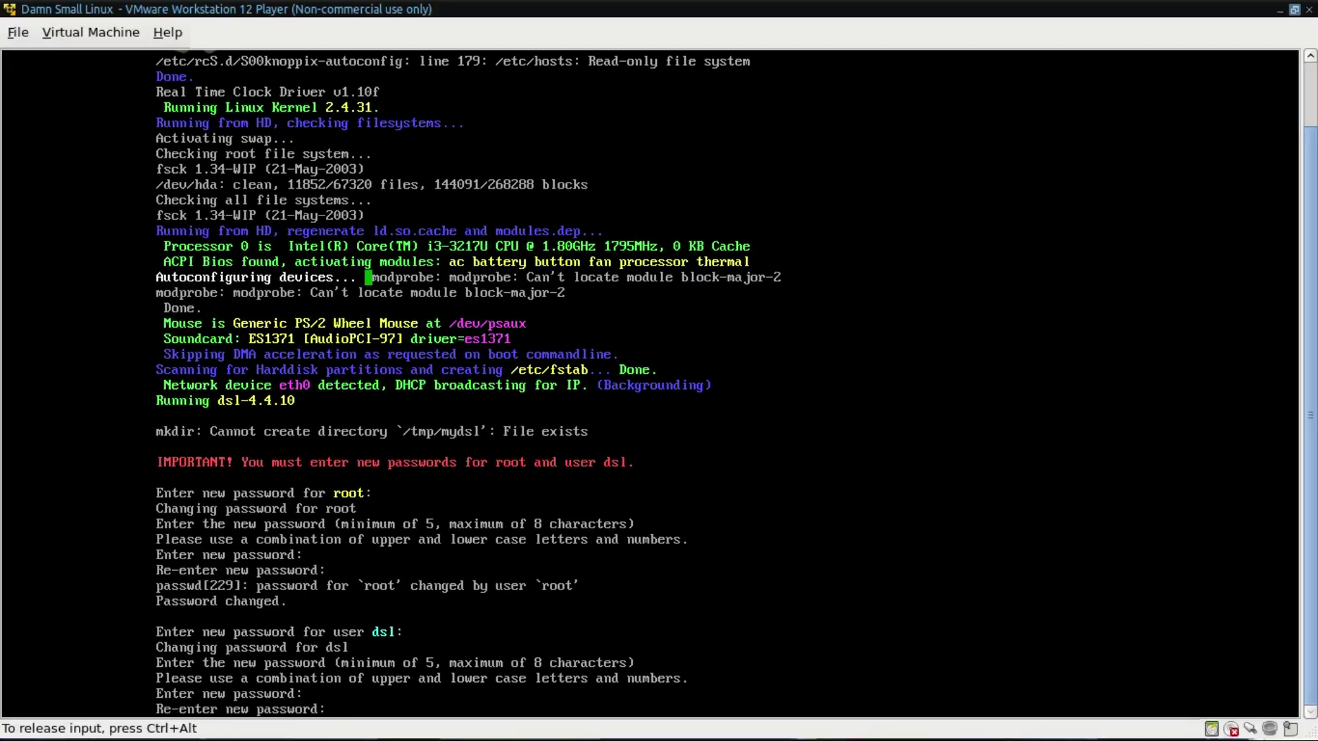
key(Return)
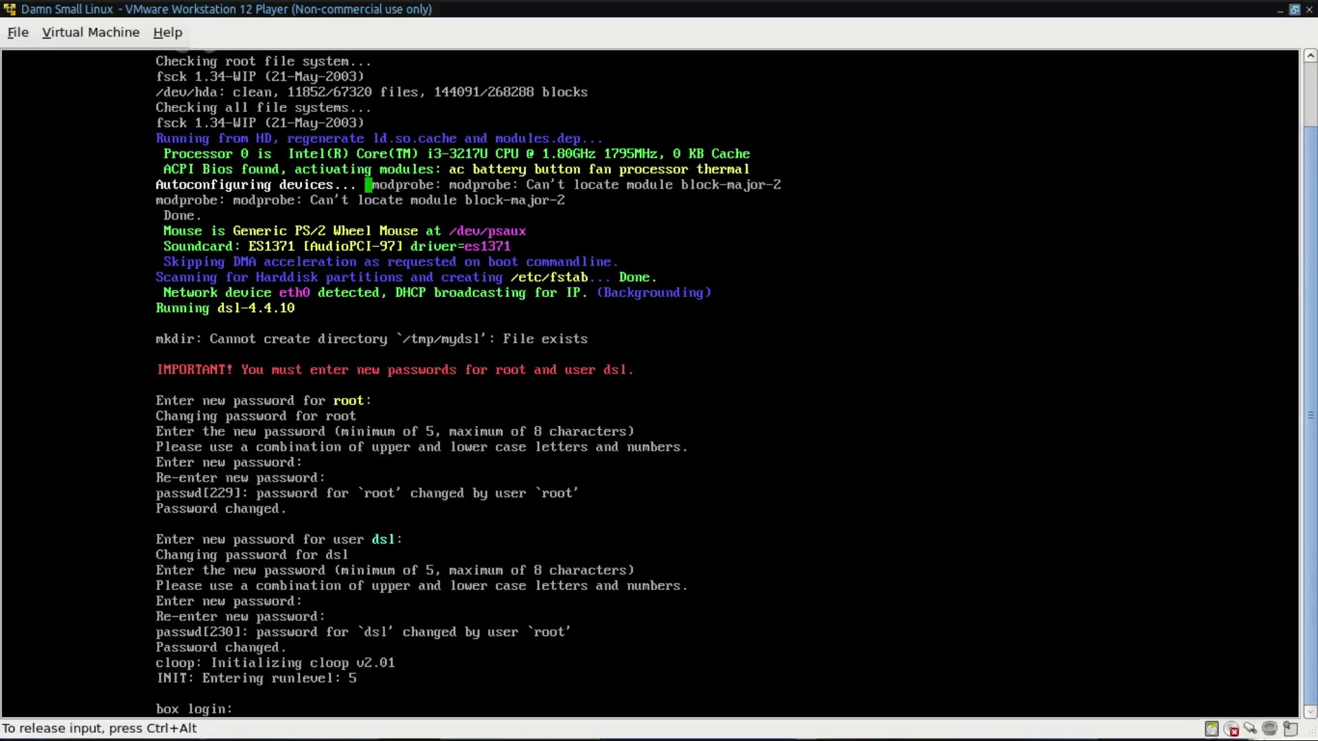
Step: Log in to the installed system as dsl with the account password
text(dsl)
key(Return)
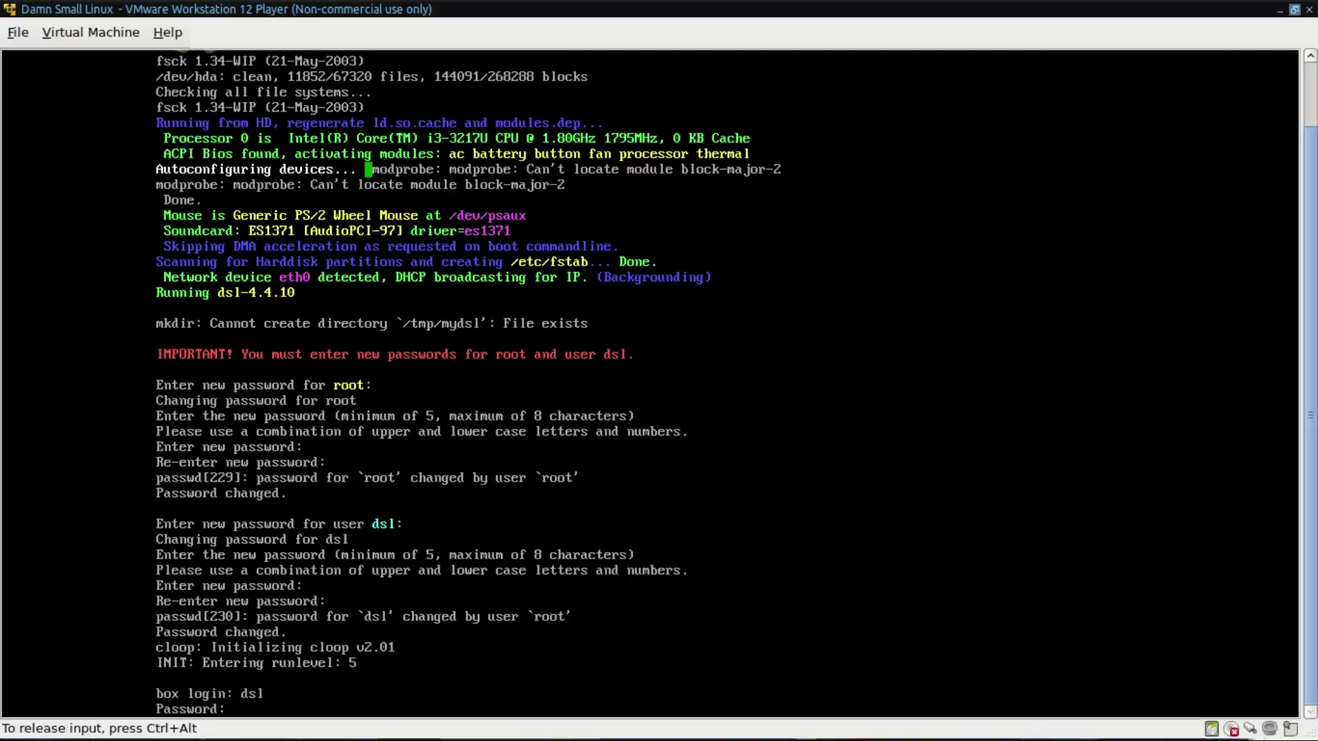
key(Return)
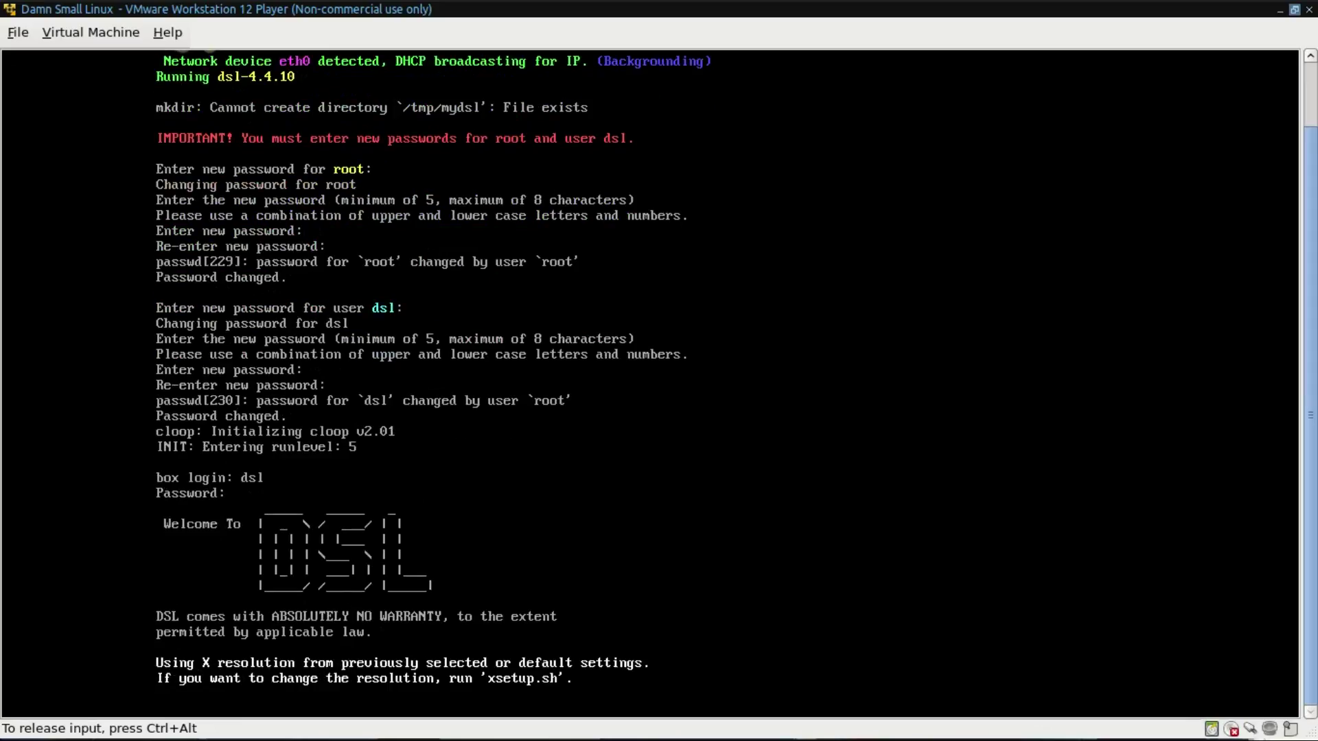
Step: Close the "Getting Started with DSL" browser window to clear the desktop
key(ctrl+alt)
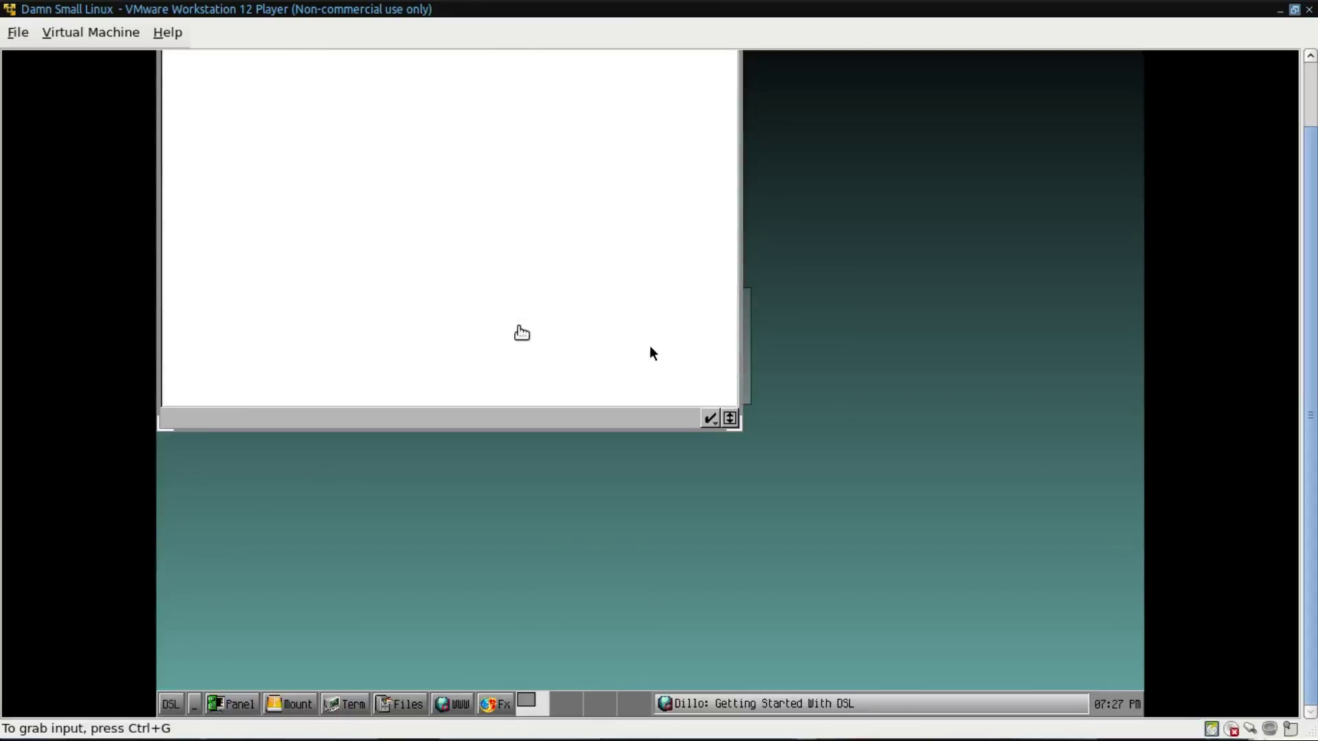
click(841, 194)
right_click(653, 365)
click(1143, 271)
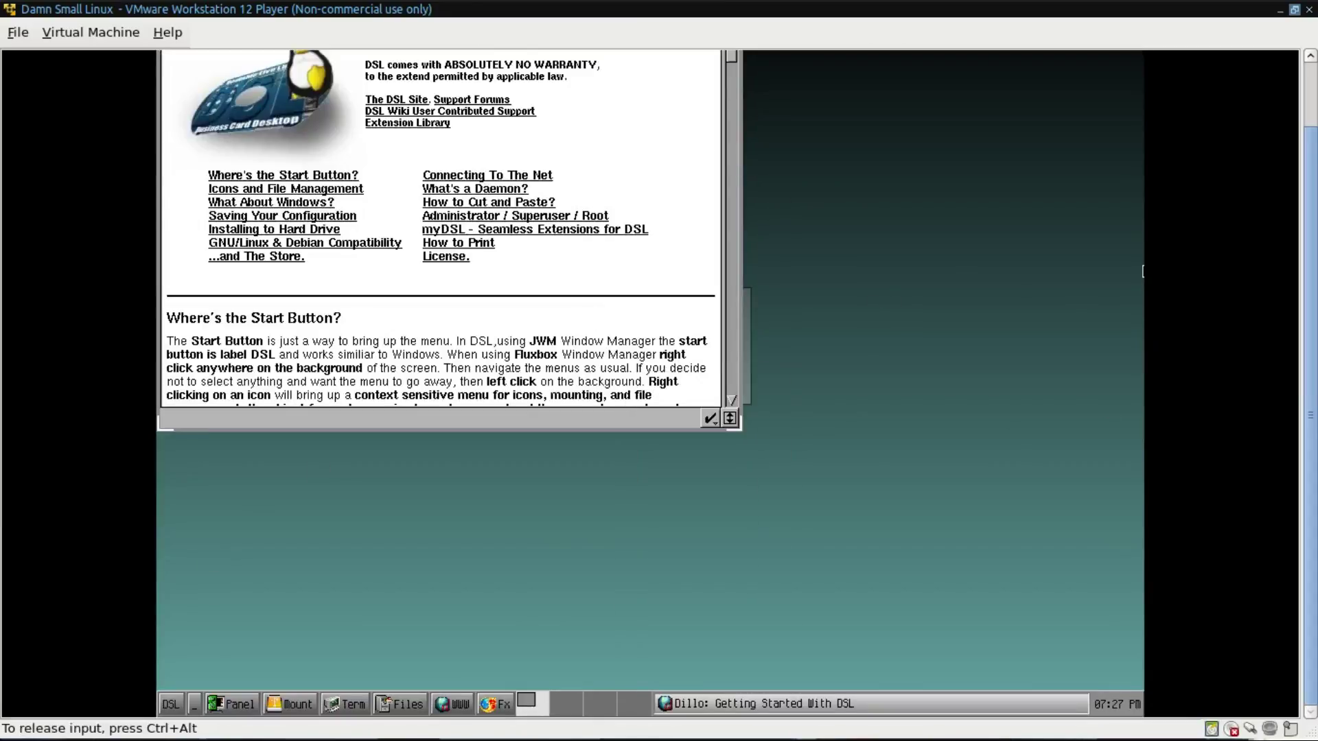
key(ctrl+alt)
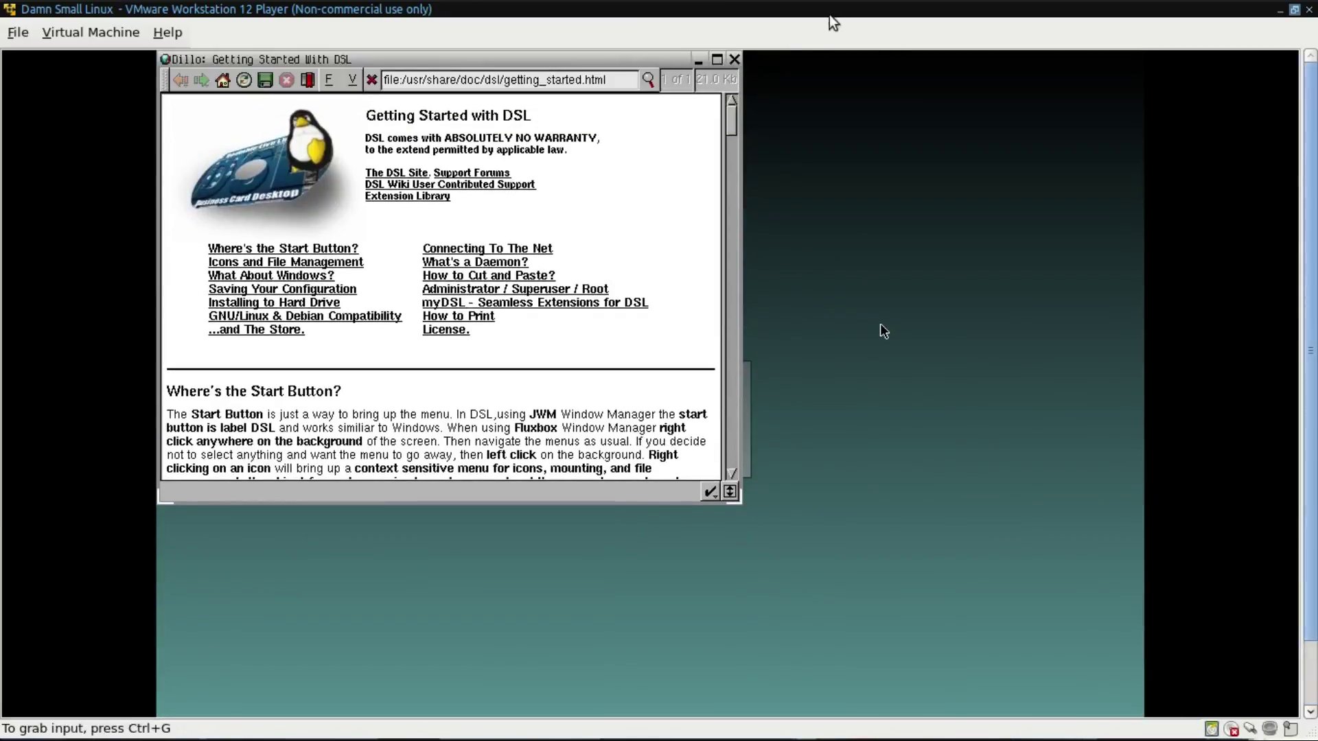
click(880, 331)
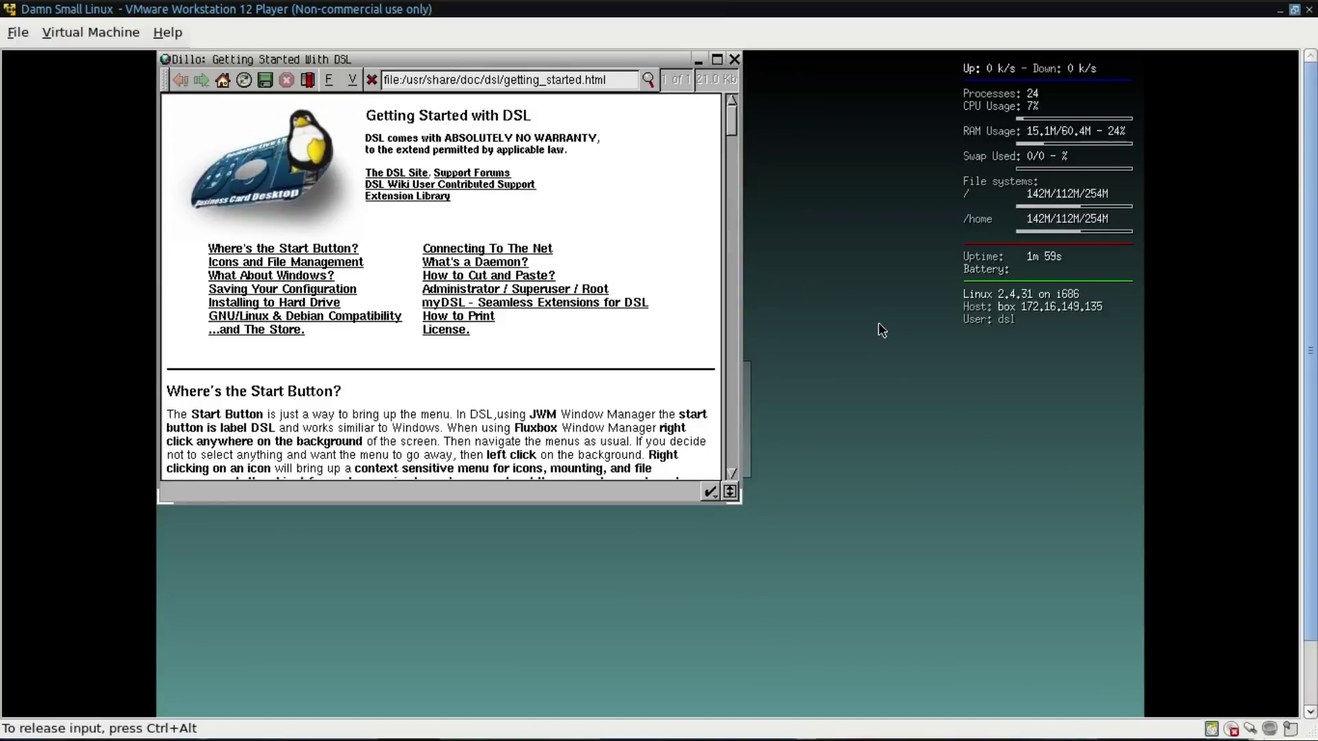
click(734, 59)
right_click(286, 239)
click(808, 280)
key(ctrl+alt)
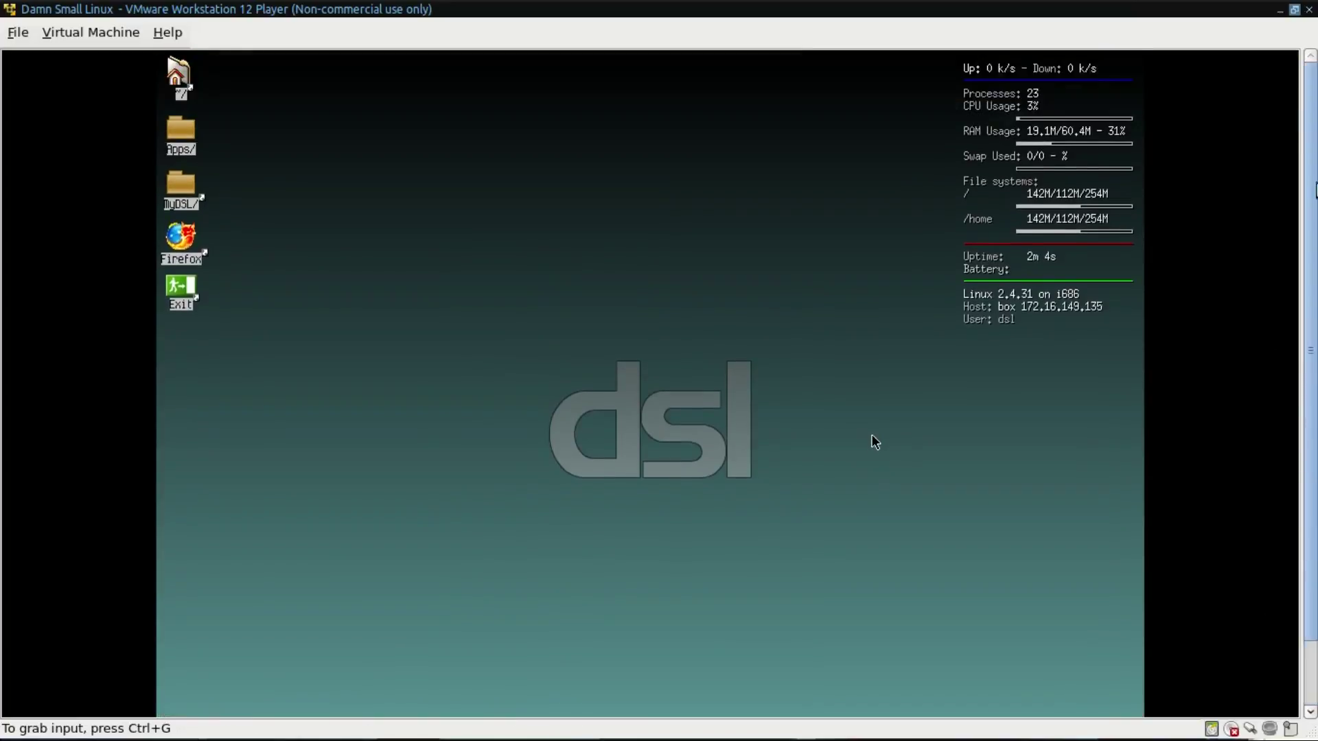
Step: Leave the graphical desktop and shut down the X server for a text console prompt
scroll(875, 443, down, 2)
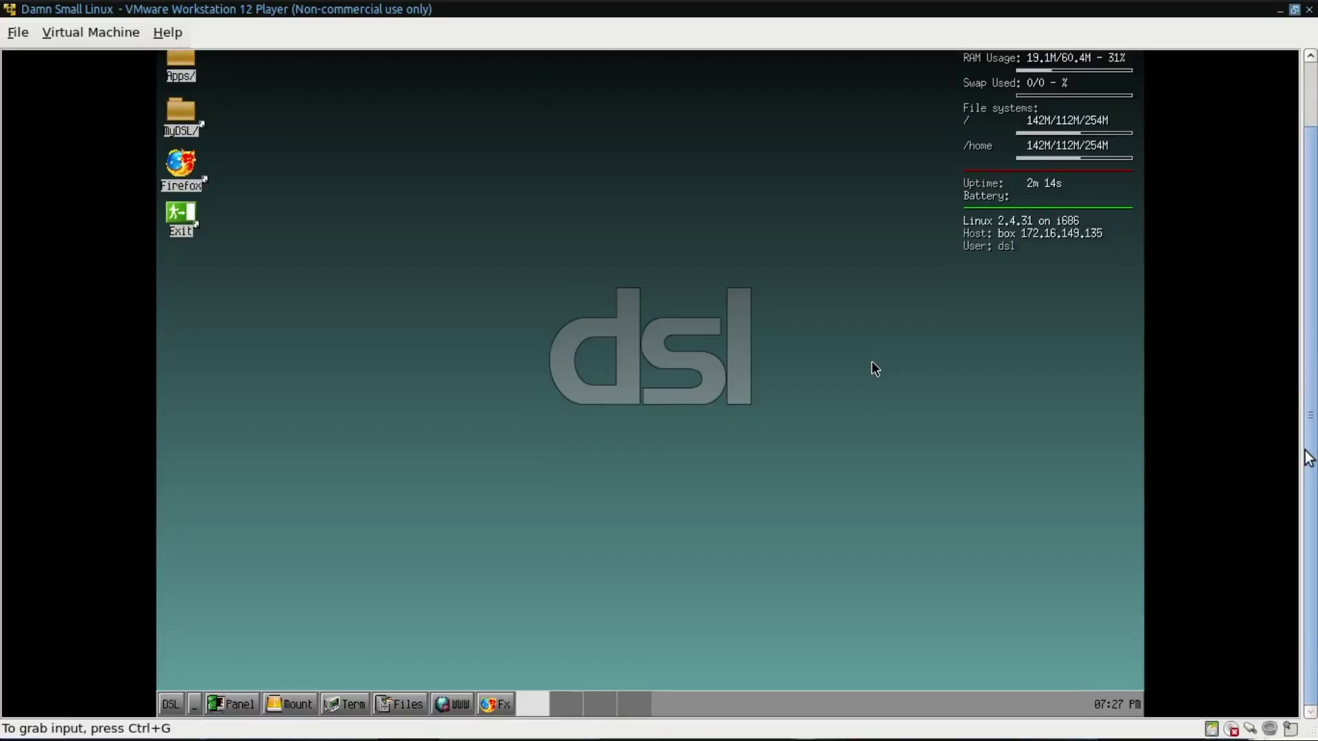
drag(1308, 457, 1156, 356)
click(1156, 356)
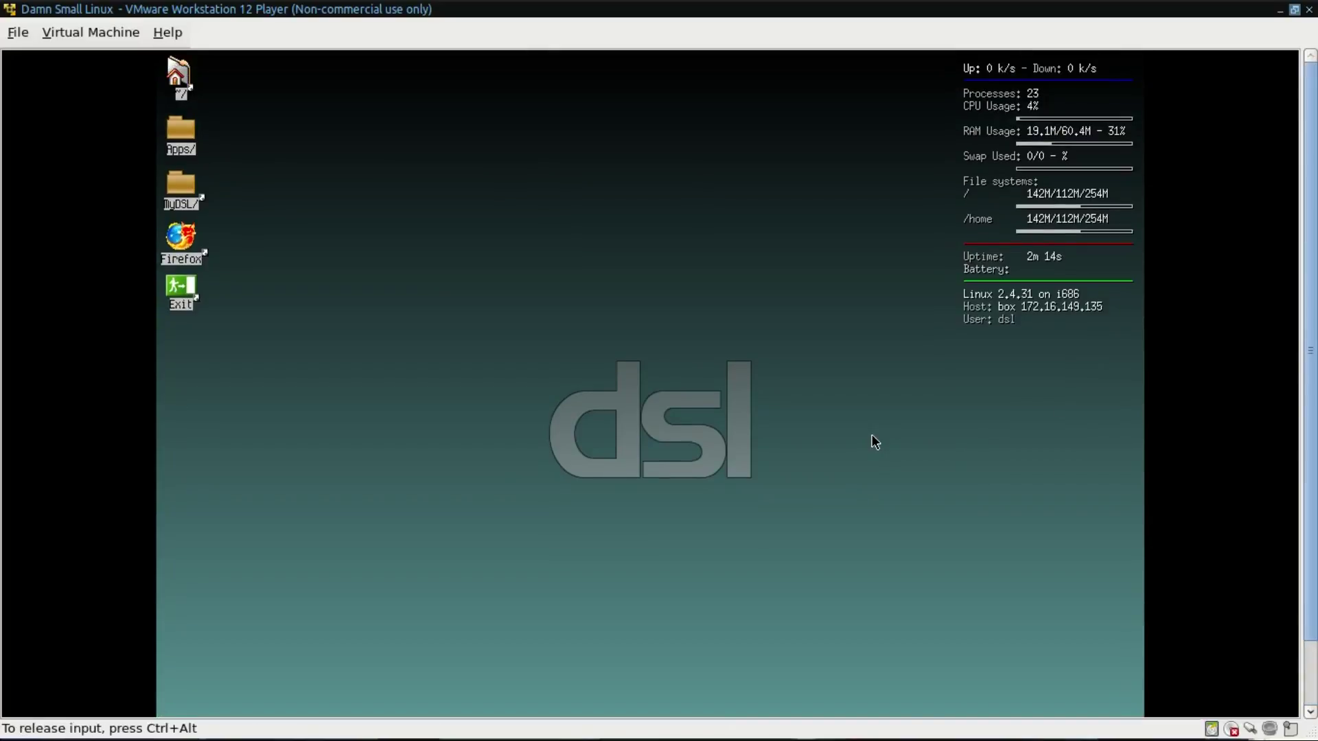
key(ctrl+alt+F1)
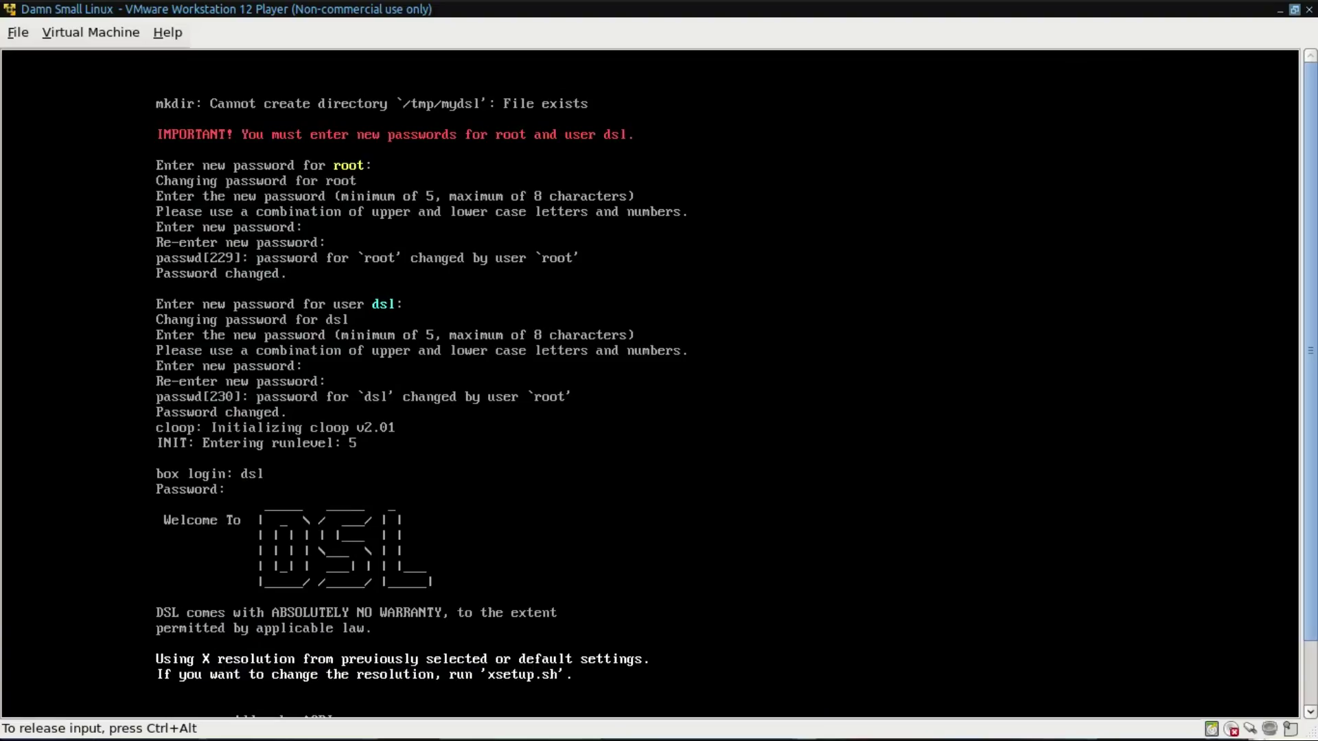
key(ctrl+alt)
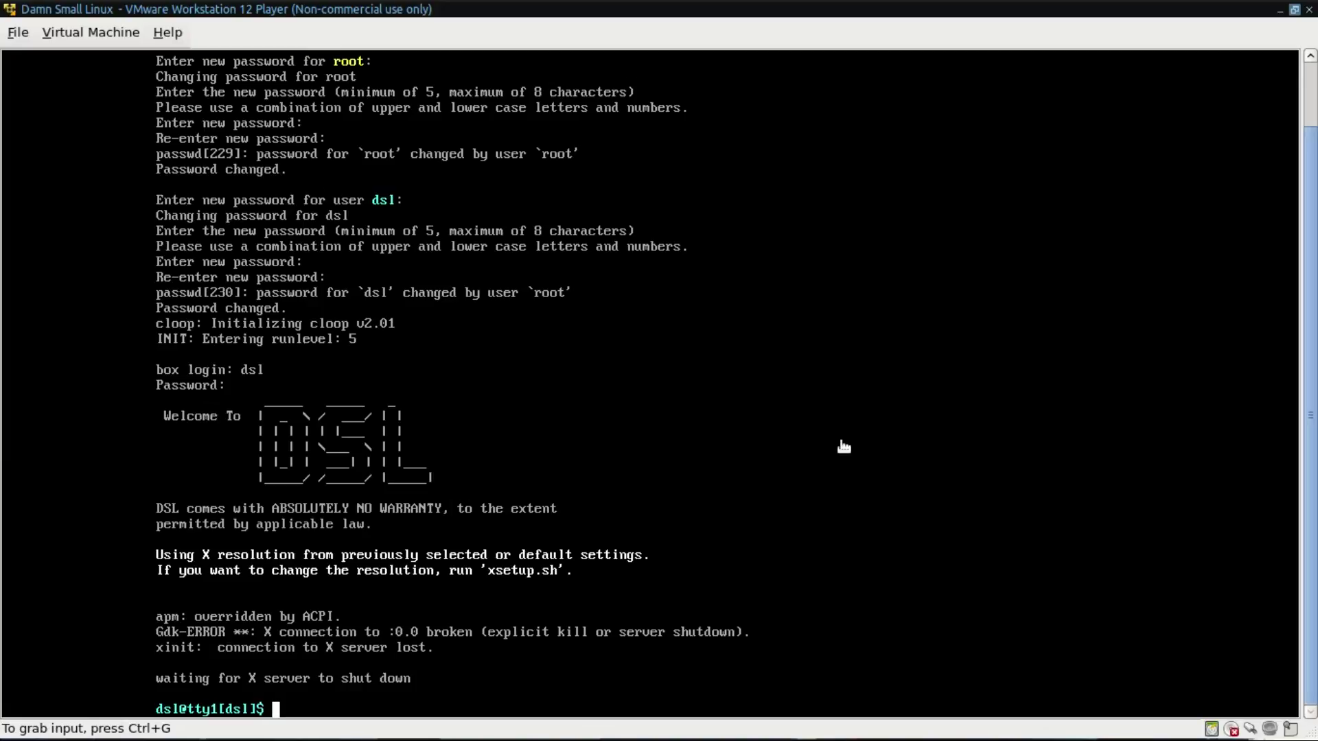
Step: Start the graphical desktop again from the dsl console with "startx"
click(844, 447)
text(startx)
key(Return)
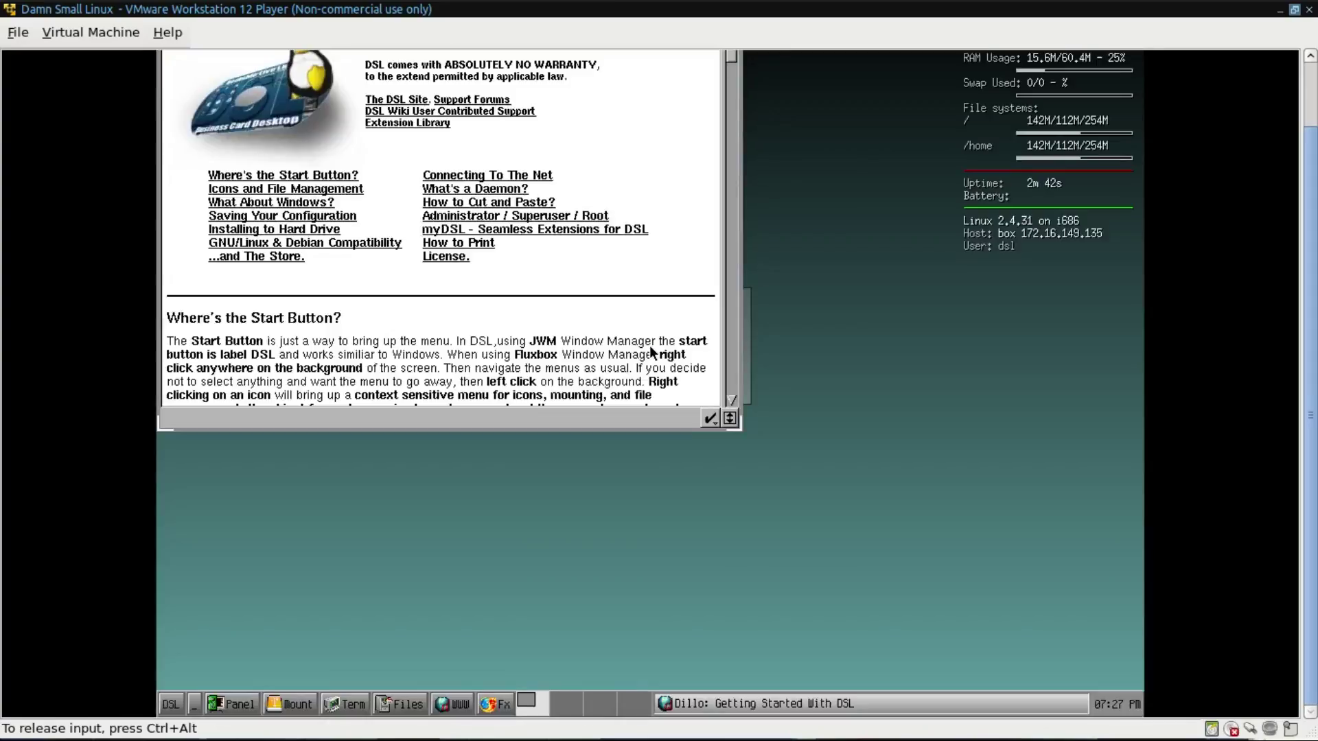
Step: Close the "Getting Started with DSL" browser window on the restarted desktop
right_click(650, 349)
key(ctrl+alt)
scroll(1309, 344, up, 2)
click(747, 64)
click(734, 64)
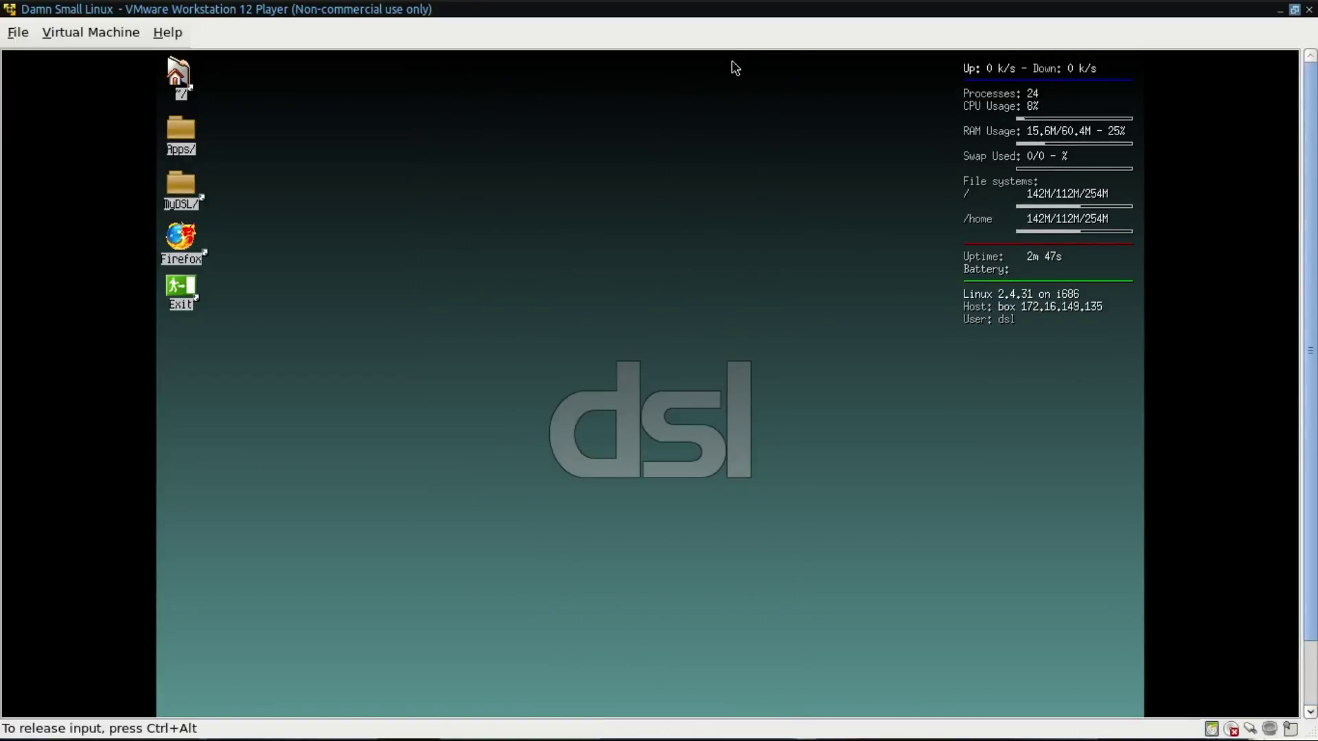
Step: Examine the cleared desktop, its system monitor and its main menu of applications
right_click(552, 337)
click(616, 165)
key(ctrl+alt)
scroll(1312, 412, down, 2)
scroll(1311, 481, up, 2)
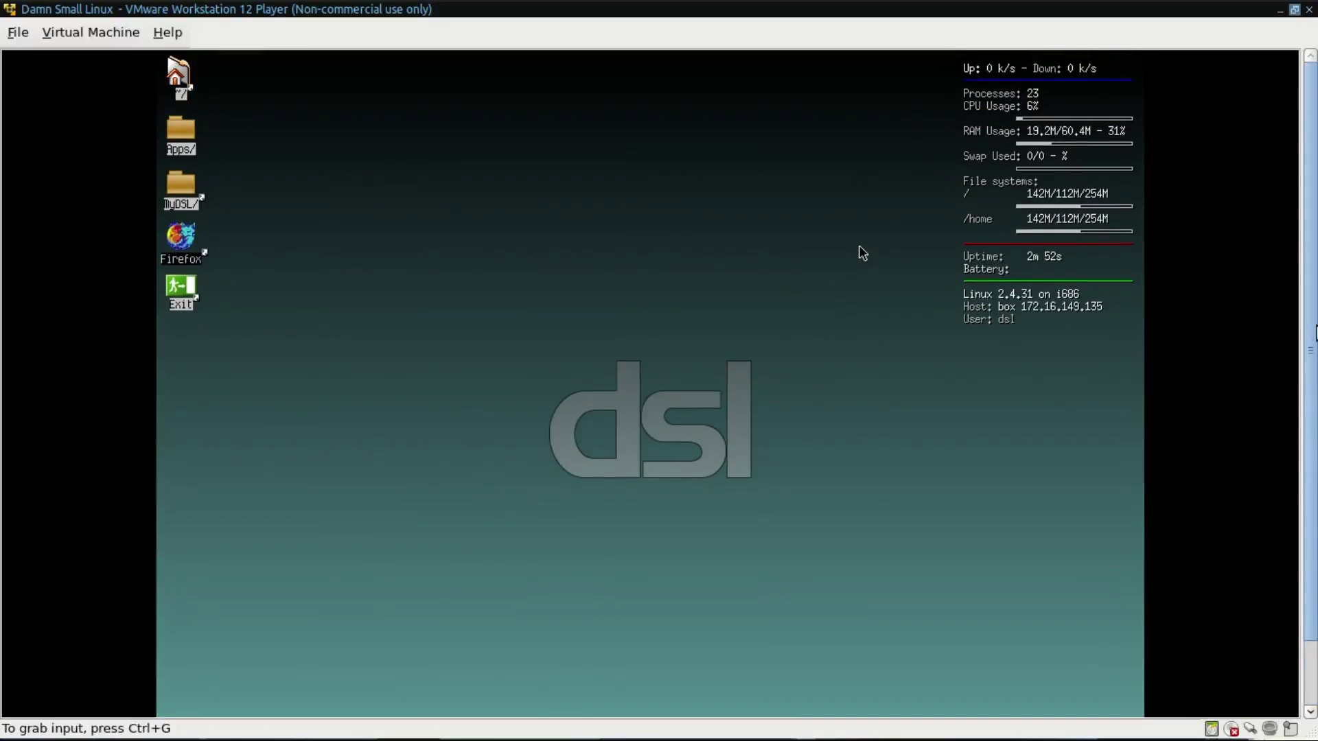
click(671, 409)
right_click(934, 397)
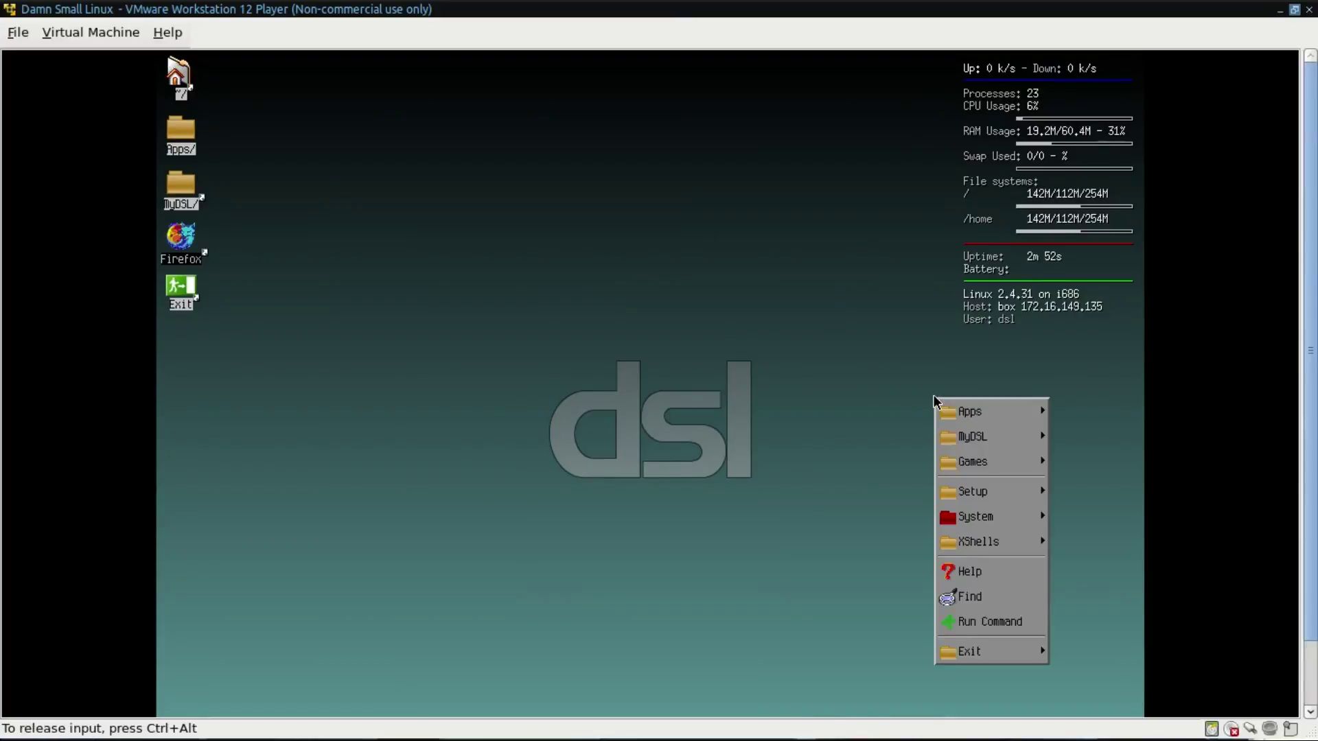
click(755, 405)
key(ctrl+alt)
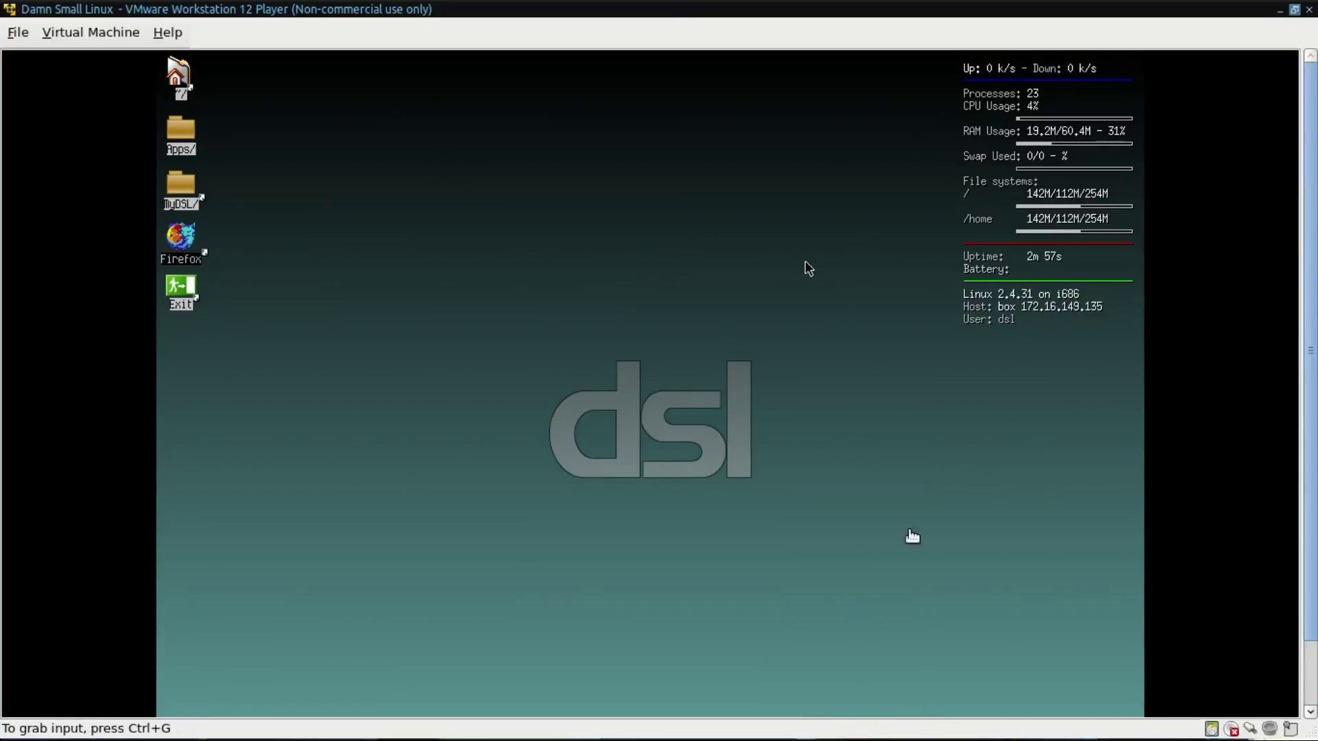
scroll(1311, 316, down, 2)
scroll(1311, 316, up, 2)
click(797, 167)
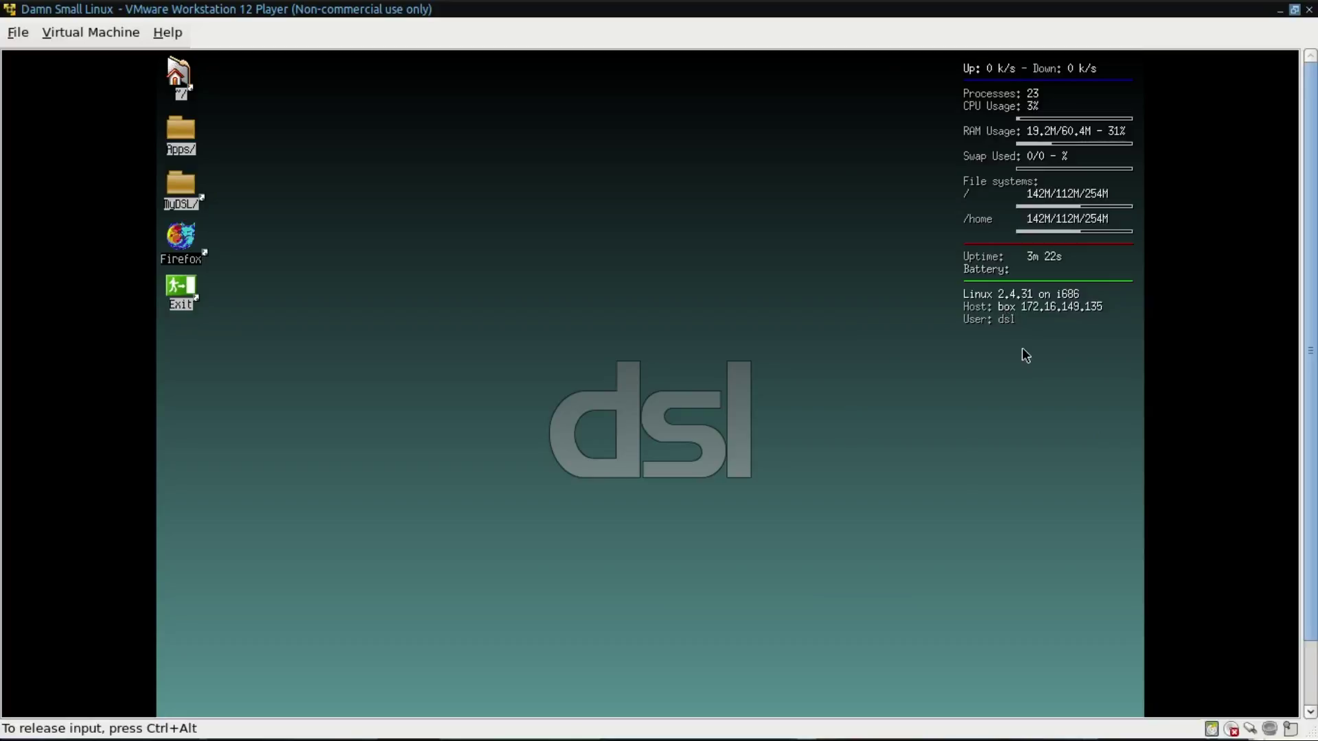
Step: Exit the graphical desktop to the text console and inspect the running processes with "top"
right_click(563, 521)
click(481, 501)
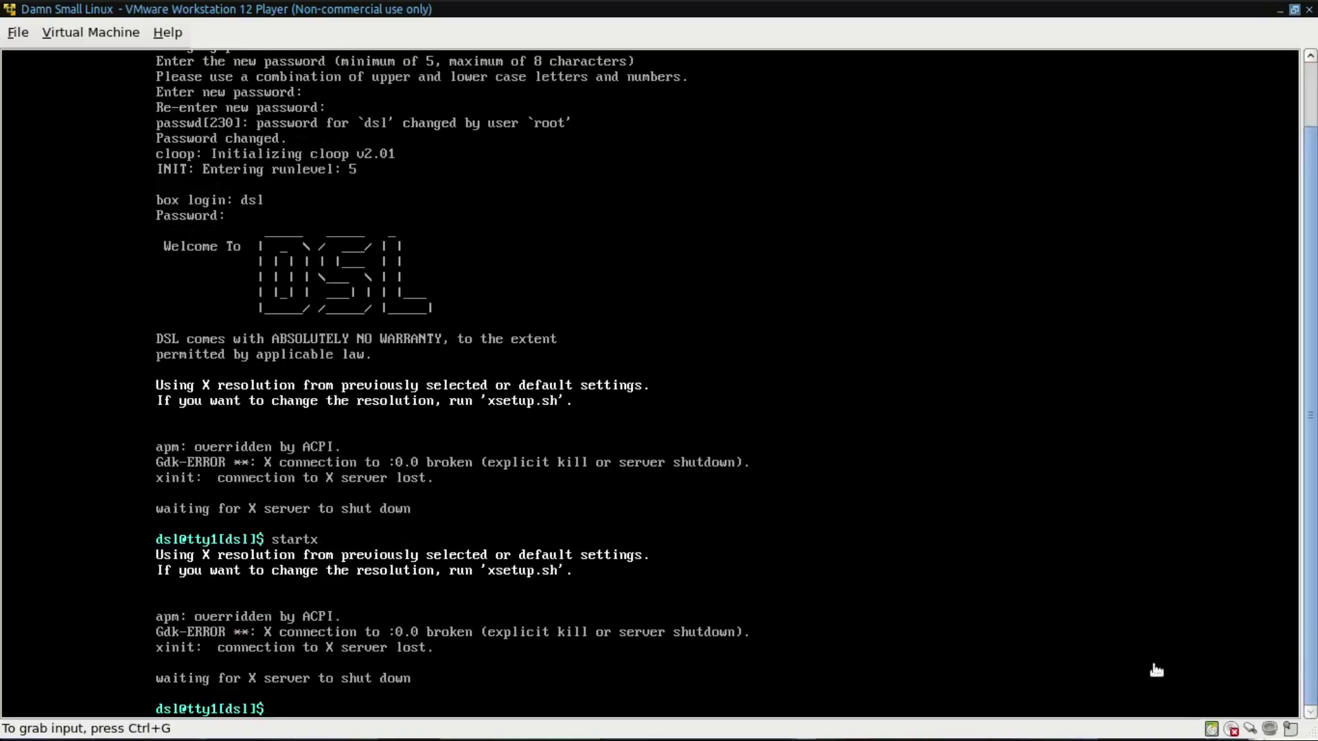
text(top)
key(Return)
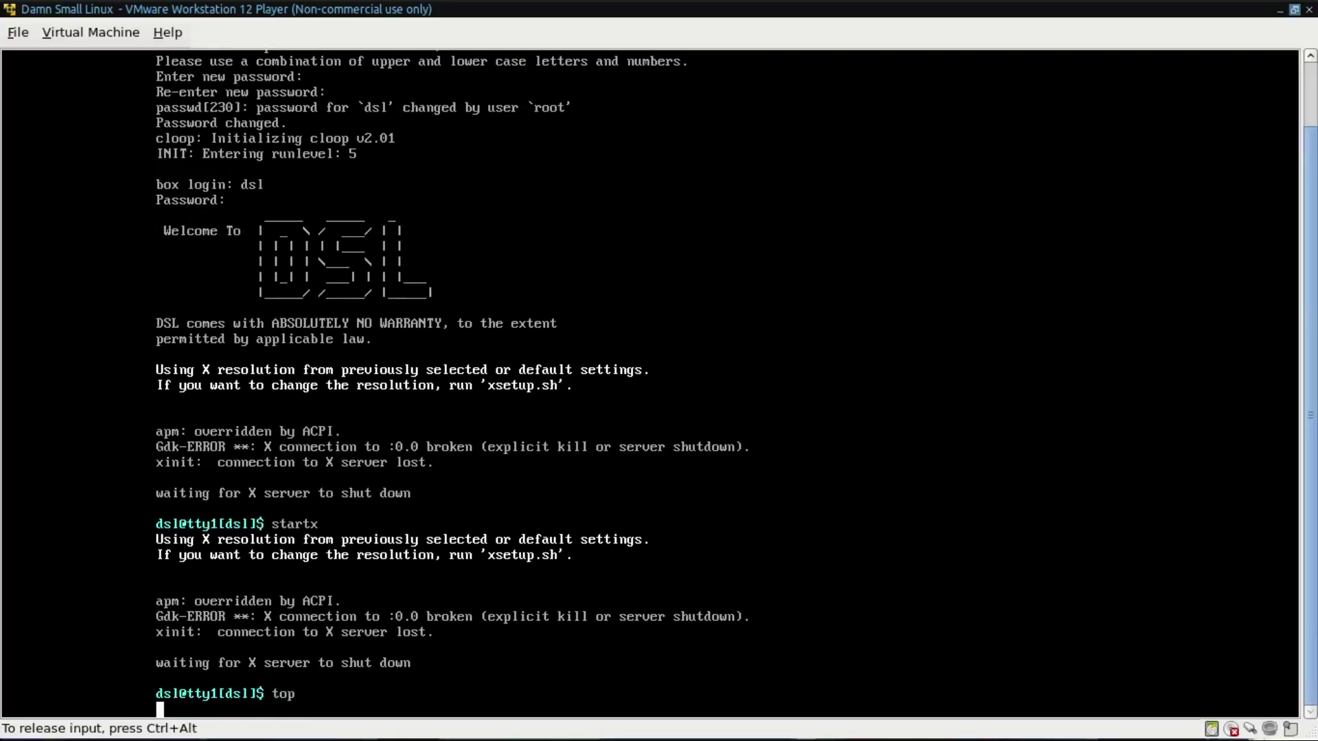
key(ctrl+alt)
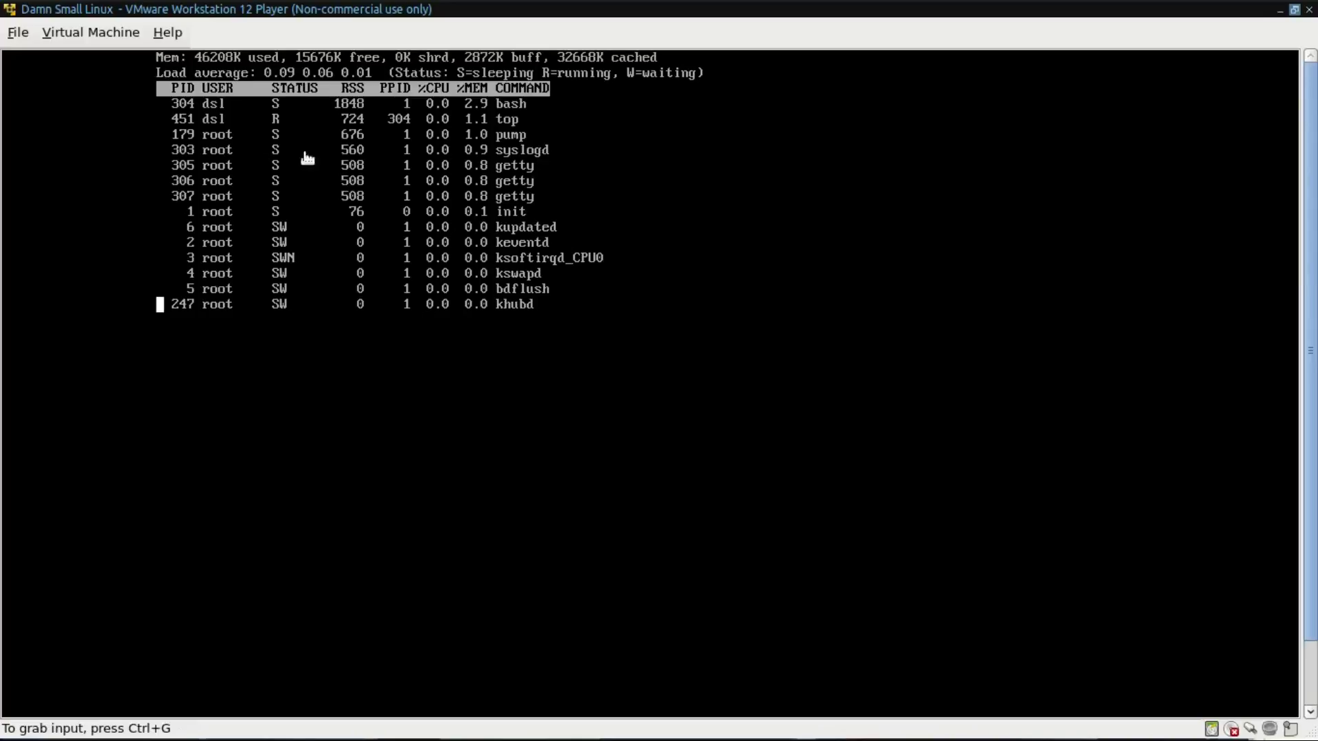
click(563, 189)
key(ctrl+alt)
click(666, 352)
key(q)
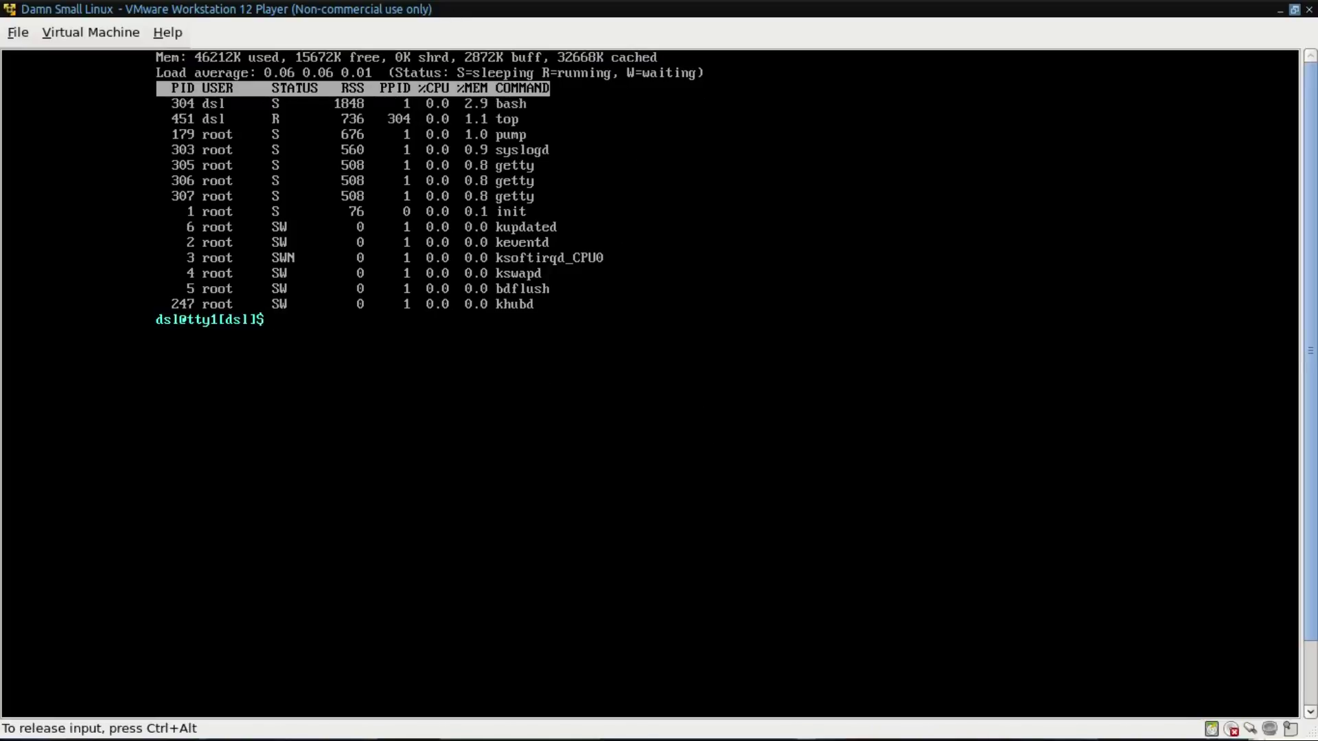
Step: Start the graphical desktop again with "startx" and close the browser window that opens with it
text(startx)
key(Return)
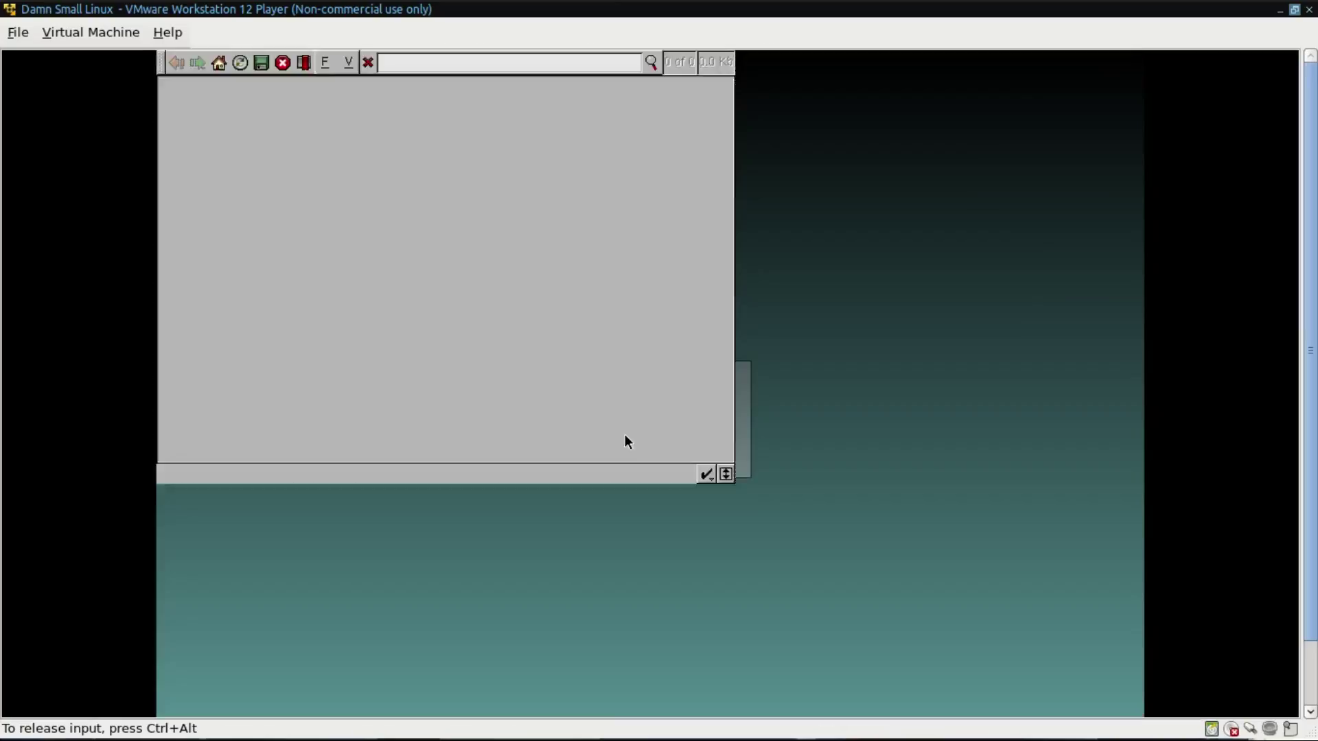
click(734, 60)
right_click(842, 251)
click(1009, 245)
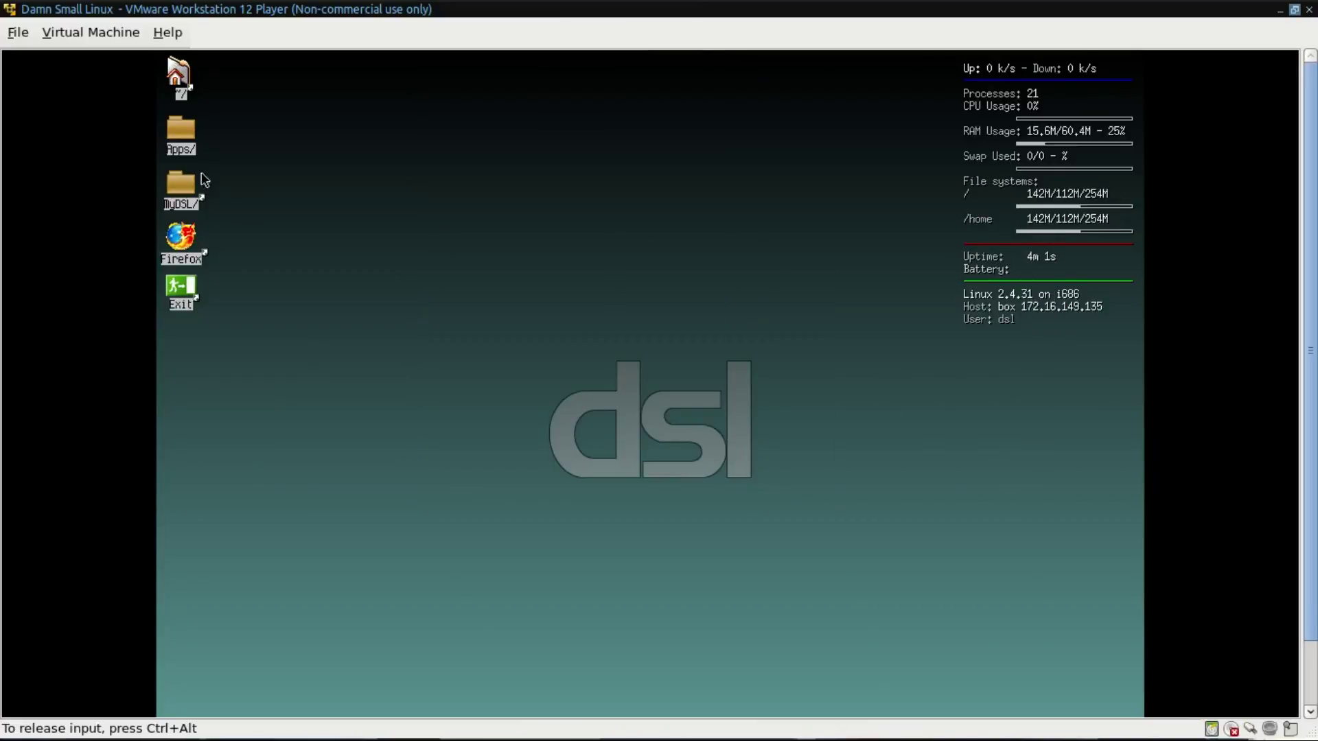
Step: Open the Apps folder and its Games subfolder, and arrange the two windows side by side
double_click(185, 140)
double_click(559, 187)
double_click(560, 187)
double_click(447, 213)
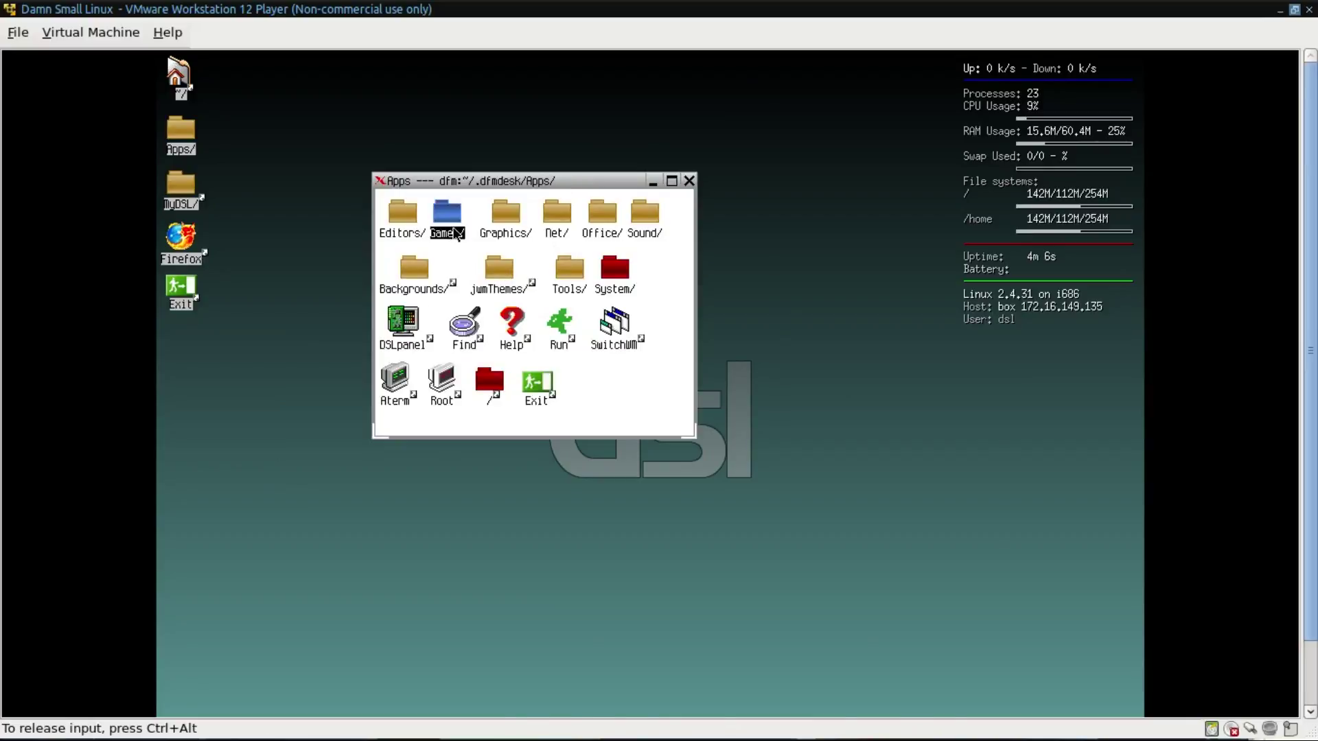
double_click(604, 420)
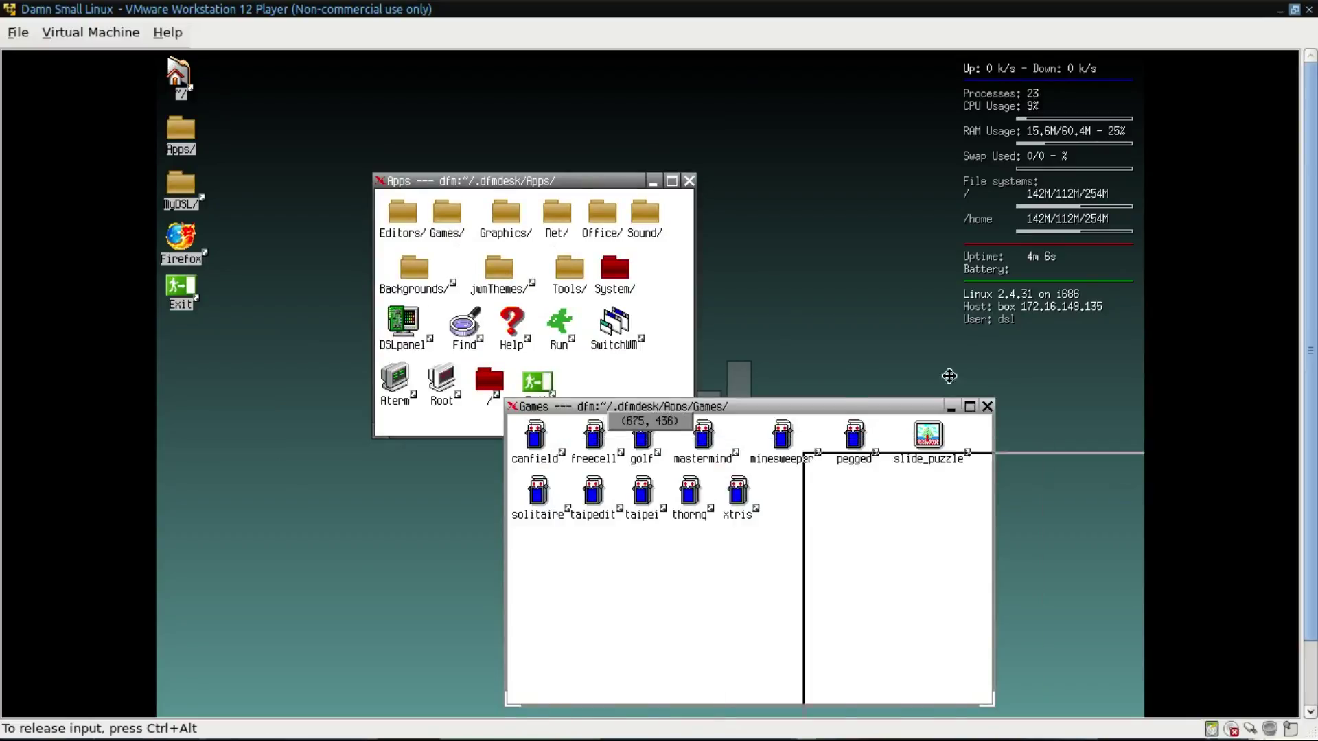
click(796, 206)
drag(570, 182, 406, 172)
drag(741, 201, 596, 164)
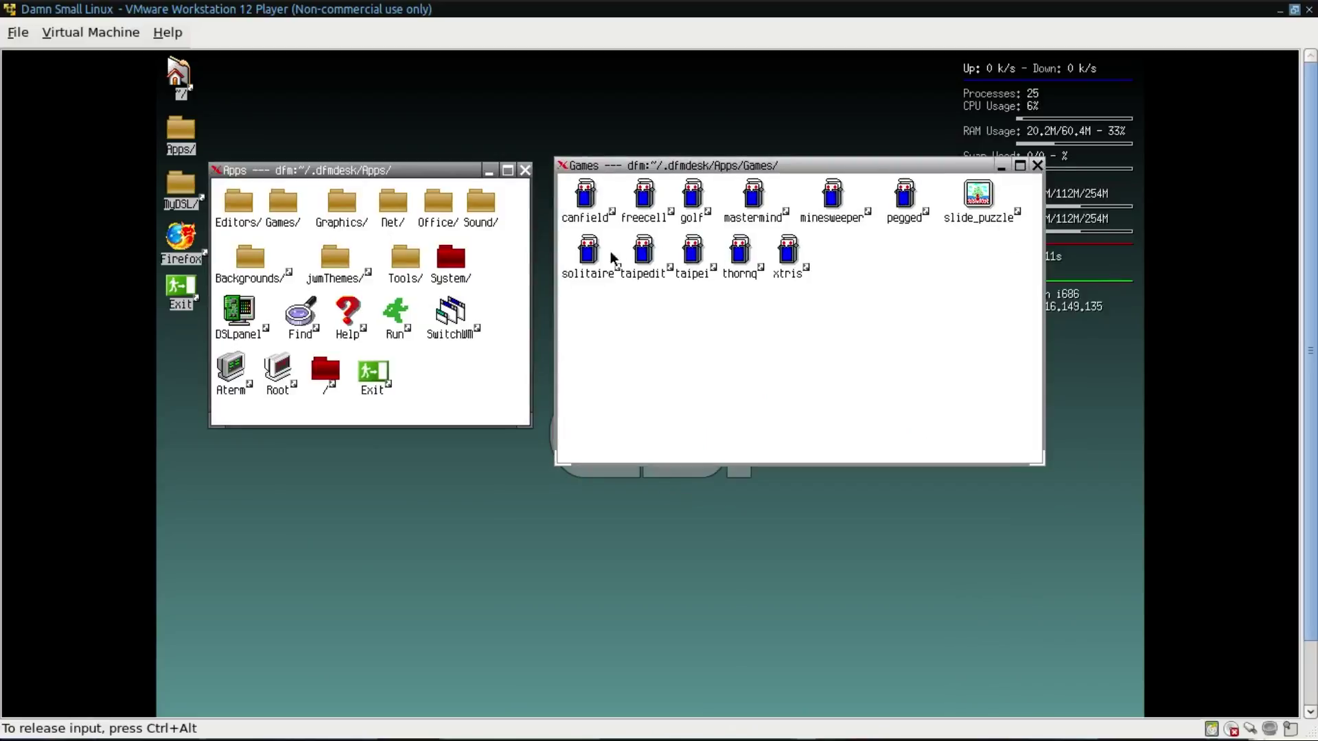
Step: Launch the xtris game, try starting a round, and close it
double_click(788, 270)
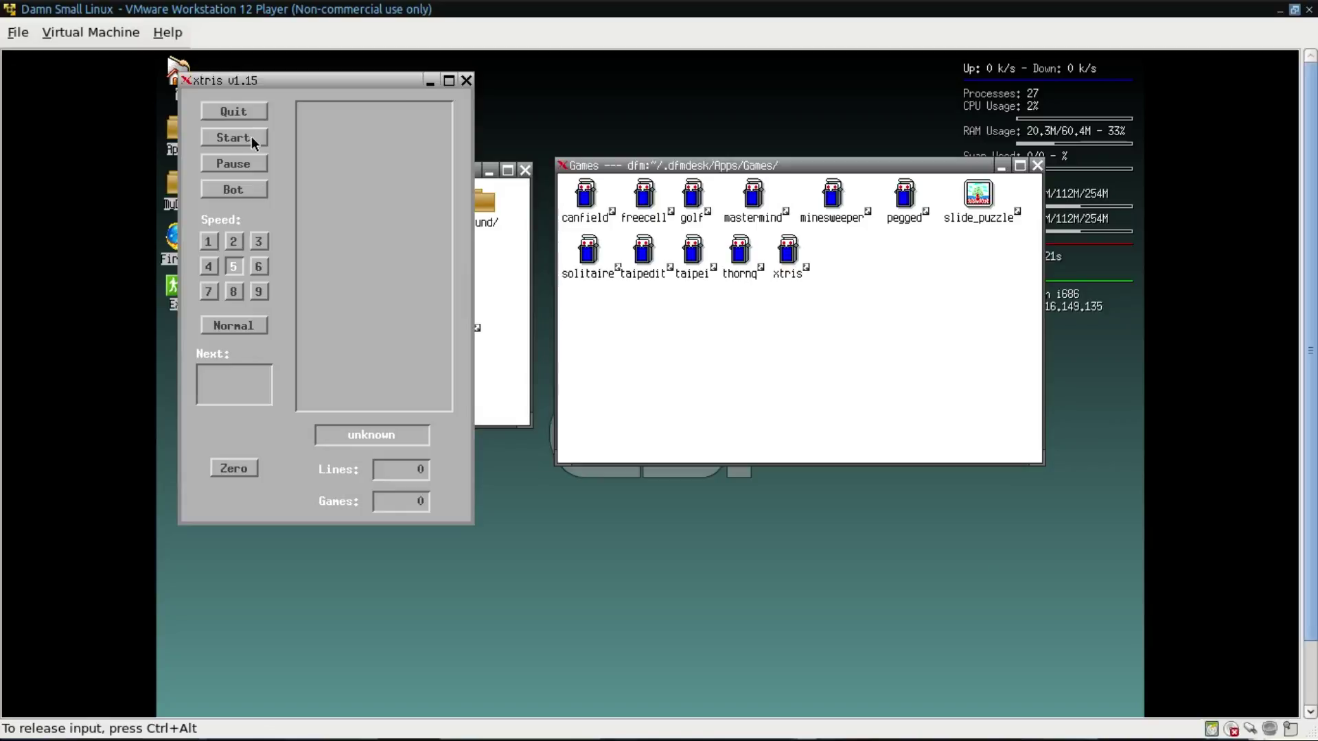
click(252, 136)
click(466, 80)
Step: Launch the thornq and pegged games one after the other, closing each after viewing it
double_click(738, 252)
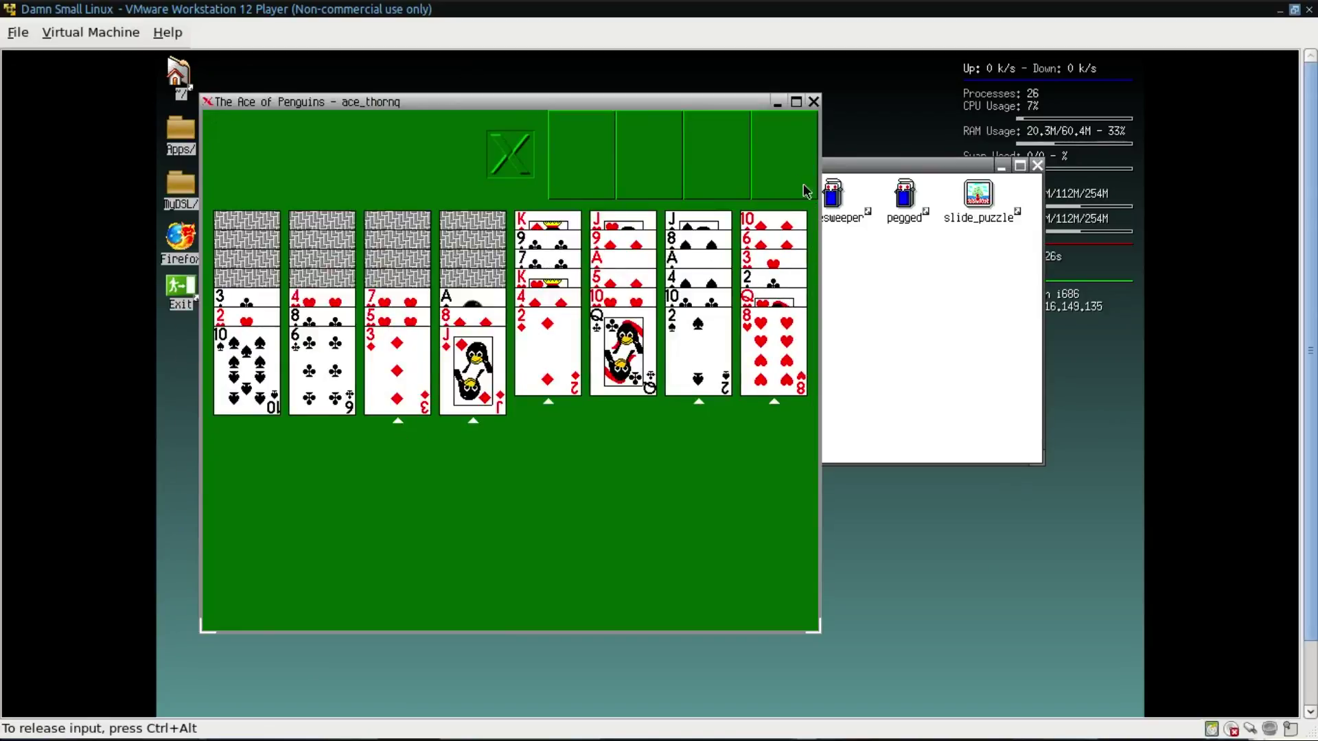
click(814, 102)
double_click(901, 198)
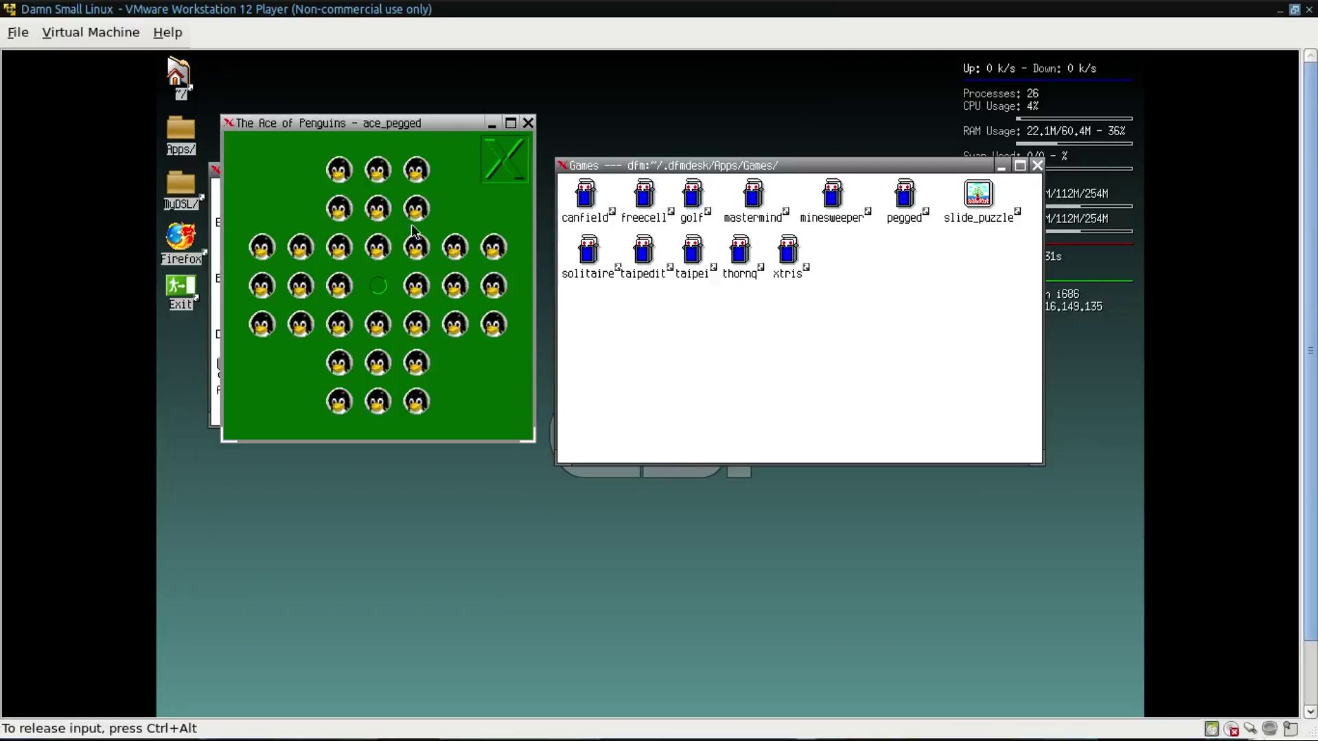
click(528, 123)
Step: Launch slide_puzzle, look through its image chooser, and close the game without loading an image
double_click(978, 195)
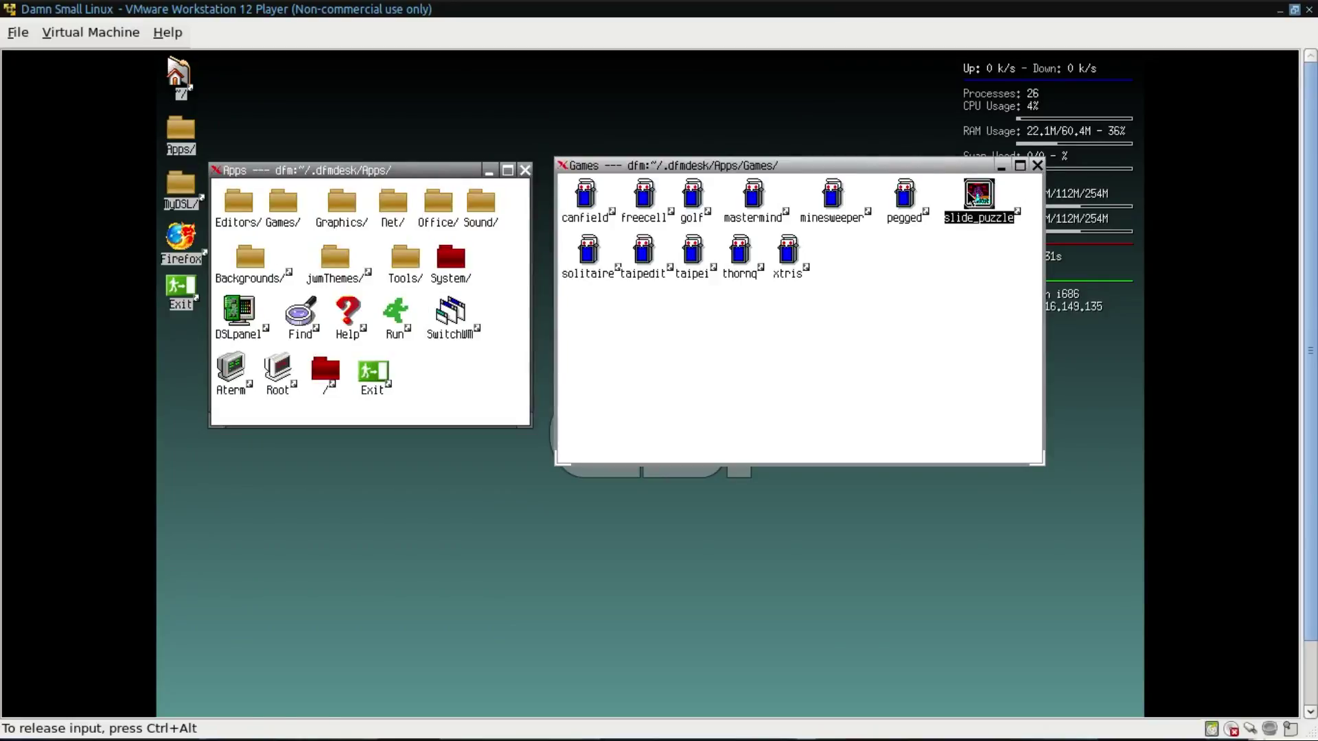
click(467, 474)
click(462, 481)
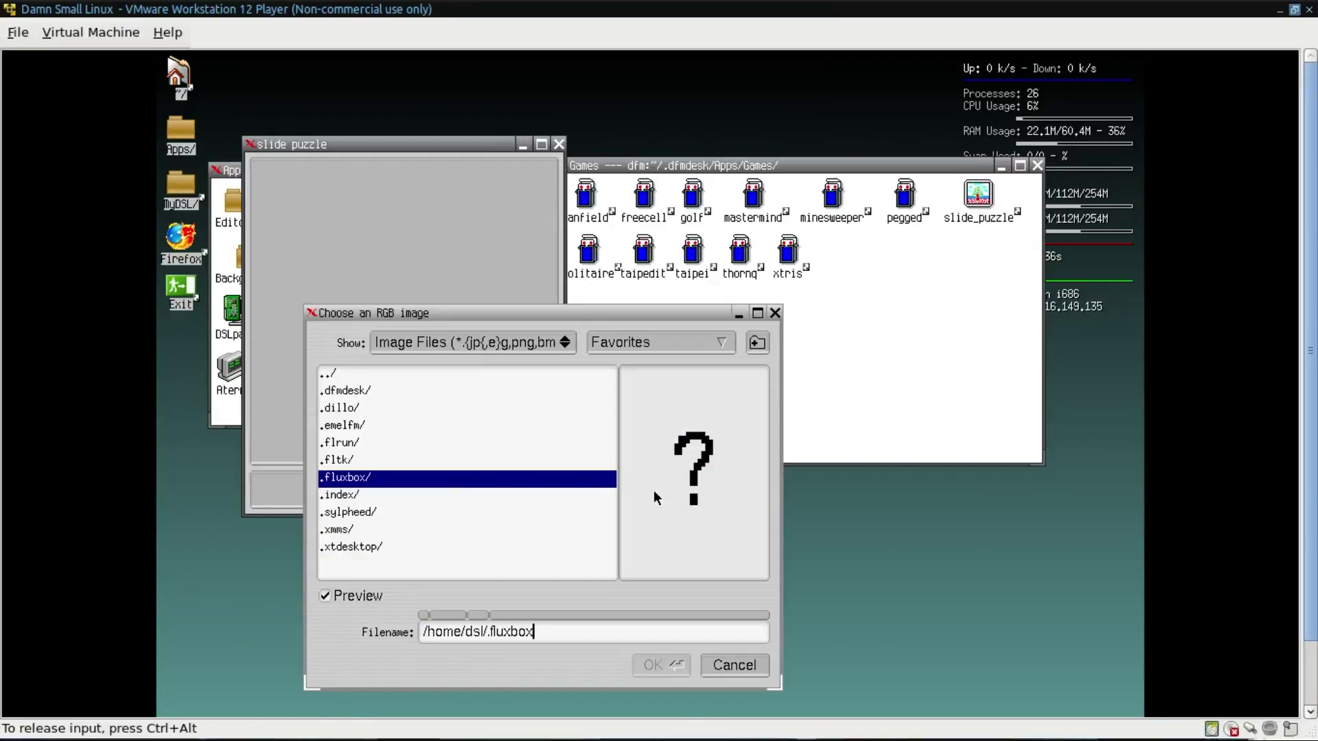
click(775, 313)
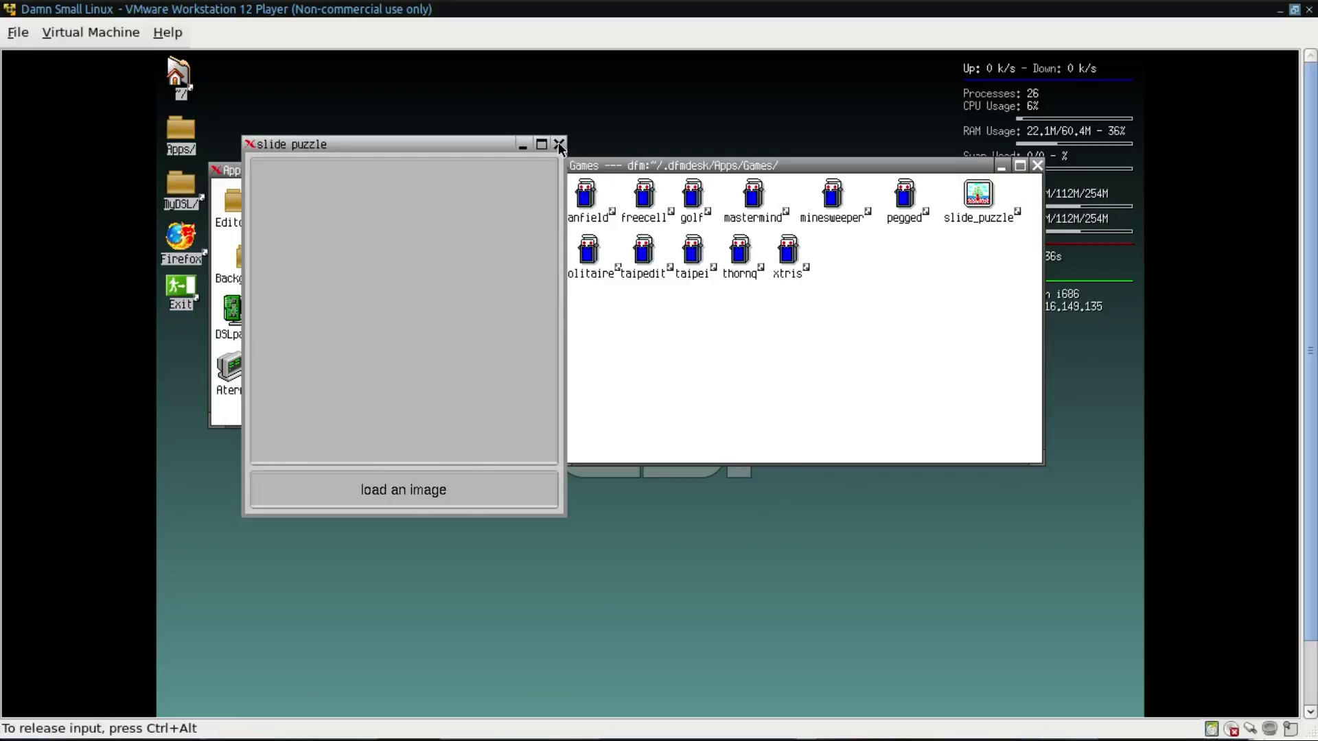
click(559, 144)
Step: Launch the canfield and mastermind games one after the other, closing each after viewing it
double_click(583, 202)
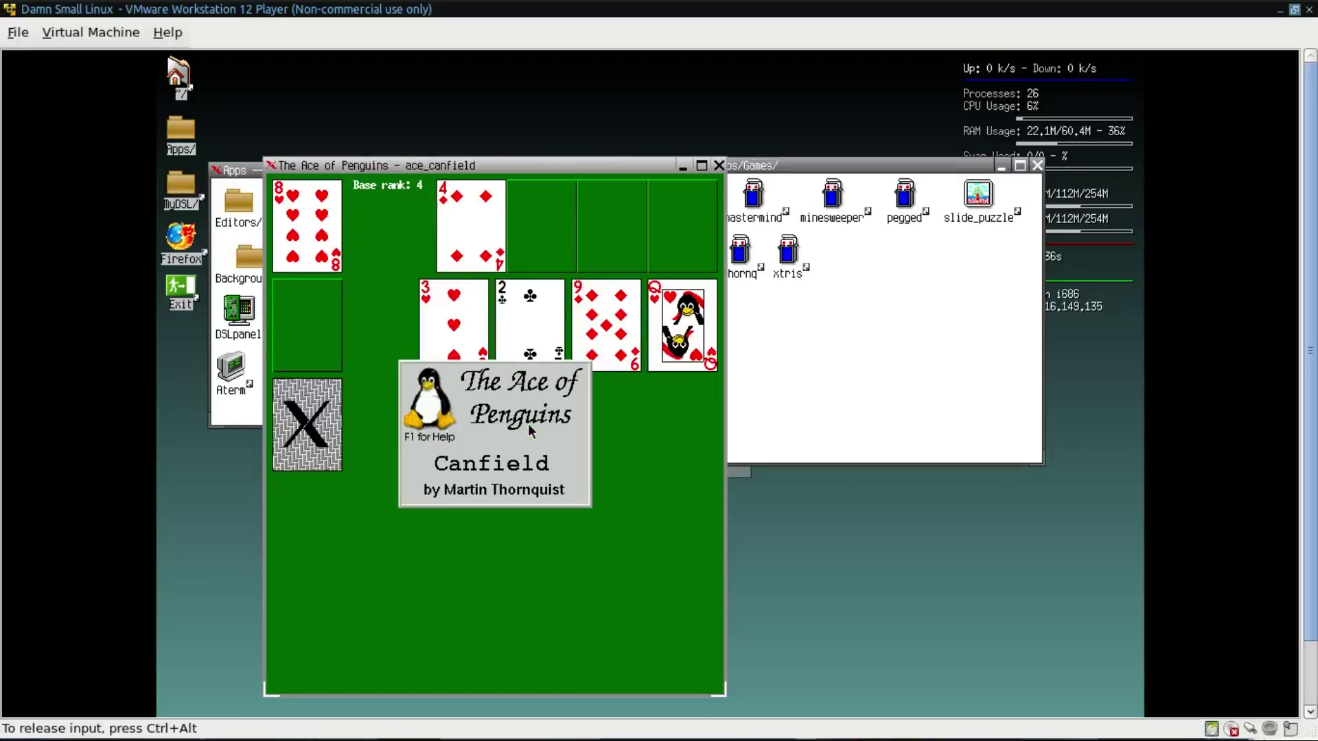
click(719, 166)
double_click(753, 196)
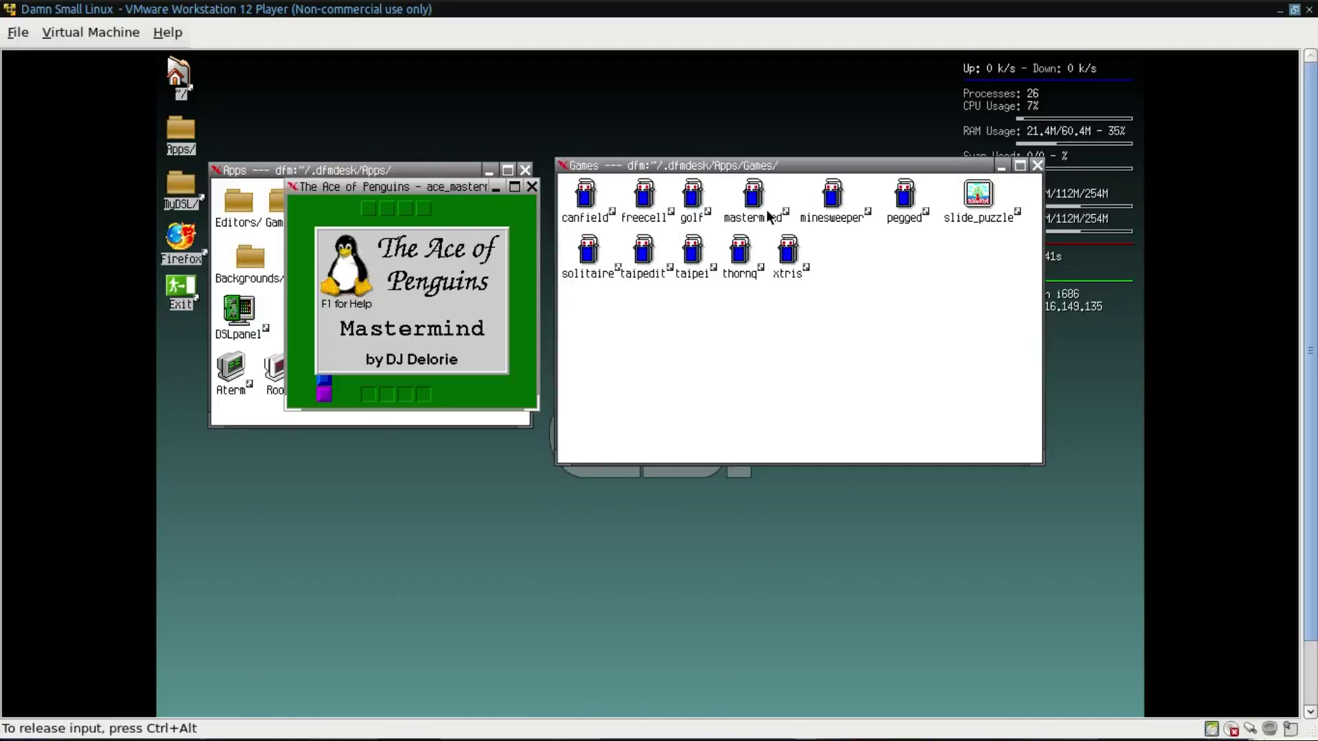
click(532, 186)
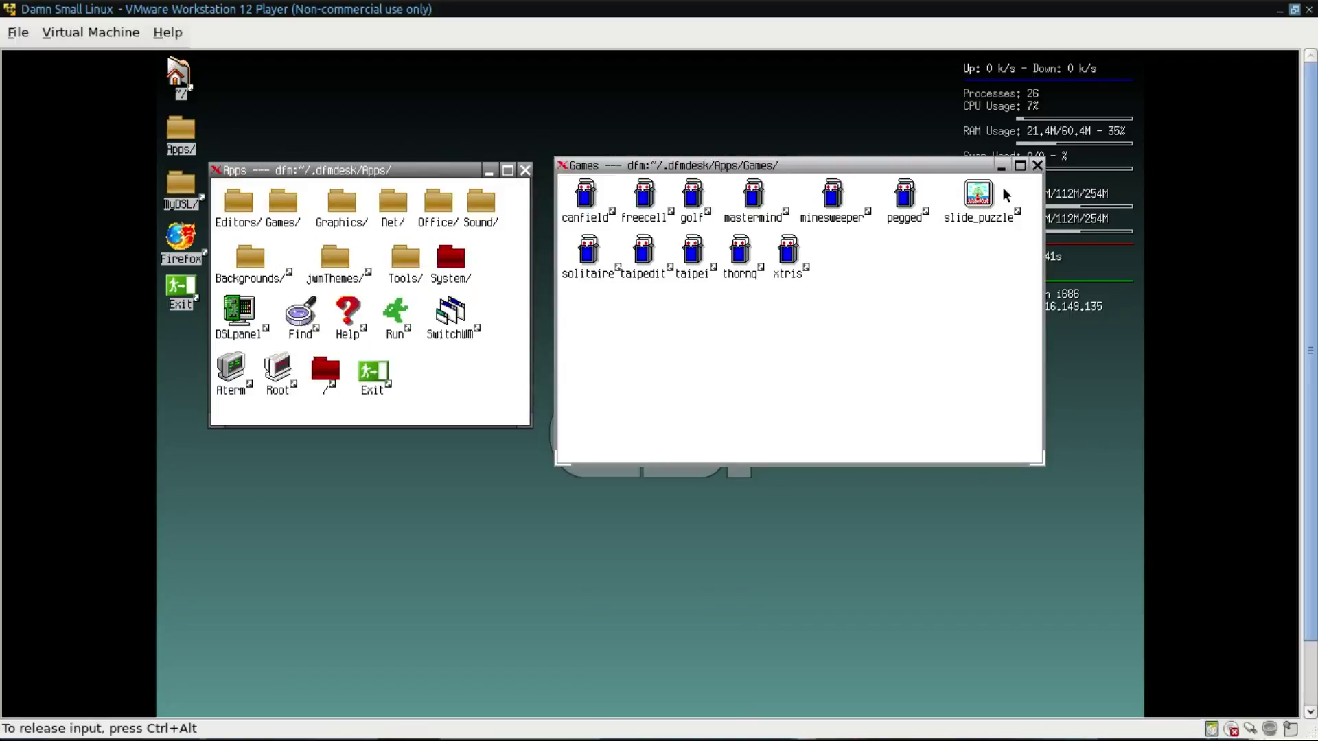
Step: Close the Games folder and open an Aterm terminal from the Apps folder
click(1038, 166)
double_click(232, 368)
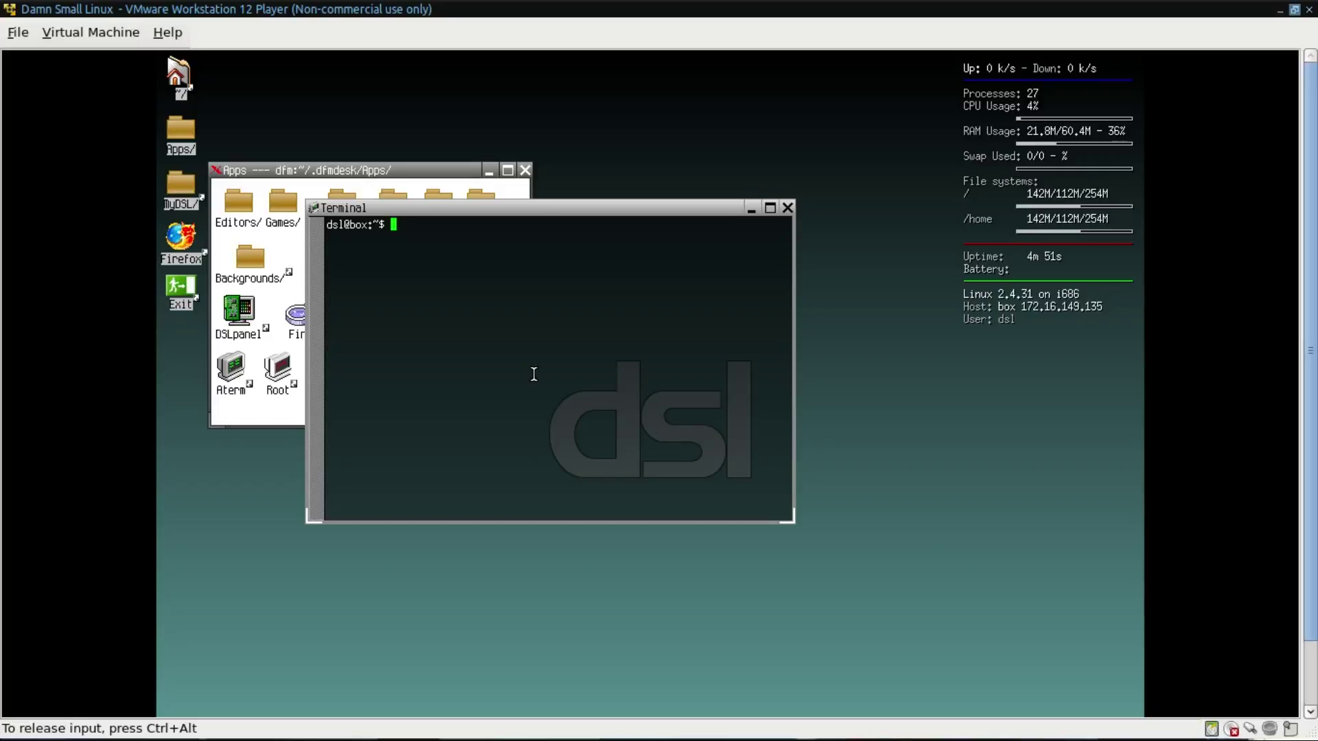
mouse_move(541, 386)
mouse_down()
mouse_move(549, 508)
mouse_move(546, 388)
mouse_up()
key(ctrl+alt)
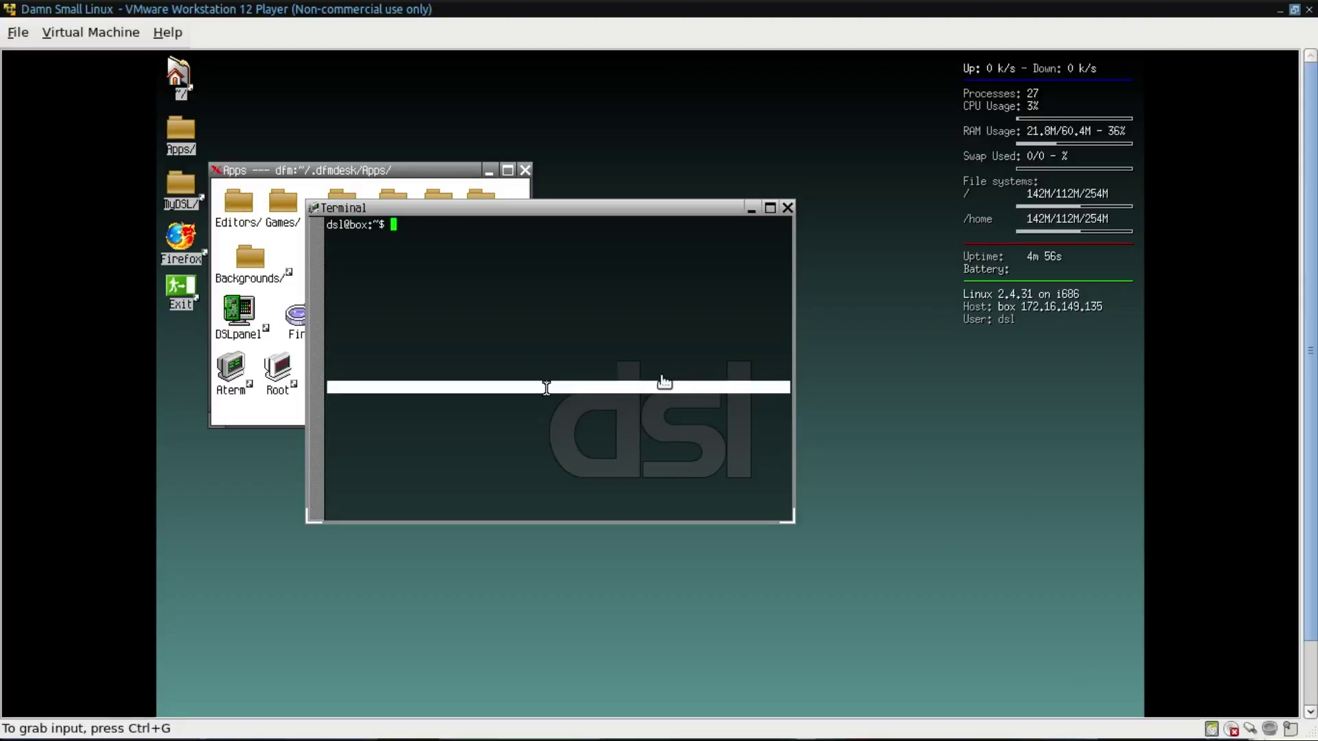
Step: Switch to the host's terminal, answer the pending sudo password prompt, and enter the command "apt-get install guake" without running it
key(alt+Tab)
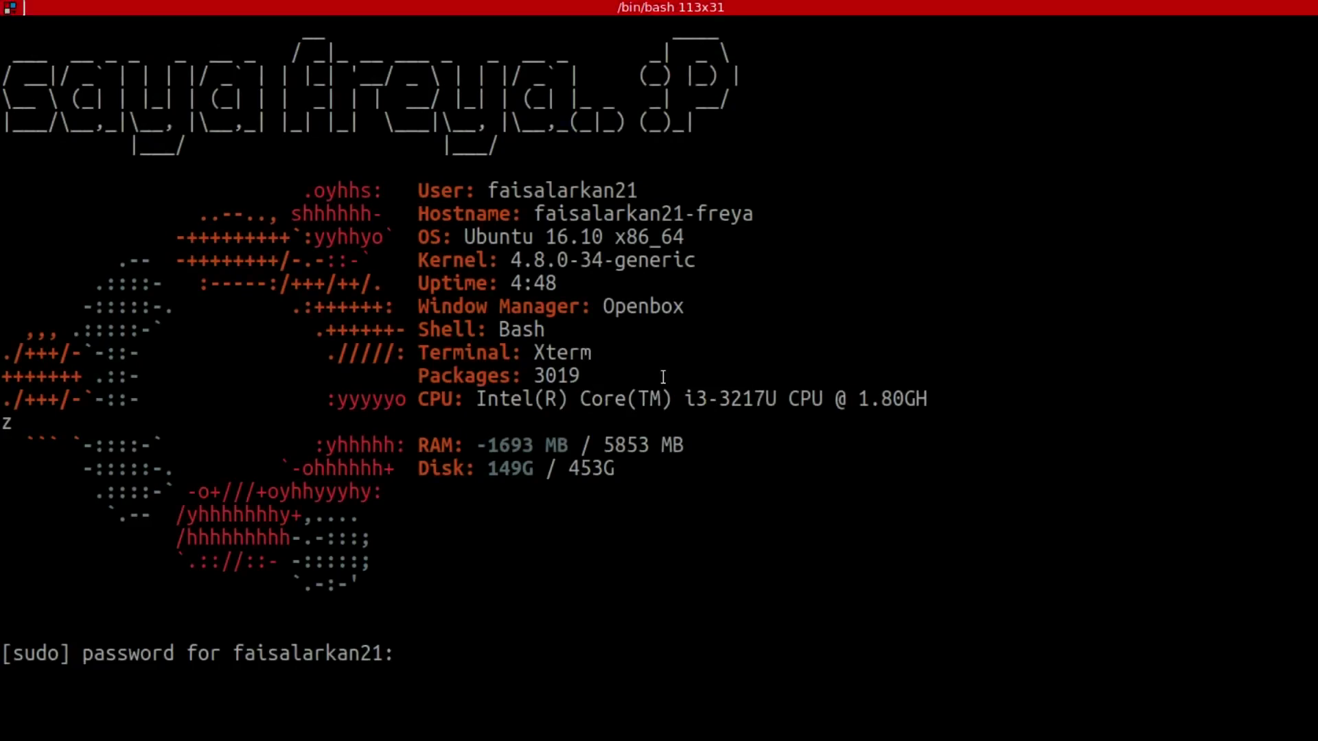
key(Return)
text(apt-)
text(gte)
key(BackSpace)
key(BackSpace)
text(et )
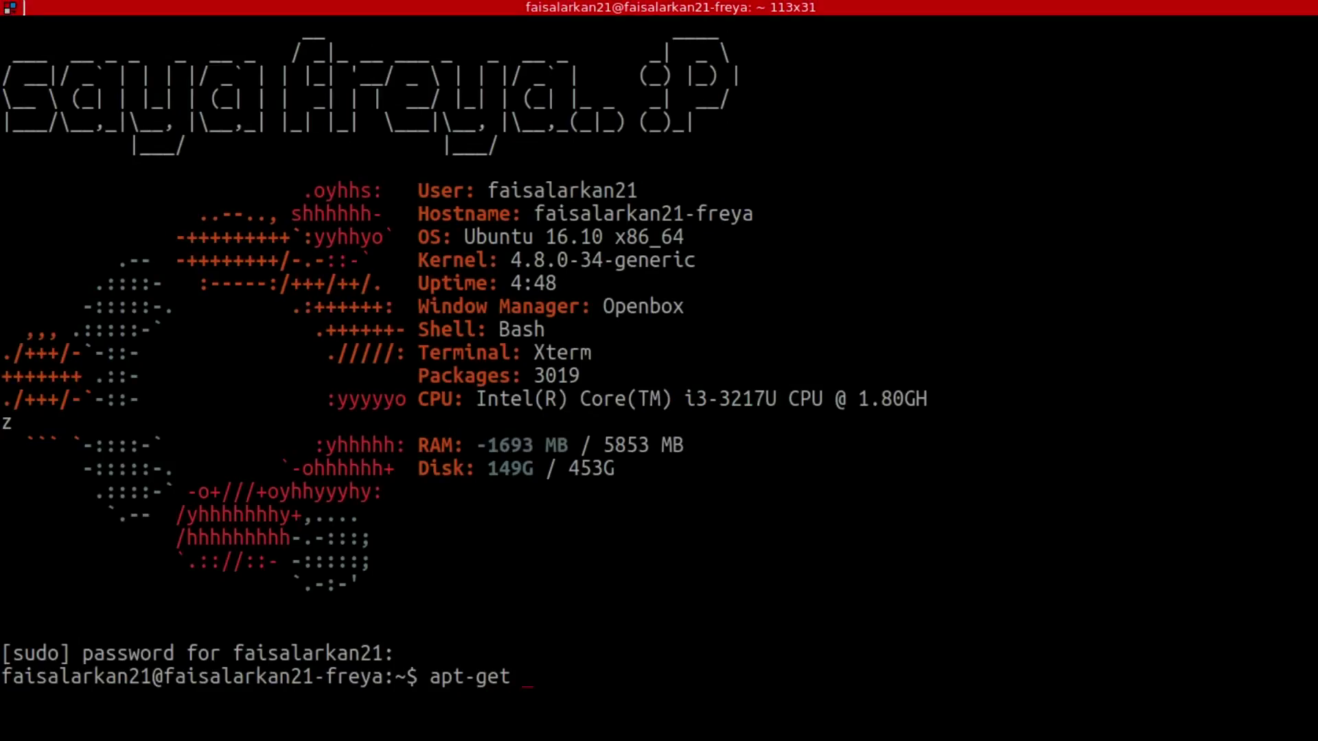
text(inst)
key(BackSpace)
text(stall guake)
Step: Enlarge the terminal text for readability and try to run the entered guake install command
double_click(663, 375)
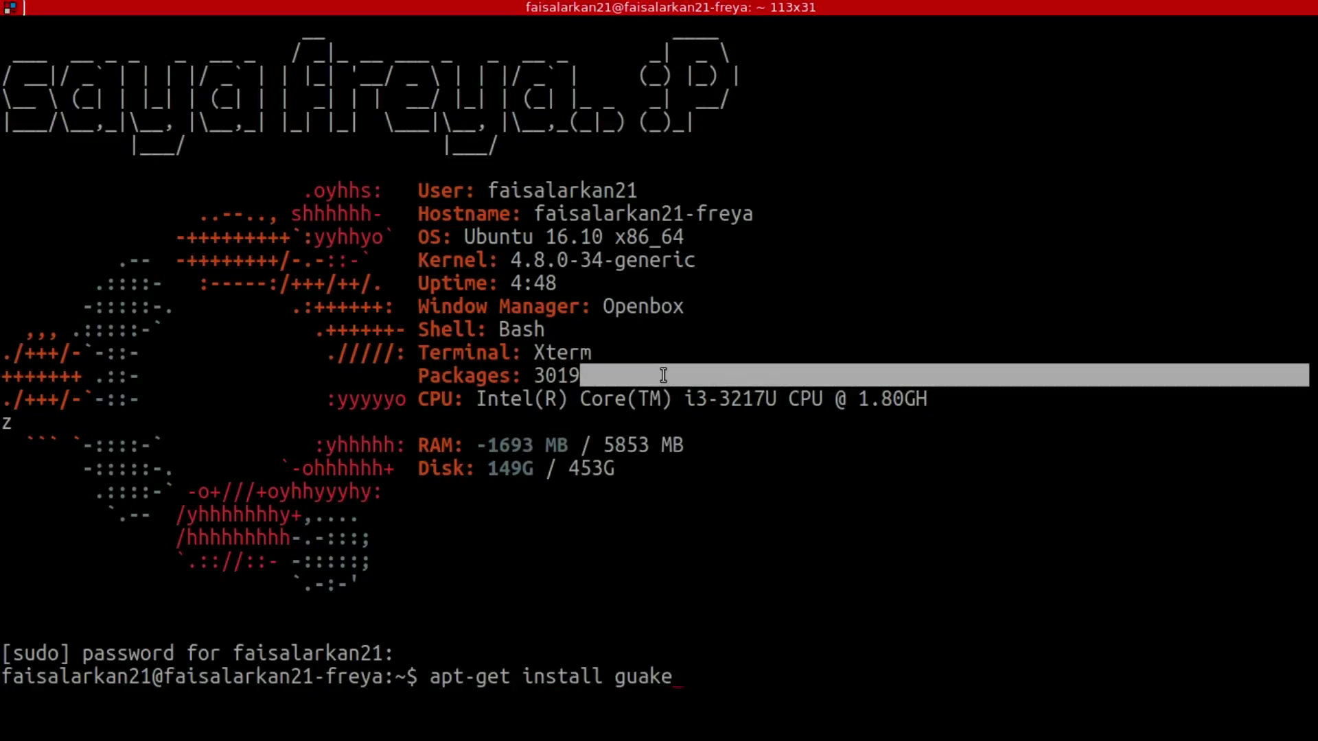
click(523, 567)
key(shift+KP_Add)
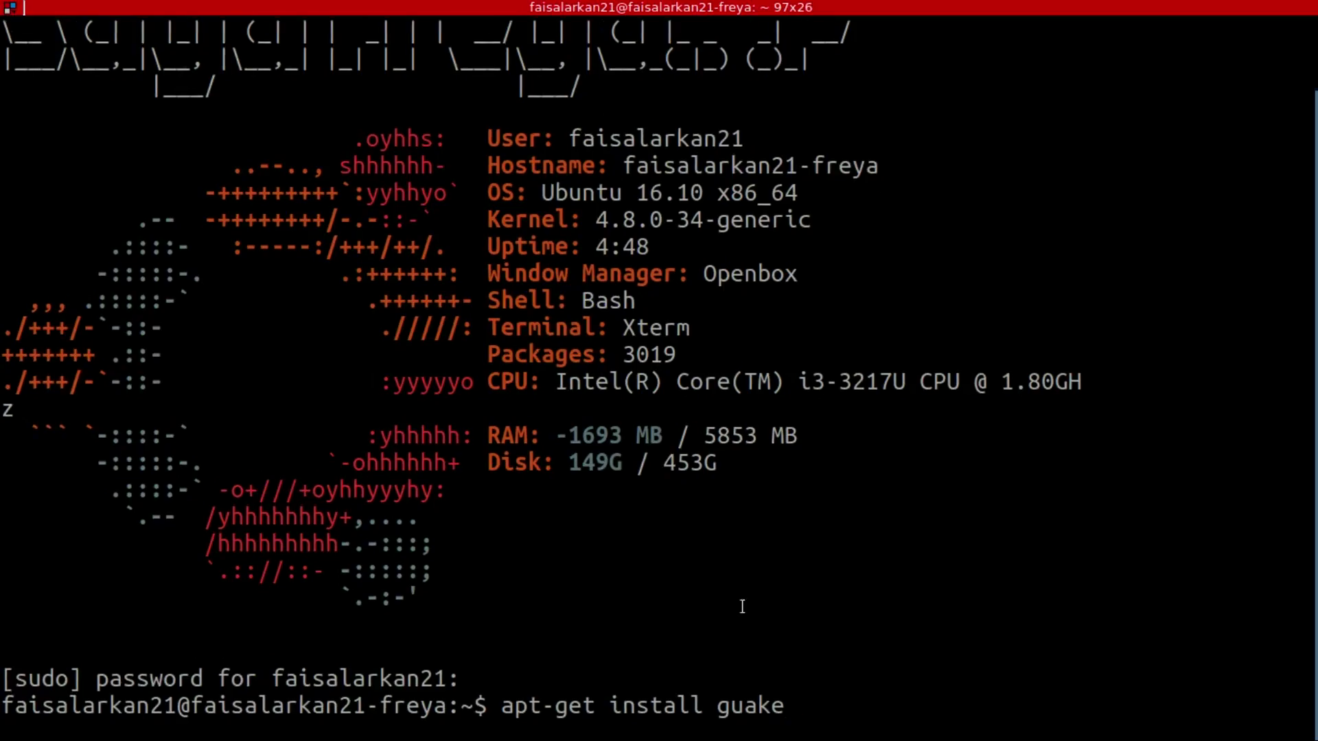
key(shift+KP_Add)
key(shift+KP_Add)
key(shift+KP_Add)
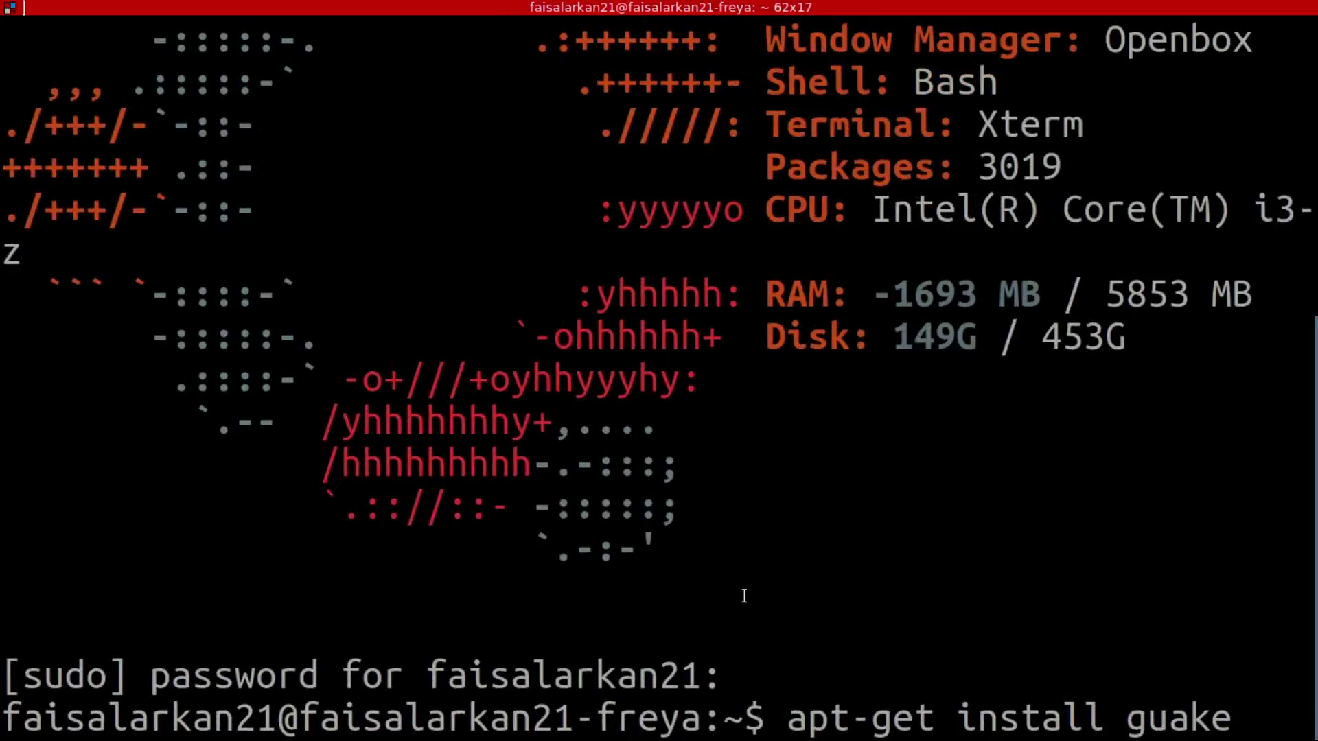
key(shift+KP_Add)
key(shift+KP_Subtract)
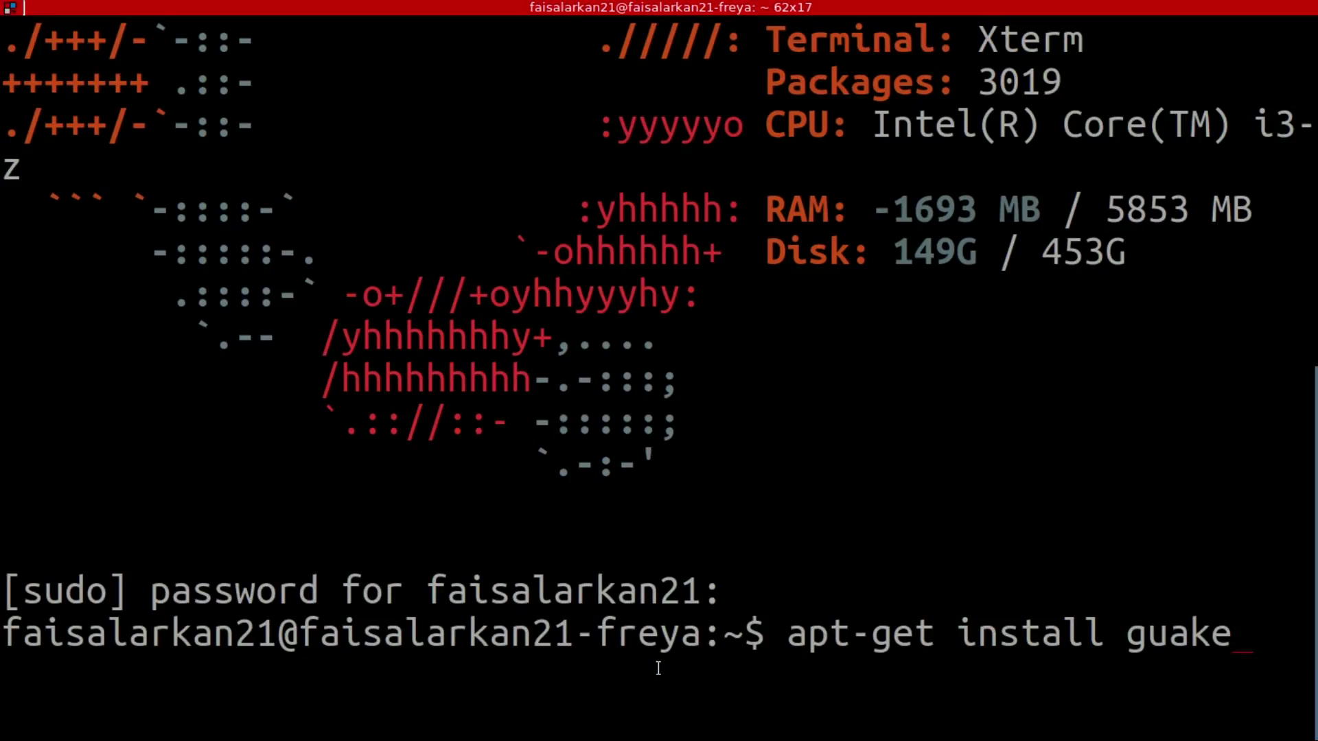
key(Return)
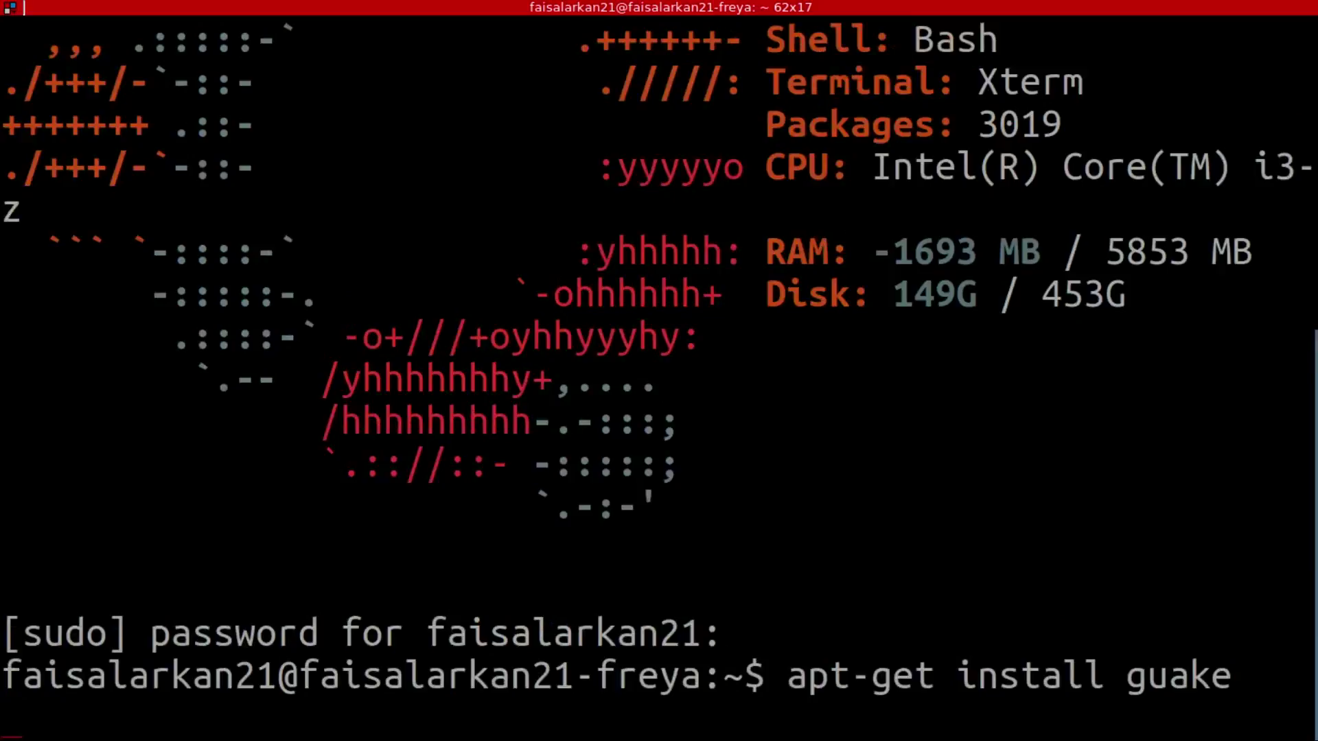
Step: Switch to a root shell with "sudo su", entering the account password
text(sudo su)
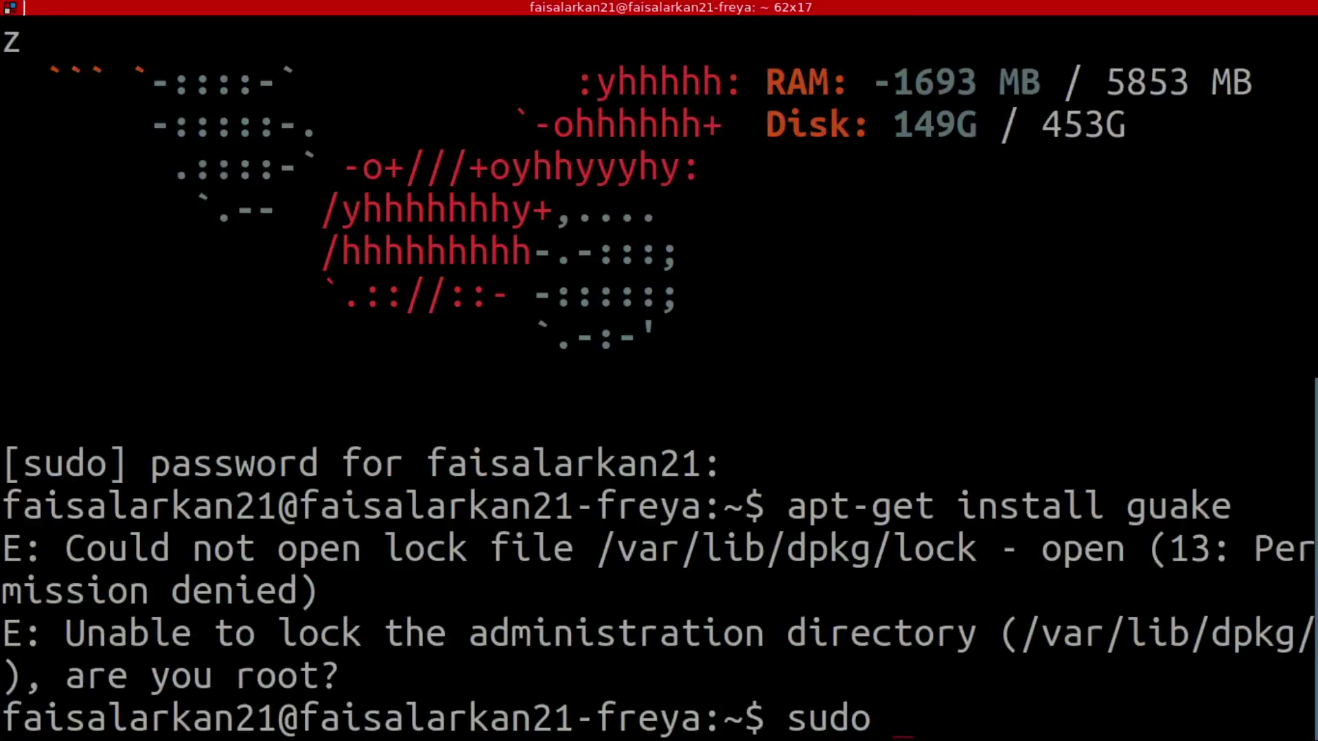
key(Return)
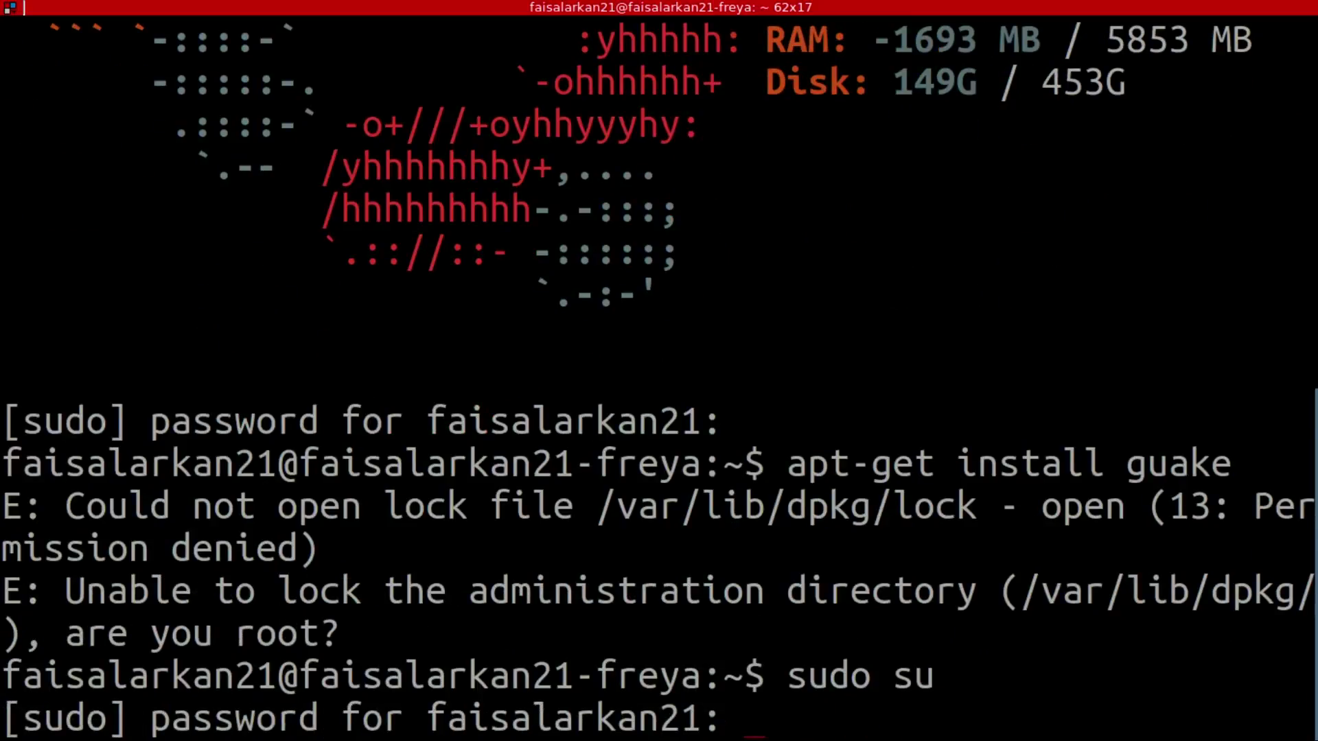
key(Return)
text(alsamixer)
key(Up)
key(Down)
key(BackSpace)
key(BackSpace)
key(BackSpace)
key(BackSpace)
key(BackSpace)
key(BackSpace)
key(BackSpace)
key(BackSpace)
key(BackSpace)
Step: Enter the command "apt-get install guake" in the root shell, with the terminal text reduced by one size
text(apt-get install)
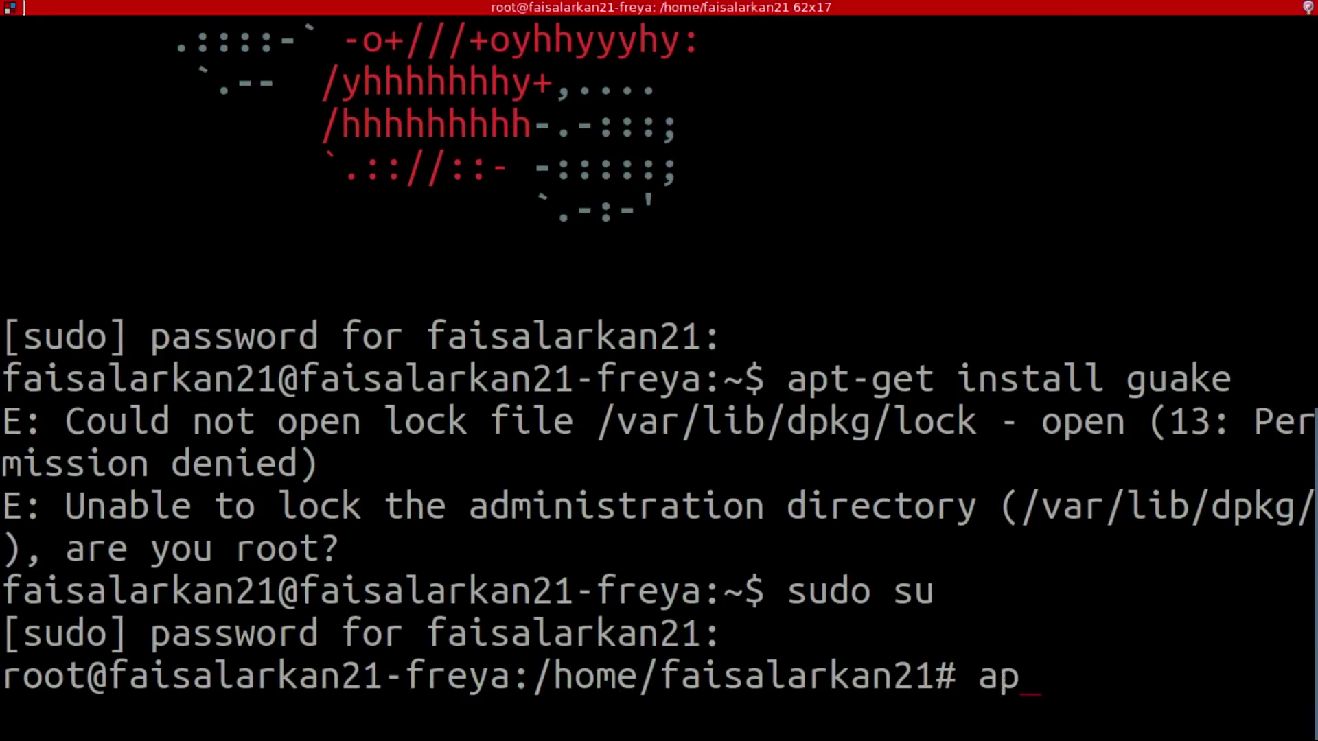
key(ctrl+minus)
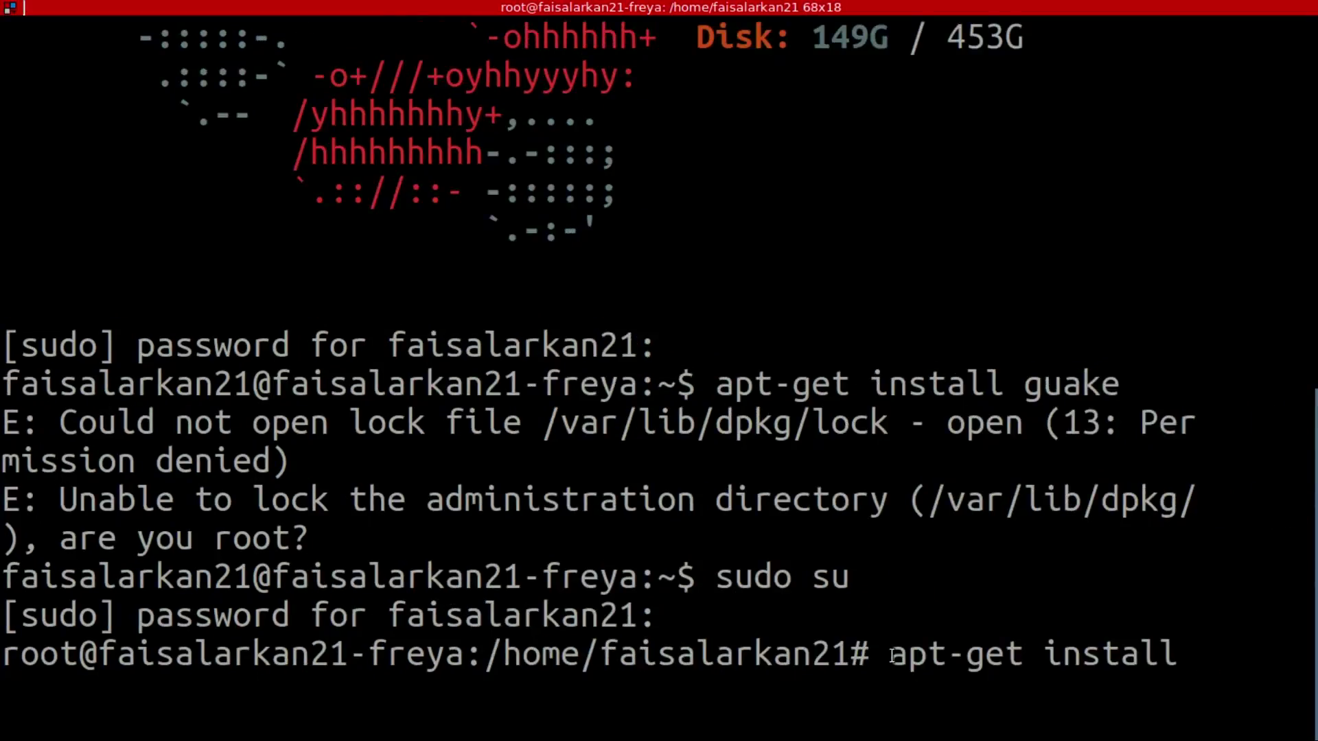
text(gukae)
key(BackSpace)
key(BackSpace)
key(BackSpace)
text(ake)
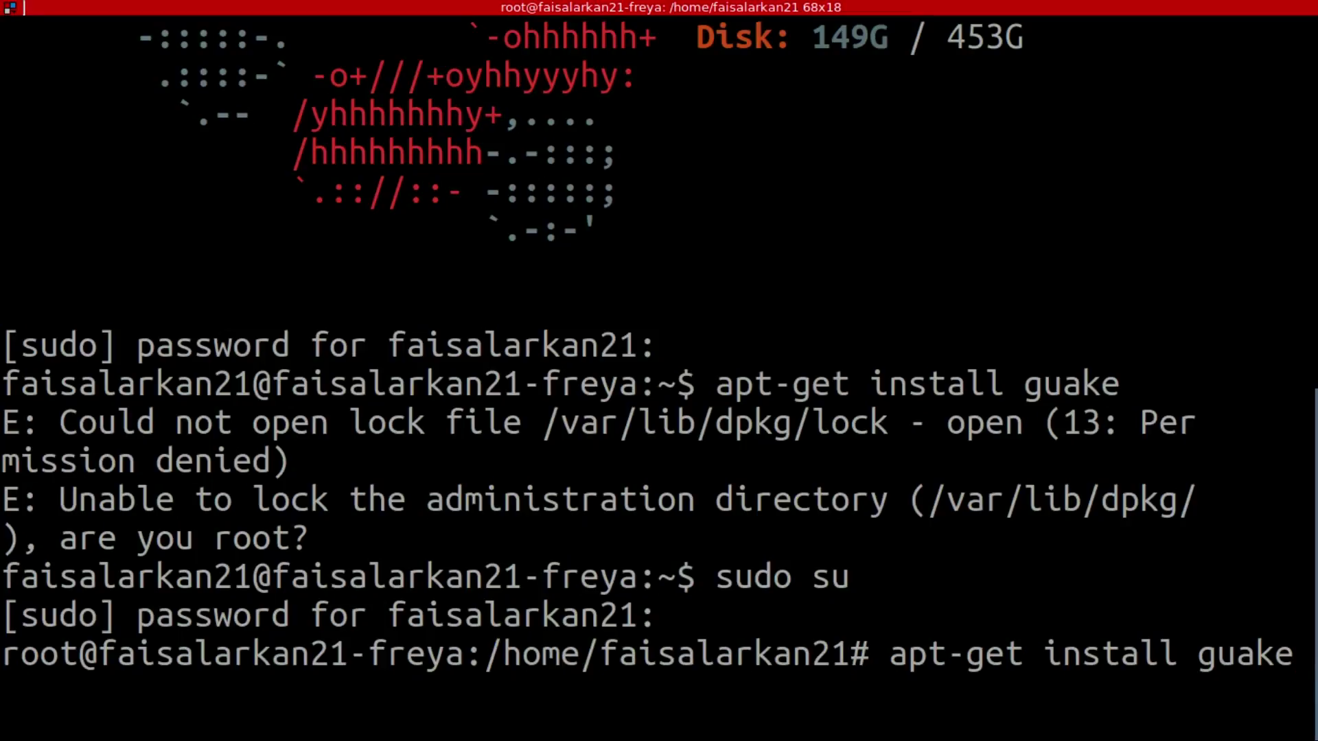
key(Return)
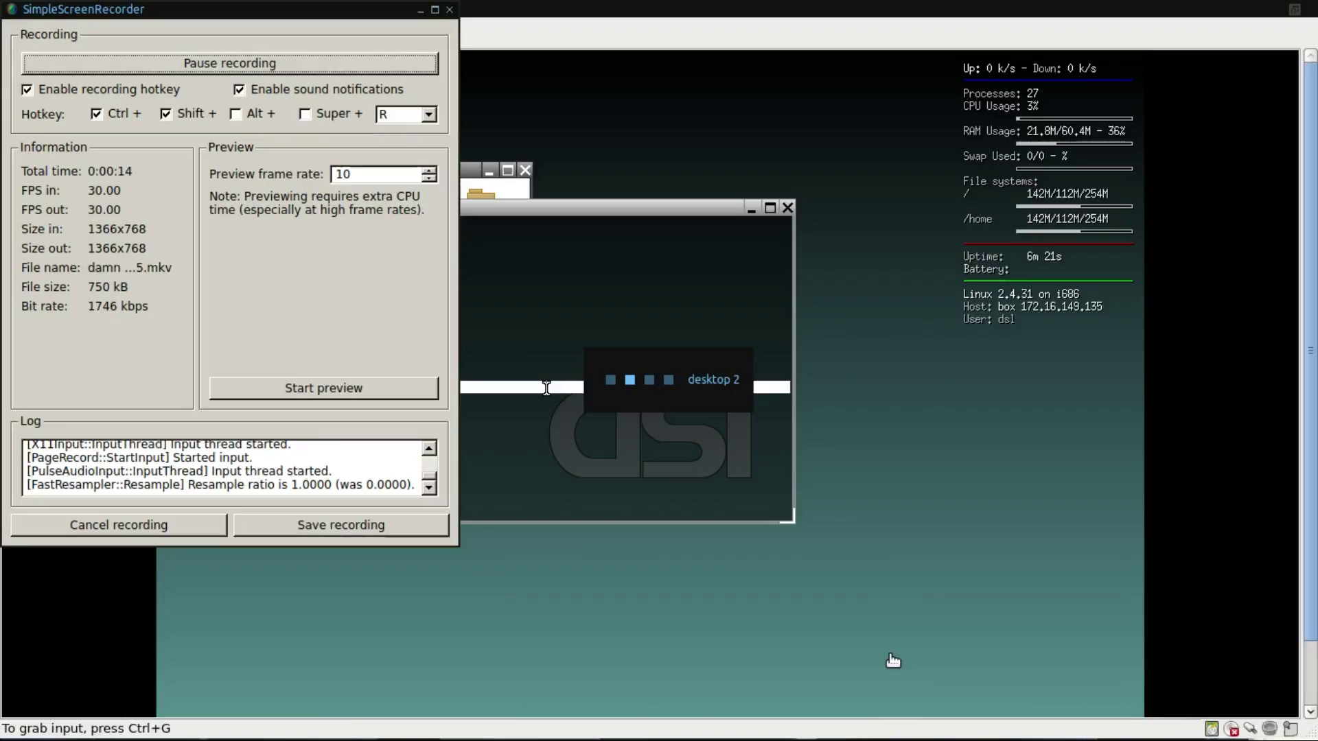
Step: Switch to the Damn Small Linux virtual machine, run "apt-get install" in its Aterm terminal, and close that terminal
click(546, 387)
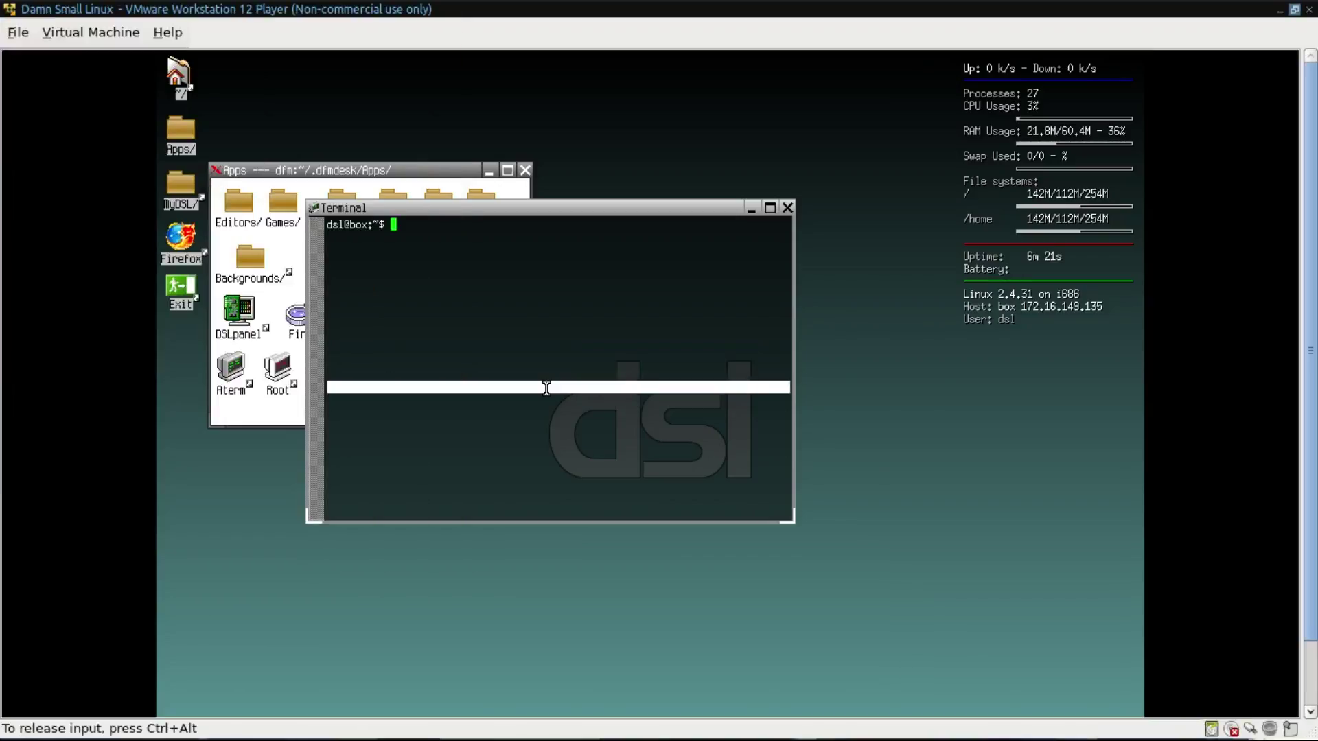
text(apt-get install)
key(Return)
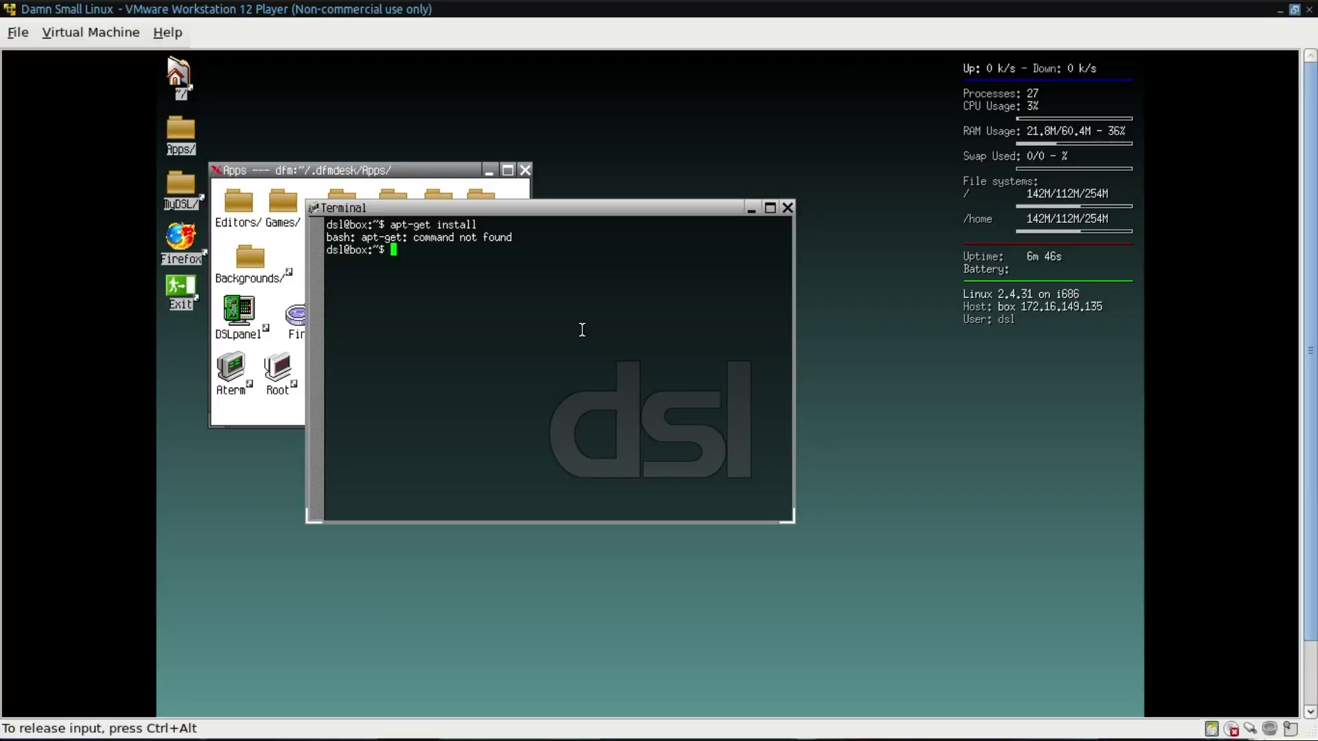
click(791, 208)
Step: Open the calculator from the Office folder, enter 99, and close the calculator
double_click(432, 202)
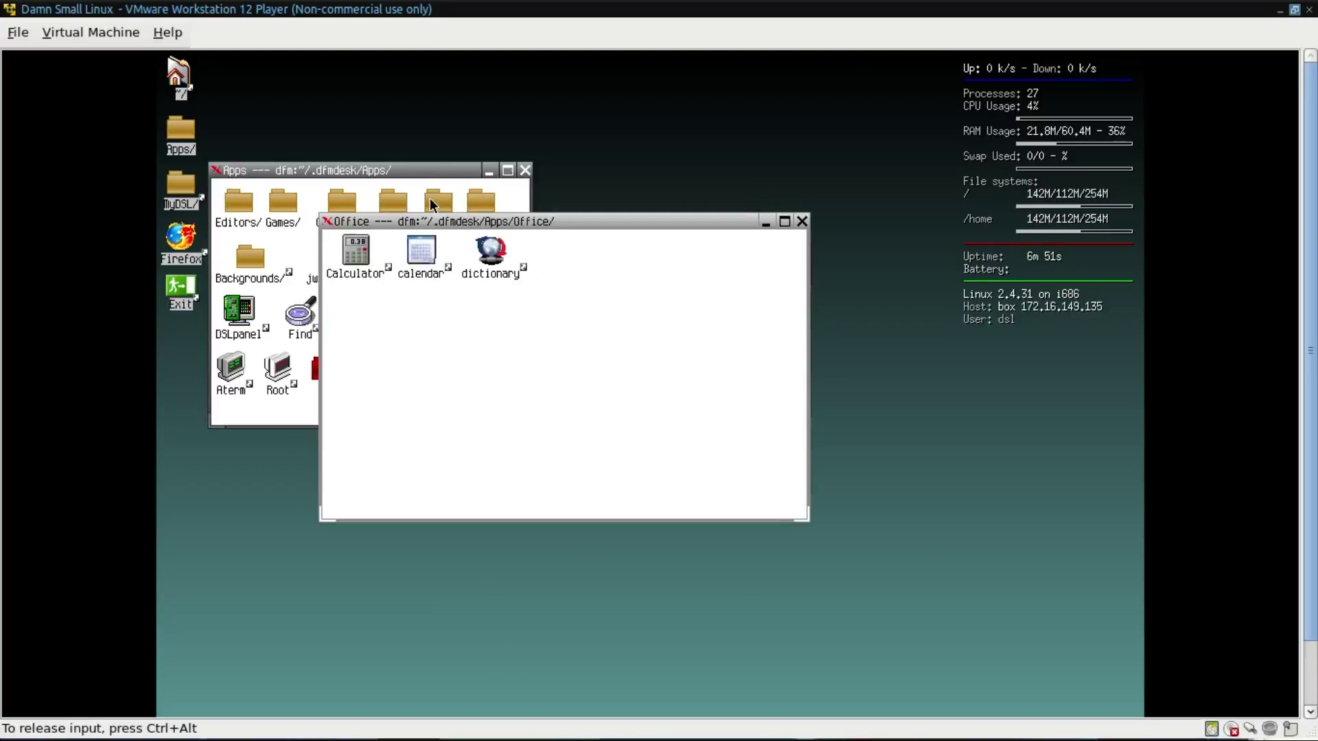
double_click(358, 258)
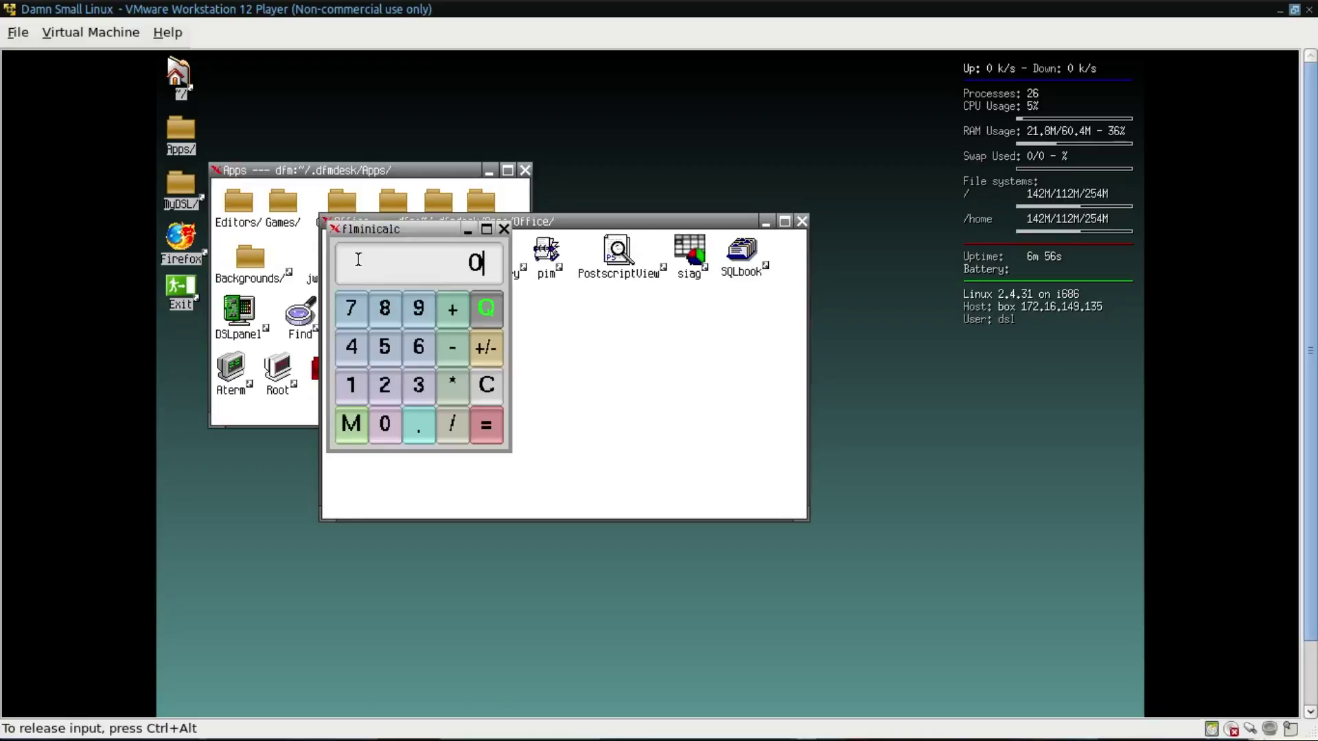
click(418, 309)
click(418, 309)
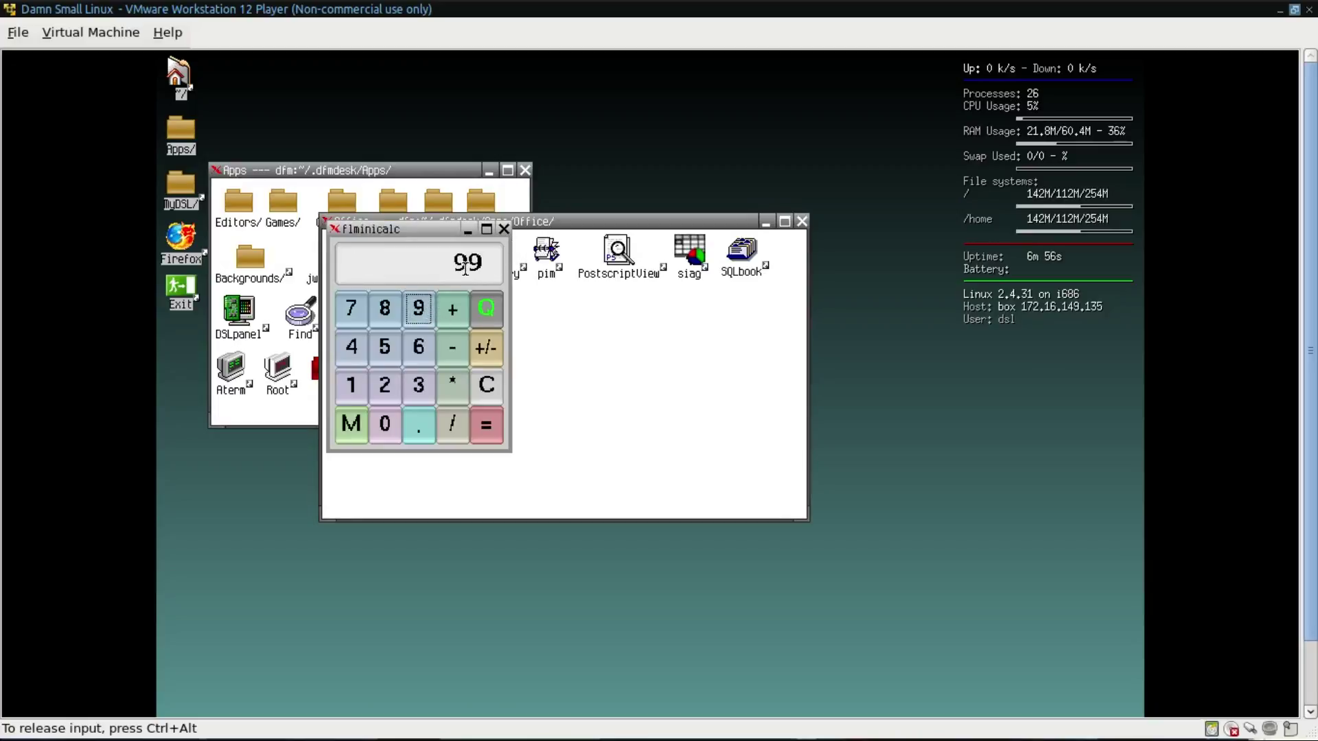
click(504, 229)
Step: Open the calendar from the Office folder to show it, and close it again
click(424, 254)
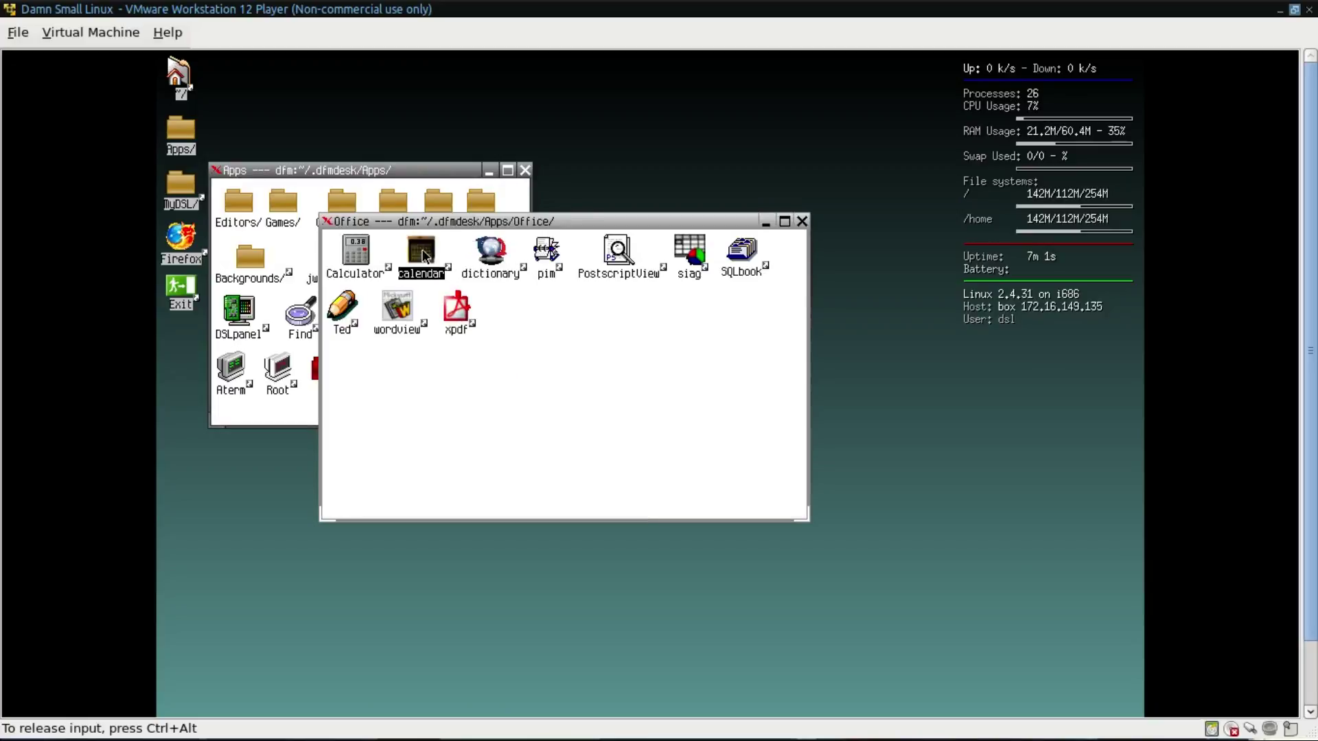
double_click(424, 255)
click(629, 253)
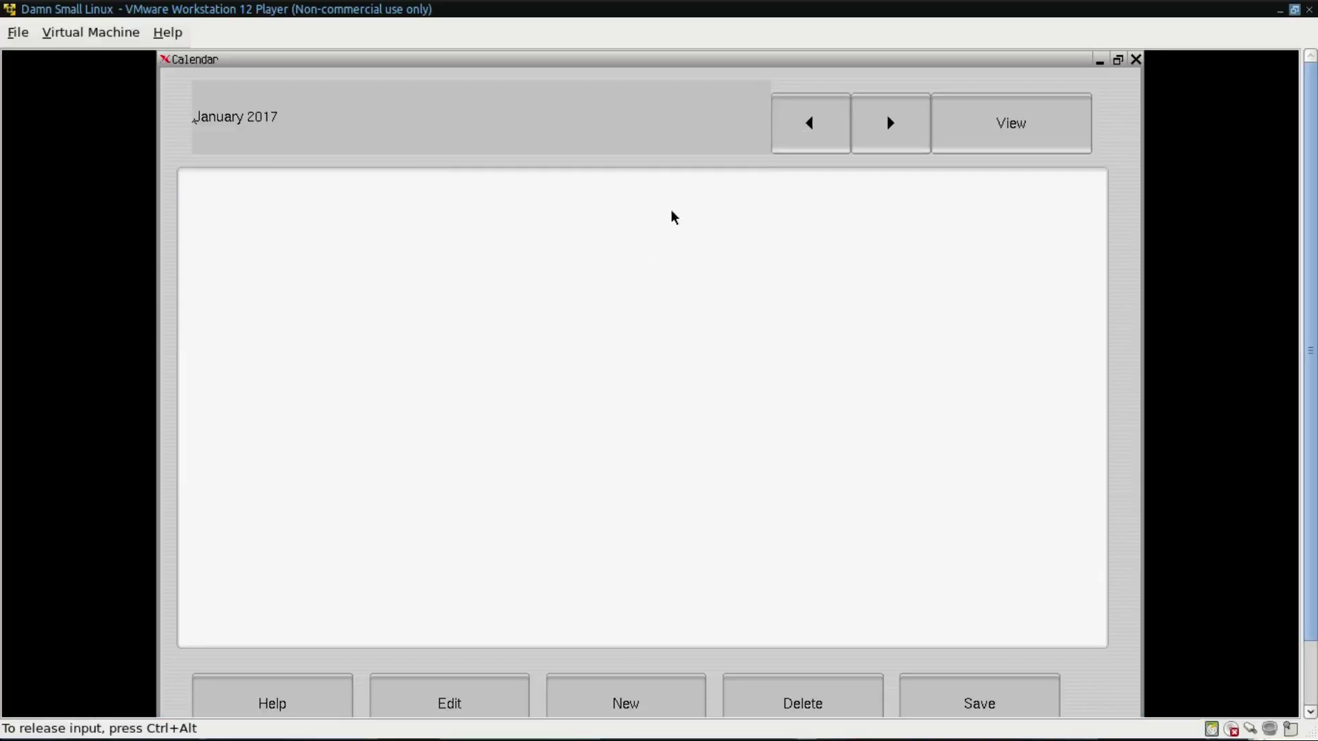
click(1135, 60)
Step: Show the Internet Dictionary from the Office folder, and close both the dictionary and the folder
double_click(491, 250)
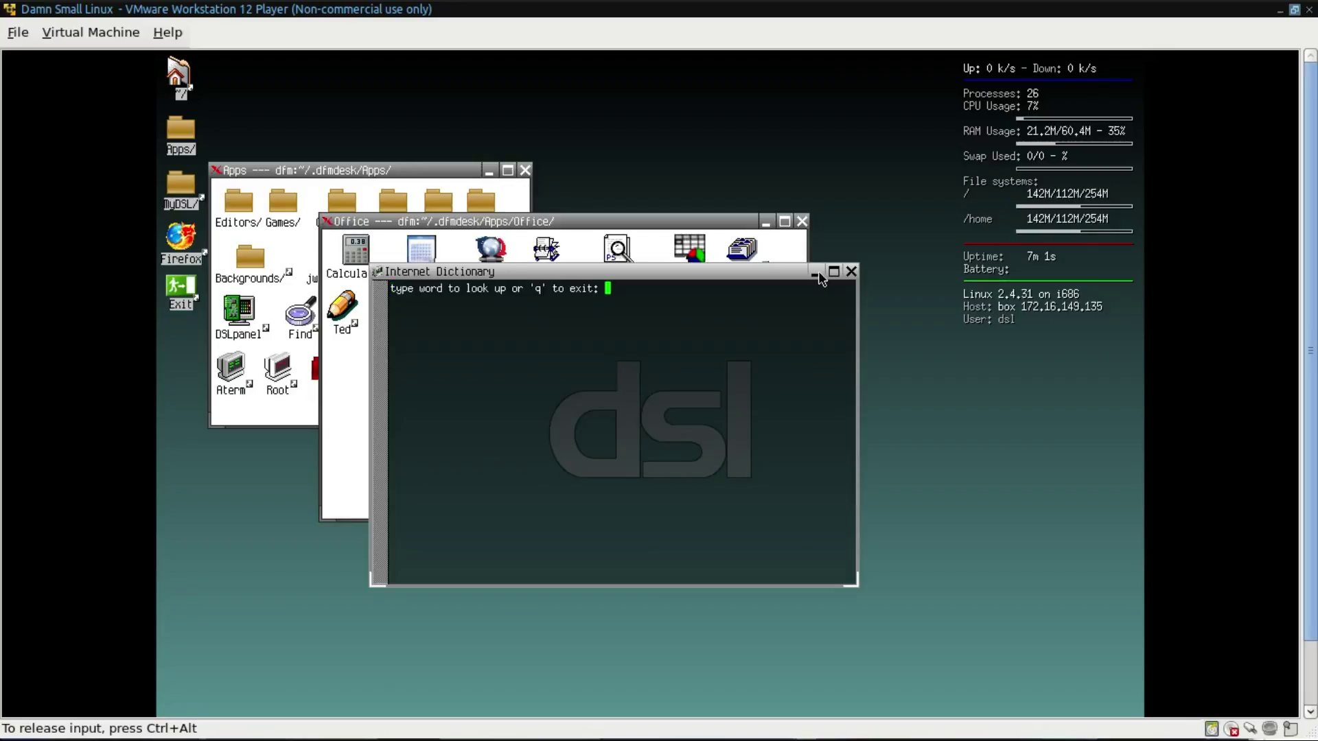
click(852, 273)
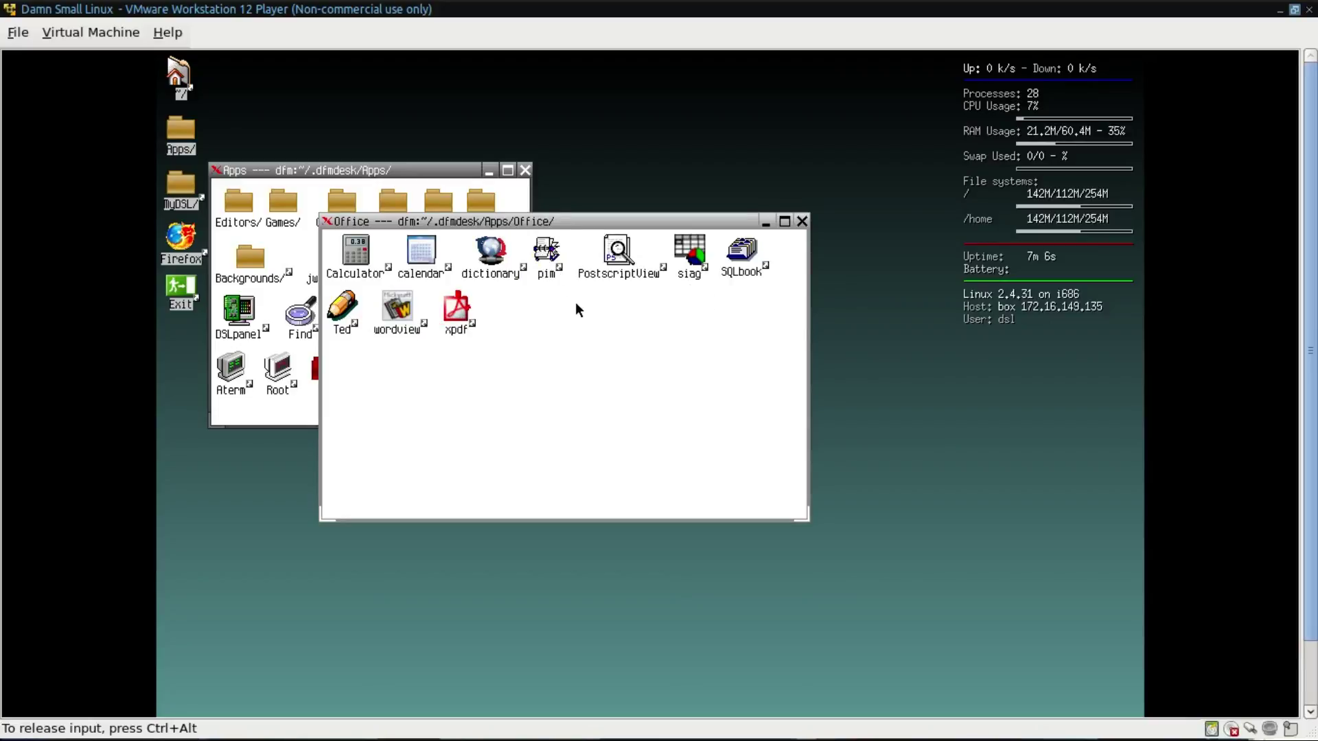
click(615, 254)
click(802, 221)
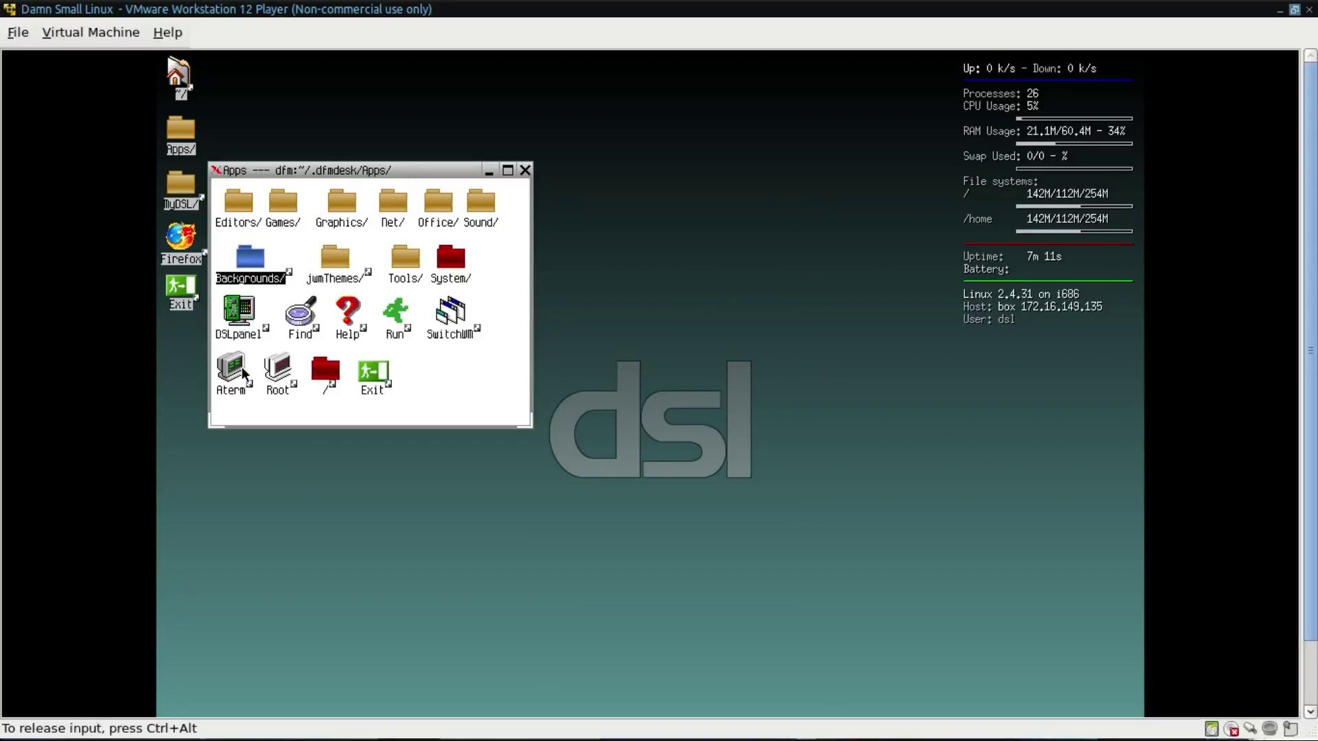
Step: Show the notepad editor from the Editors folder in Apps, and close both the editor and the folder
click(278, 371)
click(401, 345)
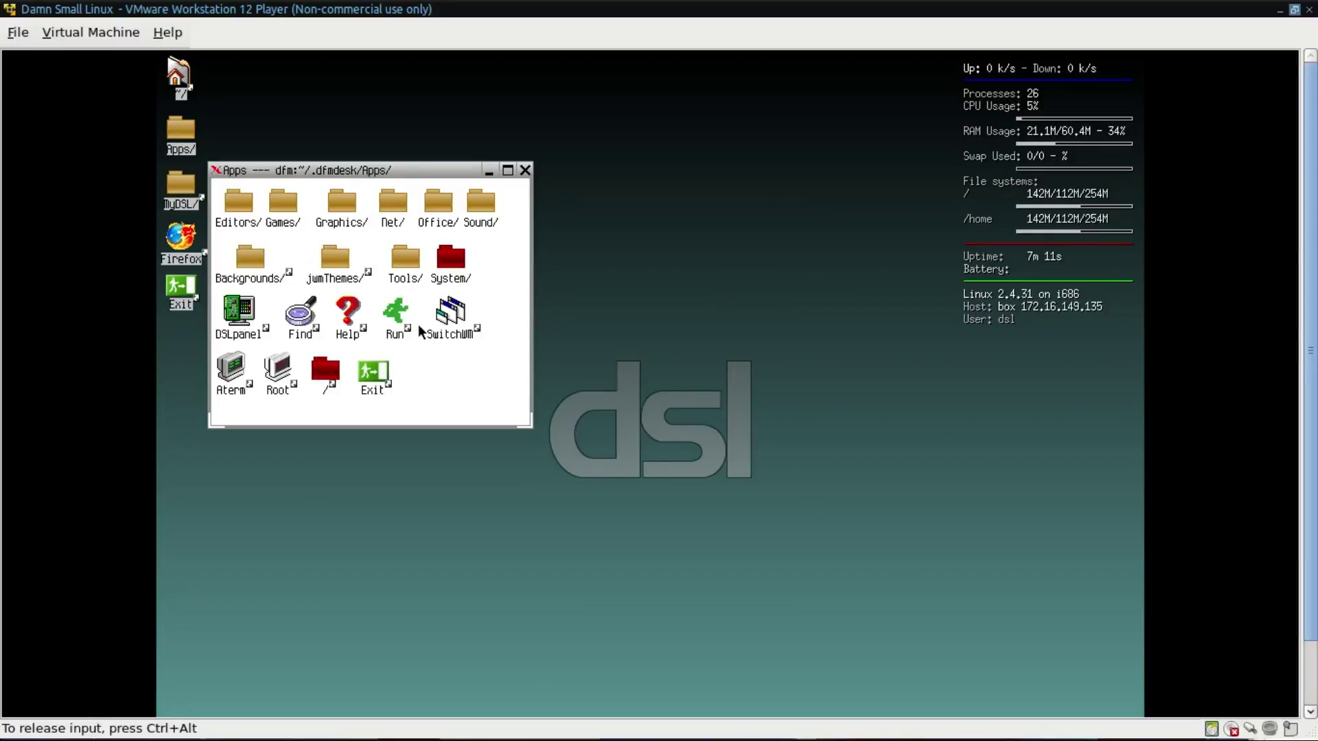
double_click(240, 206)
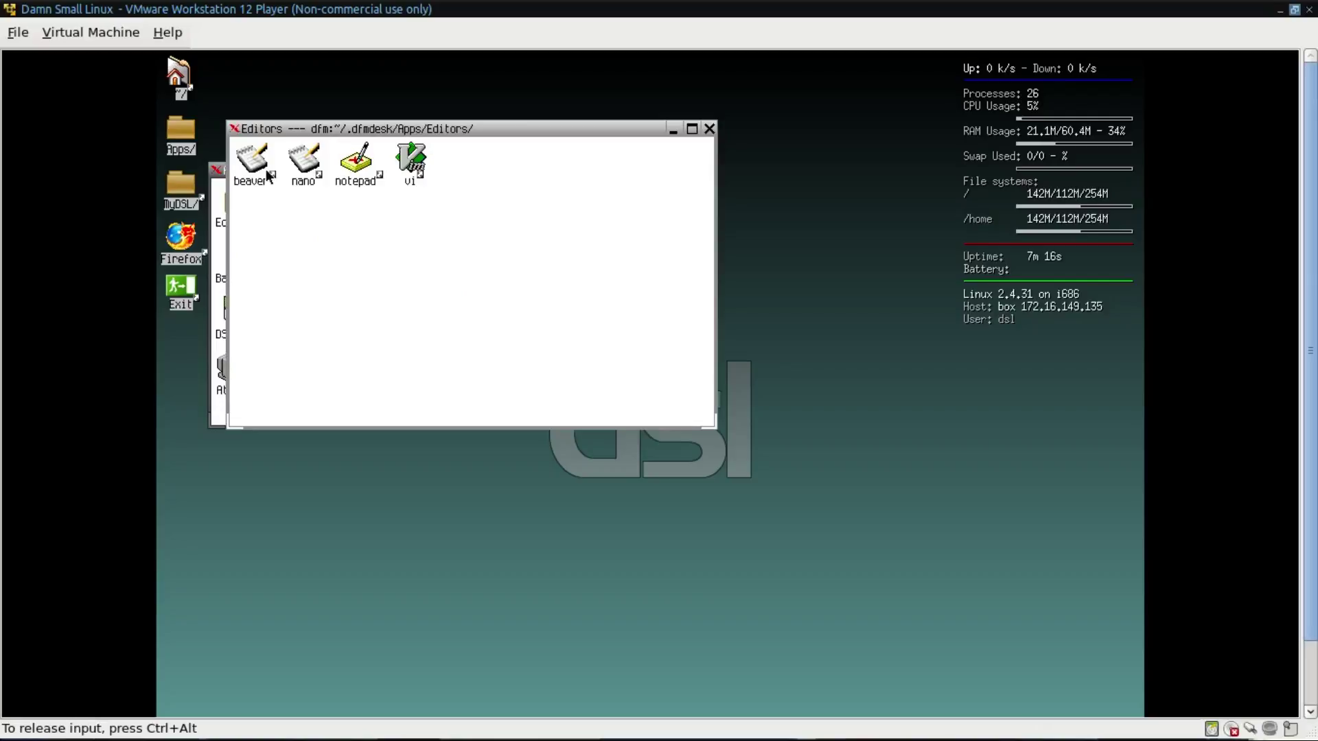
double_click(382, 172)
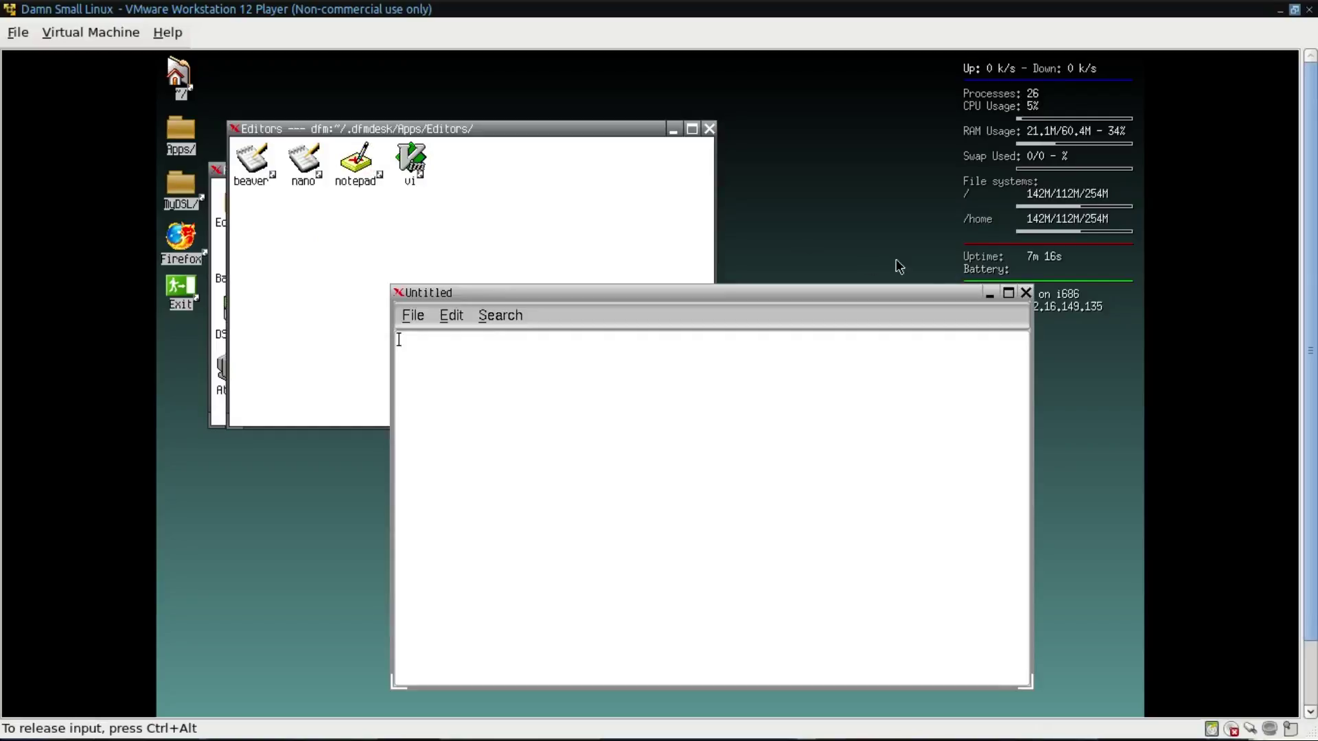
click(1026, 293)
click(709, 129)
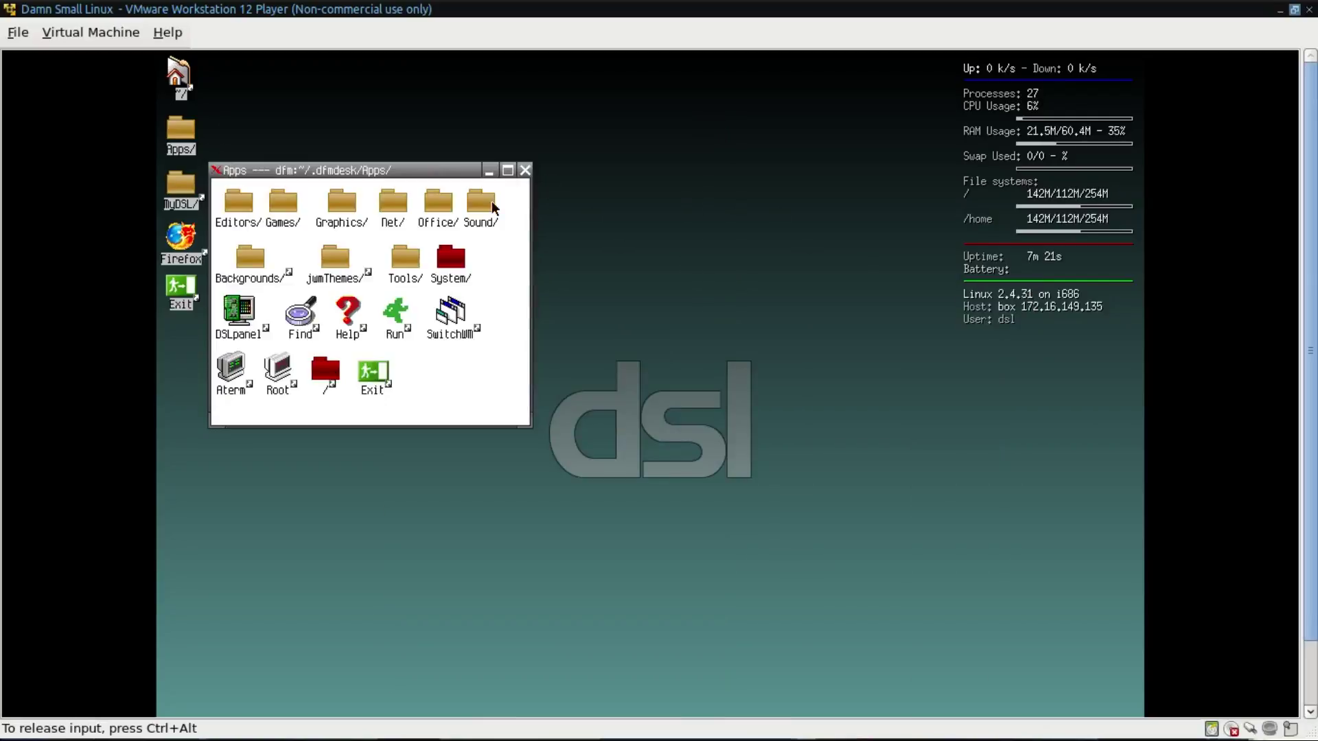
Step: Show wordview's MSDoc Convert/Viewer and its file selection from the Office folder, and close the viewer and the folder
double_click(450, 209)
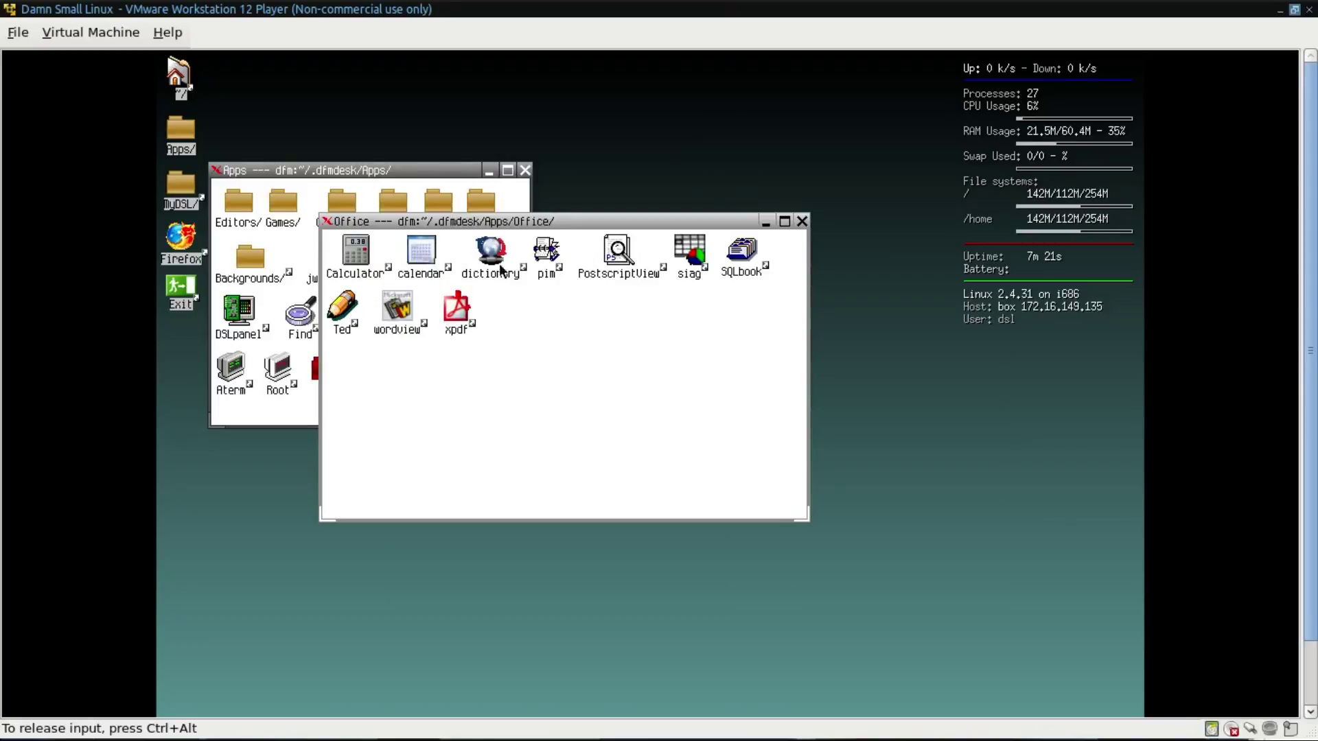
double_click(418, 311)
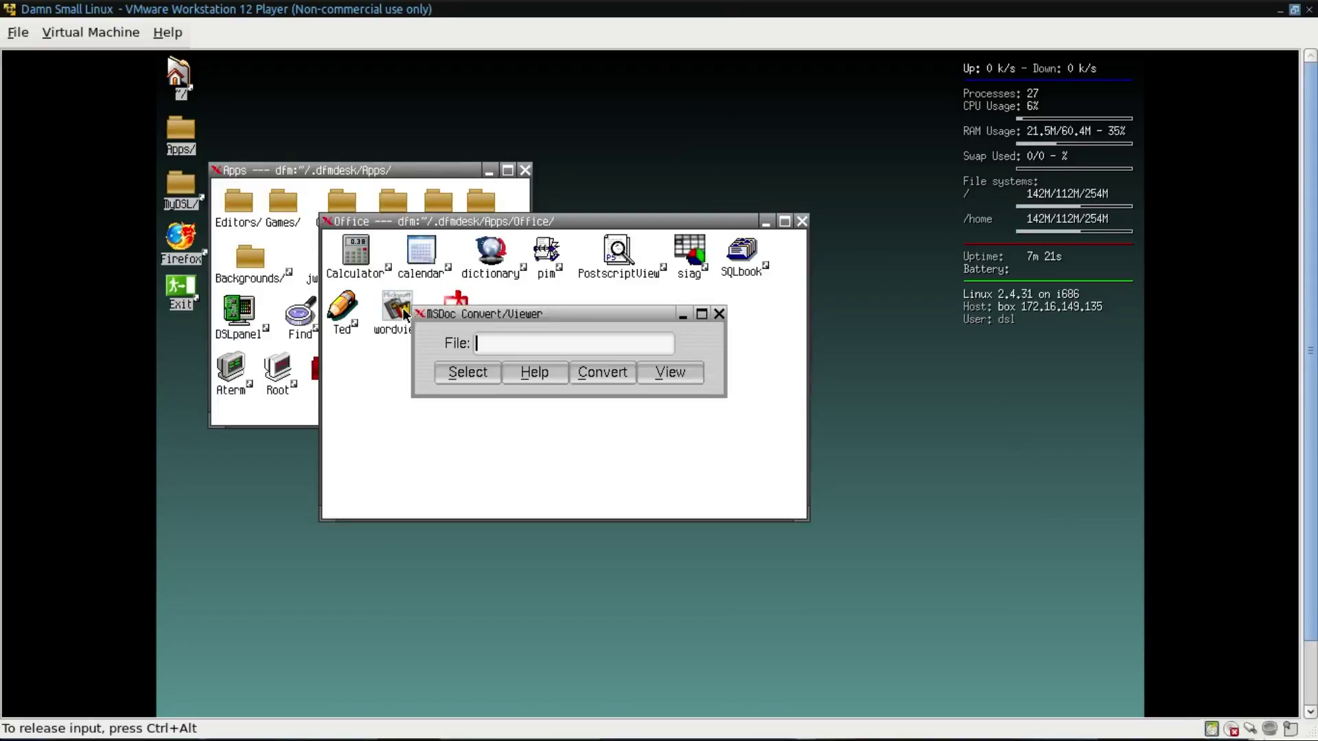
click(468, 376)
click(716, 572)
click(719, 314)
click(801, 221)
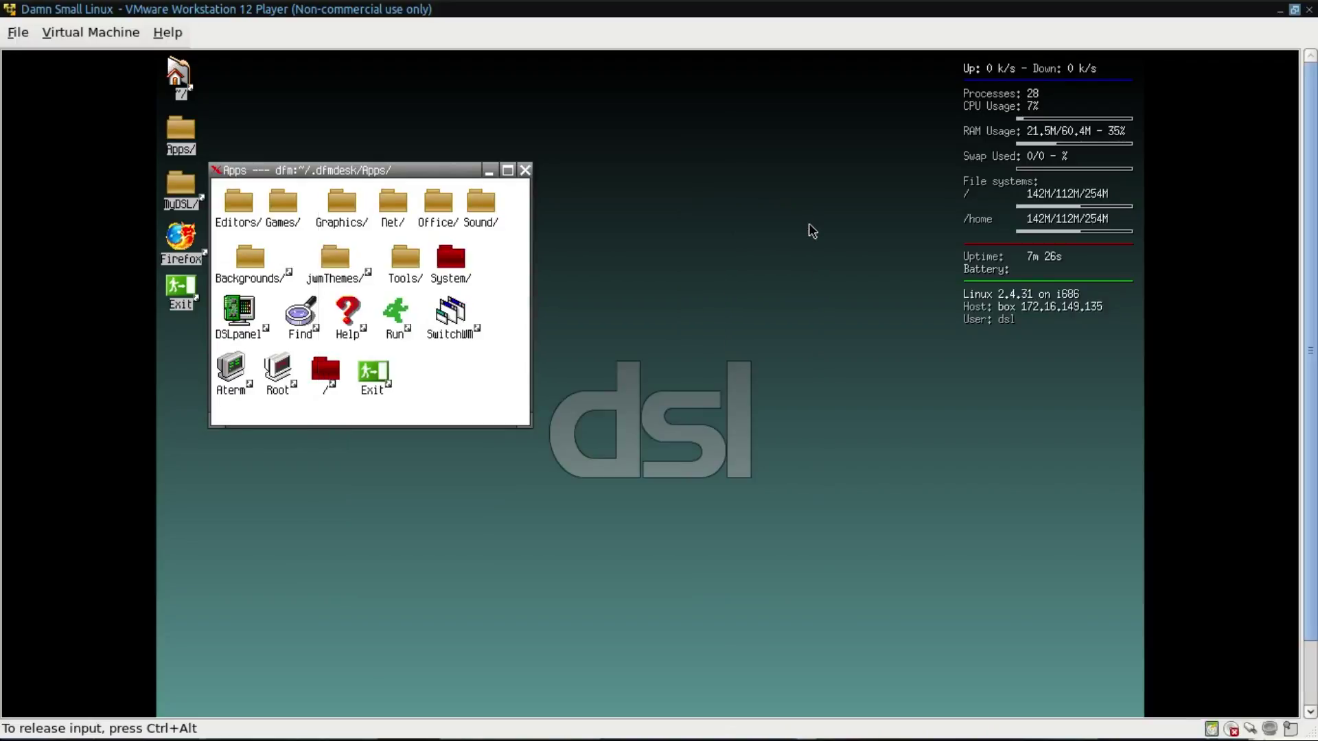
Step: Launch playCD from the Sound folder to show the X Multimedia System player, and close the player and the folder
double_click(487, 220)
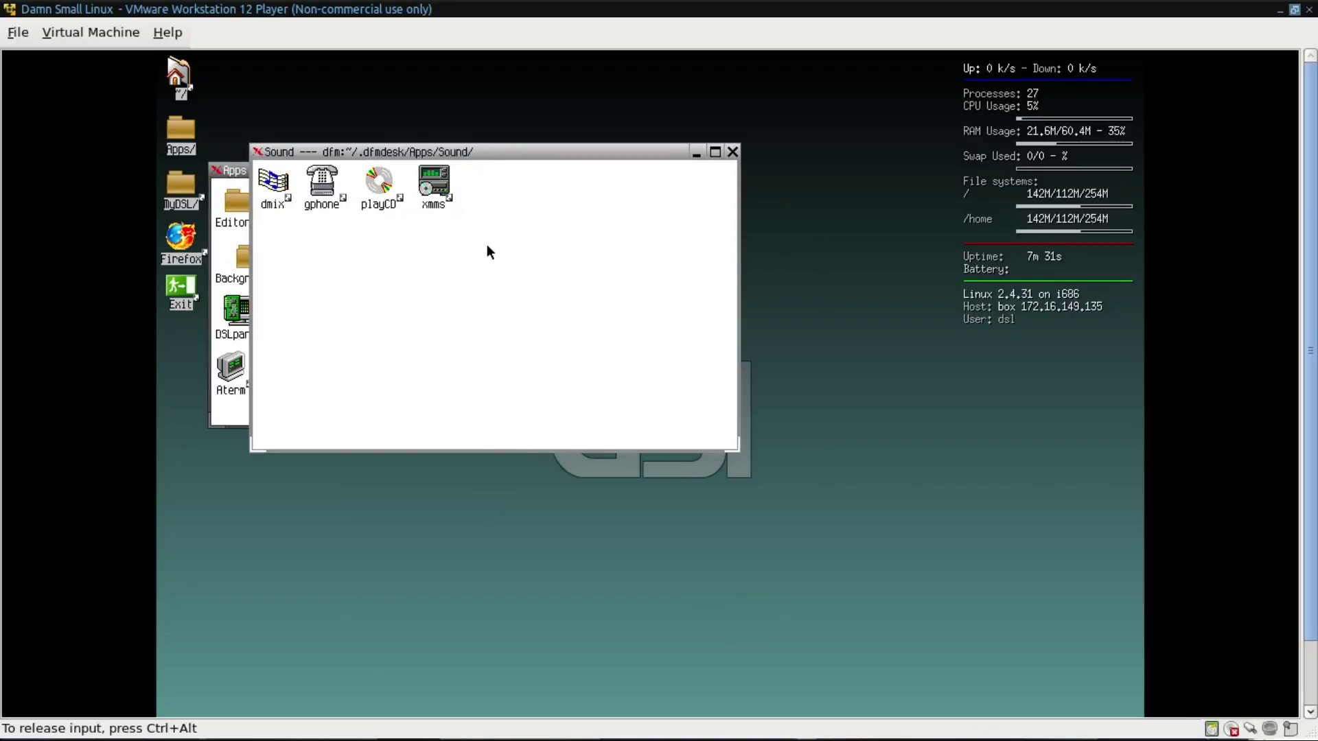
double_click(378, 188)
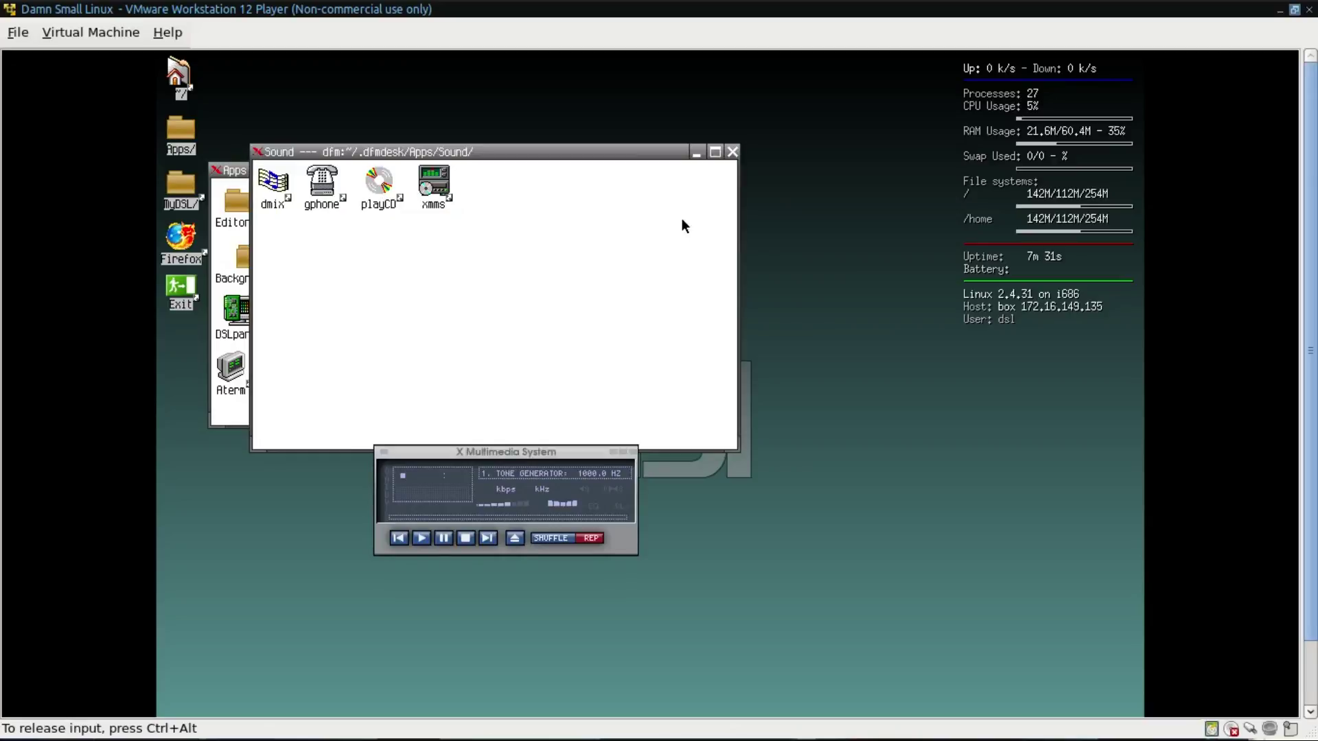
click(633, 452)
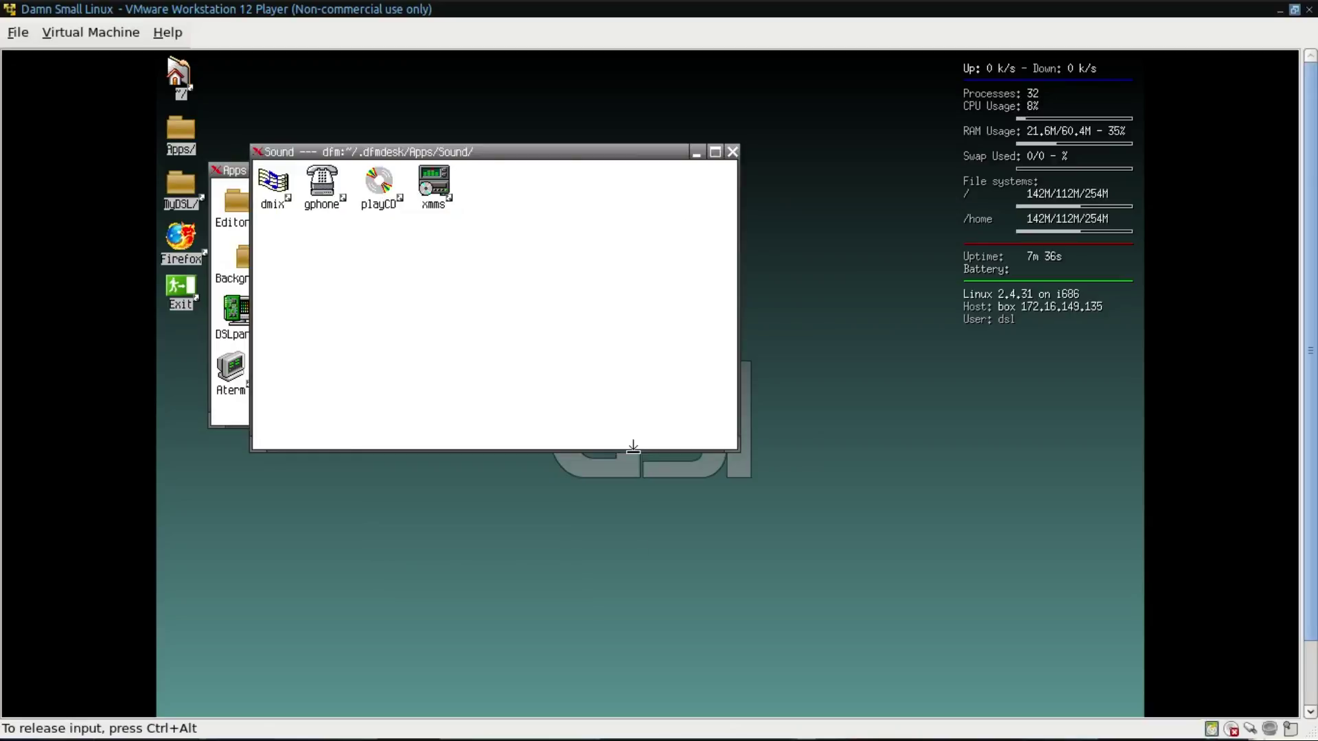
click(732, 153)
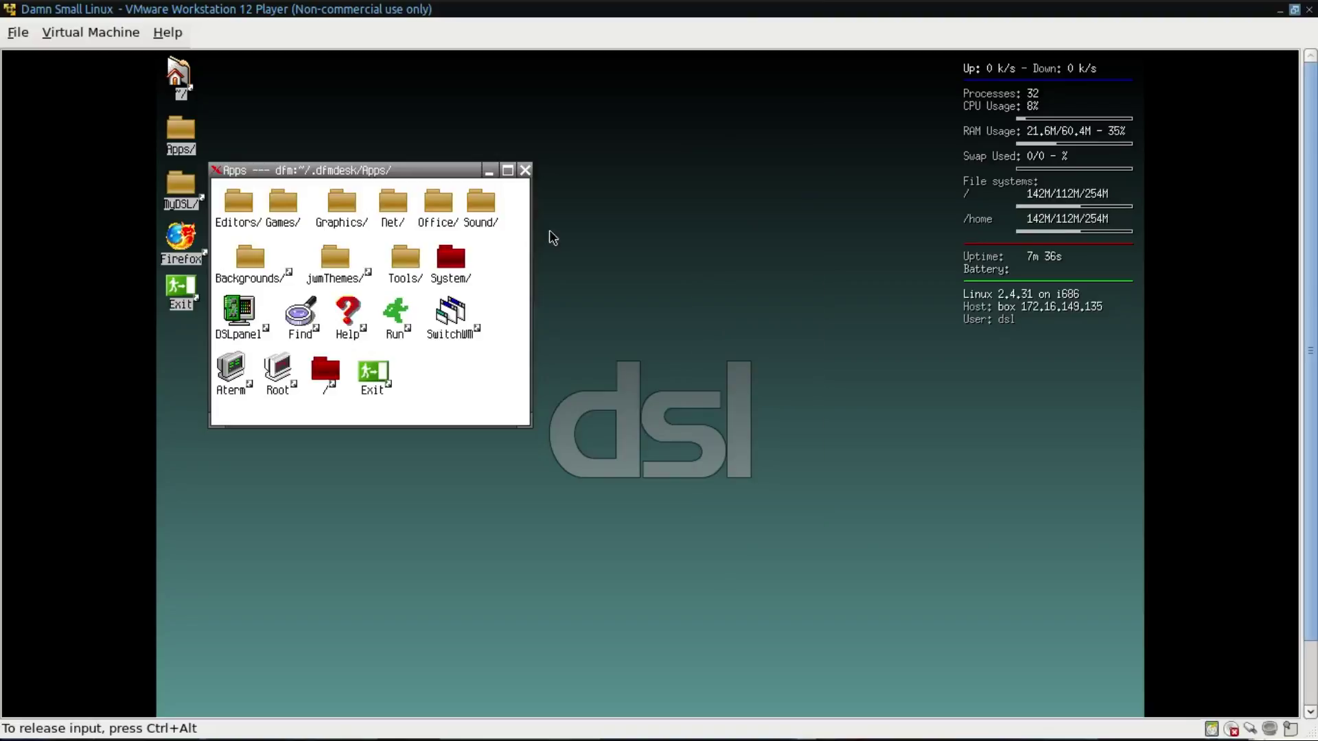
Step: Close the Apps folder and show the desktop's context menu, dismissing it without choosing anything
click(524, 170)
right_click(756, 274)
right_click(585, 173)
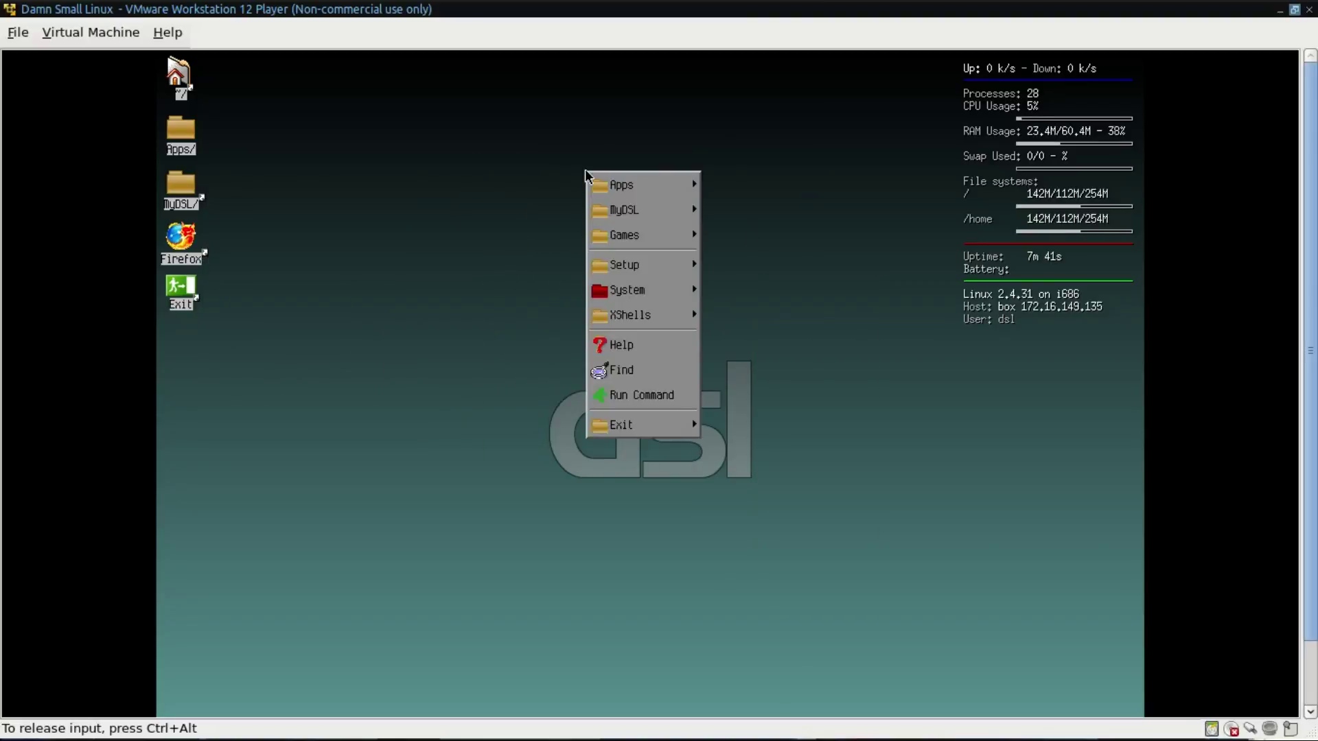
click(548, 158)
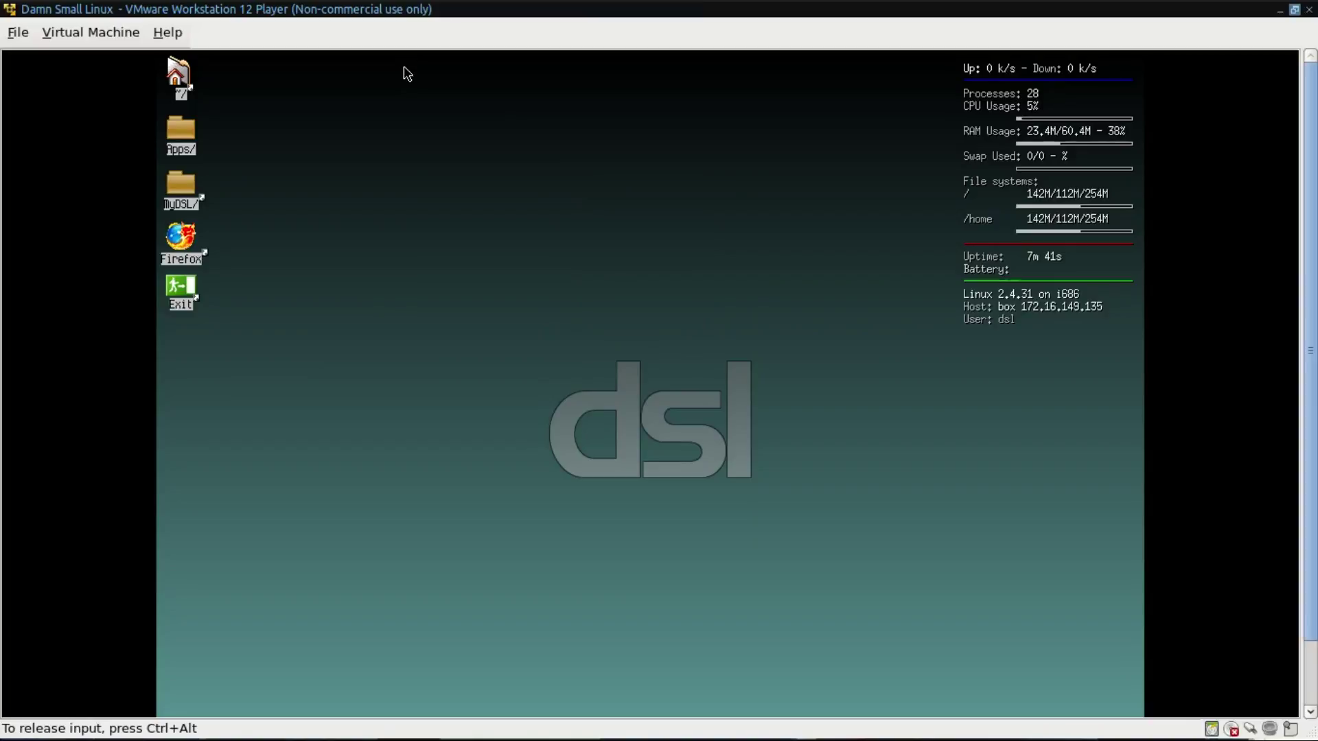
Step: Release the virtual machine's input and switch to the "Resume Sistem Sistem Operasi" document in the host's Chrome browser
key(ctrl+alt)
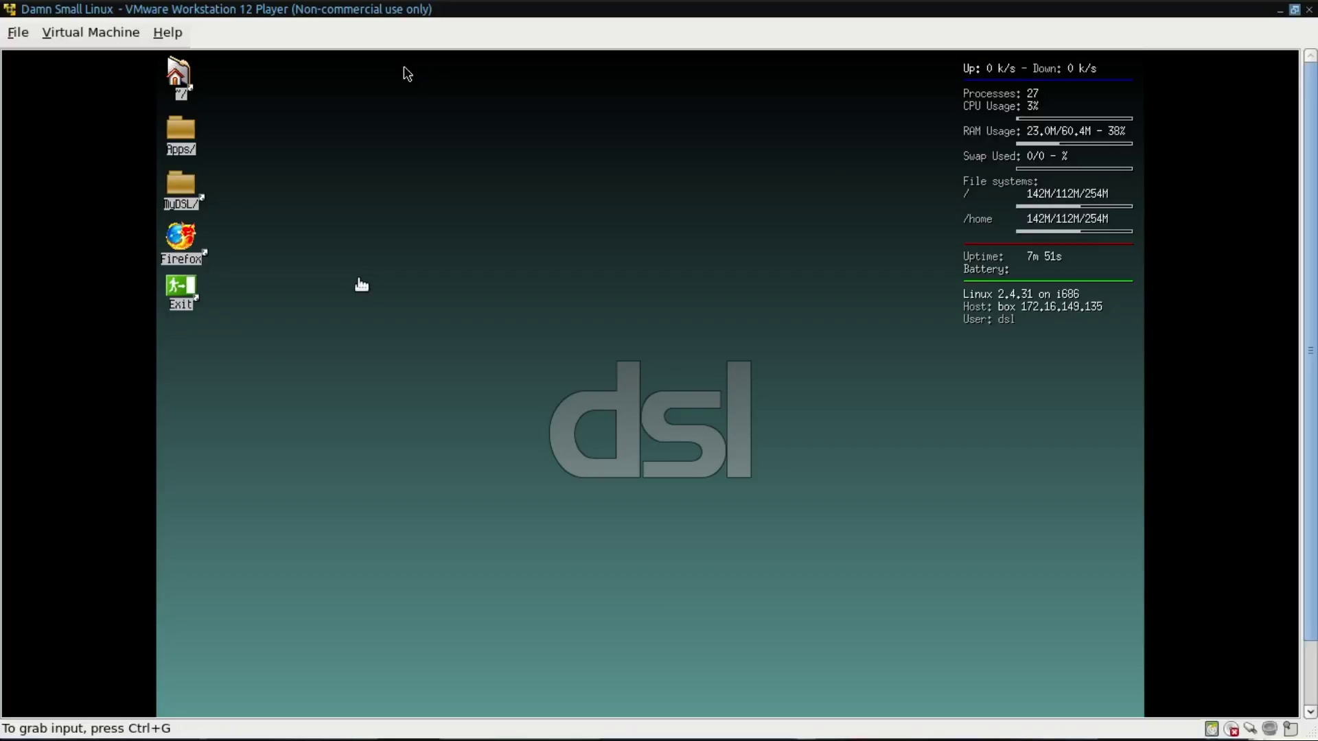
key(alt+Tab)
key(alt+Tab)
key(alt+Tab)
key(ctrl+t)
key(ctrl+Tab)
key(ctrl+Tab)
key(ctrl+Tab)
key(ctrl+Tab)
key(ctrl+Tab)
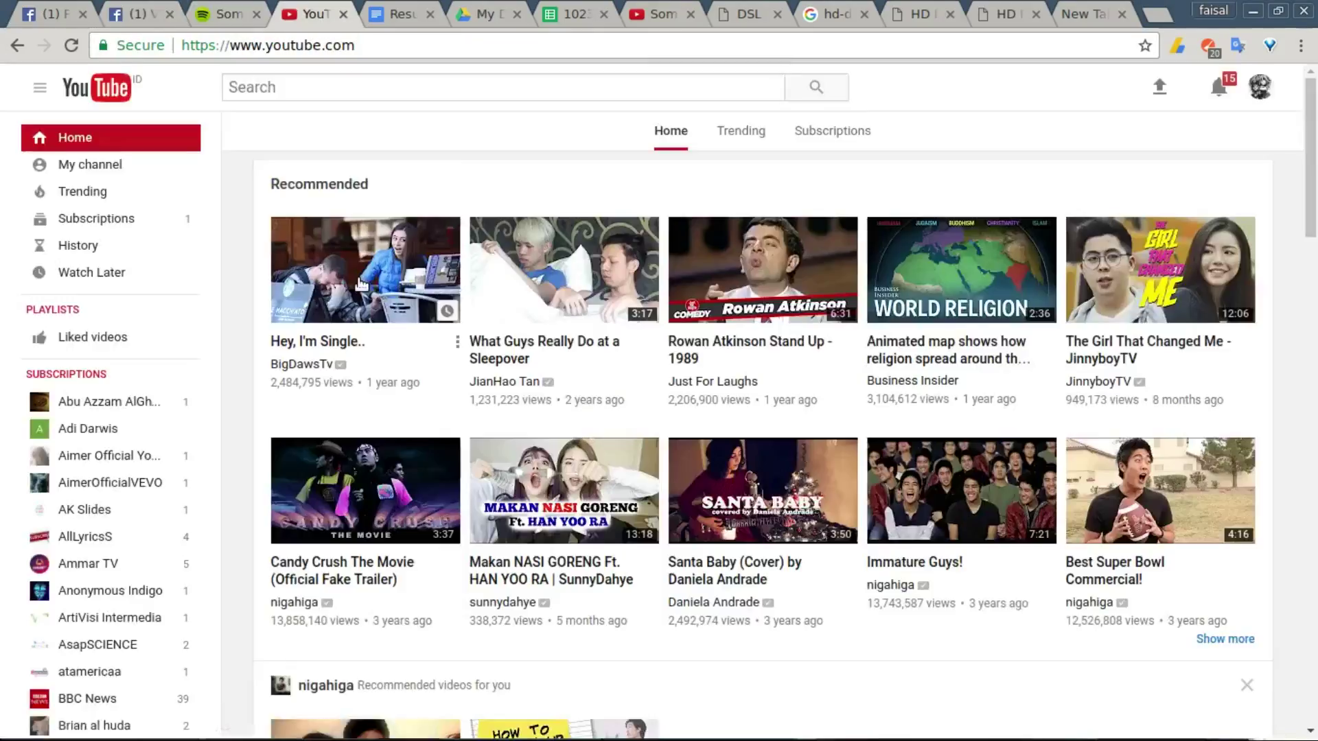
Step: Zoom the page out to 75% and review the report from the installation steps through the app list to the Ubuntu 16.10 comparison
key(ctrl+minus)
key(ctrl+minus)
key(ctrl+minus)
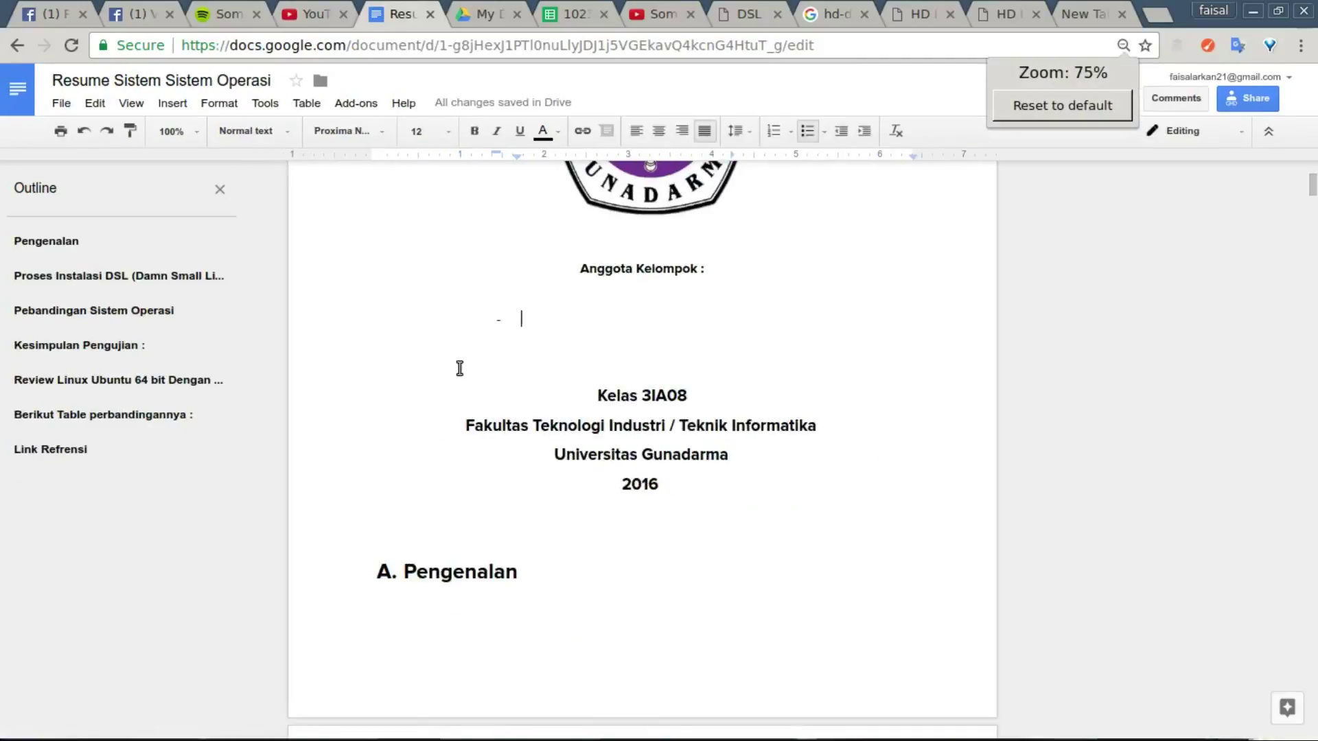
scroll(471, 382, down, 8)
scroll(471, 383, down, 20)
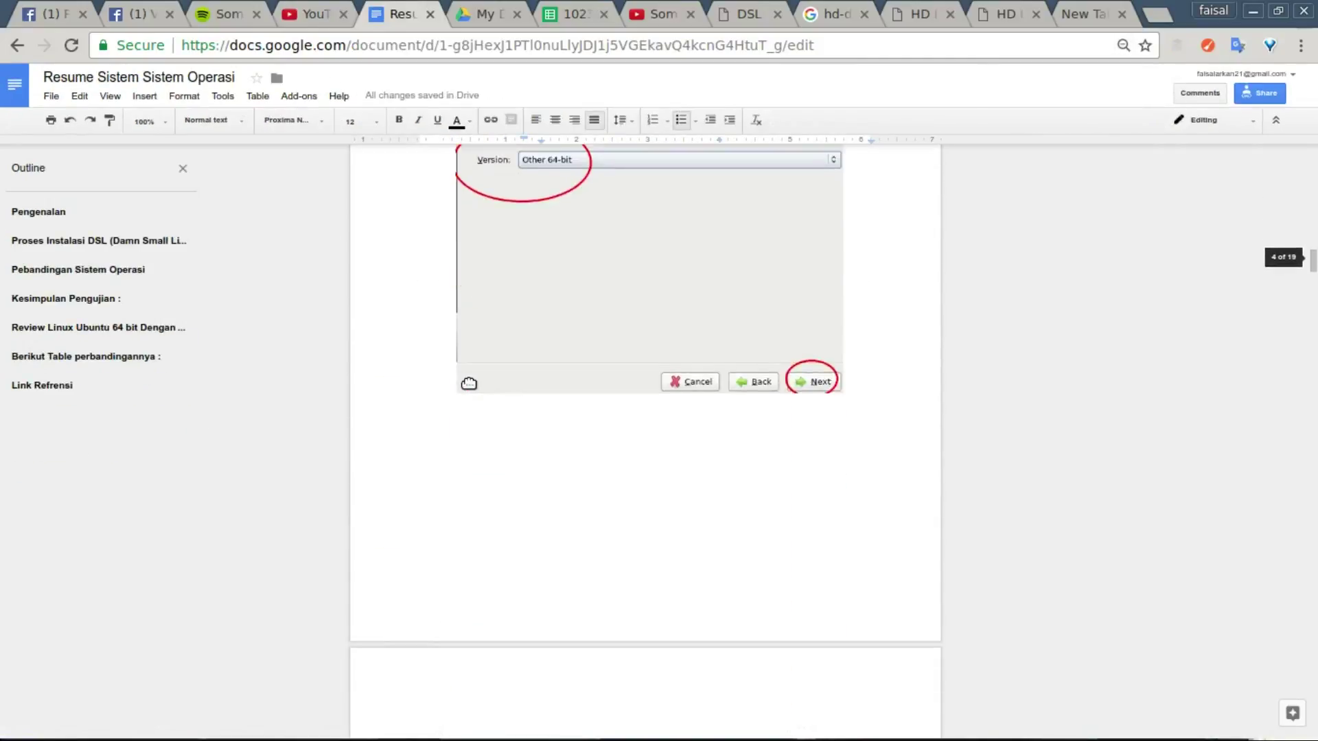
scroll(471, 383, down, 20)
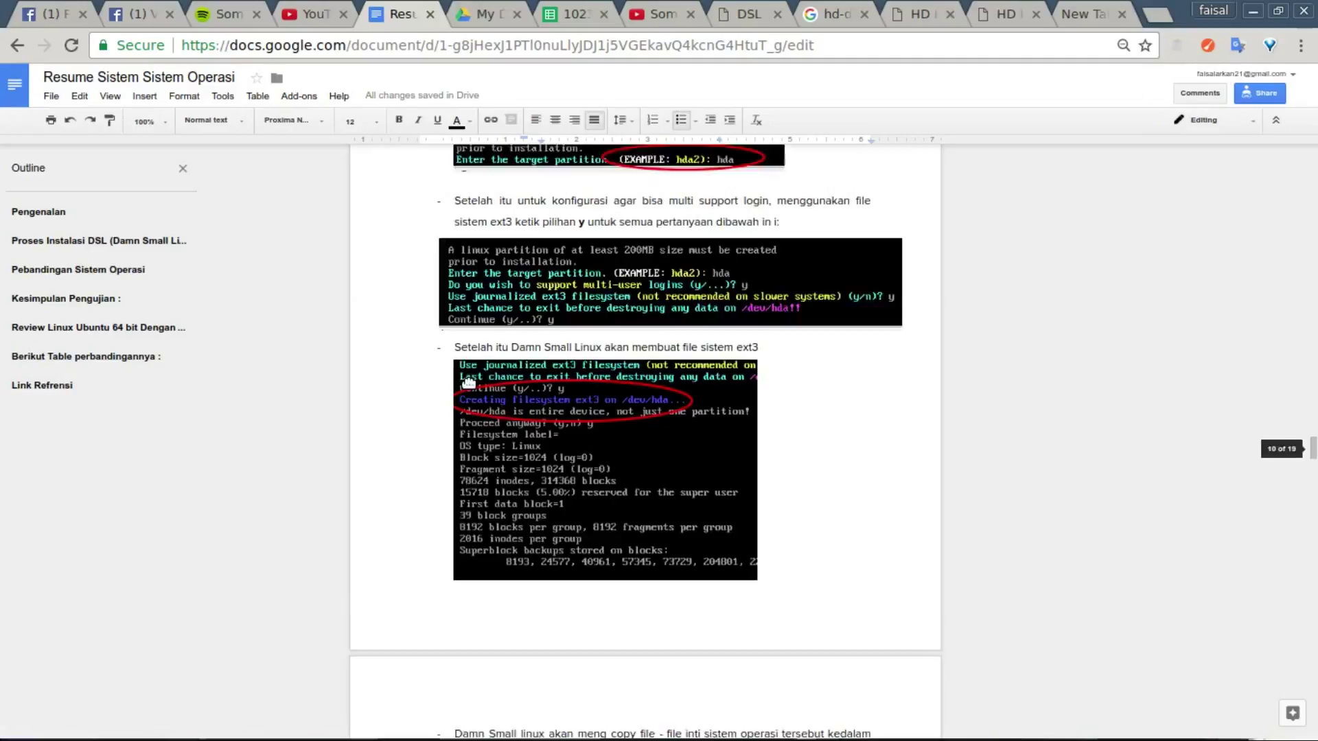
scroll(471, 382, down, 20)
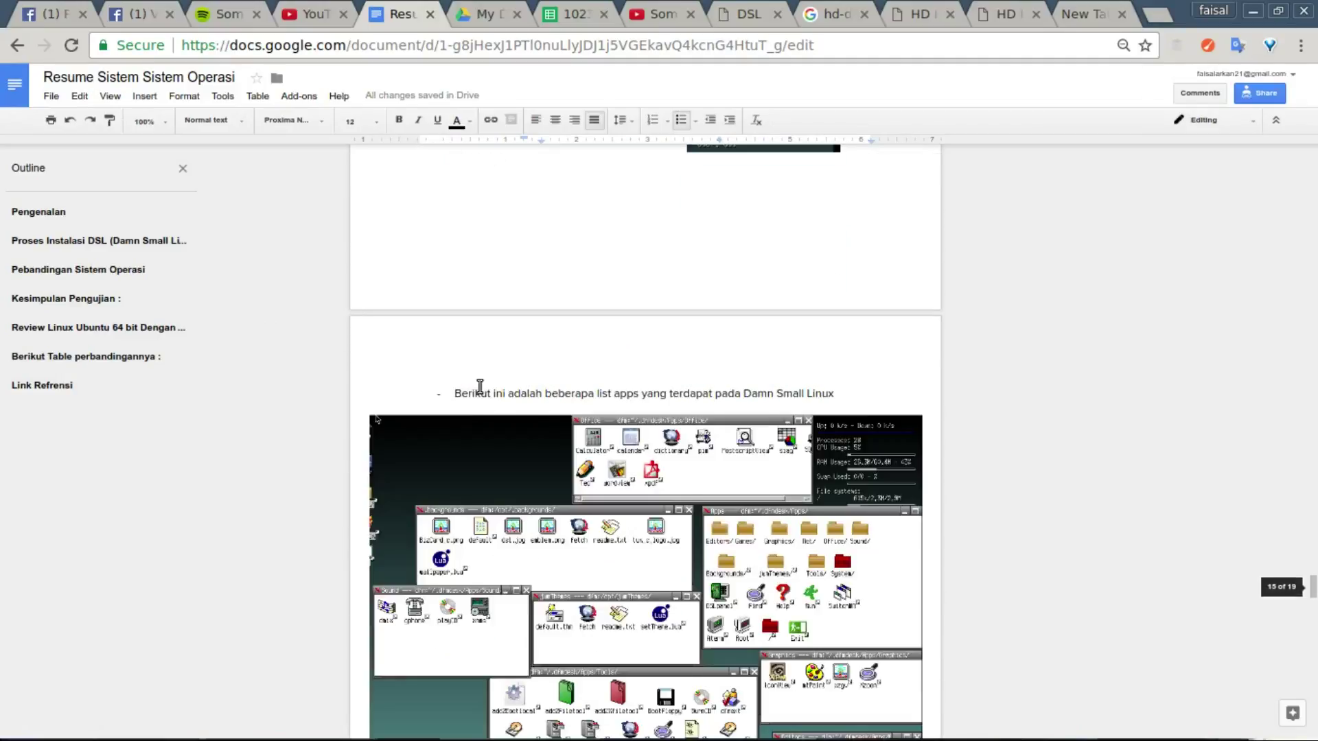
scroll(638, 461, down, 10)
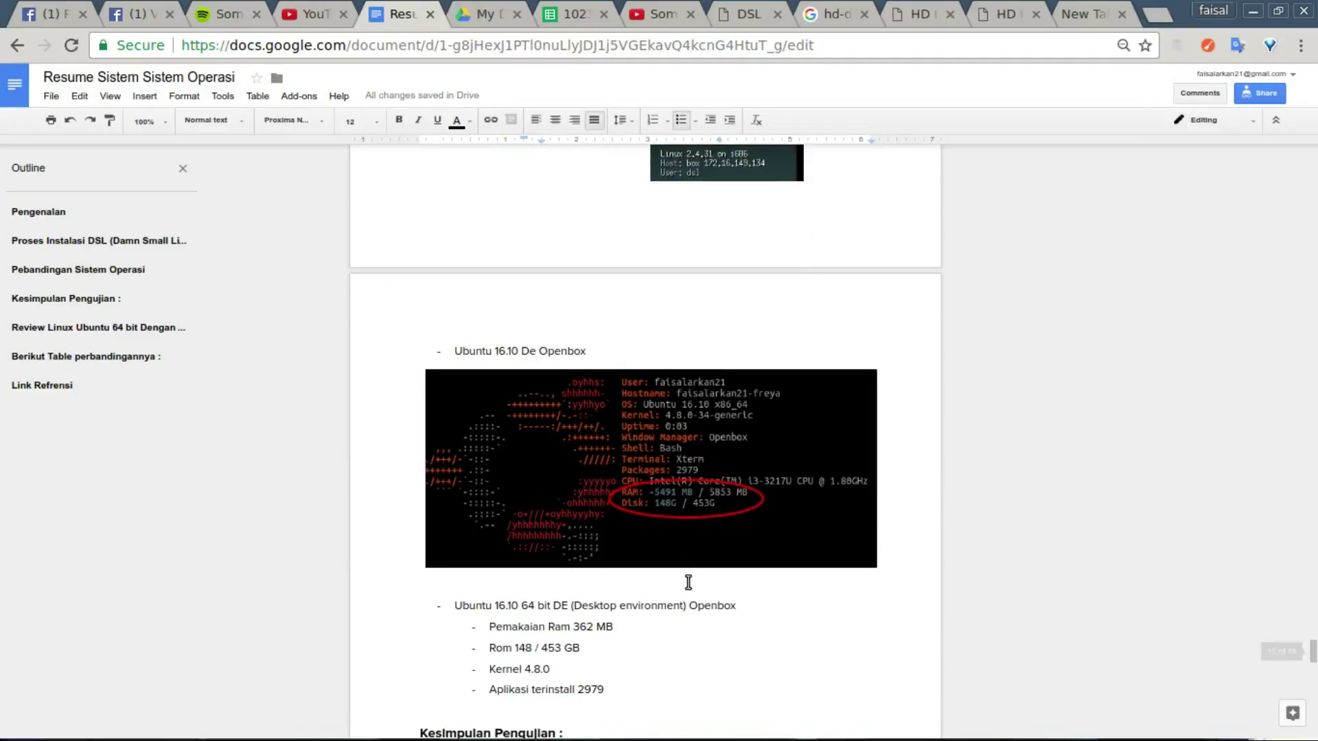
scroll(685, 580, up, 2)
scroll(712, 525, up, 3)
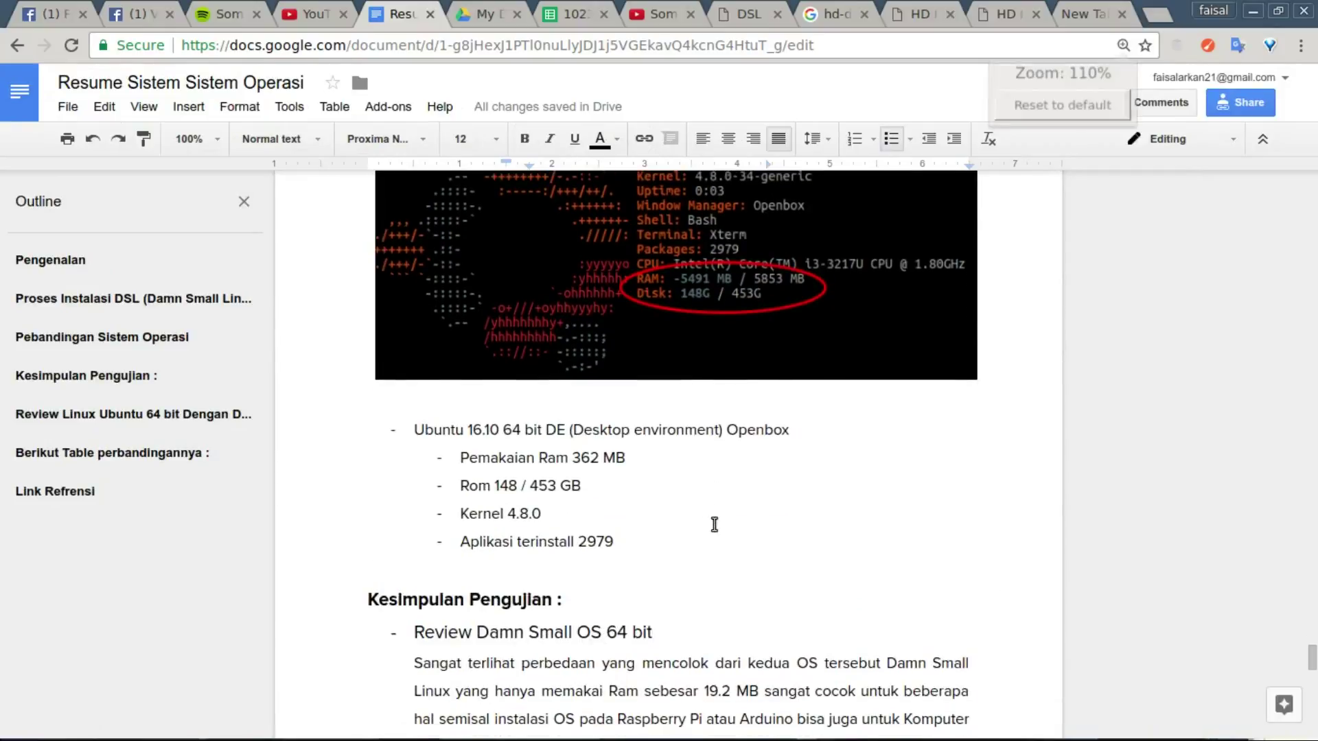
Step: Review the Ubuntu 16.10 Openbox screenshot in the report and highlight the RAM usage line listed below it
scroll(735, 569, up, 3)
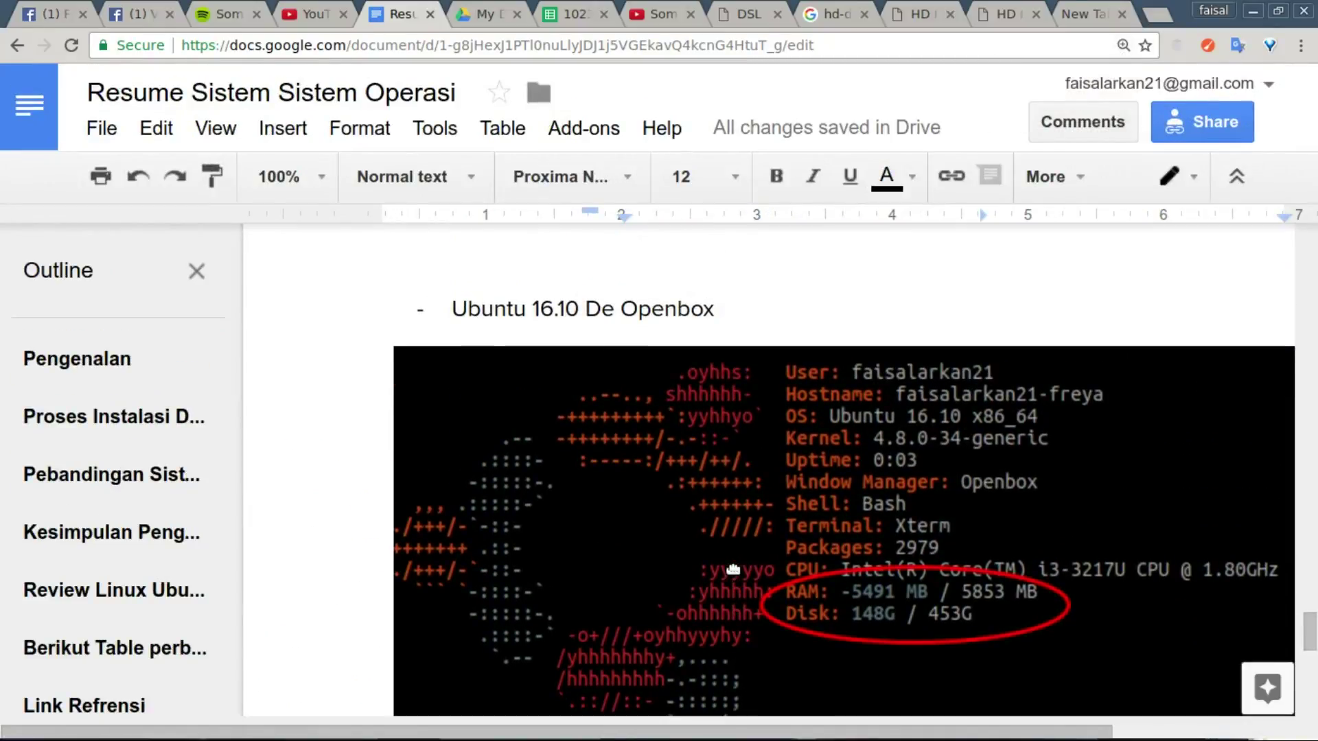
scroll(999, 602, down, 3)
scroll(965, 542, up, 1)
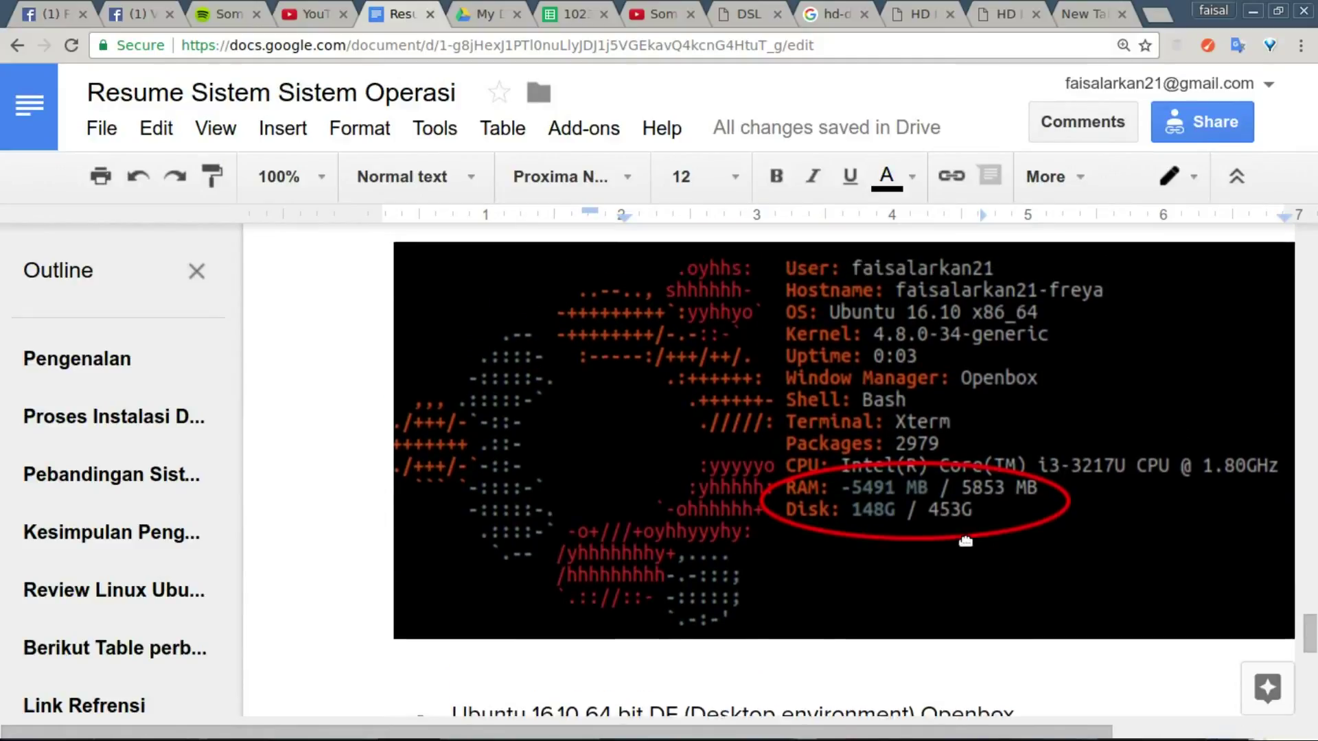
scroll(961, 542, down, 5)
click(716, 465)
click(760, 527)
scroll(750, 497, up, 1)
drag(783, 453, 521, 454)
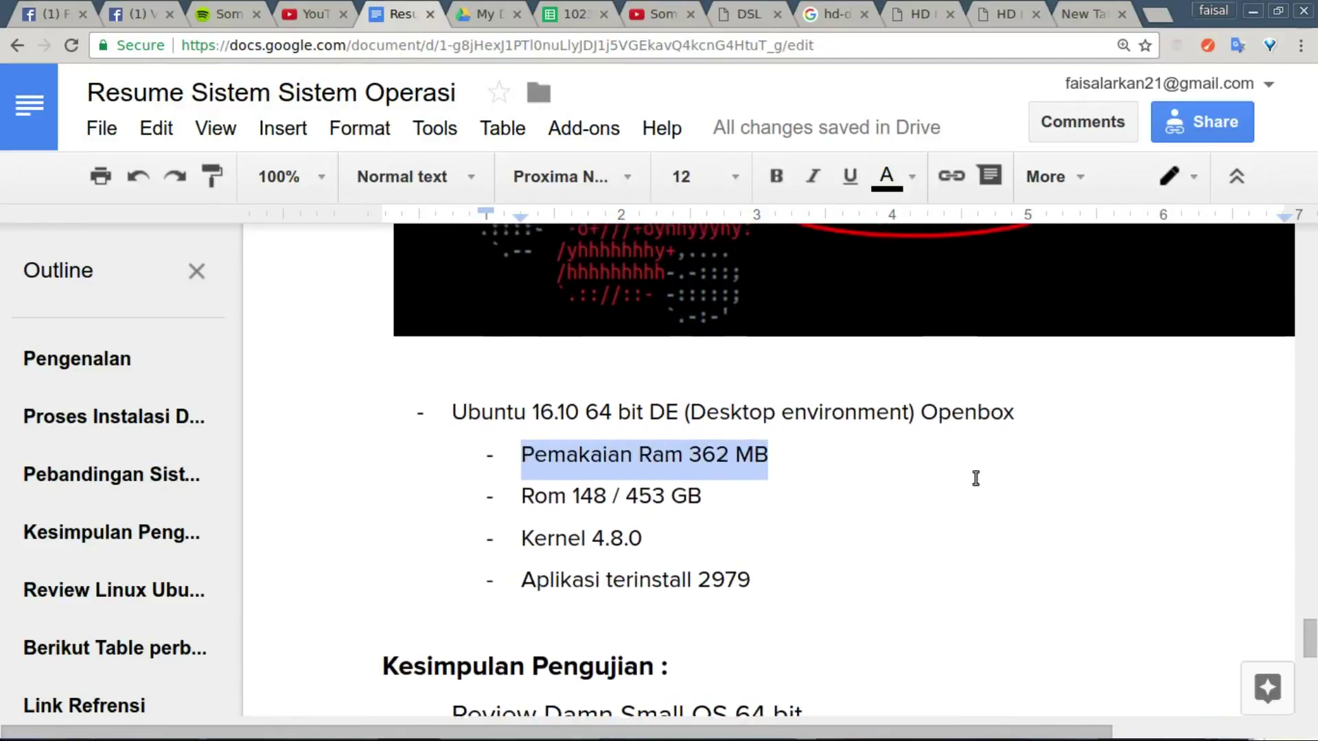
scroll(976, 479, up, 4)
scroll(971, 482, down, 2)
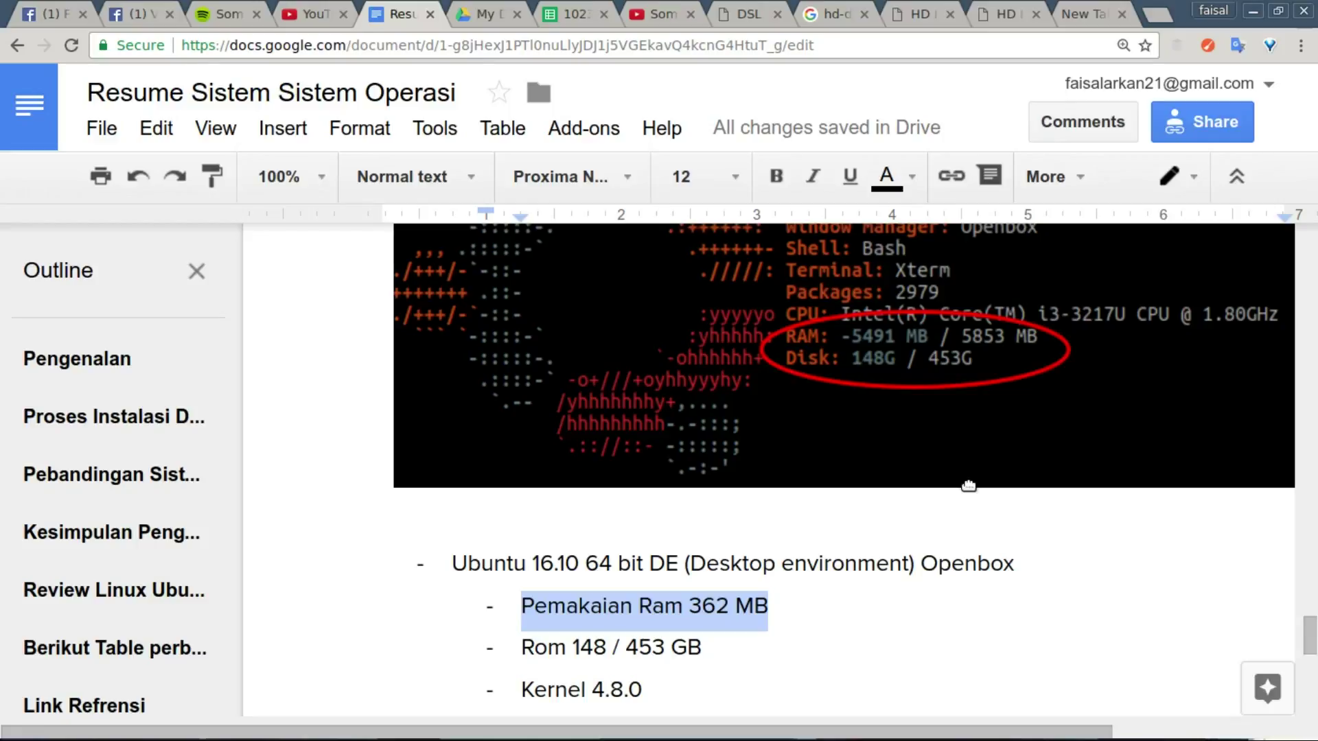
Step: Switch to the host's root terminal and try the commands mongodb and mongod
key(alt+Tab)
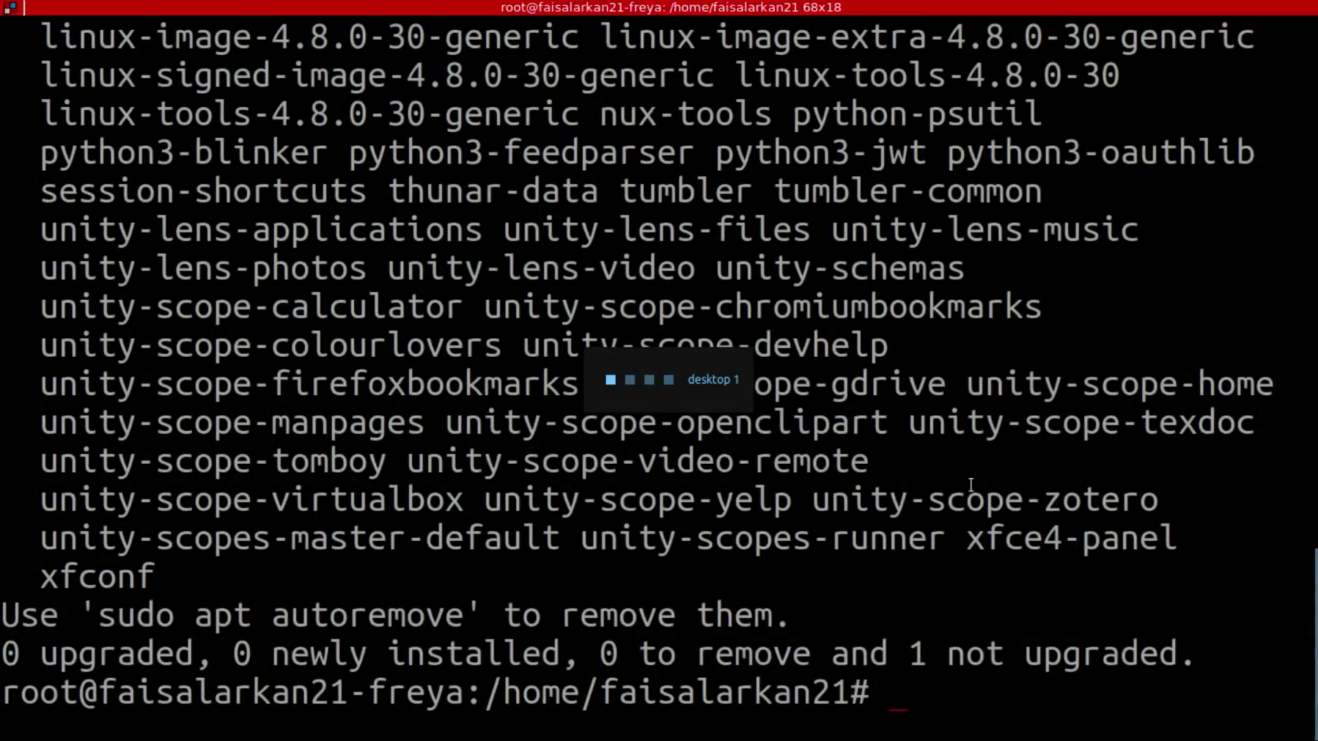
text(mongodb)
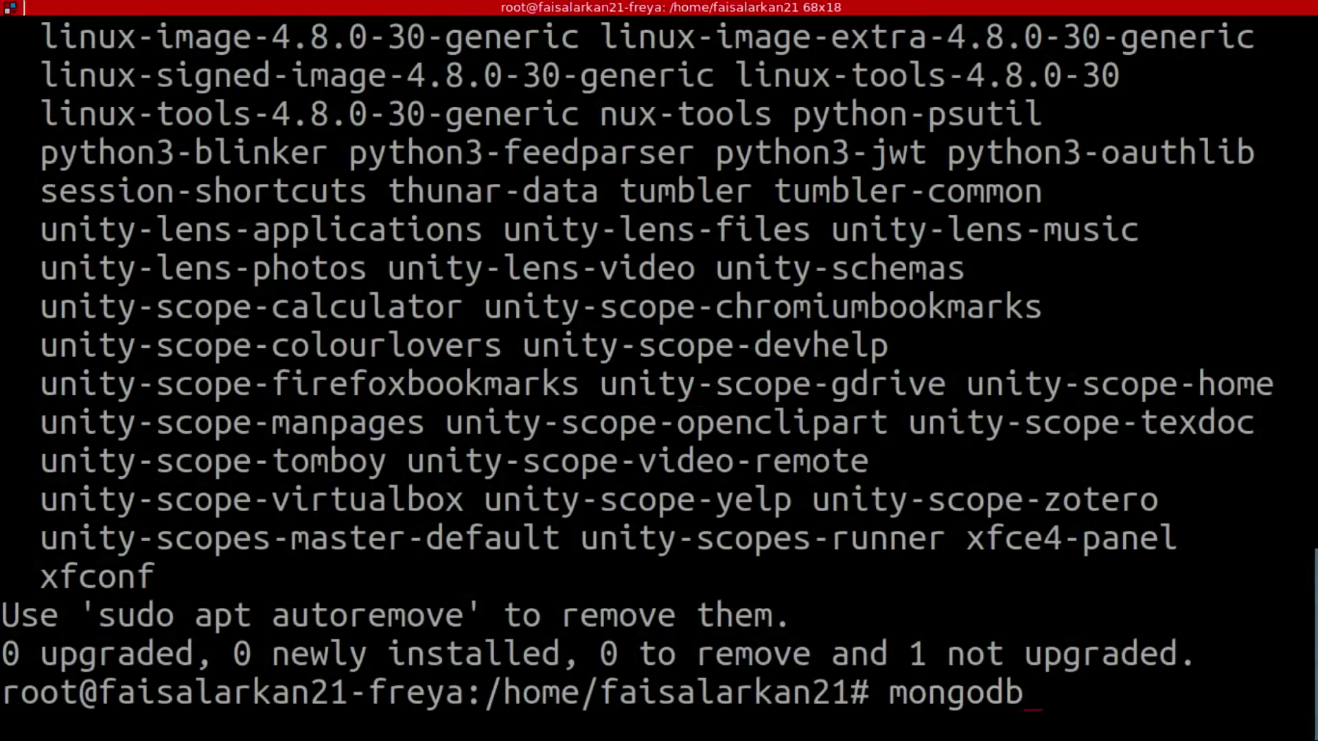
key(Return)
text(mongod)
key(Return)
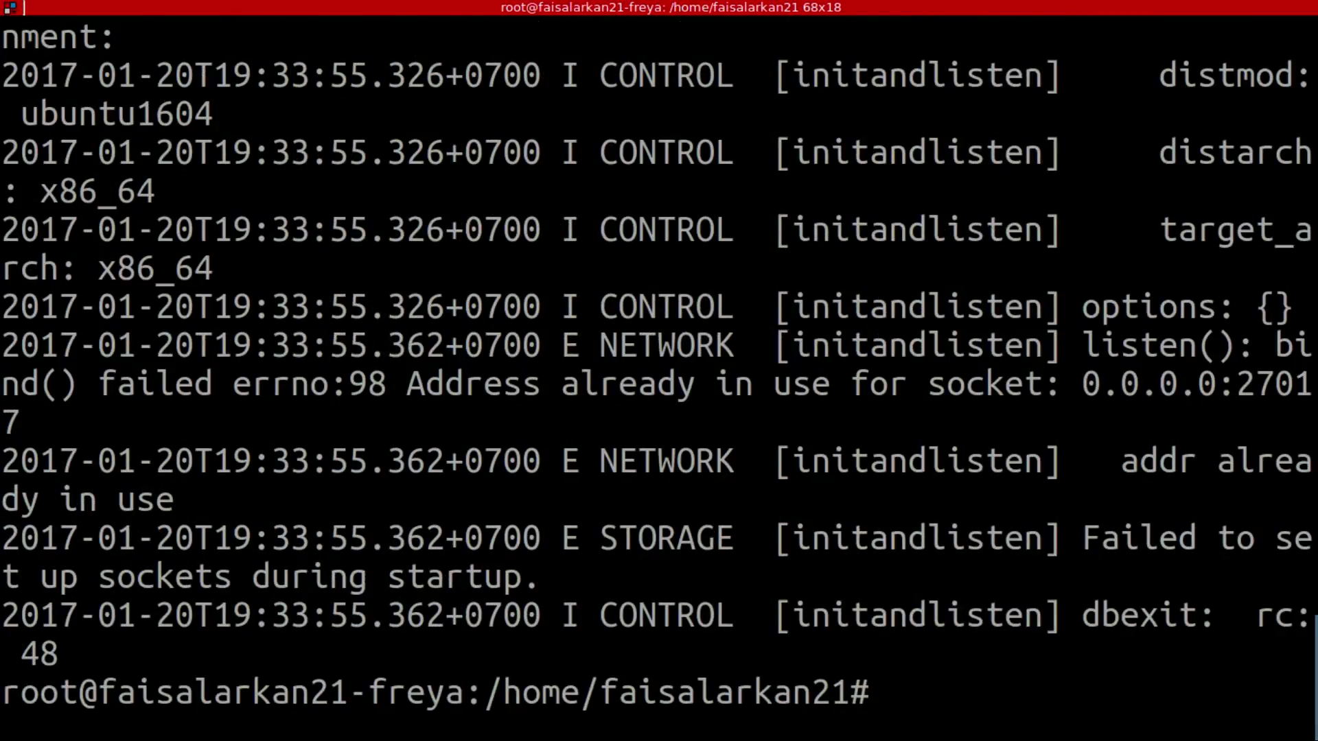
Step: Reduce the terminal's text size and run mongod again to show its startup log
key(ctrl+minus)
key(ctrl+minus)
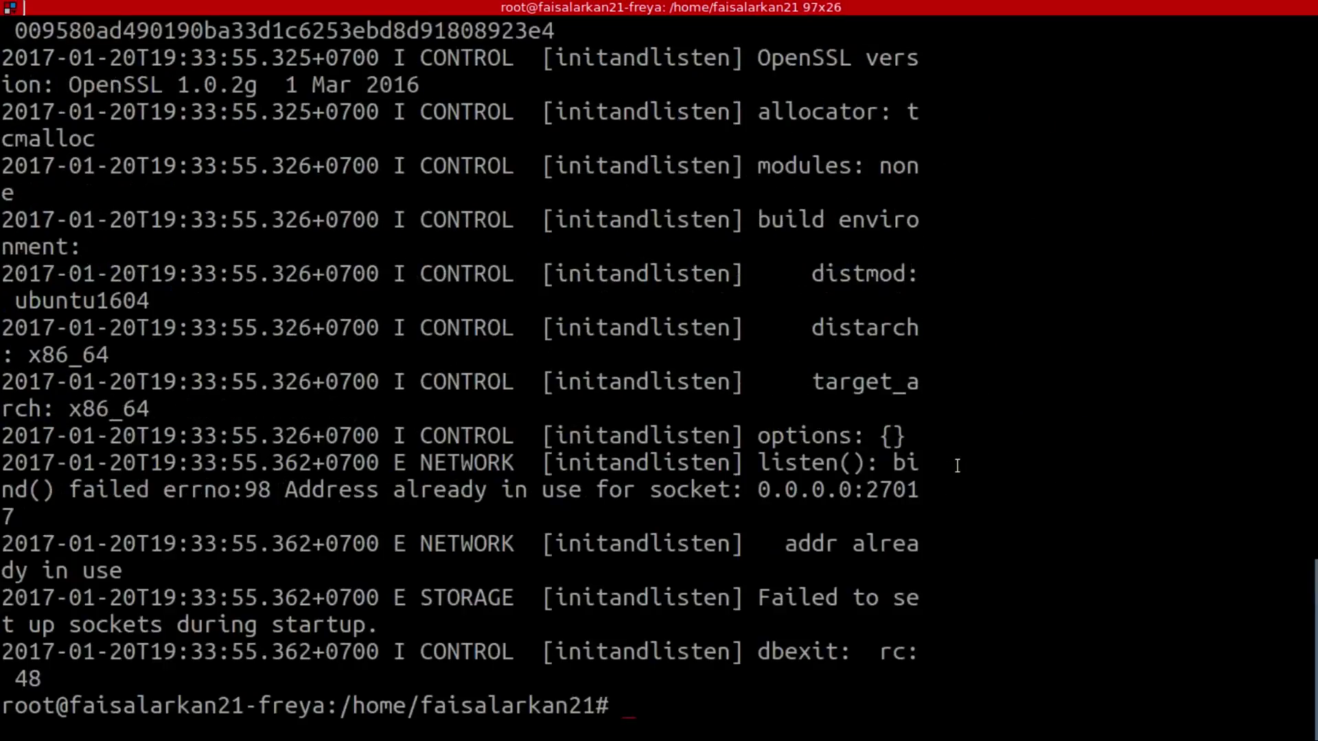
key(Return)
key(Up)
key(Return)
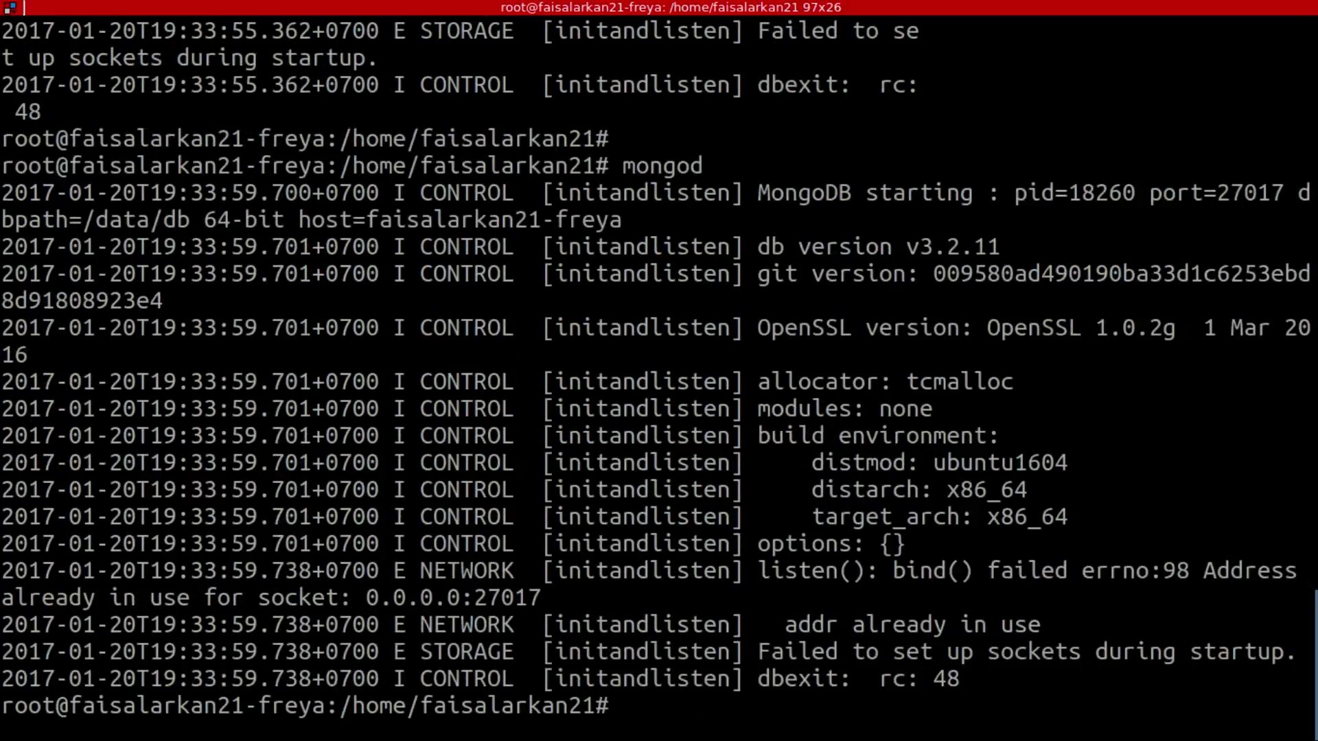
key(ctrl+minus)
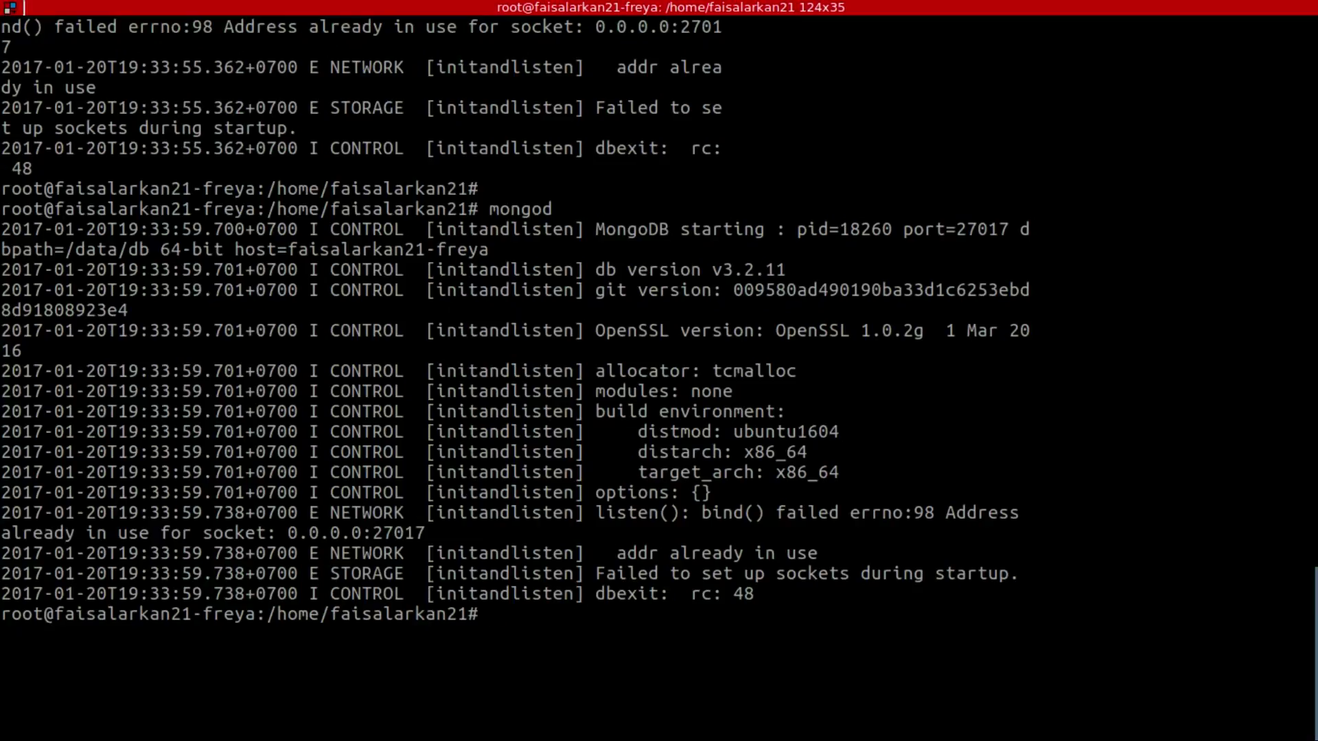
key(ctrl+plus)
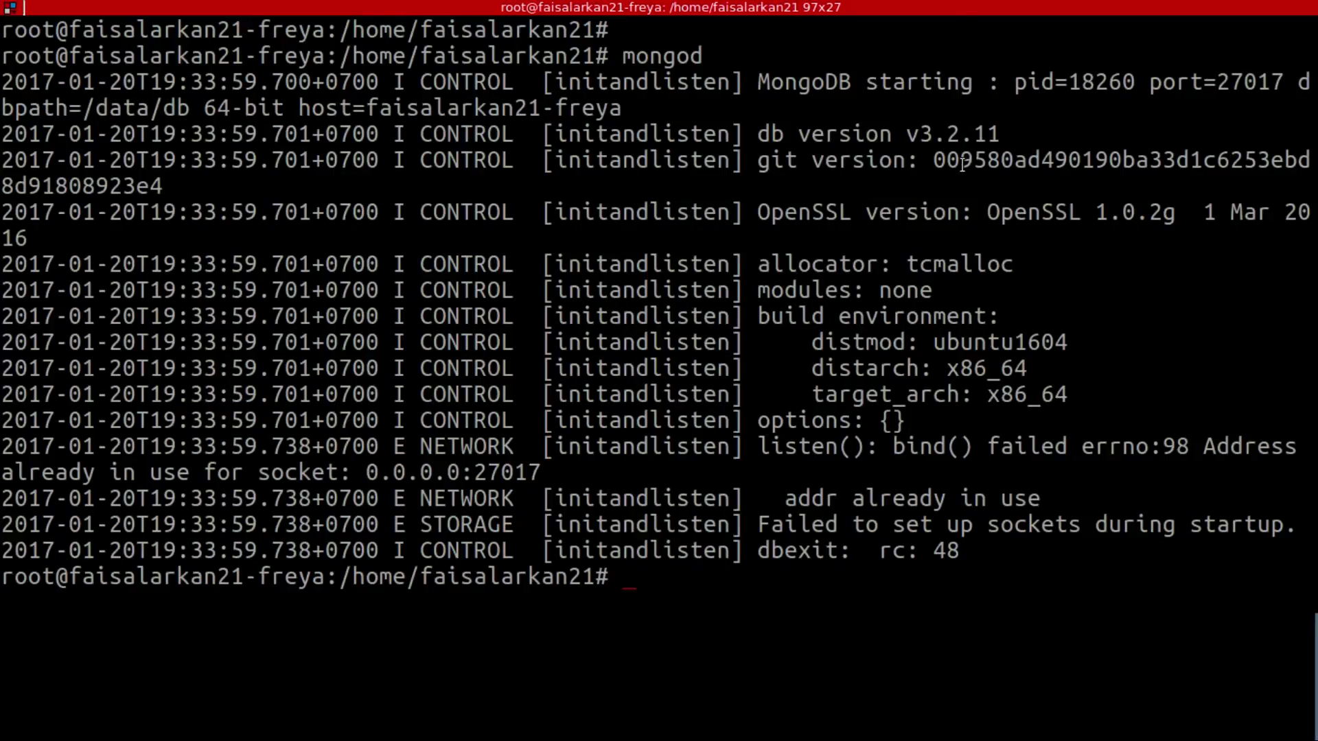
Step: Return to the report in Chrome and highlight the kernel line in the Ubuntu 16.10 Openbox list
key(ctrl+alt+Right)
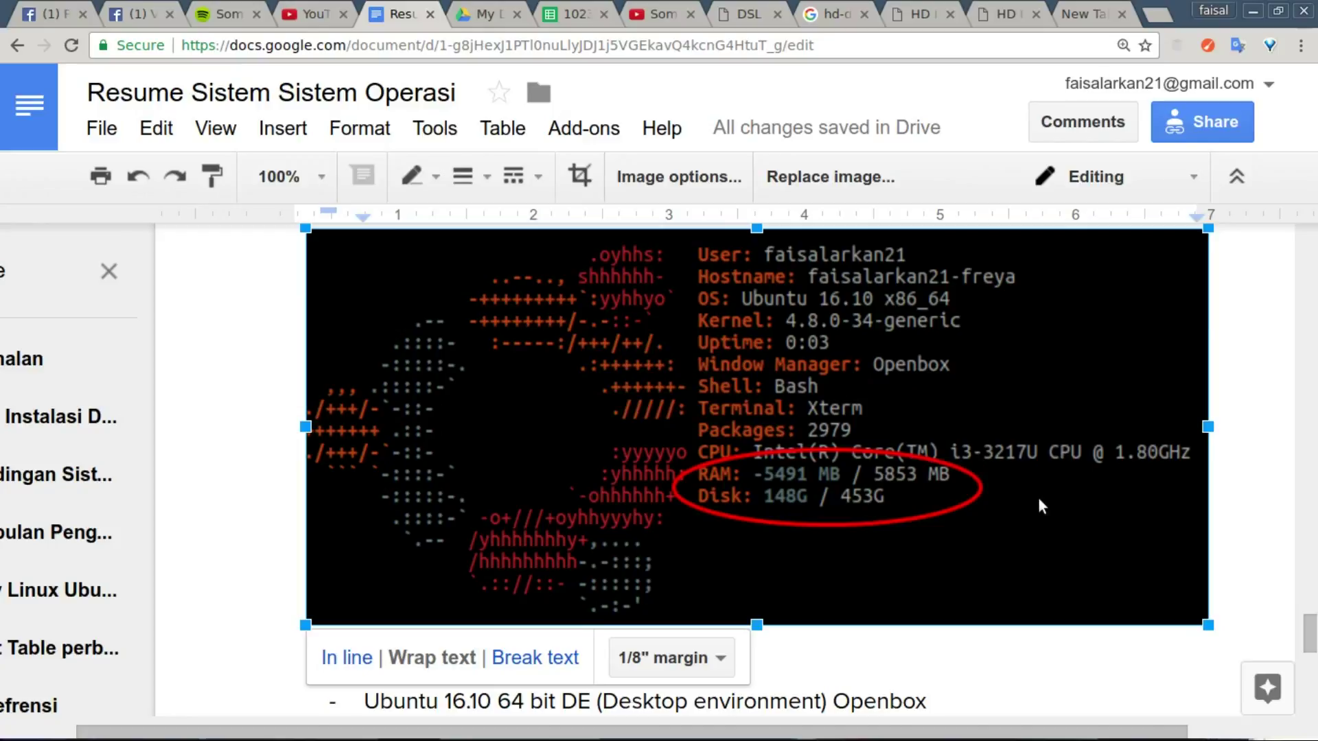
scroll(878, 594, down, 2)
click(875, 599)
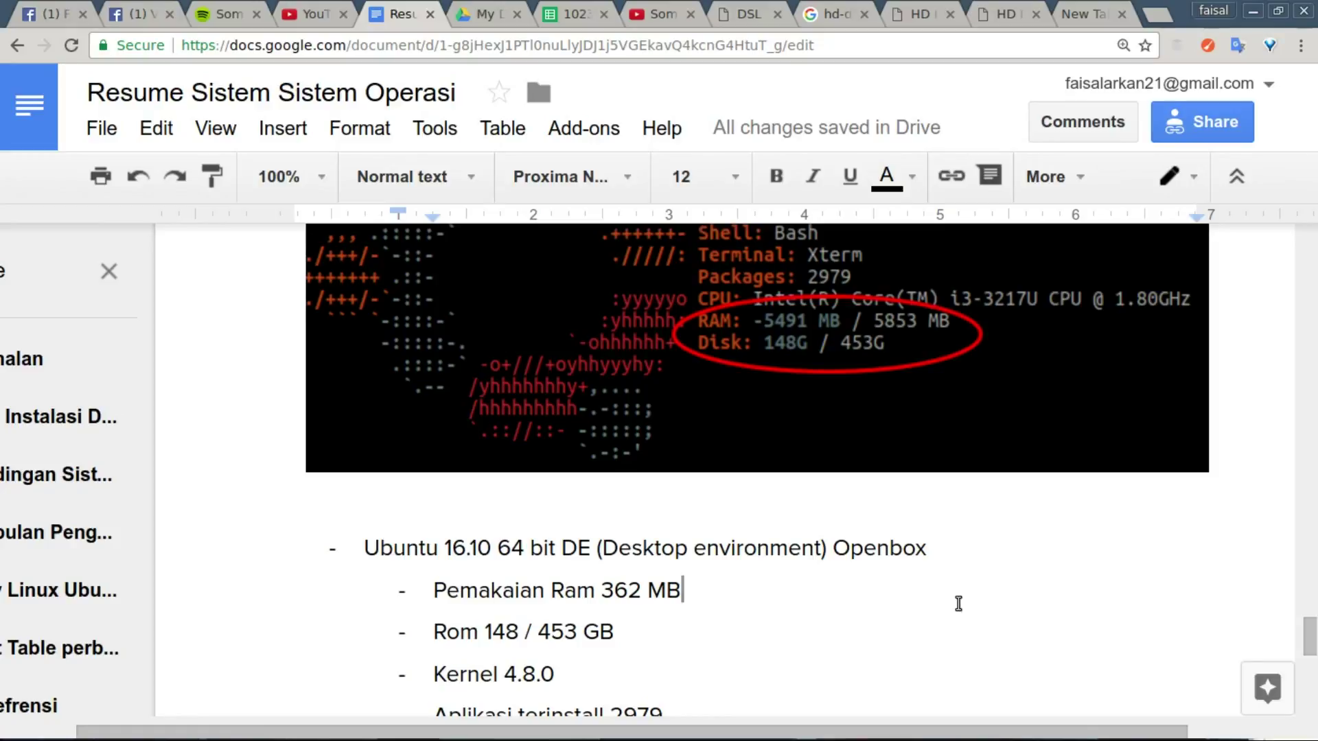
scroll(958, 604, down, 2)
scroll(957, 603, up, 2)
click(577, 690)
drag(577, 690, 434, 676)
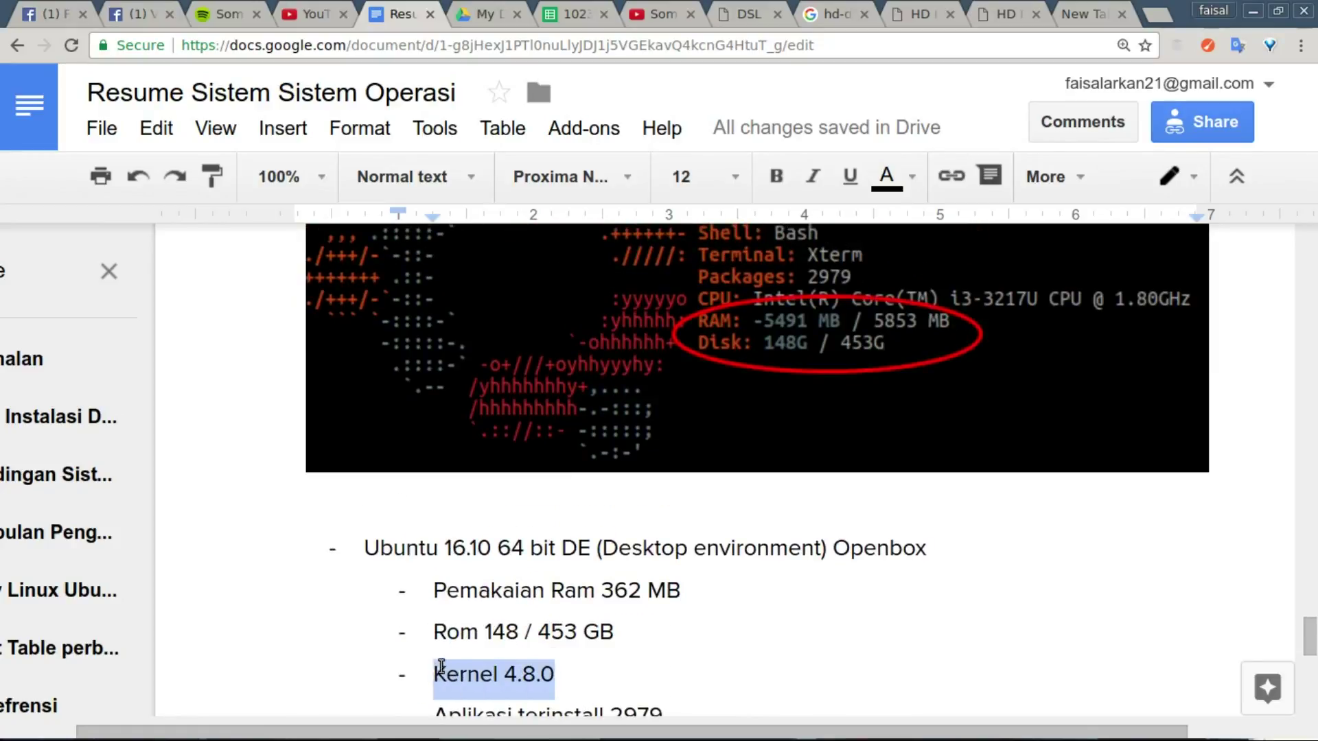
click(556, 693)
Step: Highlight the "Aplikasi terinstall" line in the Ubuntu 16.10 list and clear the selection
scroll(596, 685, down, 1)
scroll(596, 685, down, 1)
drag(653, 561, 423, 577)
click(715, 585)
scroll(717, 587, up, 1)
click(704, 535)
scroll(703, 536, down, 6)
scroll(700, 525, up, 9)
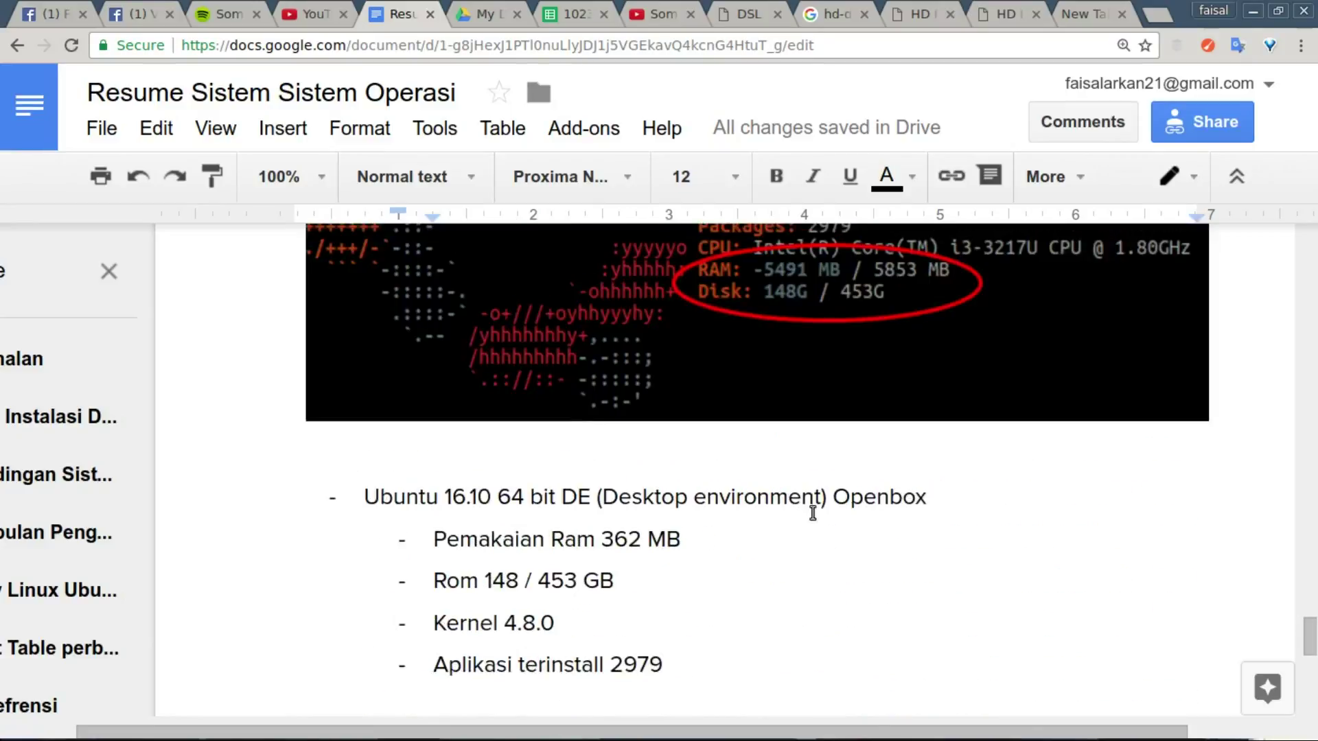
scroll(860, 485, down, 4)
drag(661, 525, 440, 510)
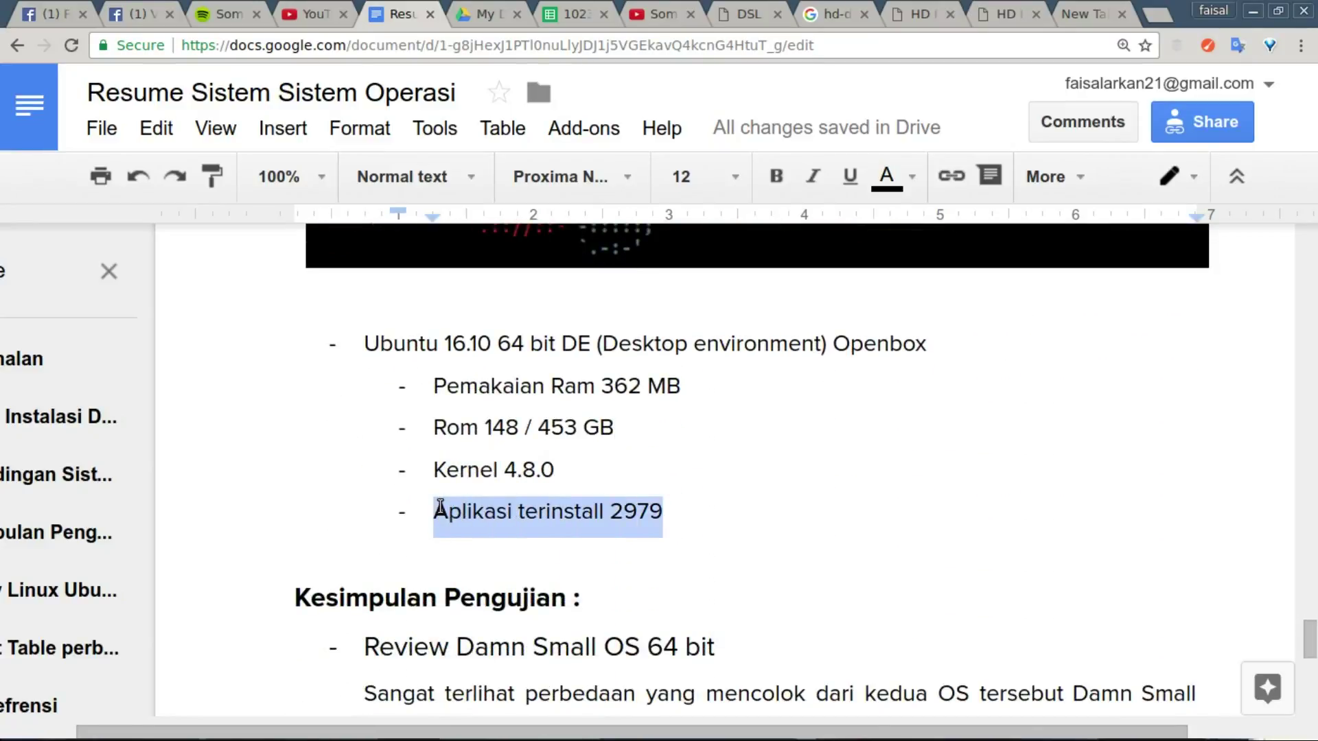
click(440, 509)
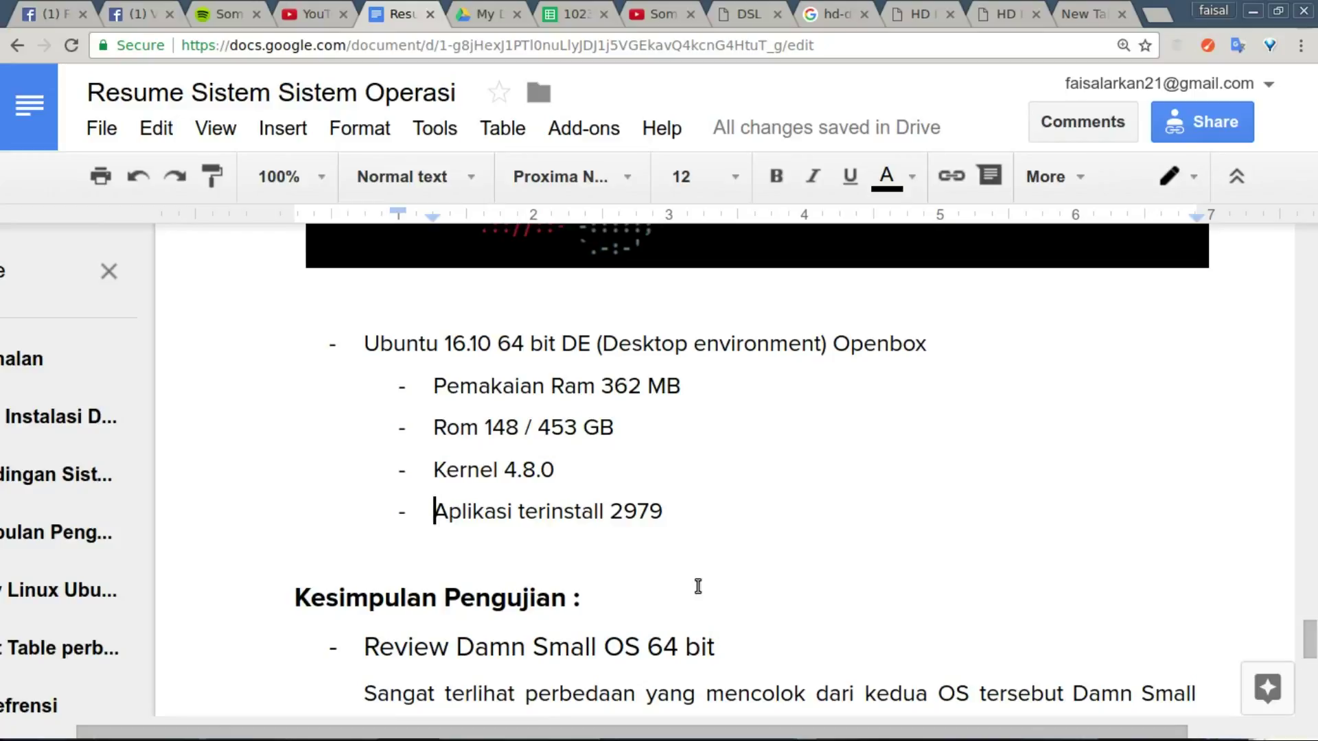
Step: Go back to the Ubuntu 16.10 De Openbox system-information screenshot and select the image
scroll(699, 586, up, 9)
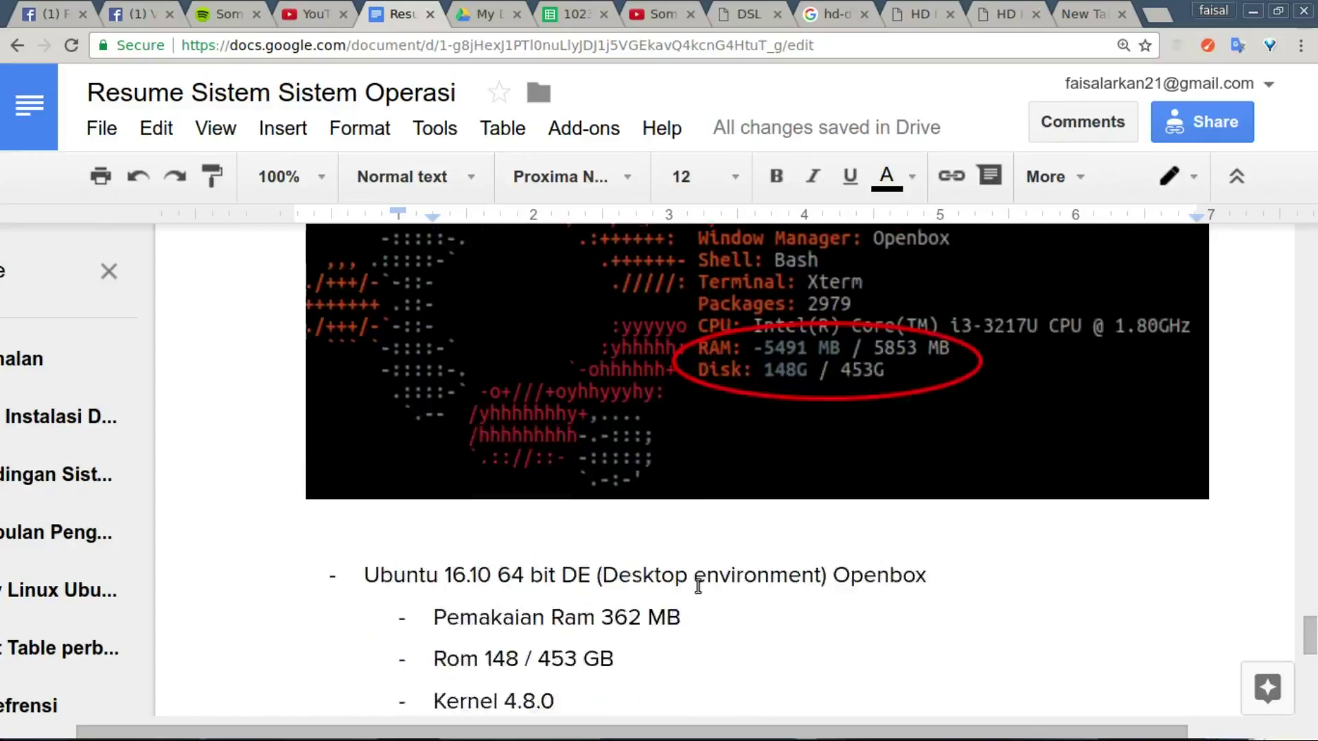
scroll(892, 426, up, 2)
scroll(838, 495, down, 8)
scroll(859, 456, up, 5)
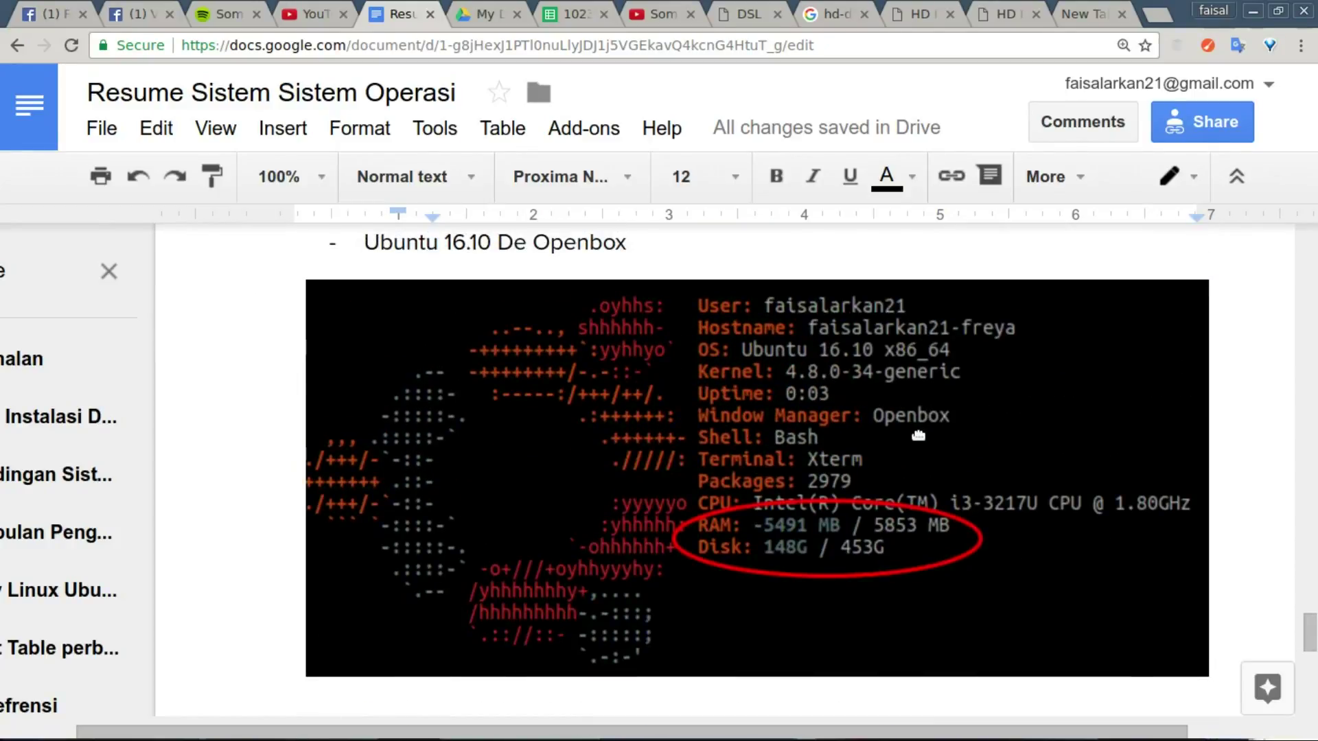
click(906, 460)
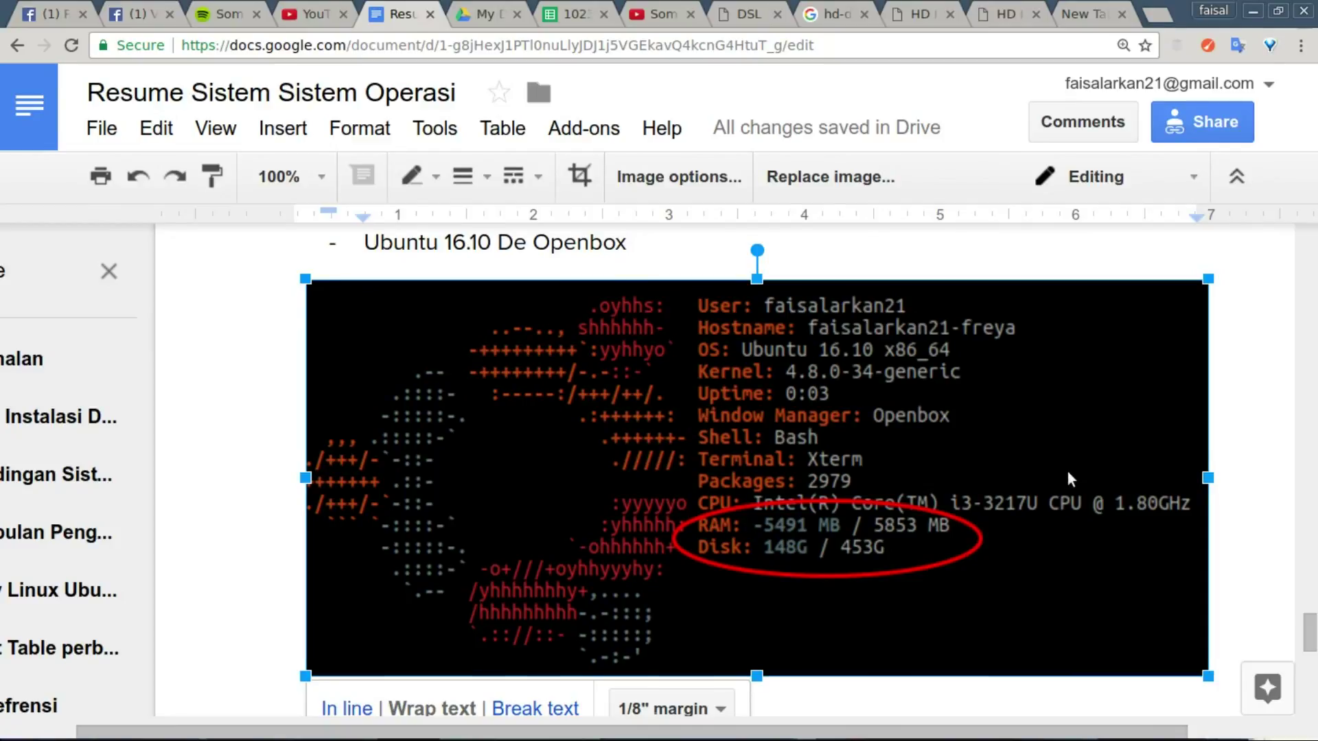
Step: Review the Damn Small Linux startup resource usage section and select its system monitor image
scroll(1068, 471, up, 15)
scroll(1070, 472, down, 10)
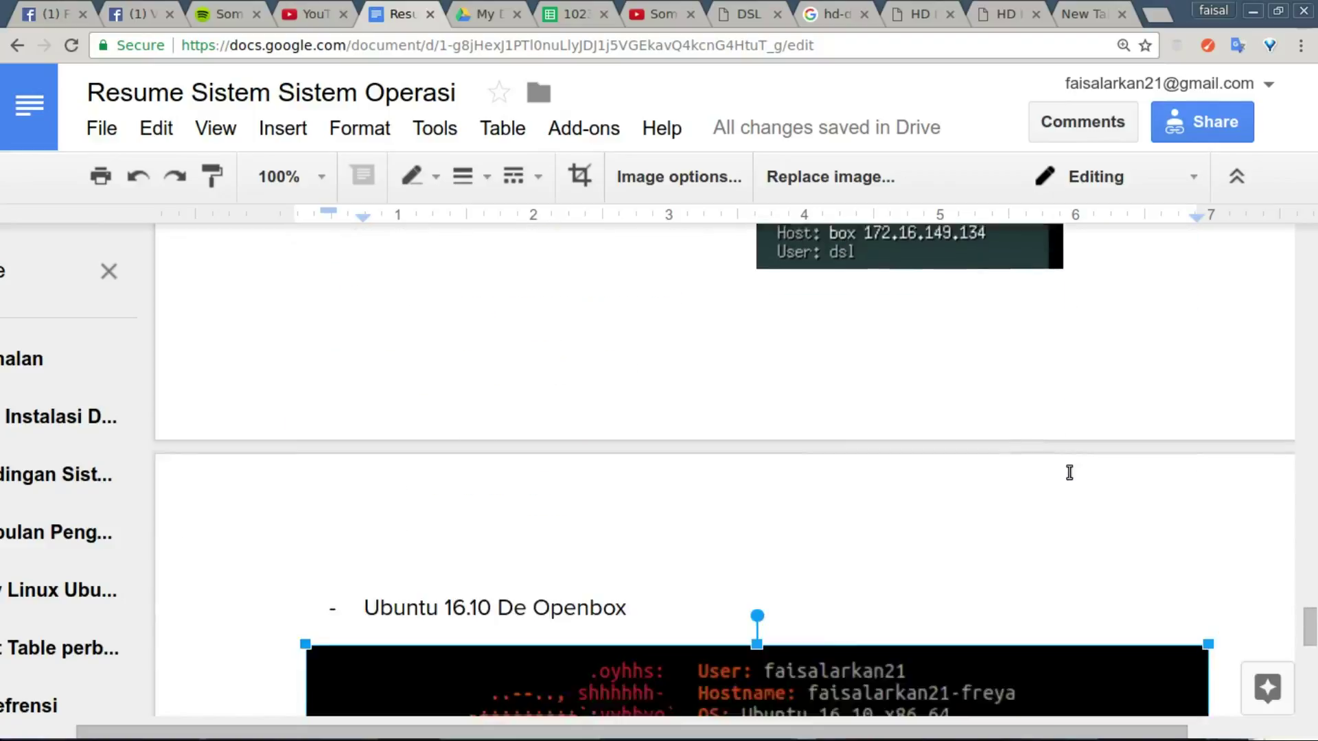
scroll(1069, 472, up, 10)
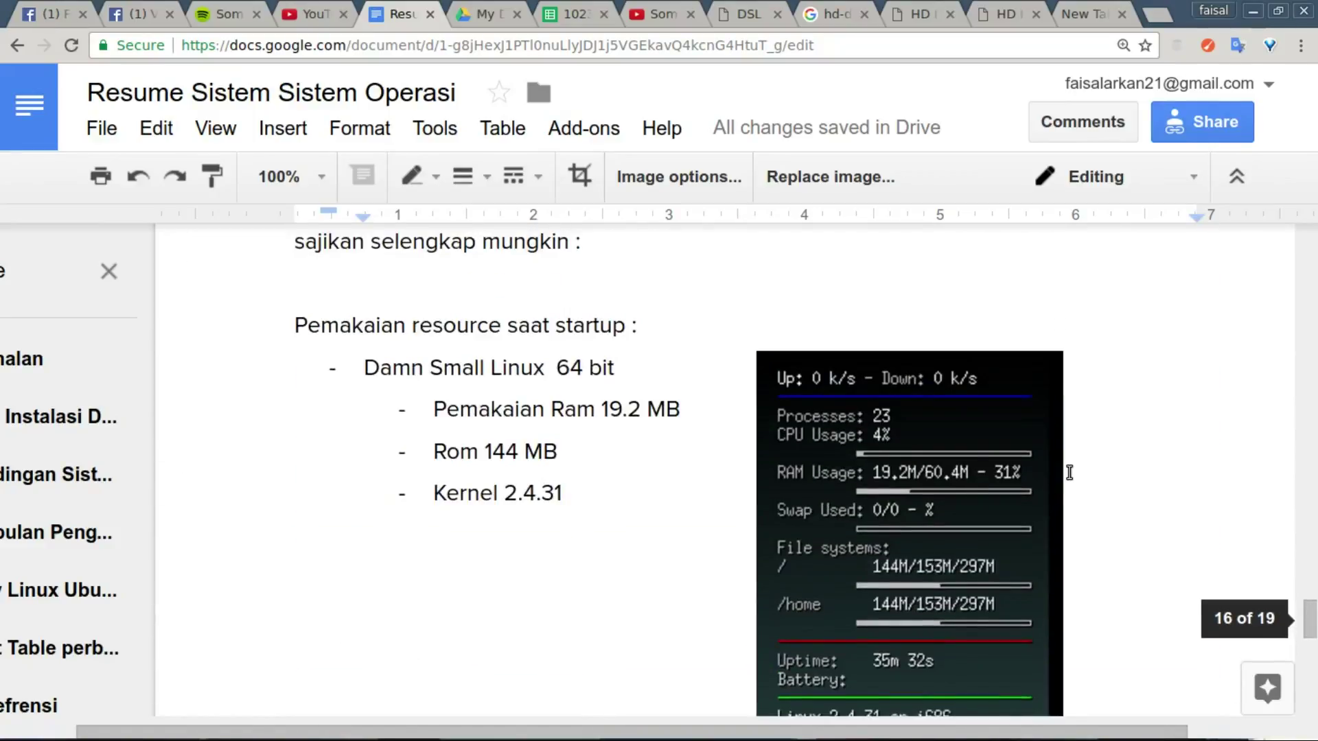
scroll(1070, 472, down, 4)
scroll(1069, 472, up, 2)
scroll(1070, 473, up, 1)
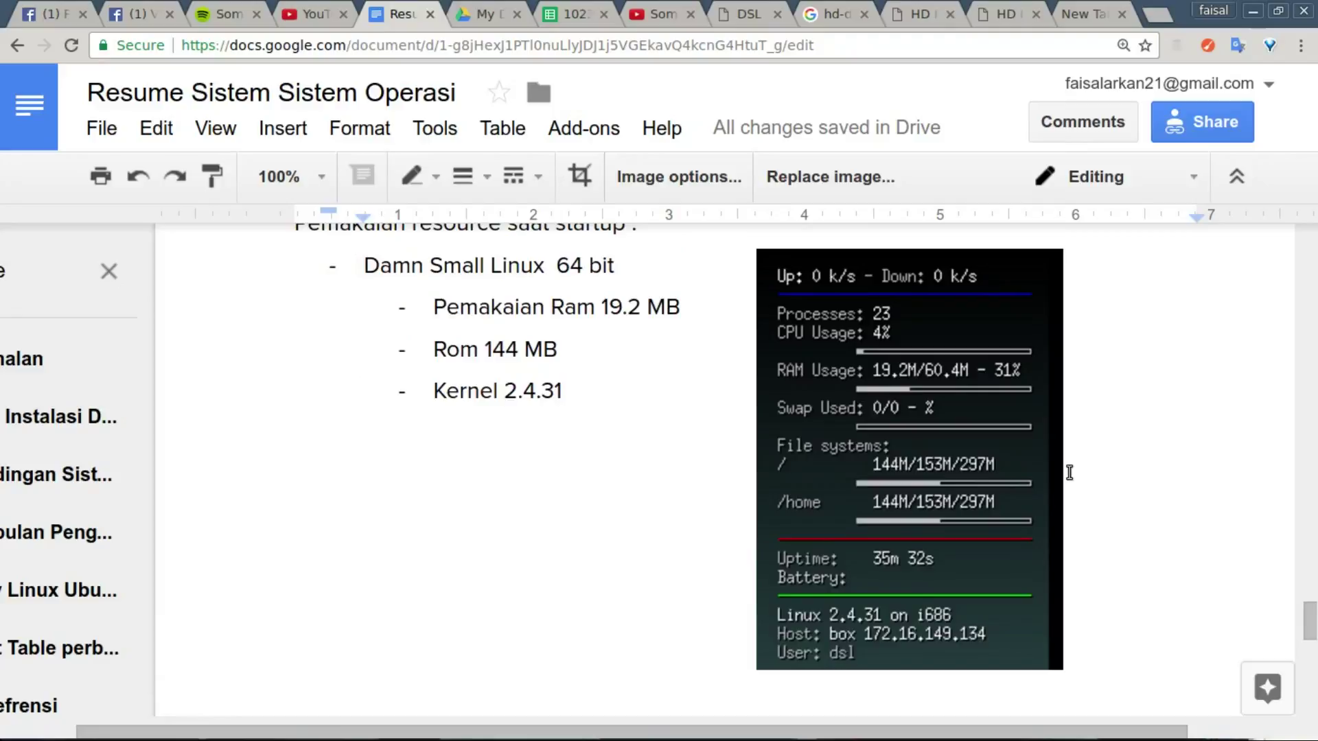
scroll(1070, 473, up, 1)
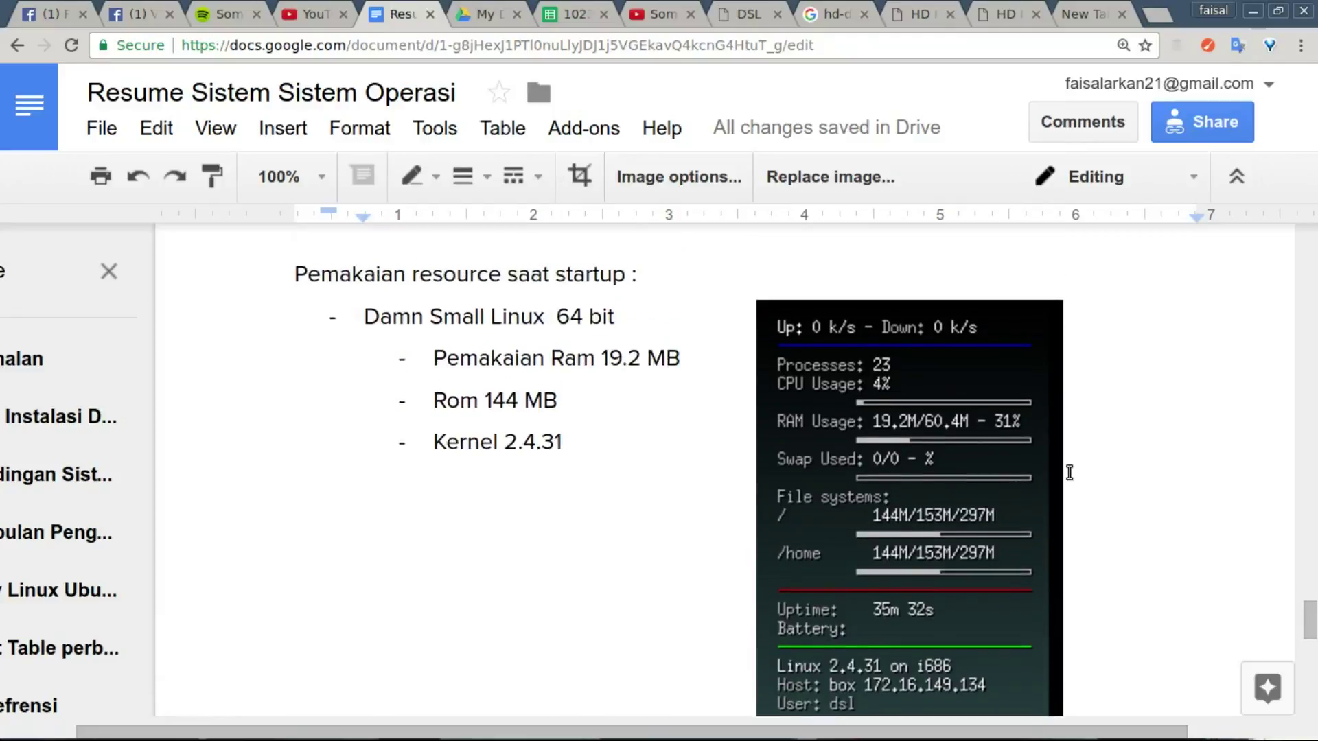
scroll(1070, 472, down, 1)
click(924, 408)
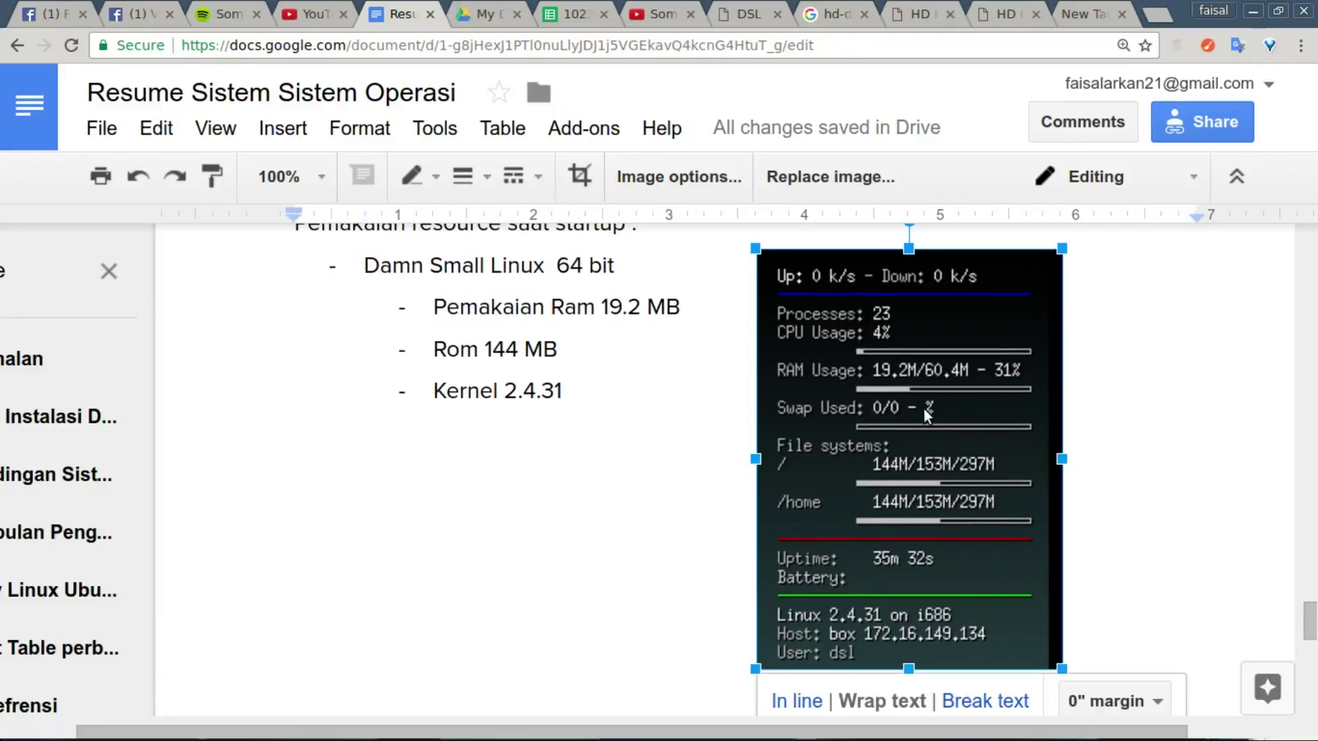
scroll(924, 408, down, 15)
Step: Switch to the Damn Small Linux virtual machine in VMware Player and show the desktop's context menu several times, dismissing it each time
key(alt+Tab)
key(alt+Tab)
key(alt+Tab)
key(alt+Tab)
key(alt+Tab)
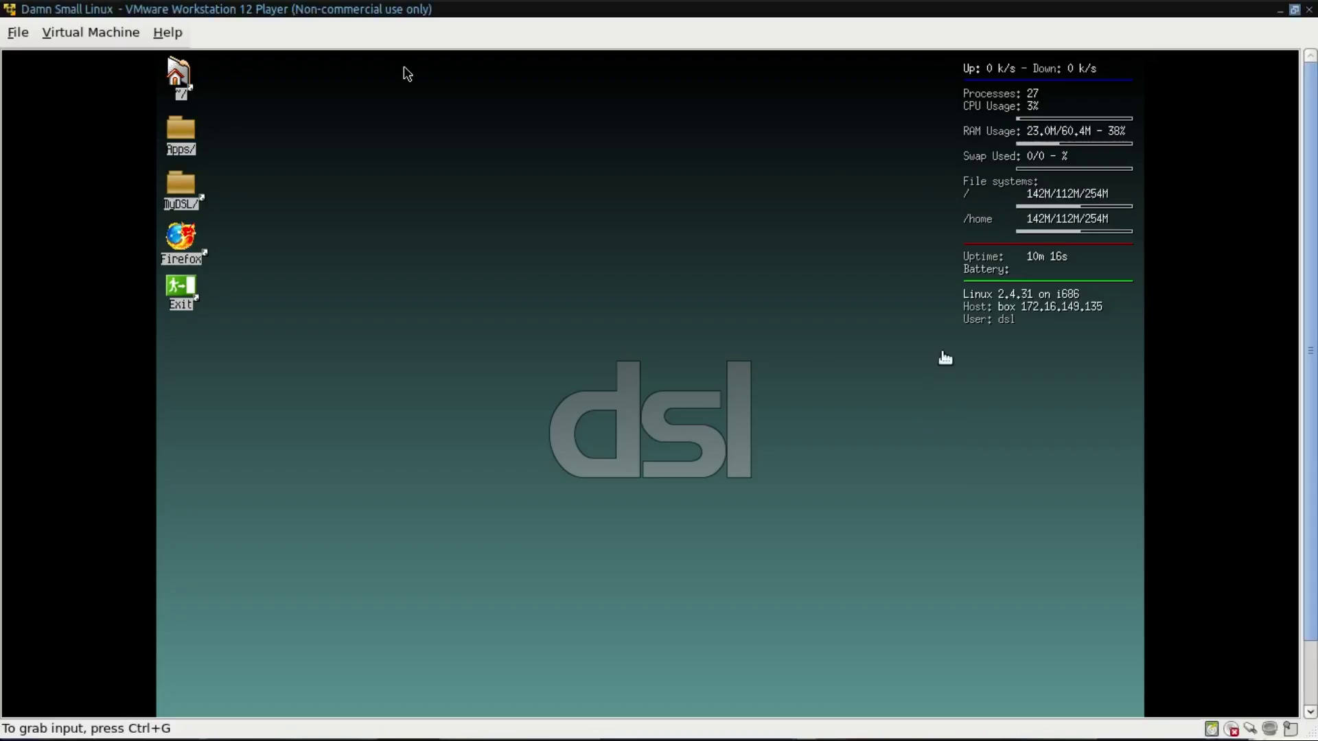
click(405, 70)
right_click(1075, 121)
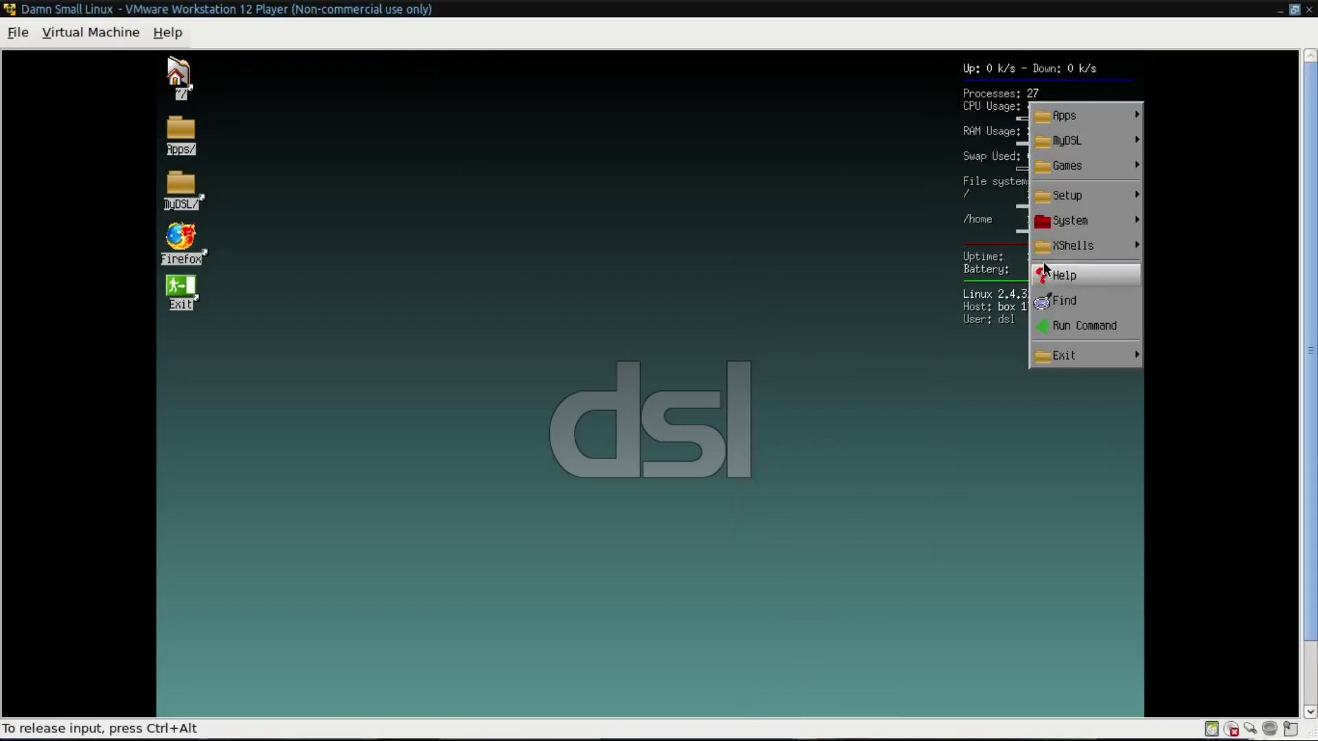
click(1057, 273)
right_click(763, 82)
click(756, 81)
right_click(629, 109)
click(594, 113)
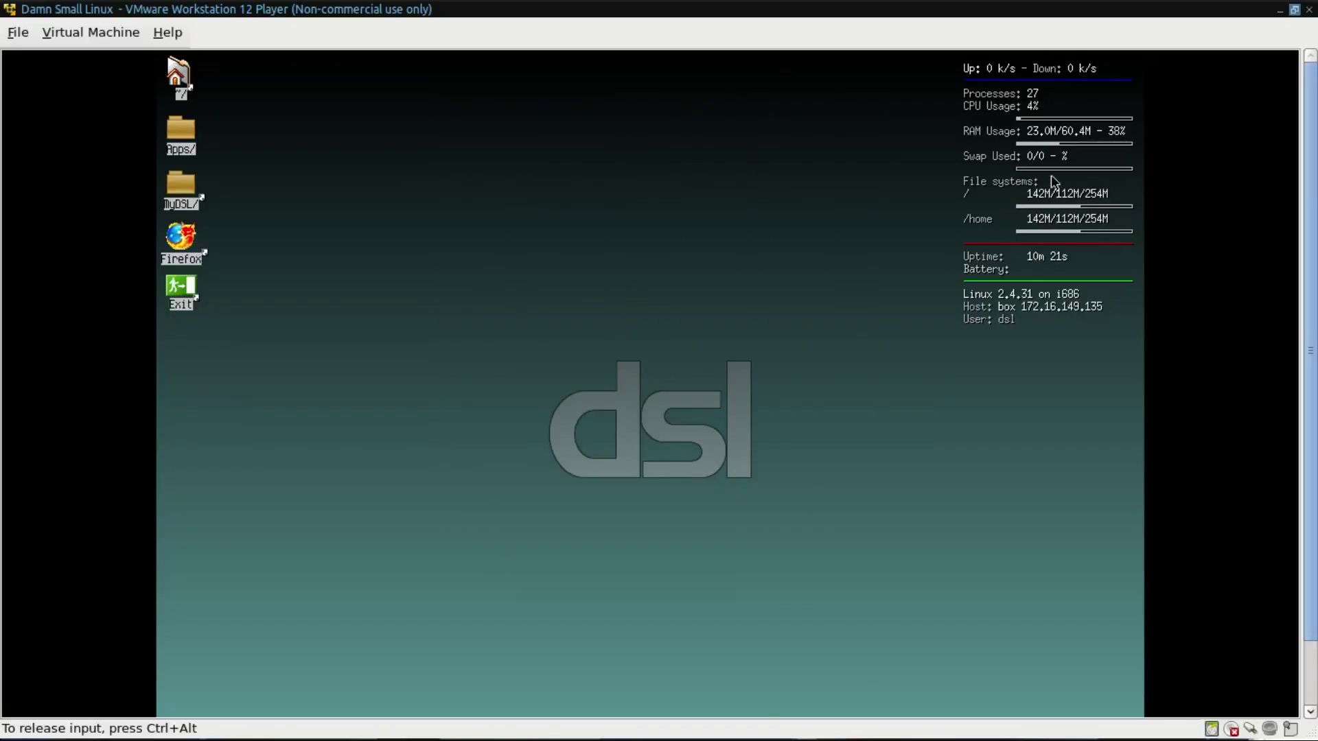
right_click(663, 214)
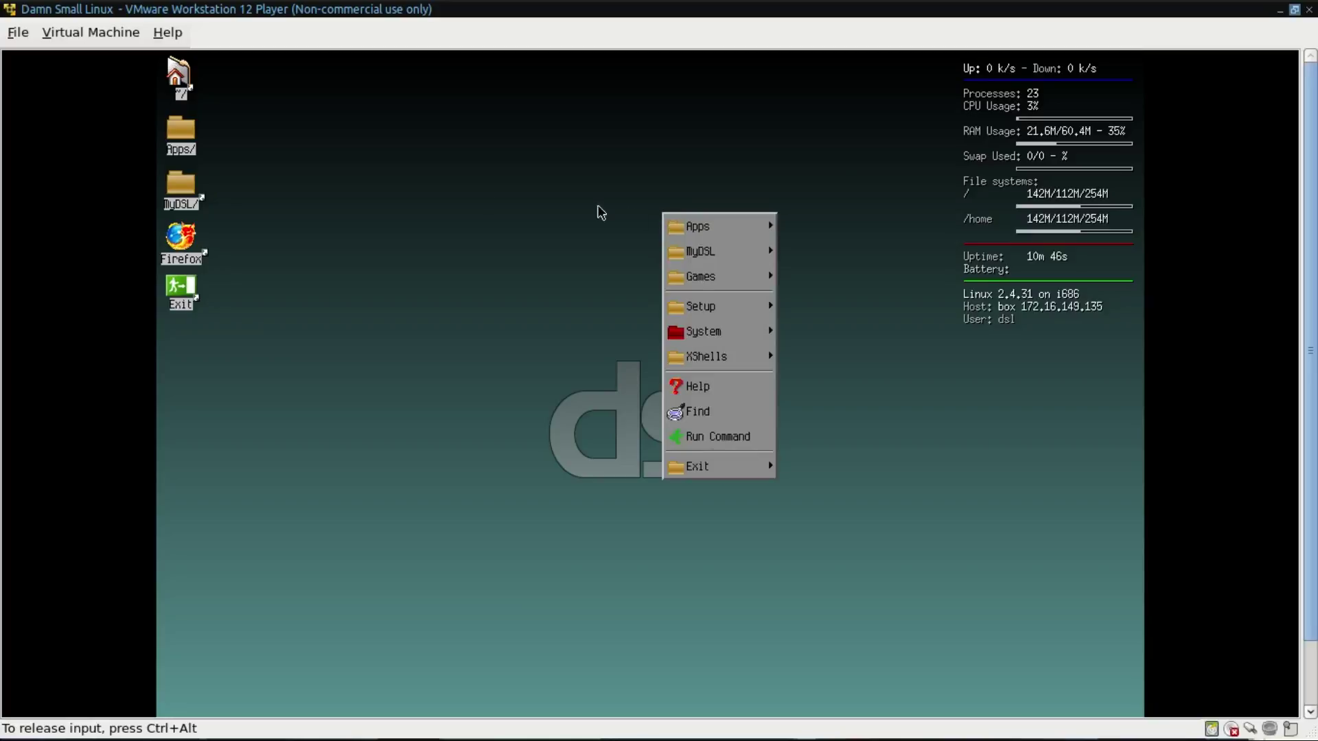
click(487, 206)
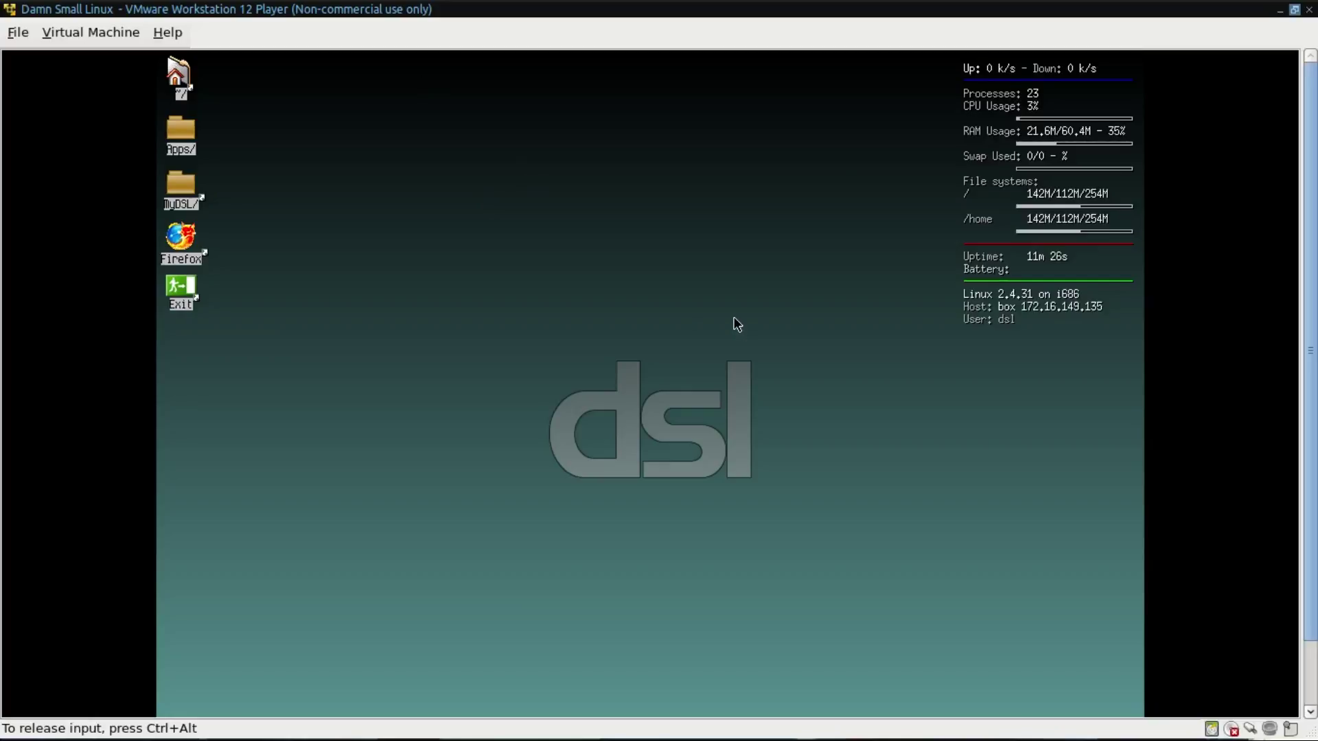
Step: Release the virtual machine's input and go through the host's workspaces and open windows to show the desktop with its system monitor
key(ctrl+alt)
key(ctrl+alt+Right)
key(ctrl+alt+Left)
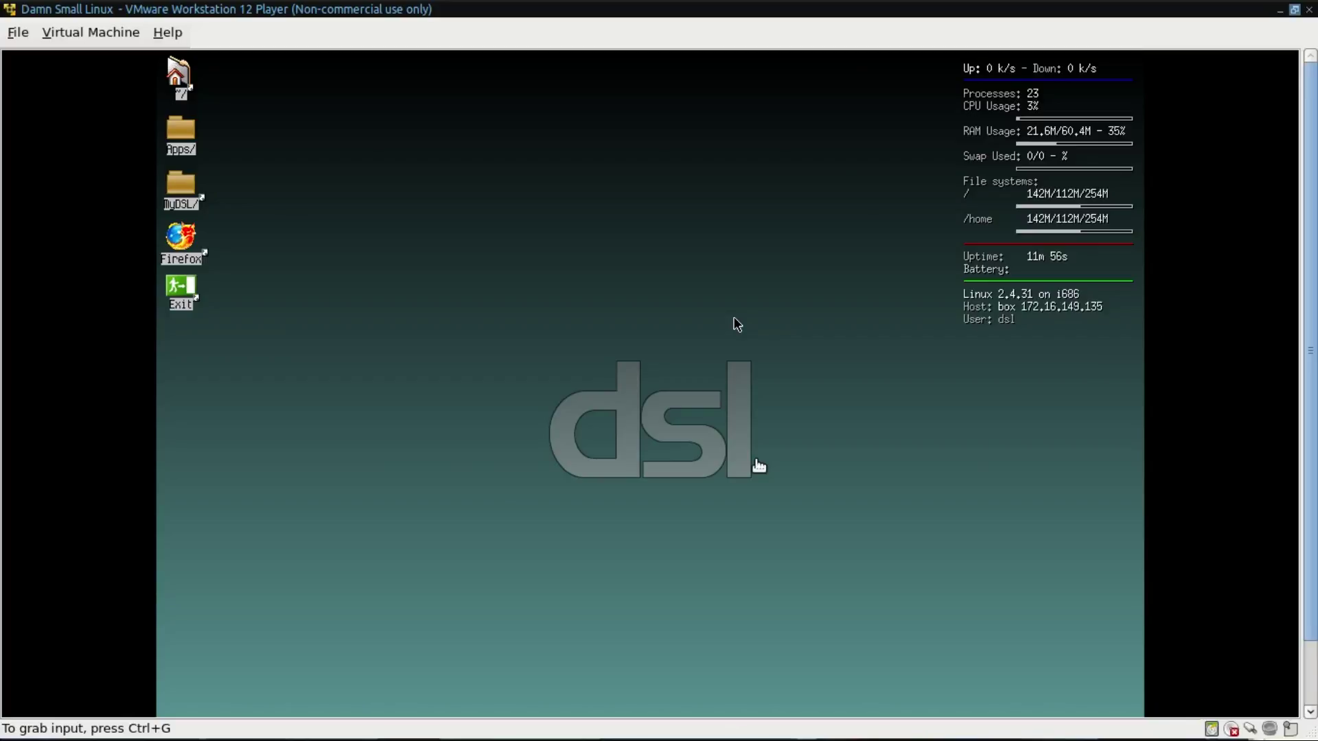
key(ctrl+alt+Right)
key(ctrl+alt+Left)
key(alt+Tab)
key(alt+Tab)
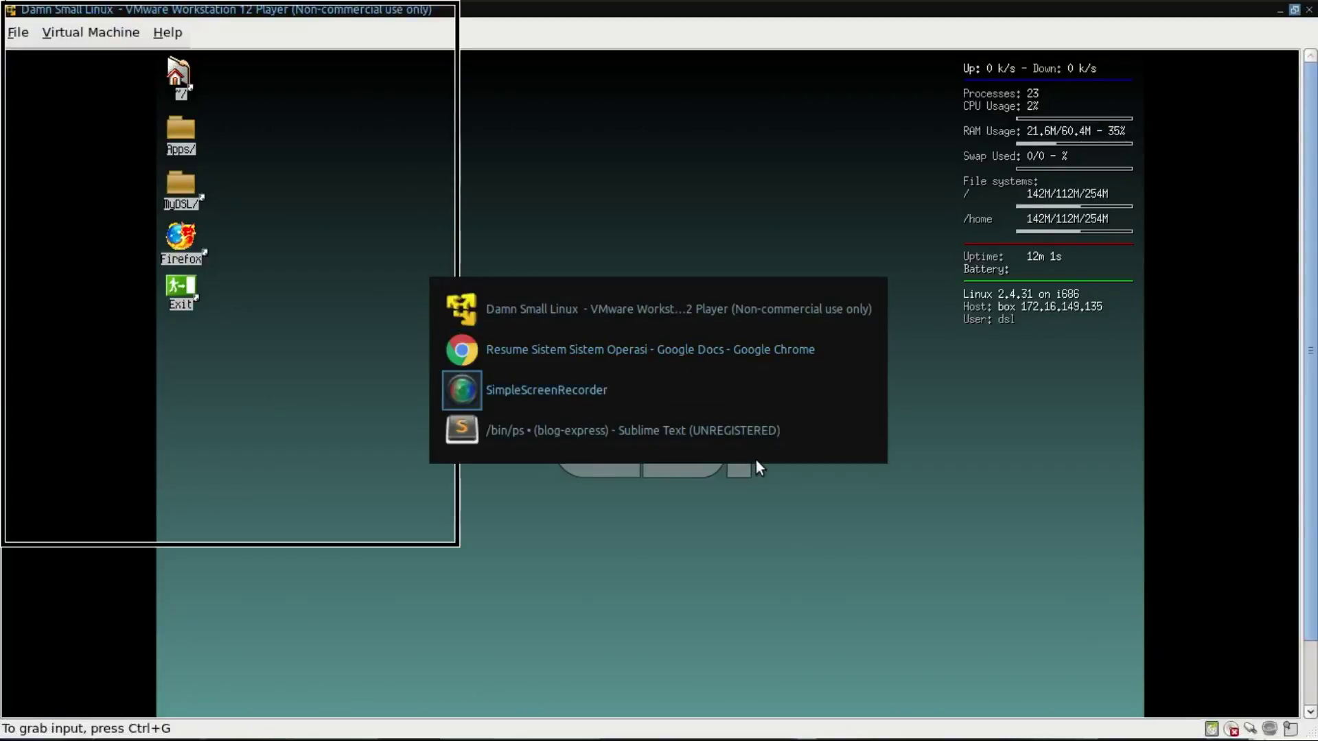
key(alt+Tab)
key(alt+Tab)
key(ctrl+alt+Right)
key(ctrl+alt+Left)
key(ctrl+alt+Right)
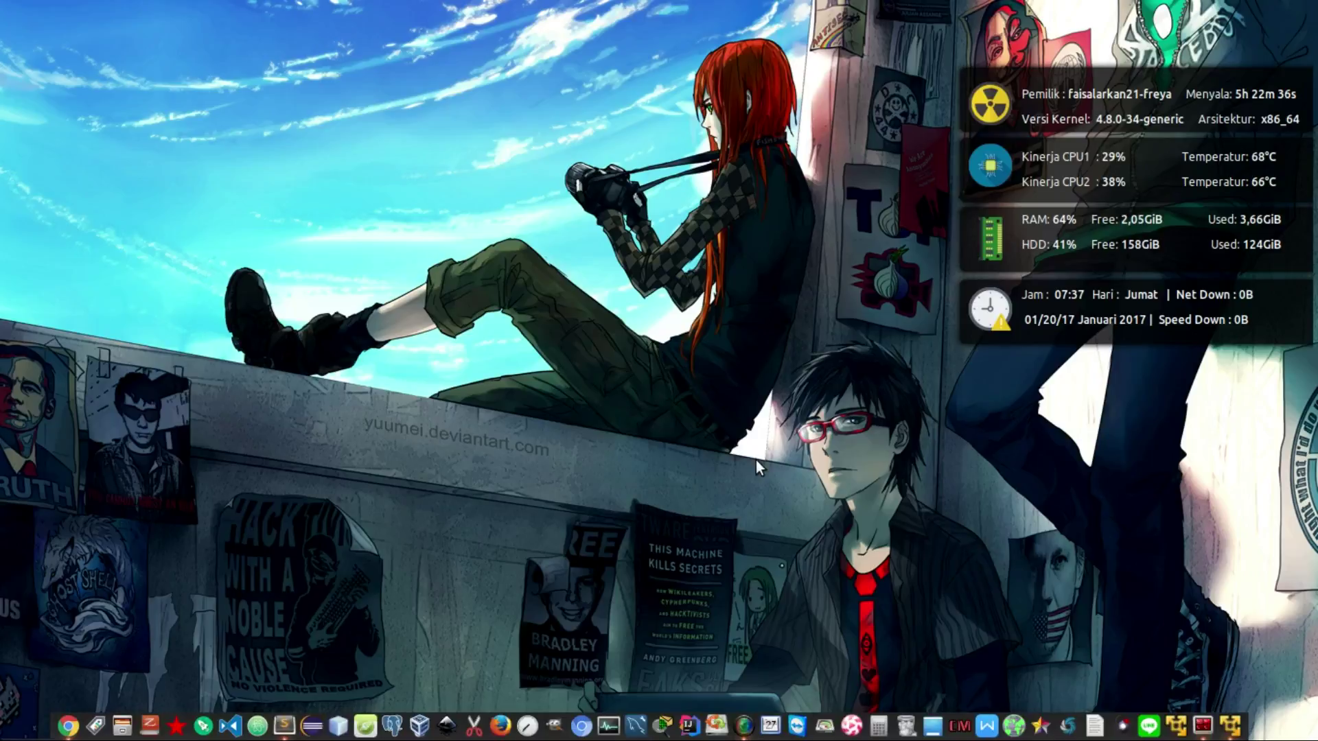
Step: Switch to the host workspace with the root terminal that holds the mongod log
key(ctrl+alt+Left)
key(alt+Tab)
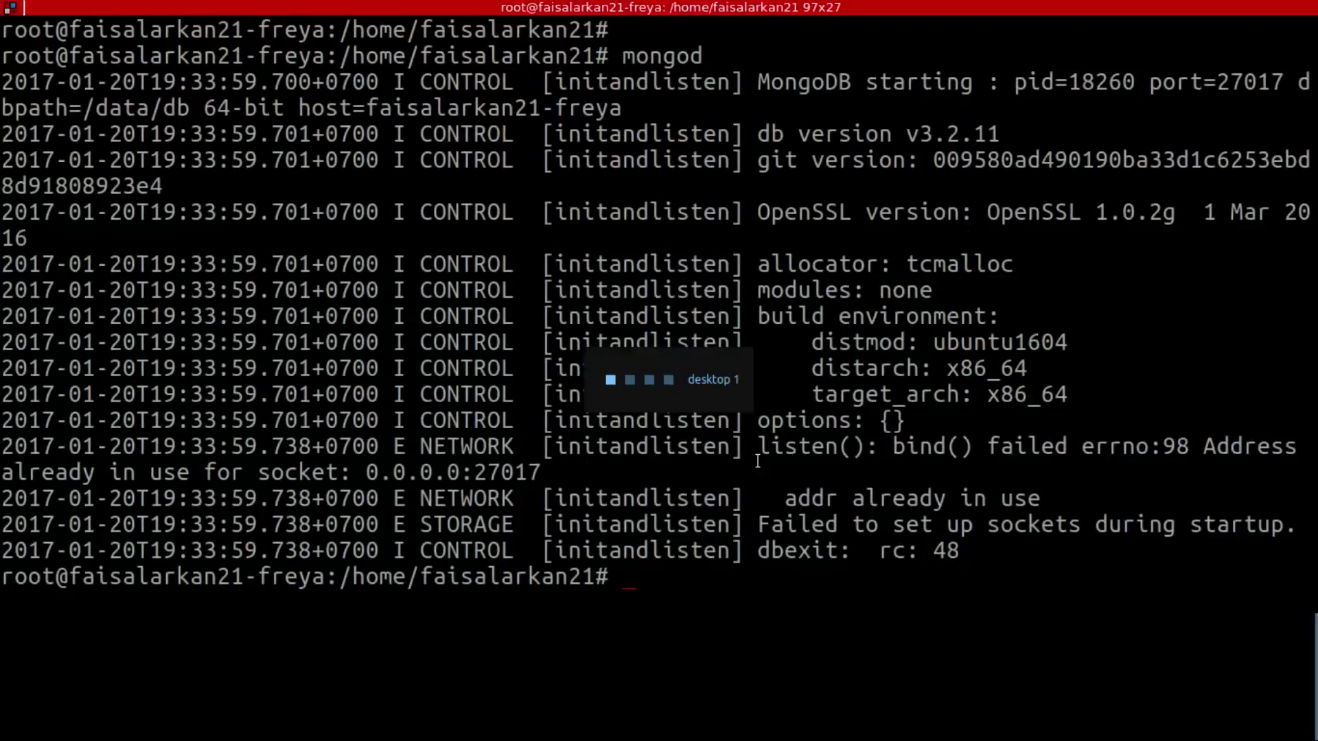
key(ctrl+alt+Left)
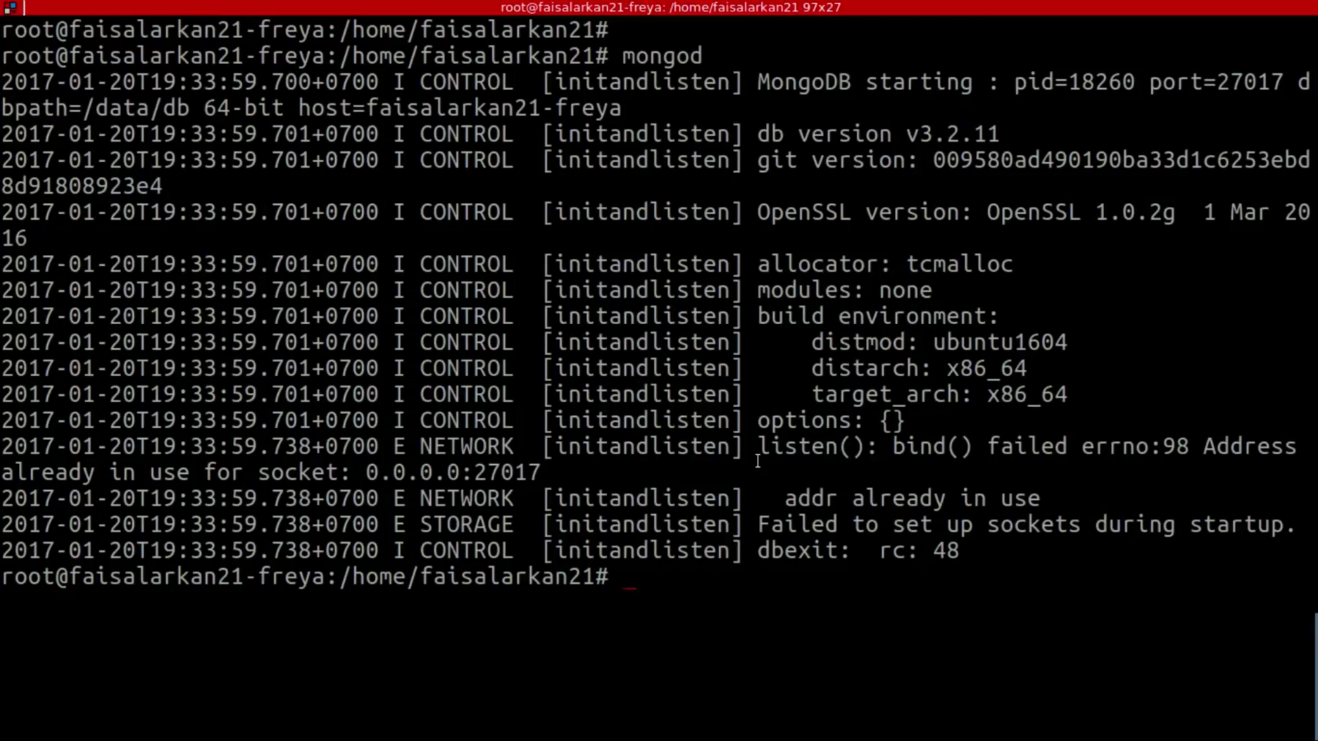
Step: Print the host's full kernel and system information with uname -a and highlight the kernel release in the output
text(uname -a)
key(Return)
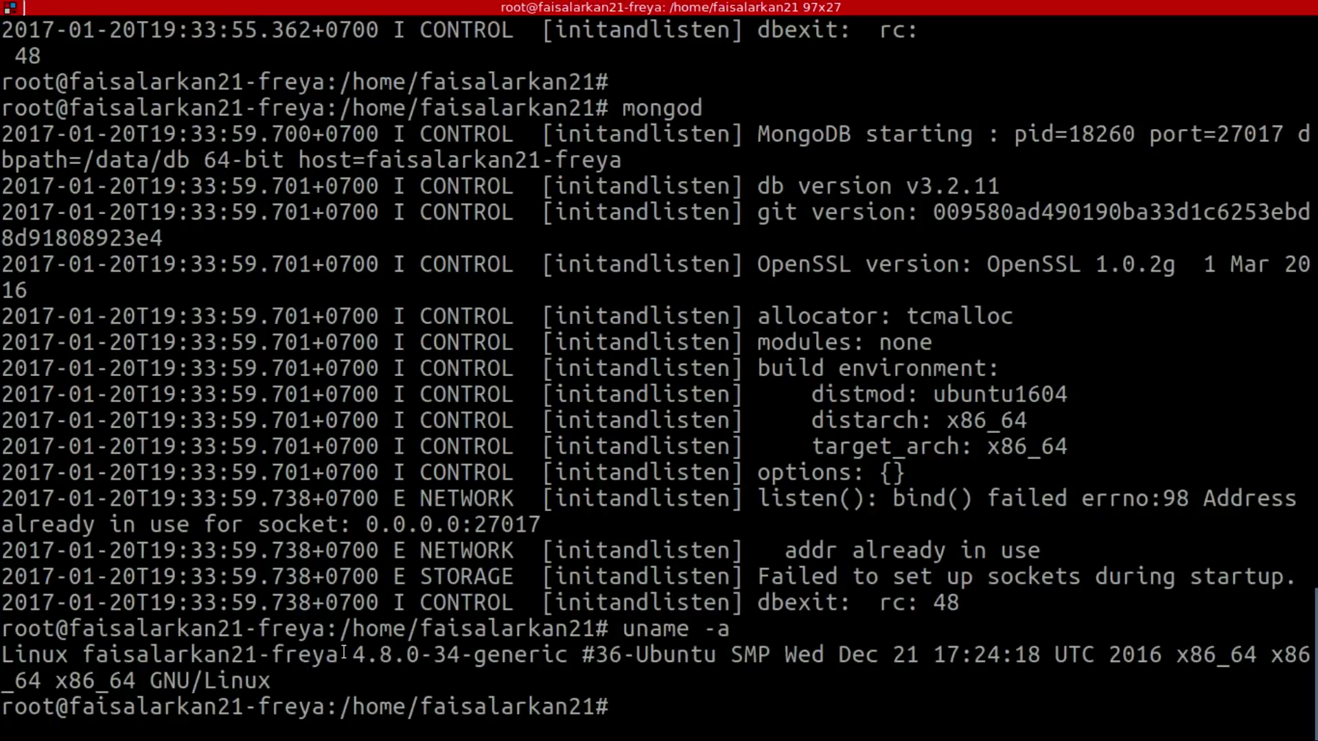
drag(341, 655, 434, 676)
Step: Show the system information banner at the start of the terminal's history, highlight it, and clear the selection
scroll(620, 595, up, 15)
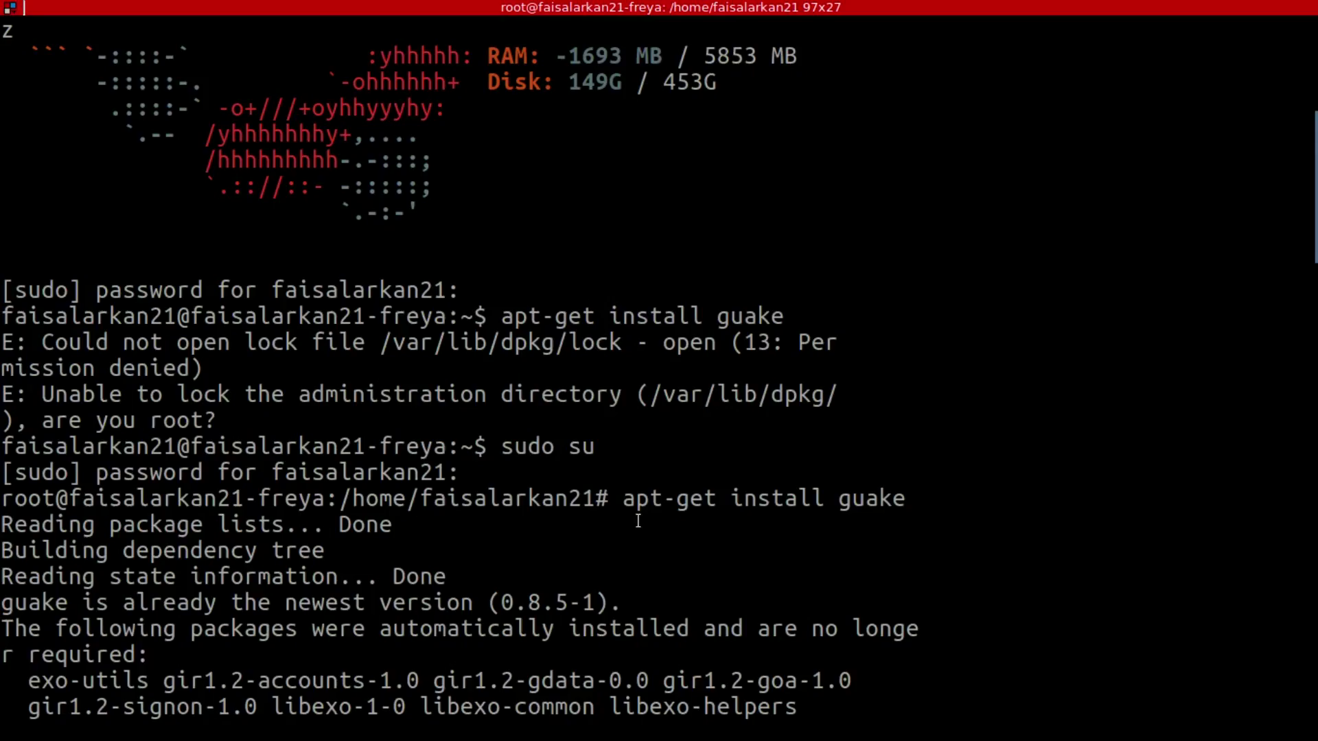
drag(59, 212, 410, 212)
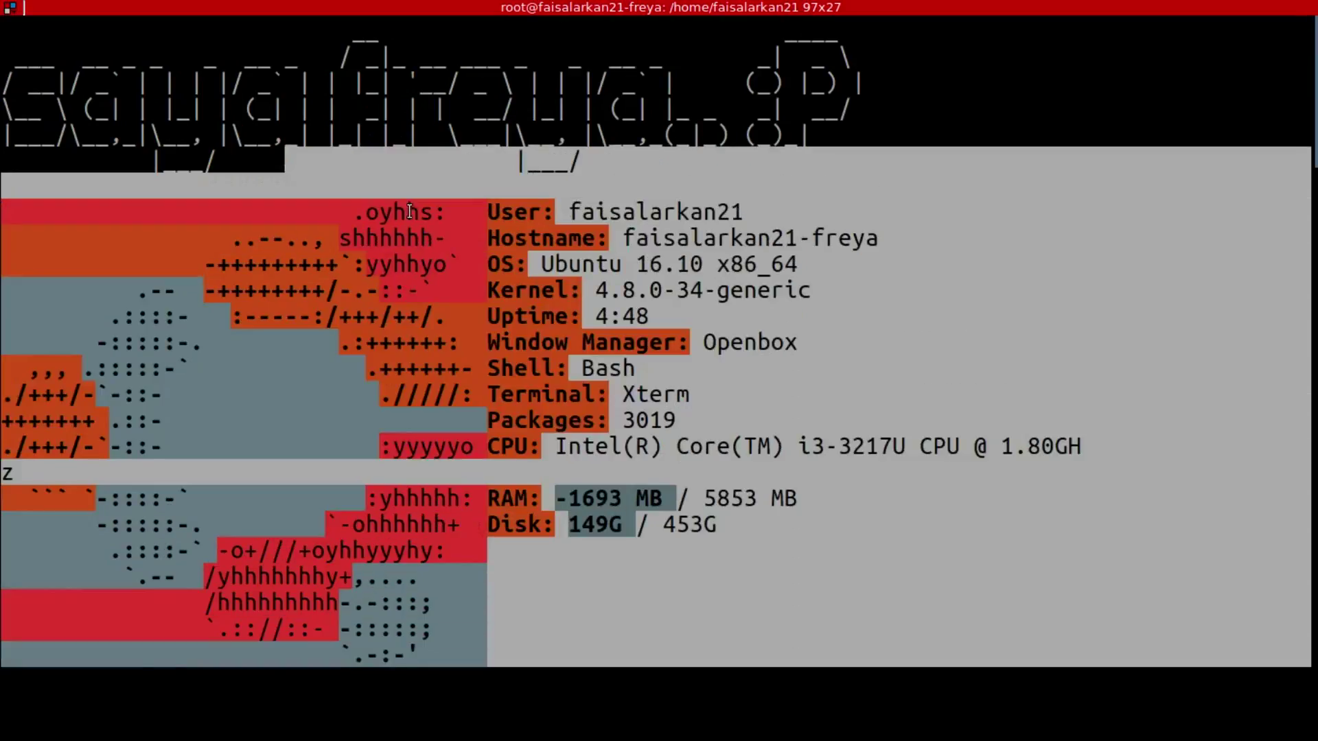
click(1149, 182)
drag(959, 714, 170, 237)
click(170, 237)
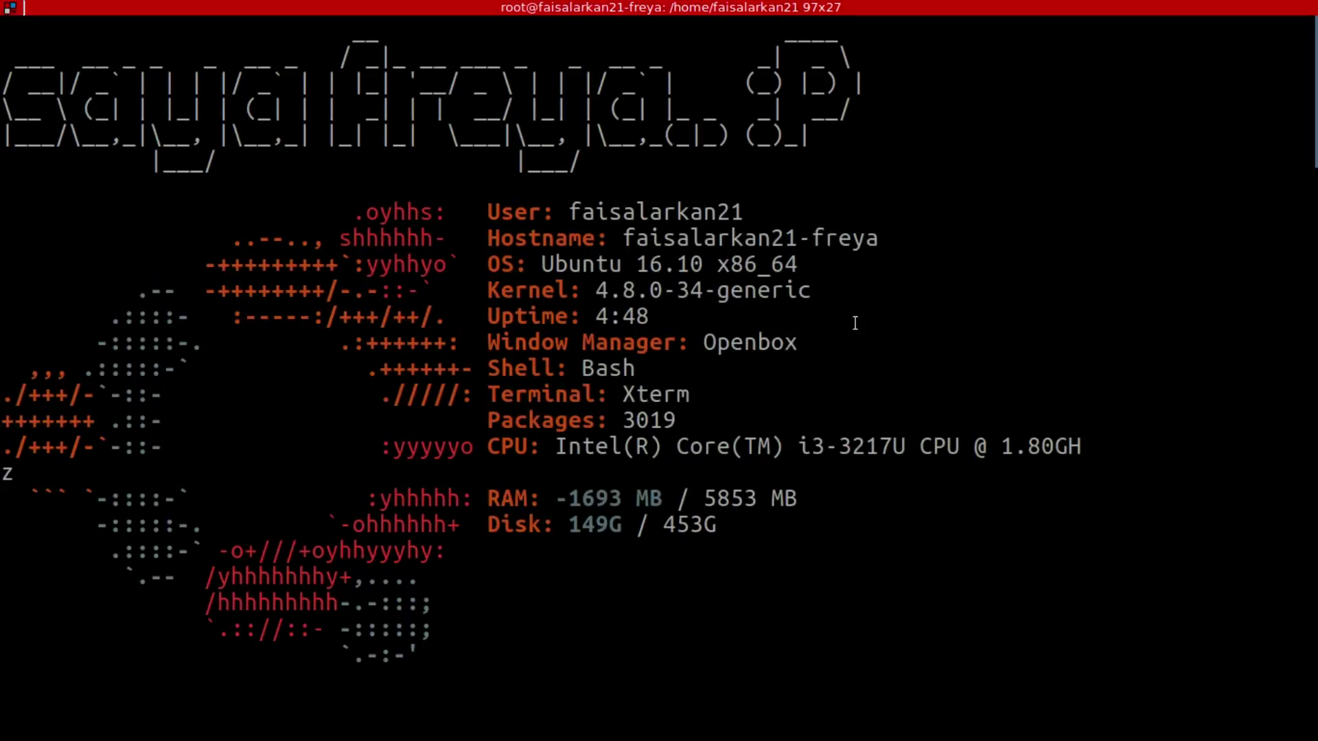
Step: Return to the workspace with the Damn Small Linux virtual machine, grab its input and open the desktop's context menu
key(ctrl+alt+Left)
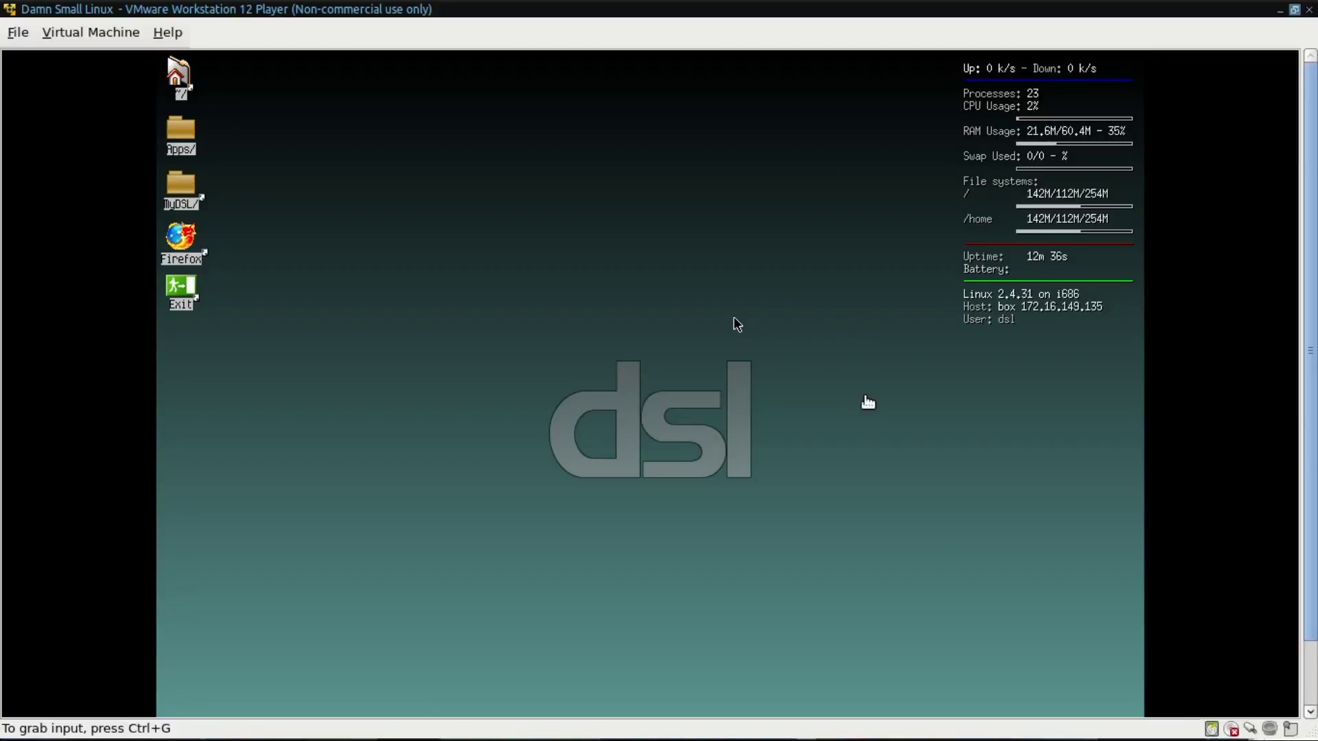
click(540, 247)
click(939, 249)
click(657, 255)
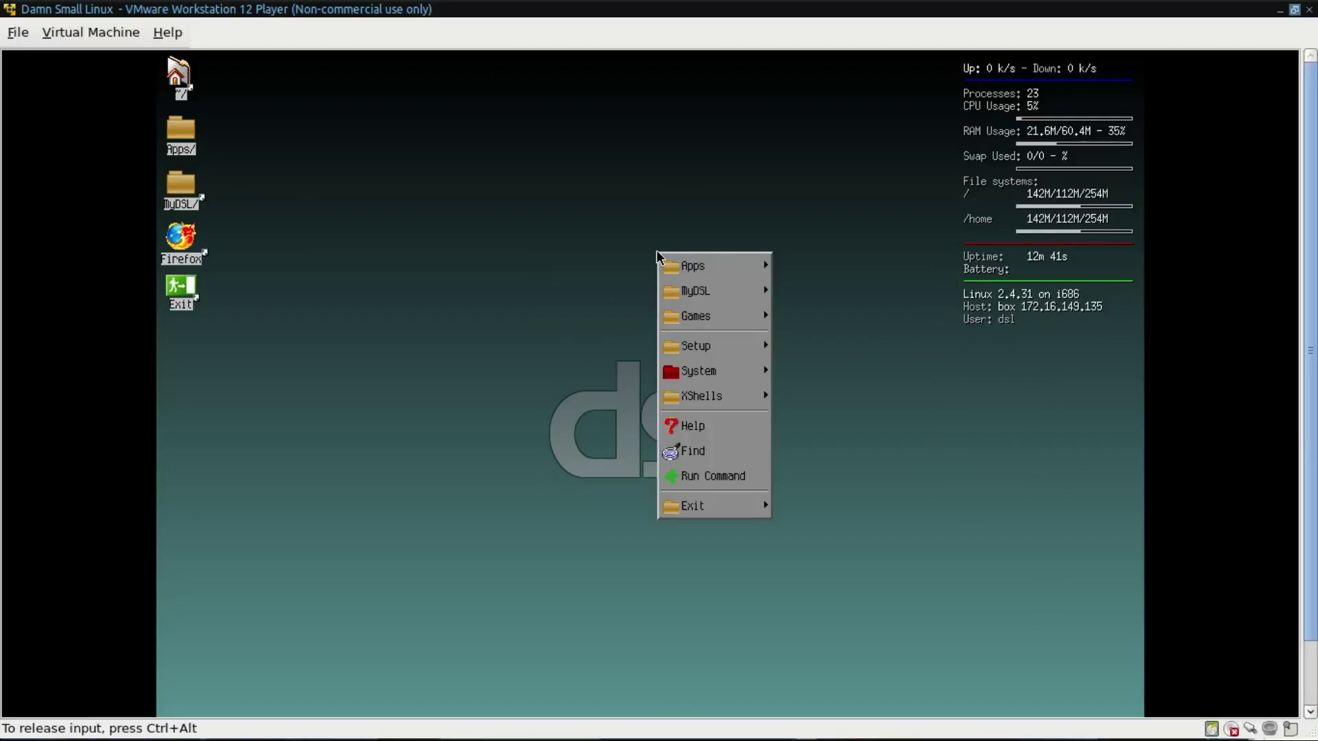